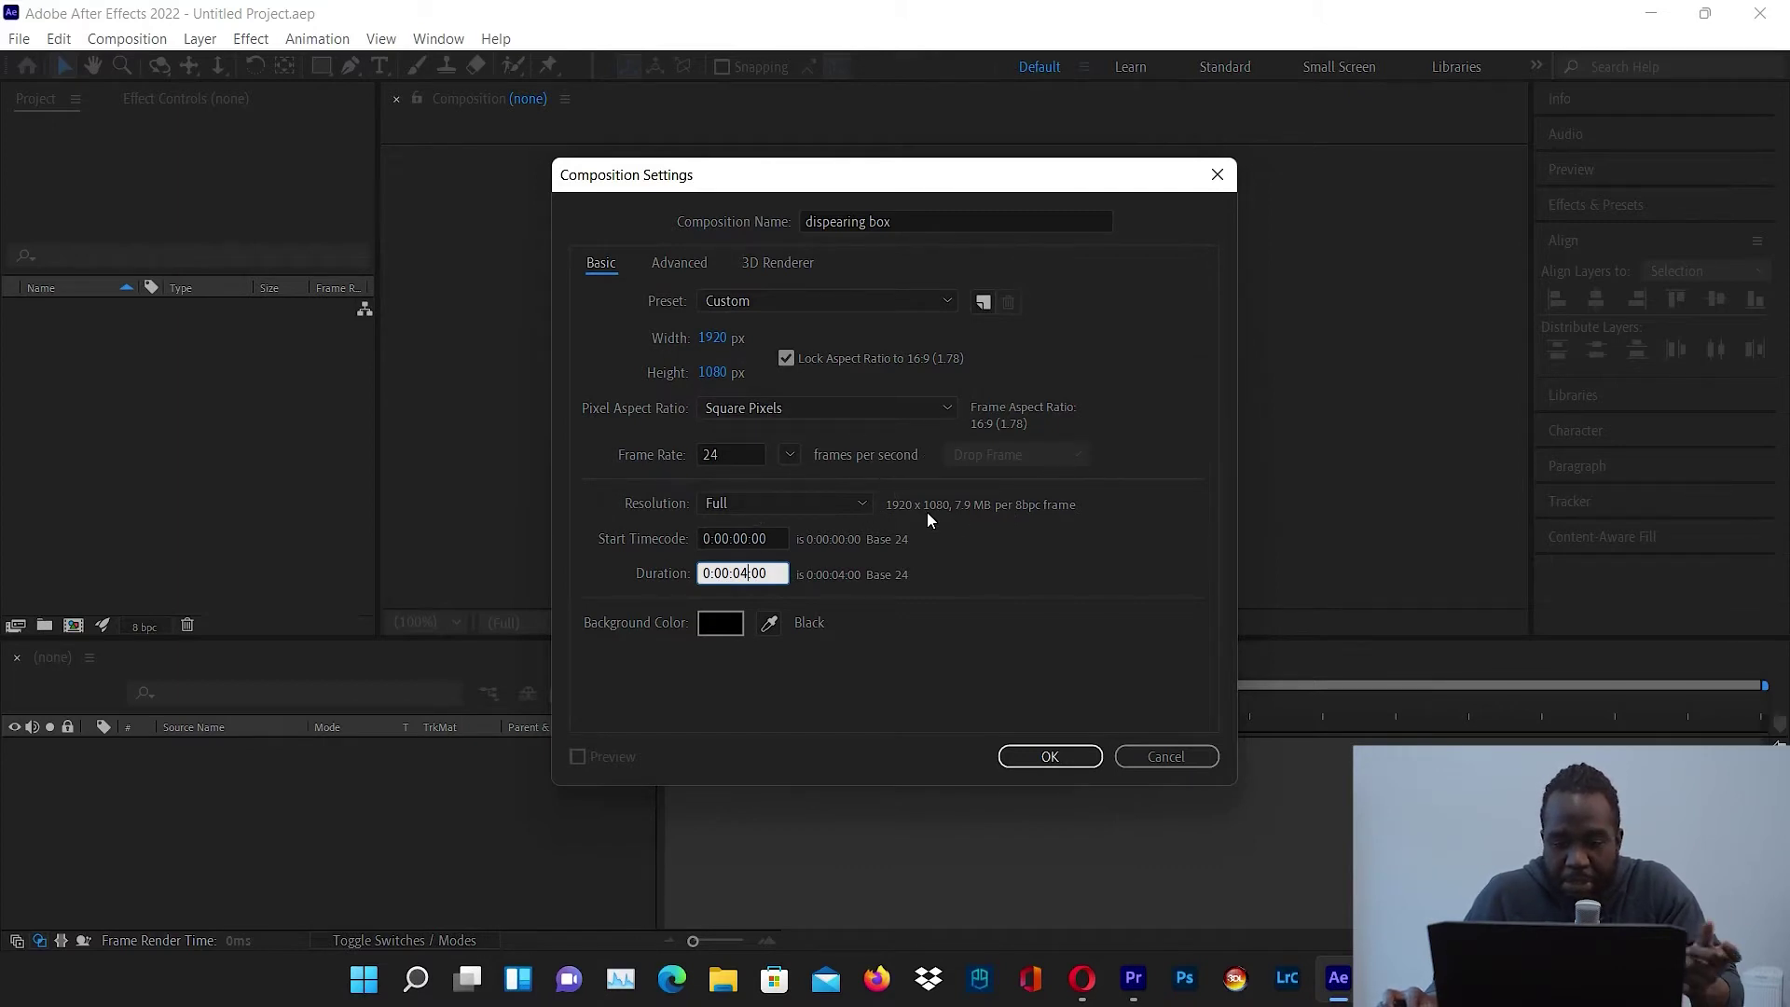
- Create the 4-second, 1920 x 1080 composition "dispearing box" at 24 fps and draw a white square with the Rectangle tool
left_click(1031, 753)
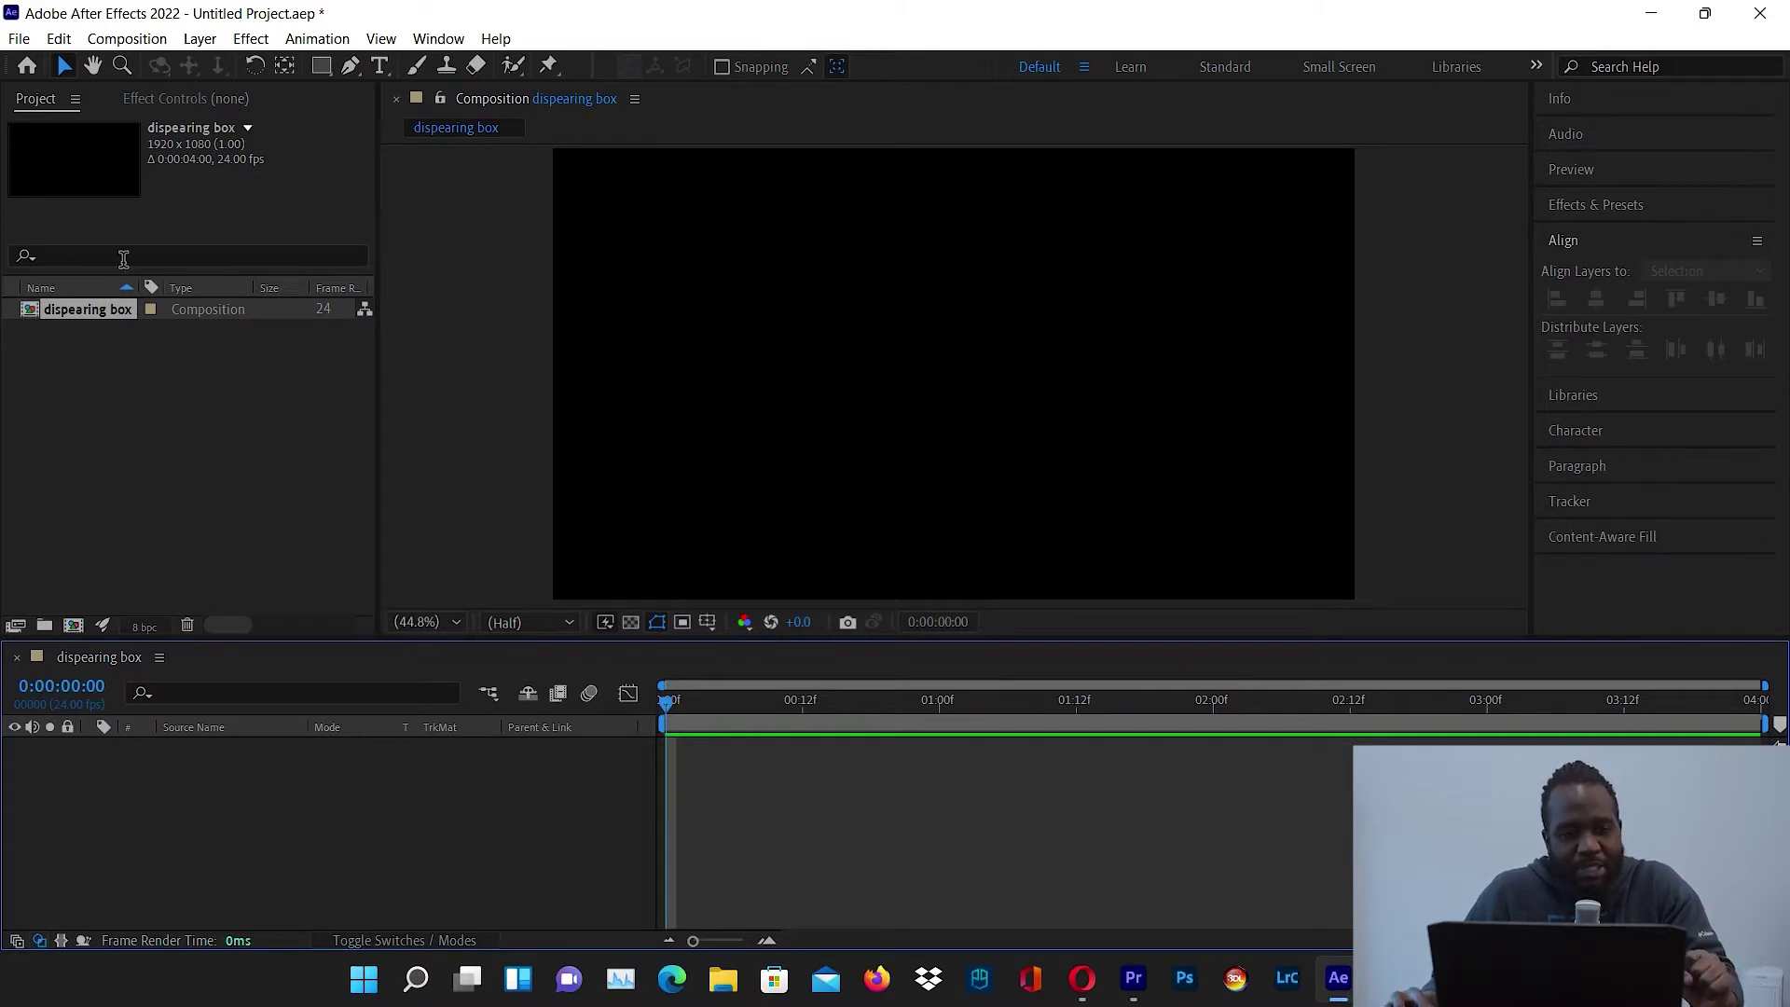
left_click_drag(324, 73, 382, 65)
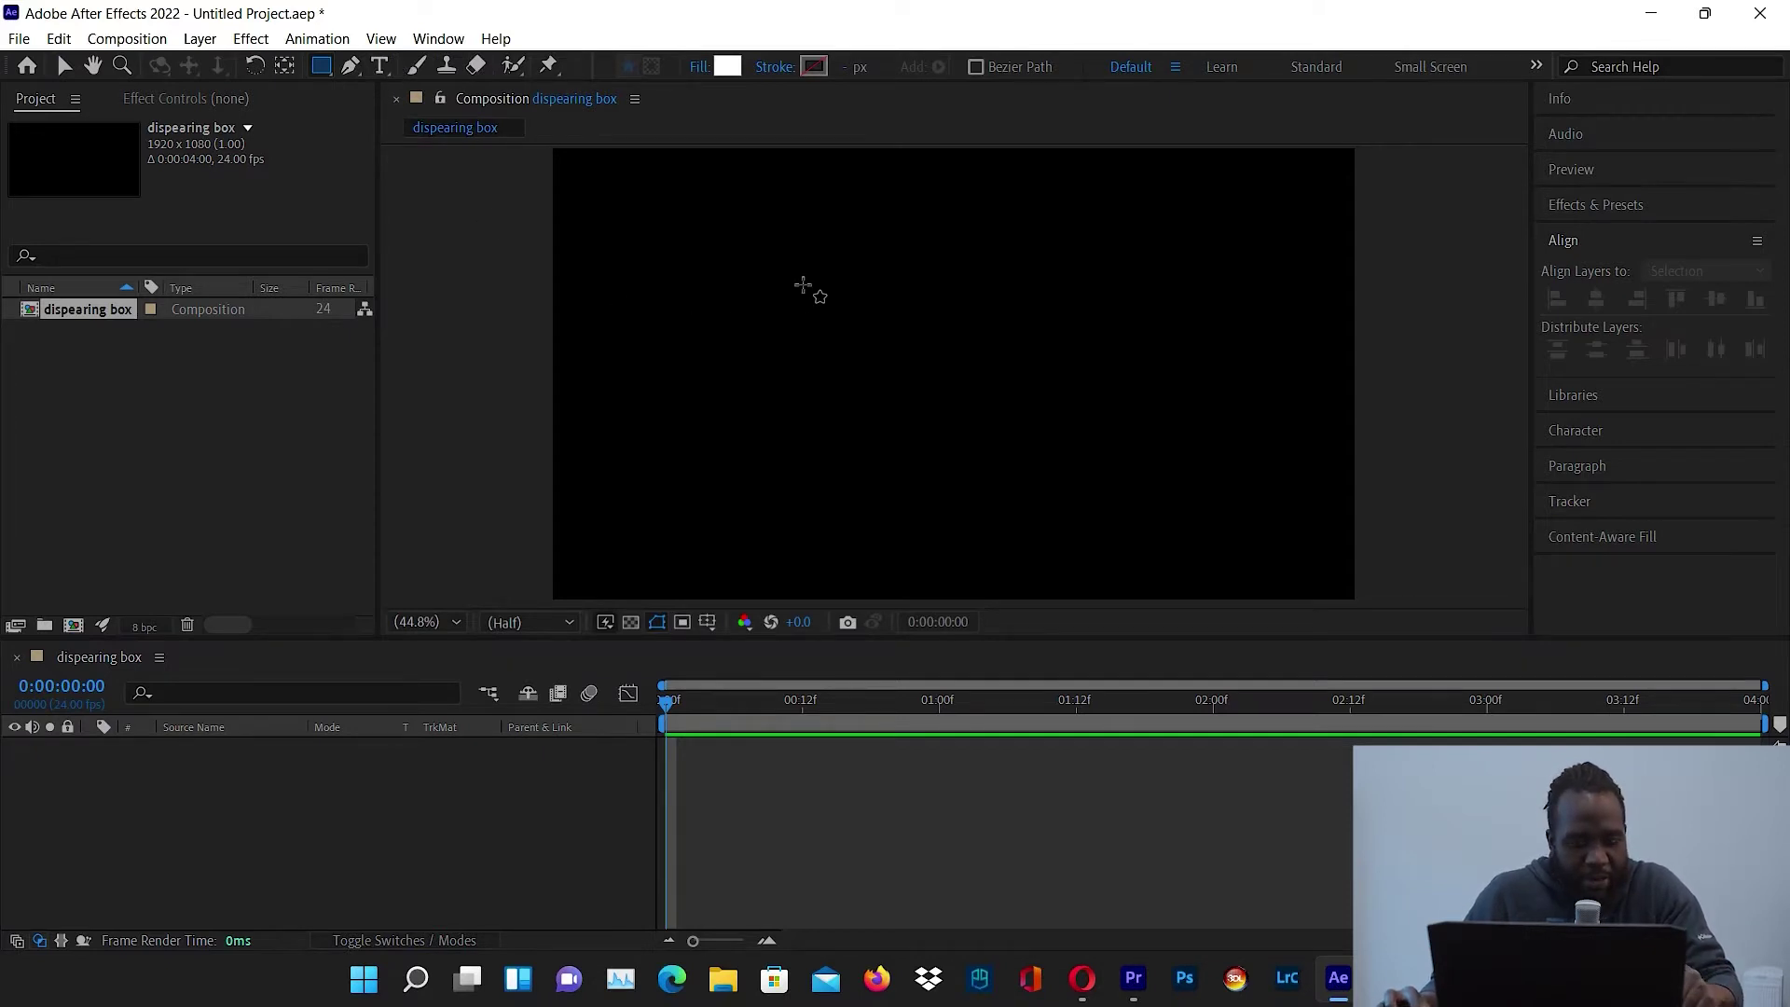
left_click_drag(786, 292, 1016, 332)
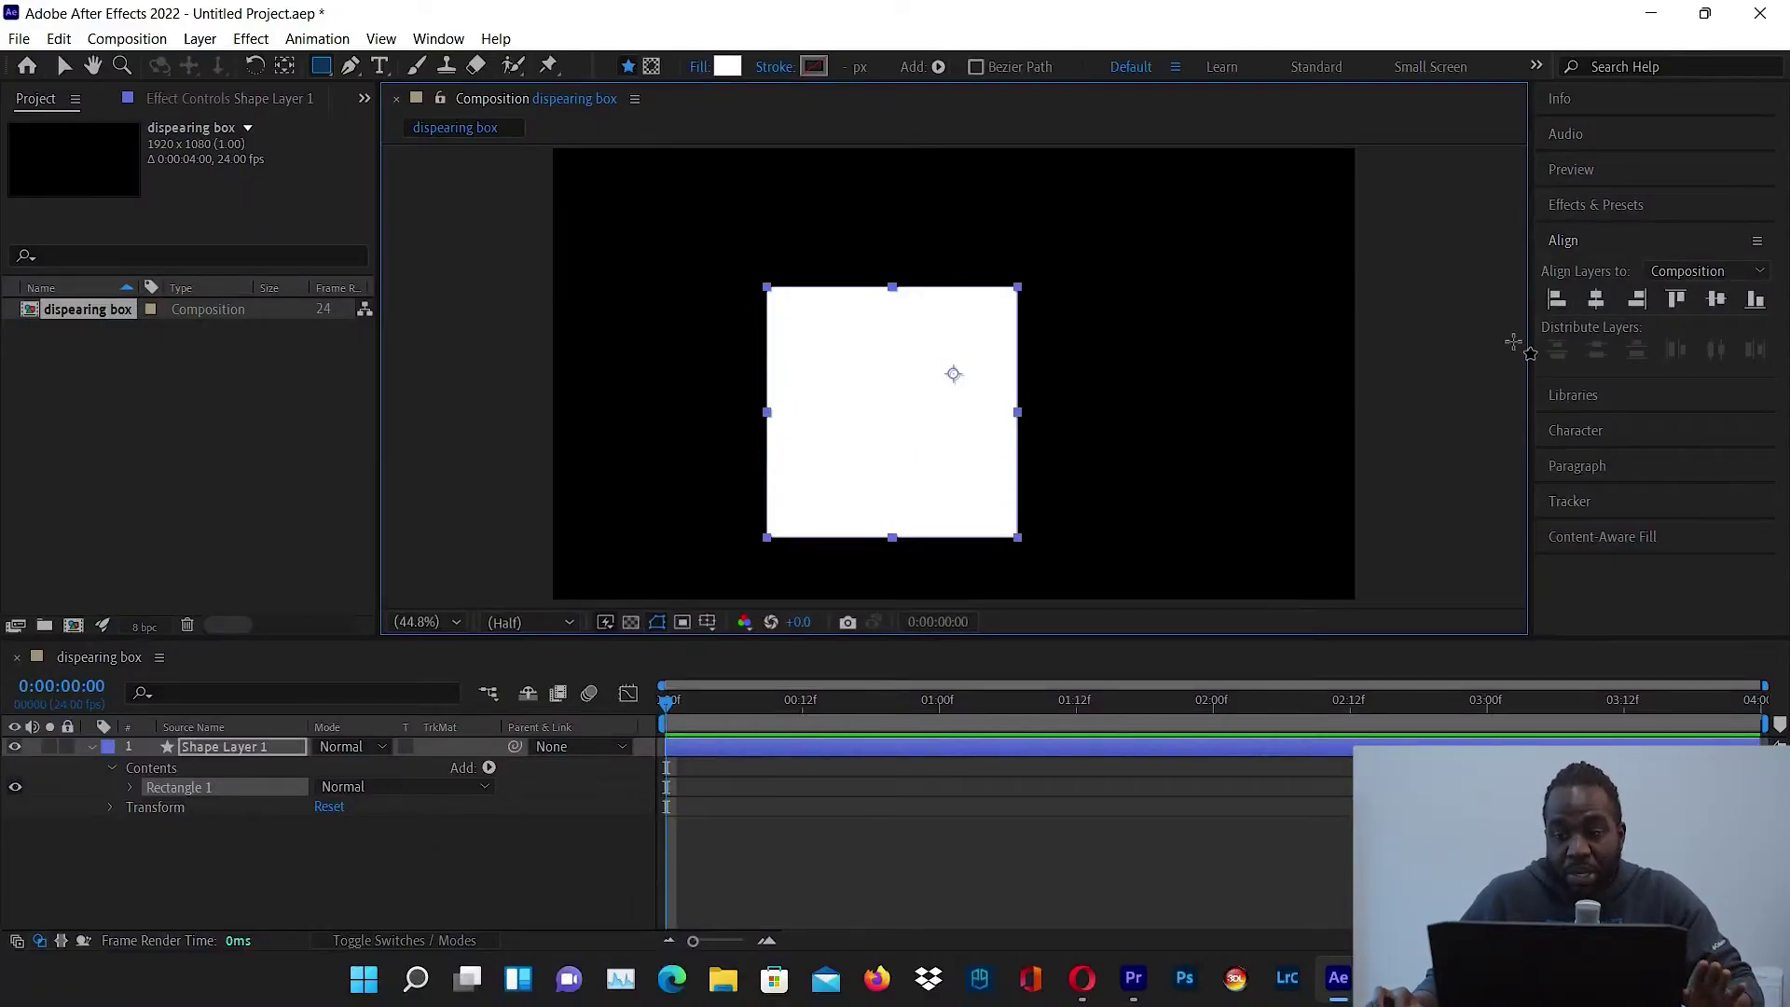
- Centre the square horizontally and vertically in the composition
key("v")
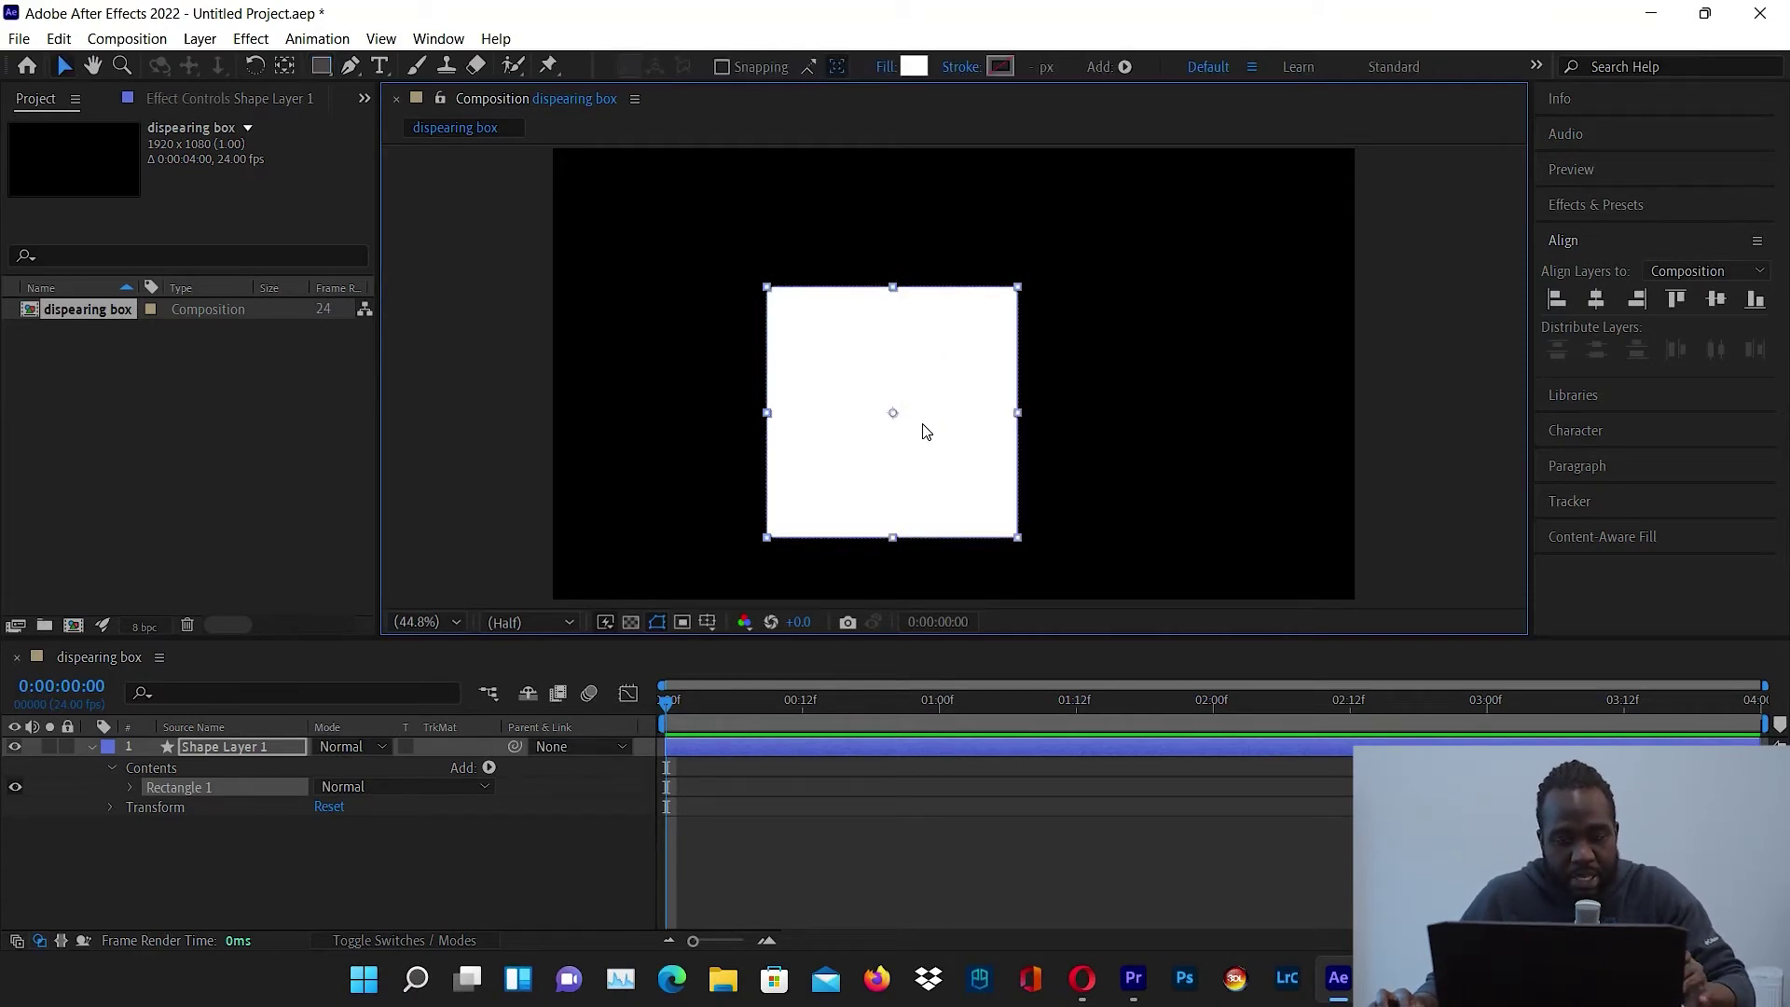
left_click(1596, 299)
left_click(1718, 300)
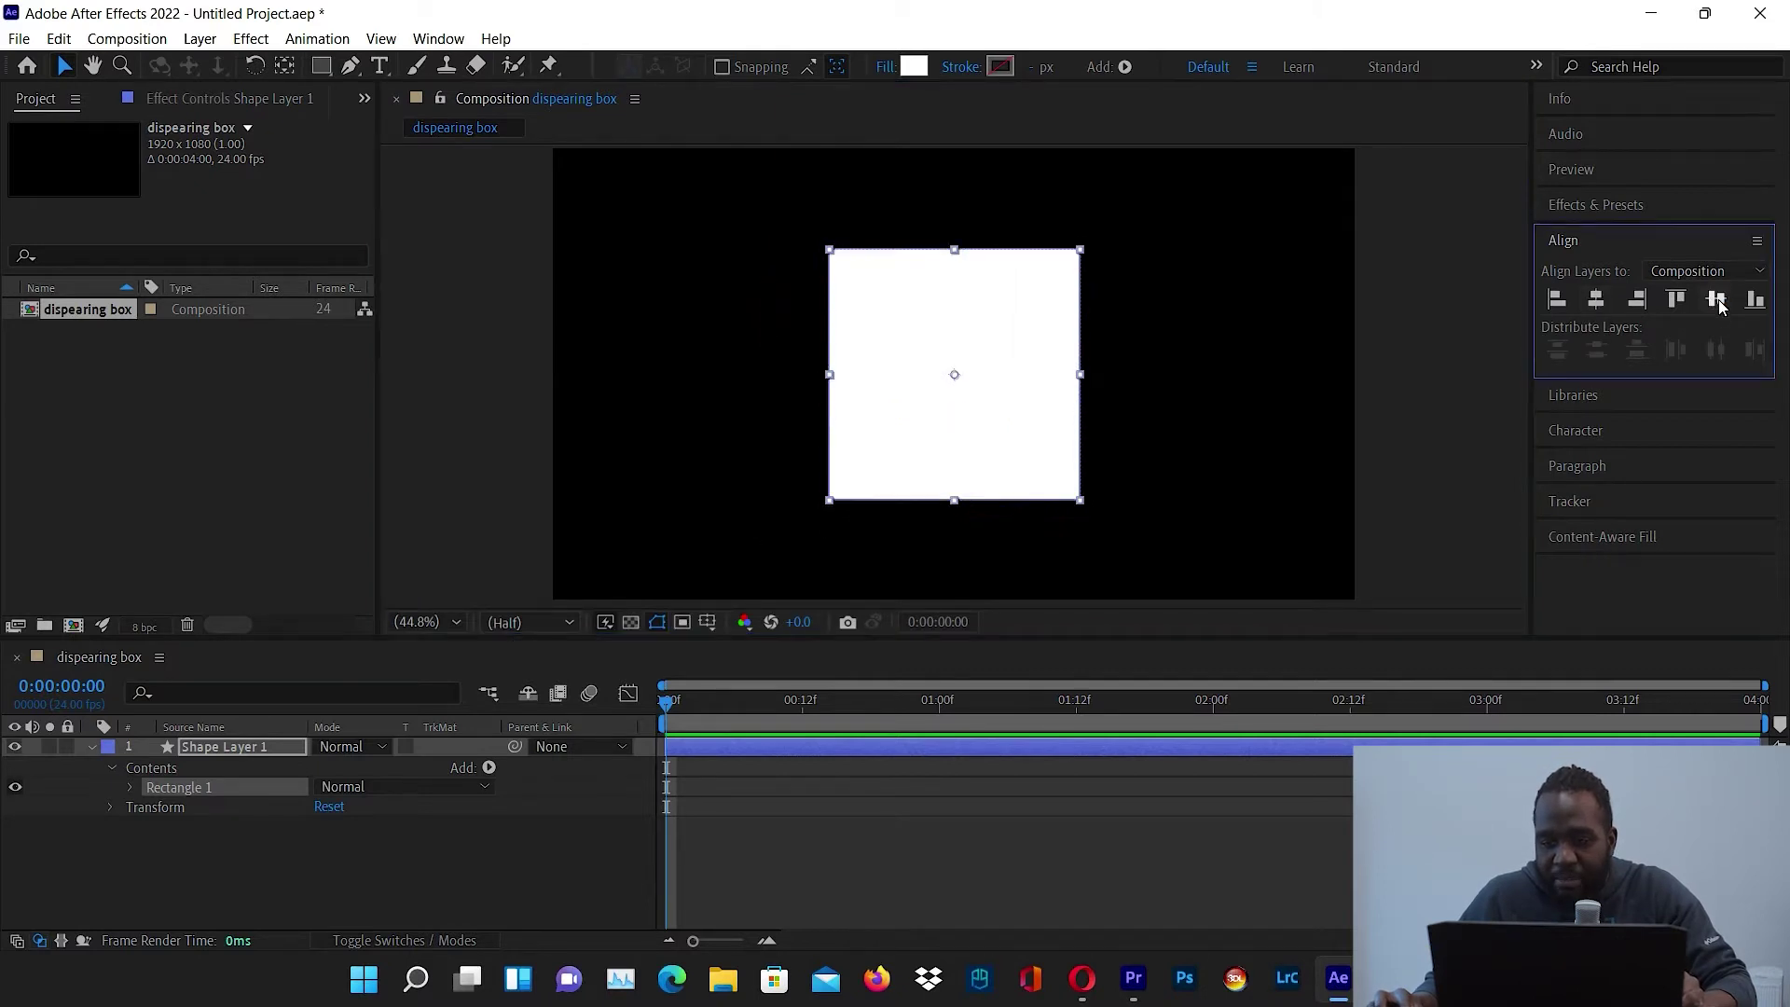
left_click(1242, 350)
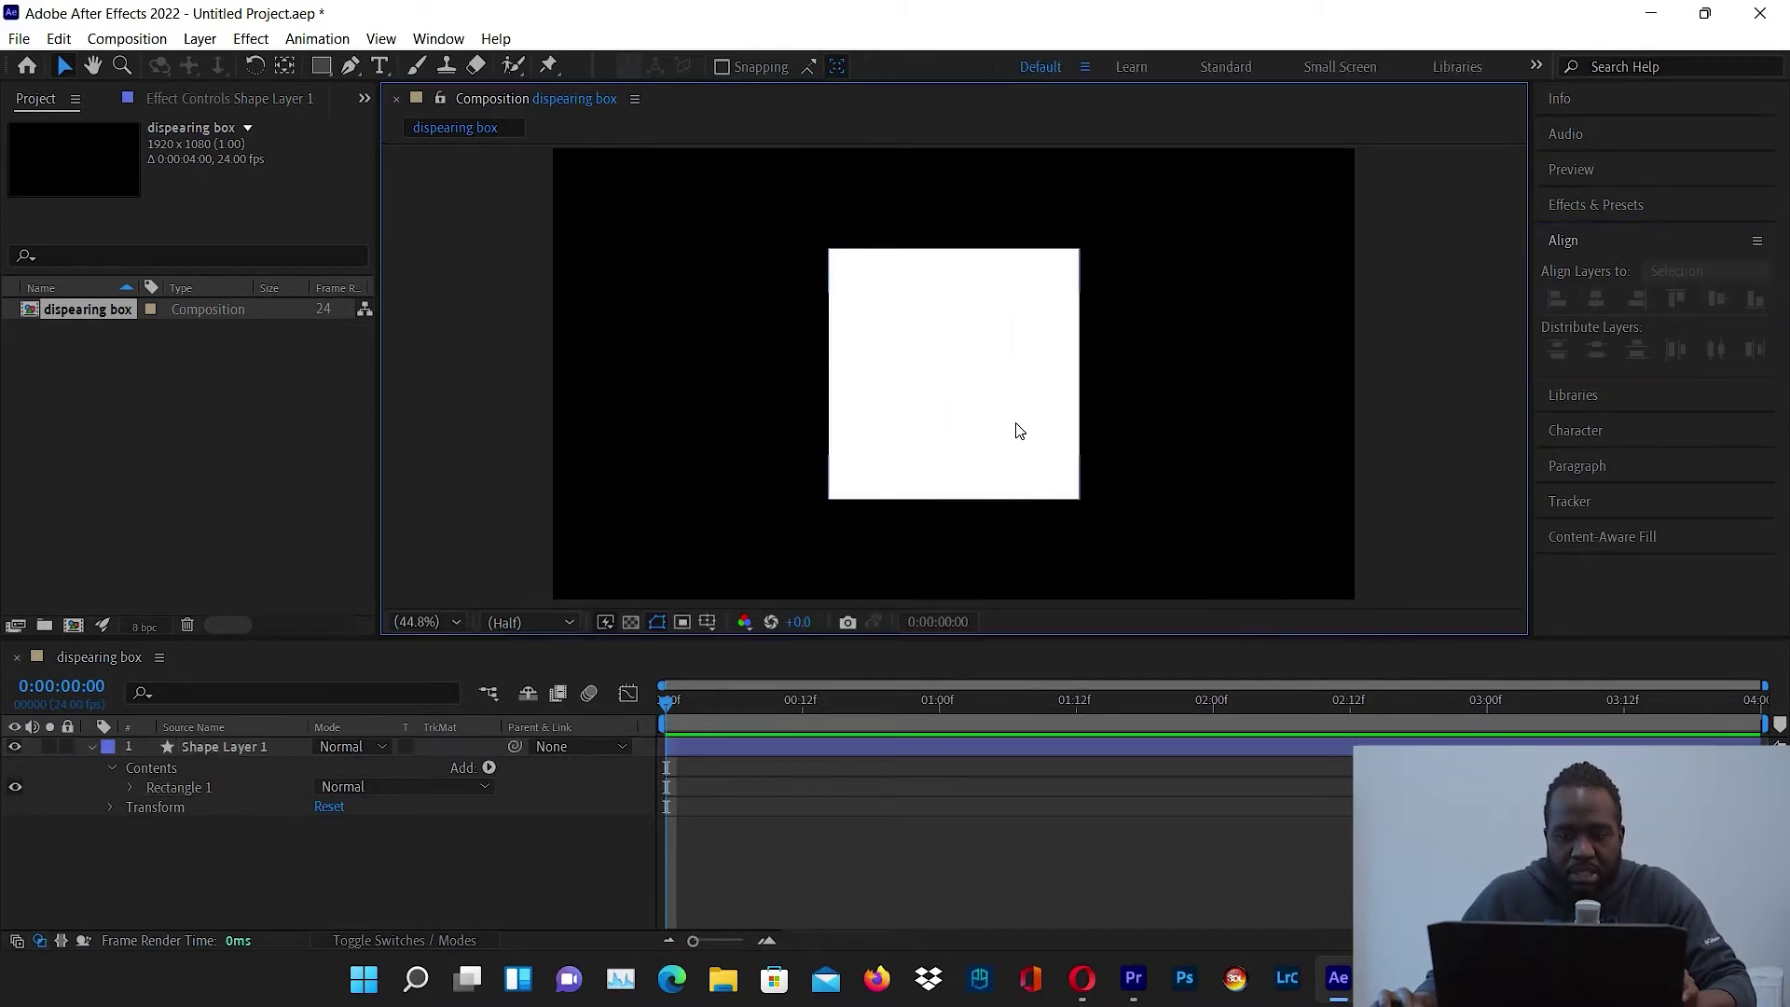
- Set the square's stroke type to None in the stroke options
left_click(975, 407)
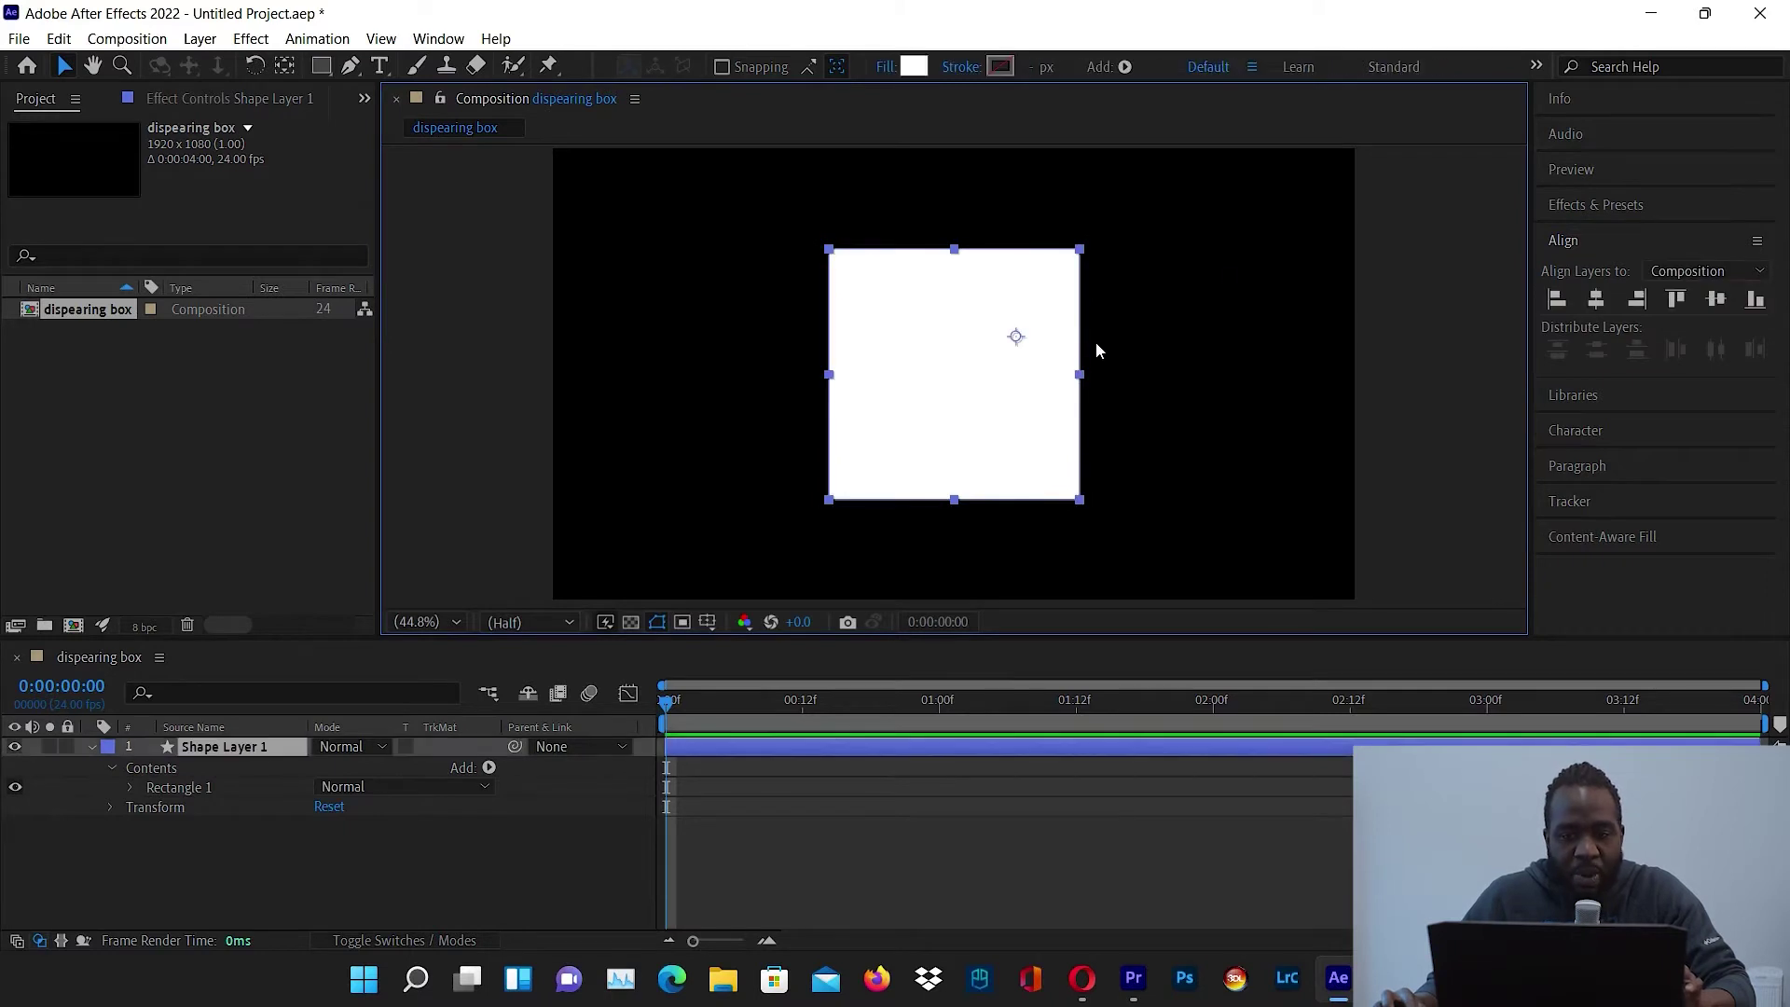
left_click(964, 67)
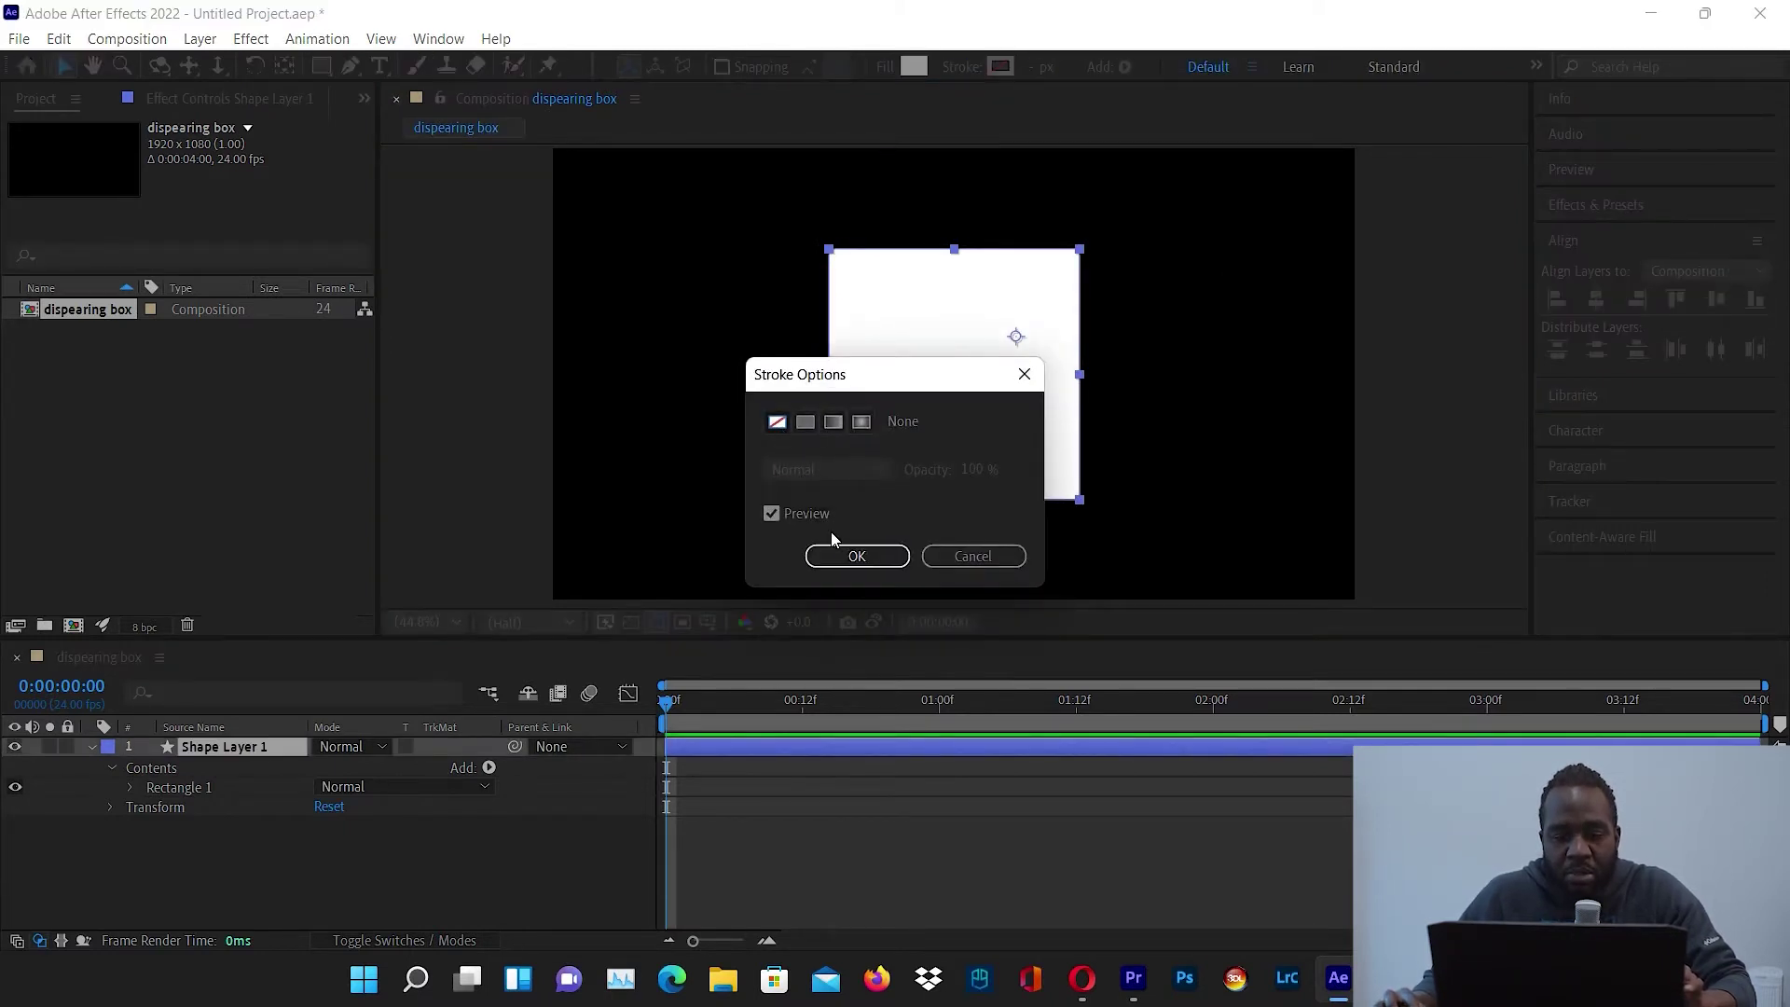
left_click(850, 557)
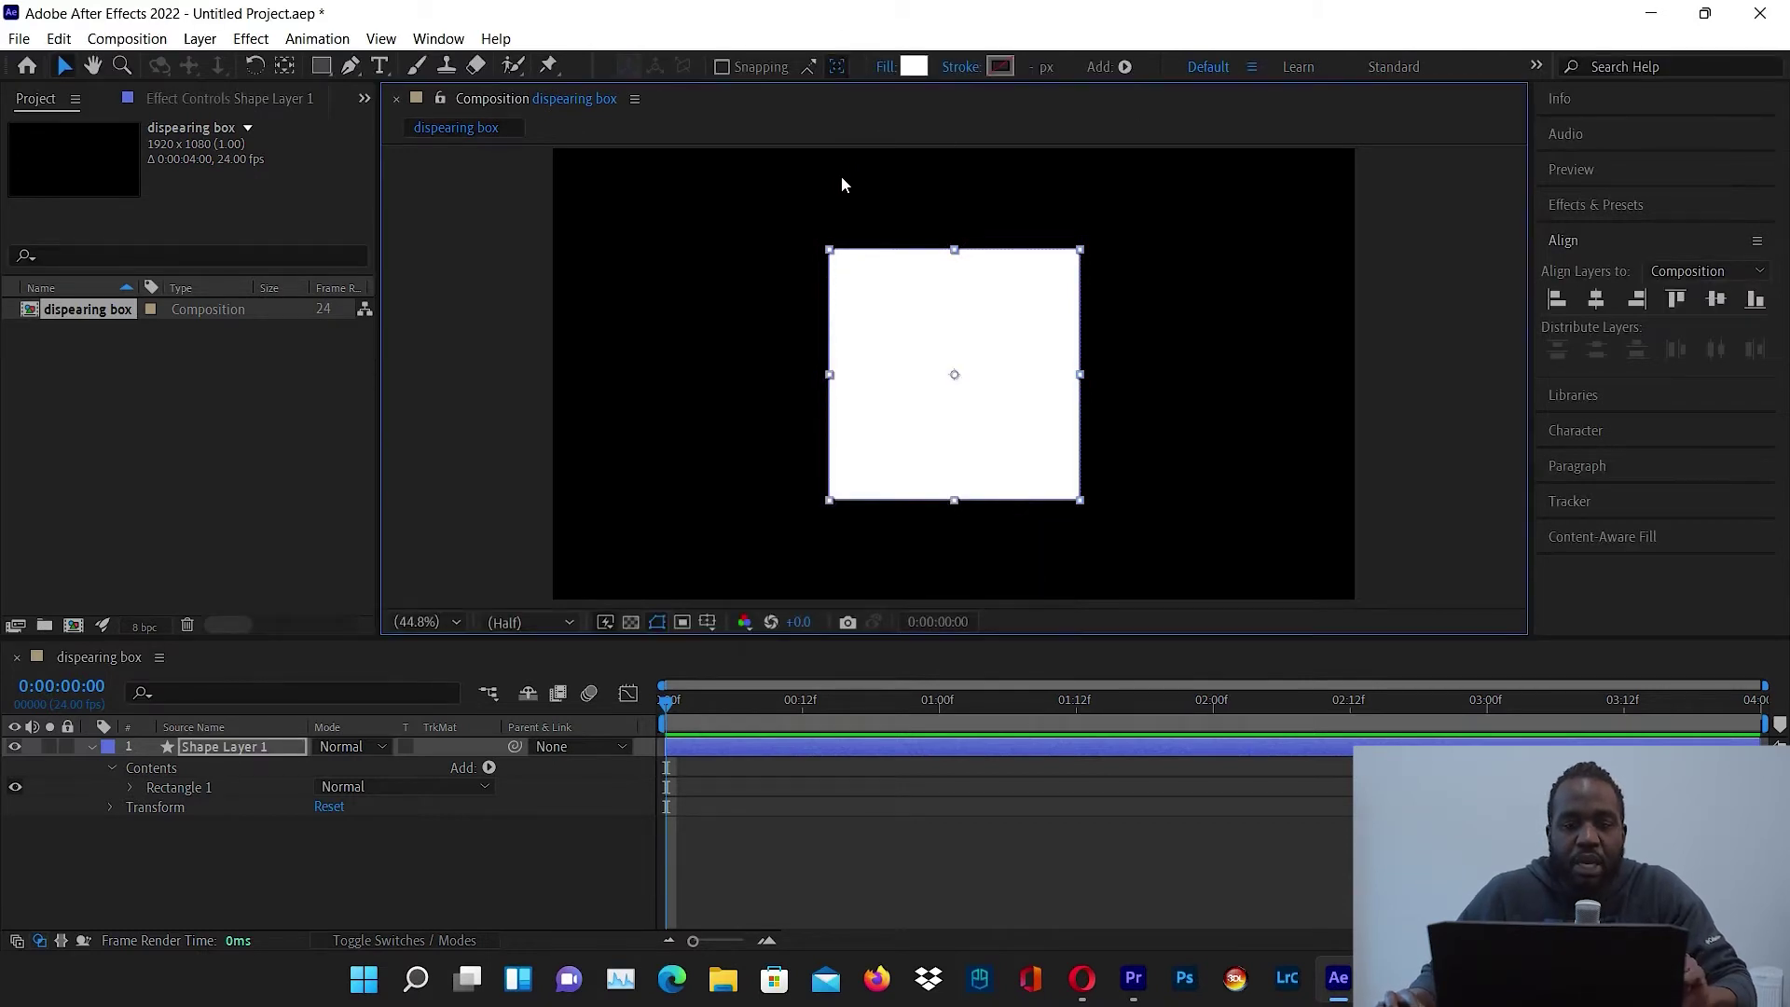
left_click(1208, 363)
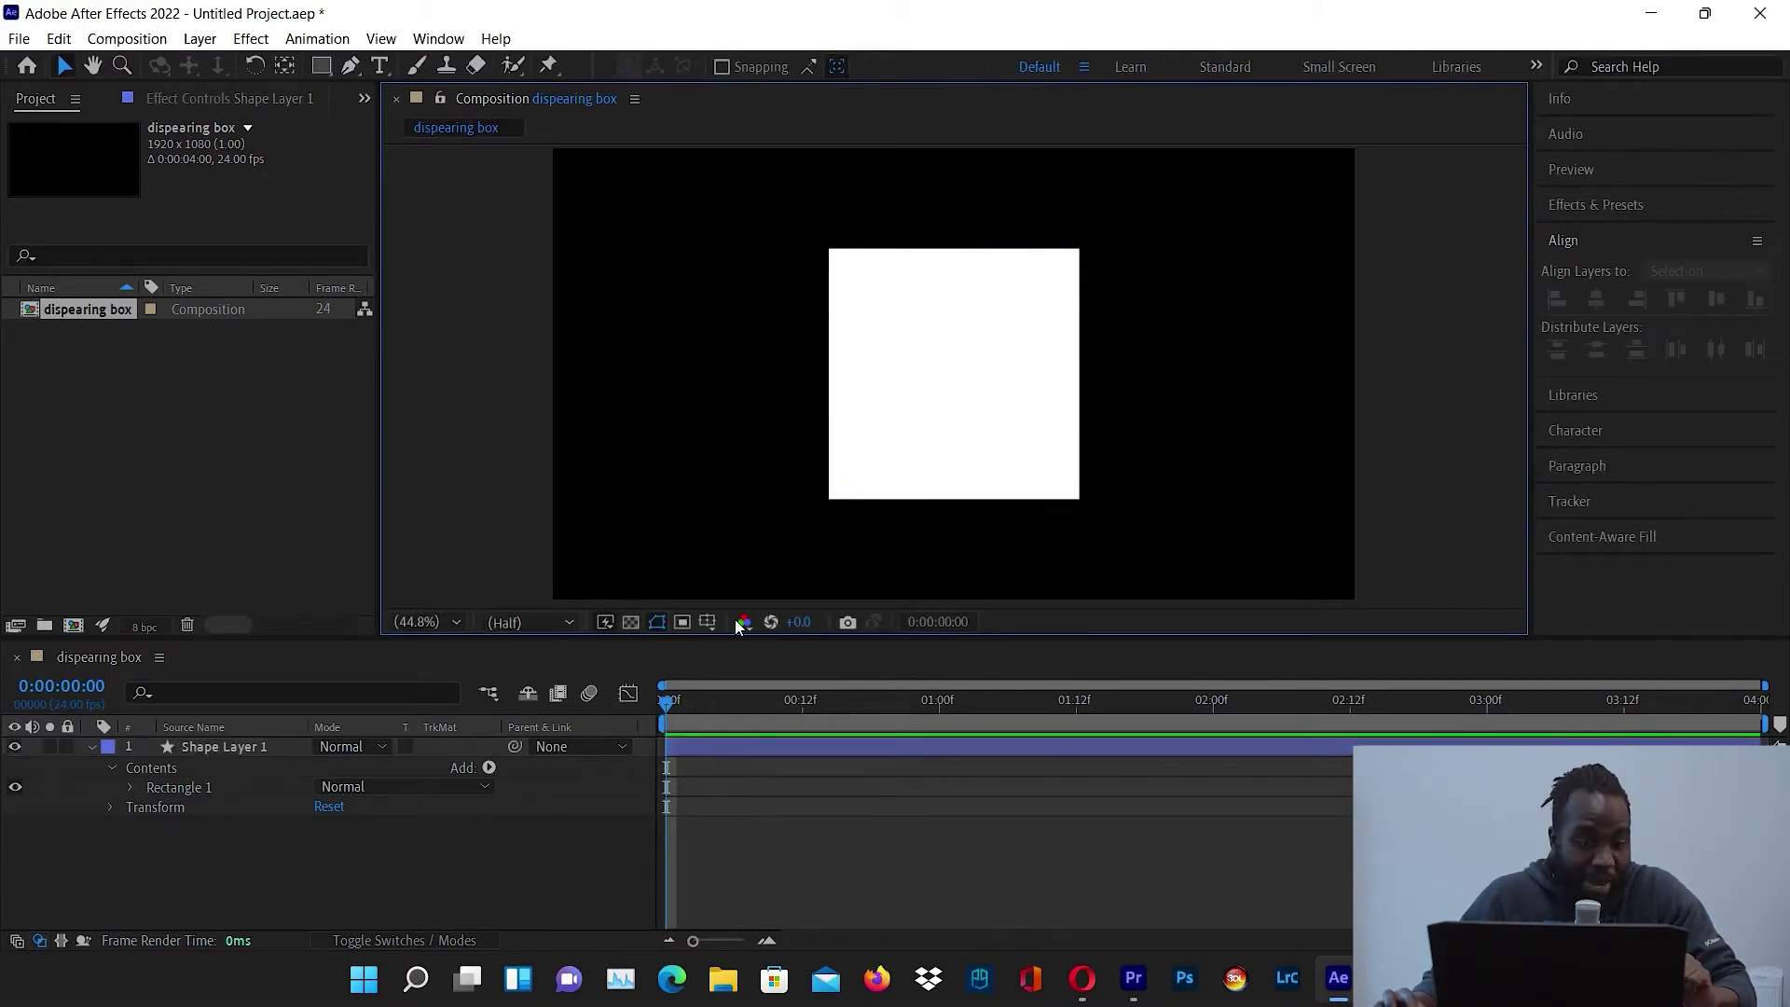
- Check the square's fill colour in the colour picker without changing it
left_click(877, 357)
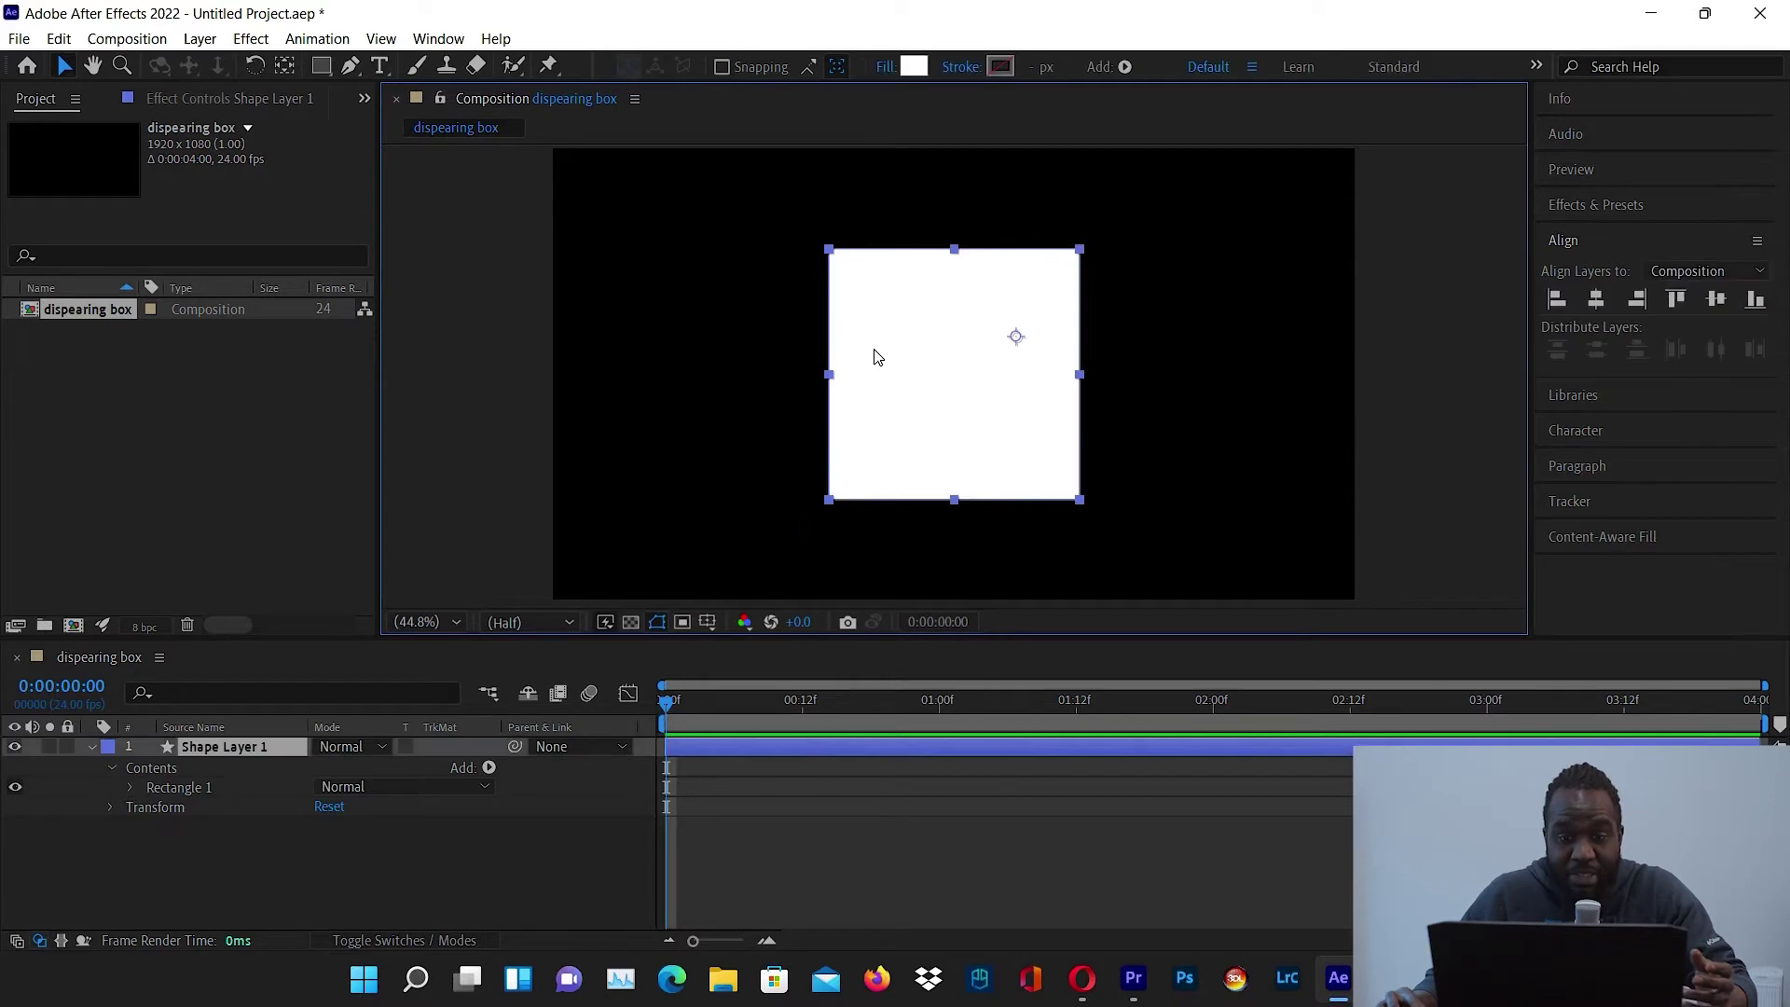
left_click(912, 67)
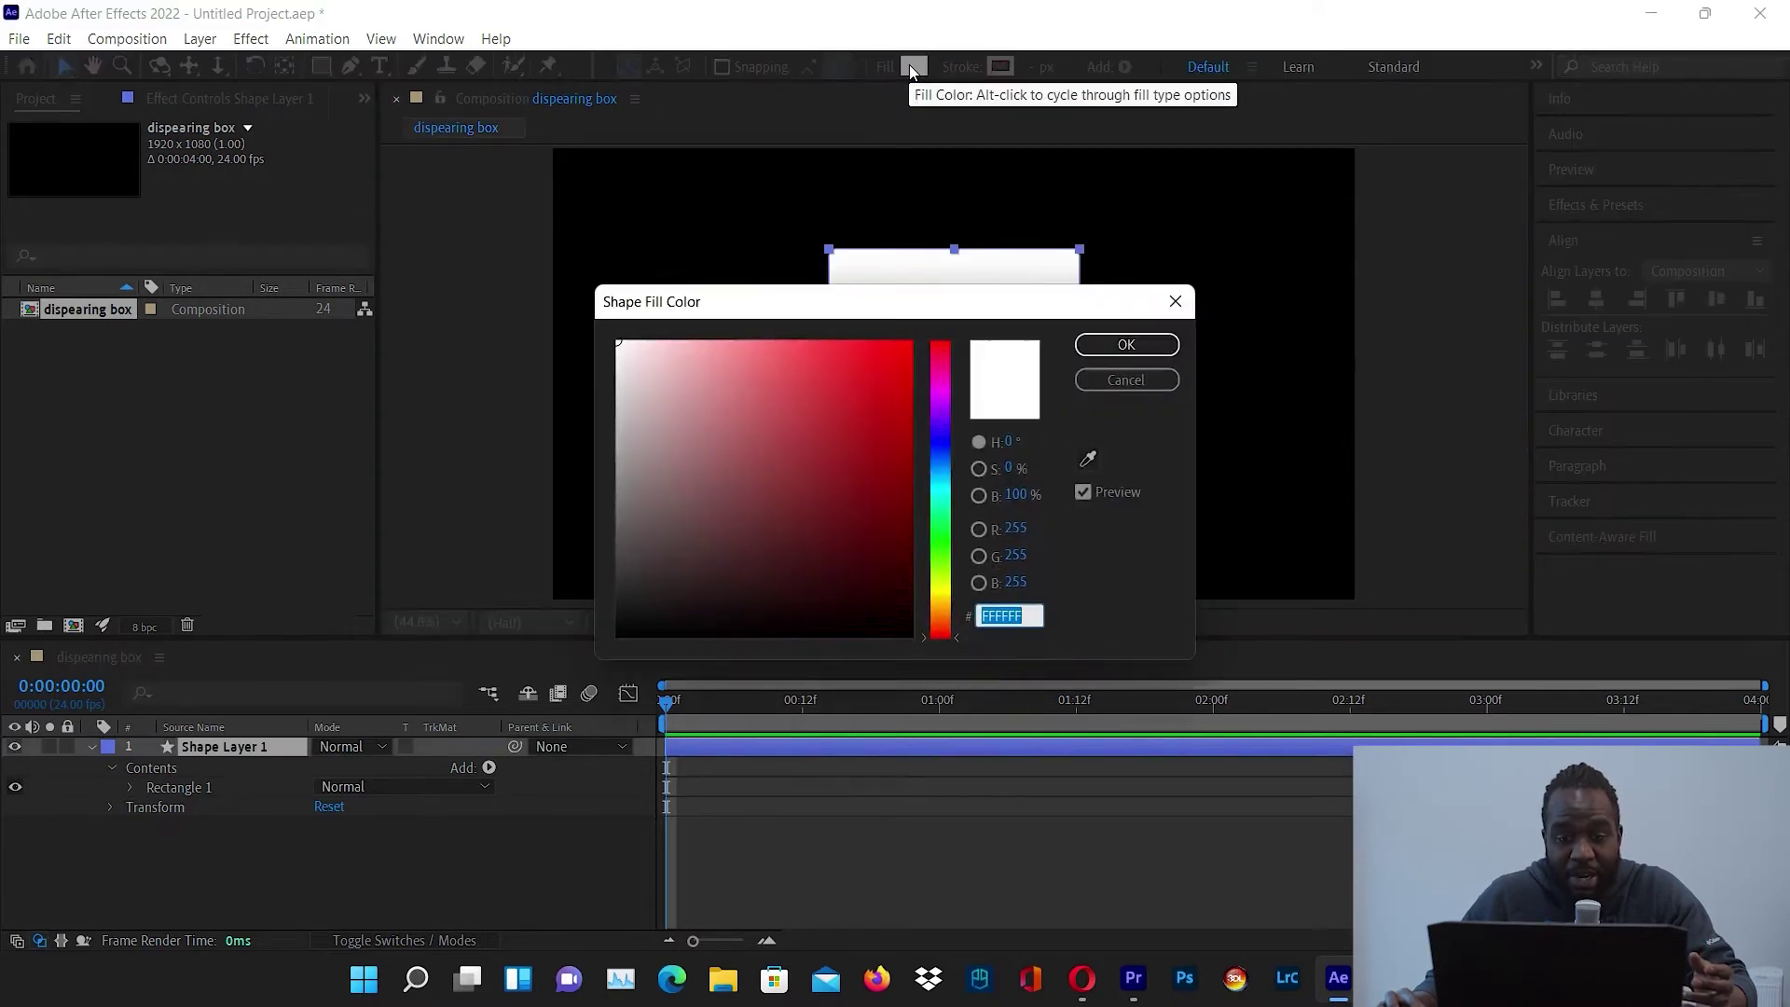
left_click(1131, 377)
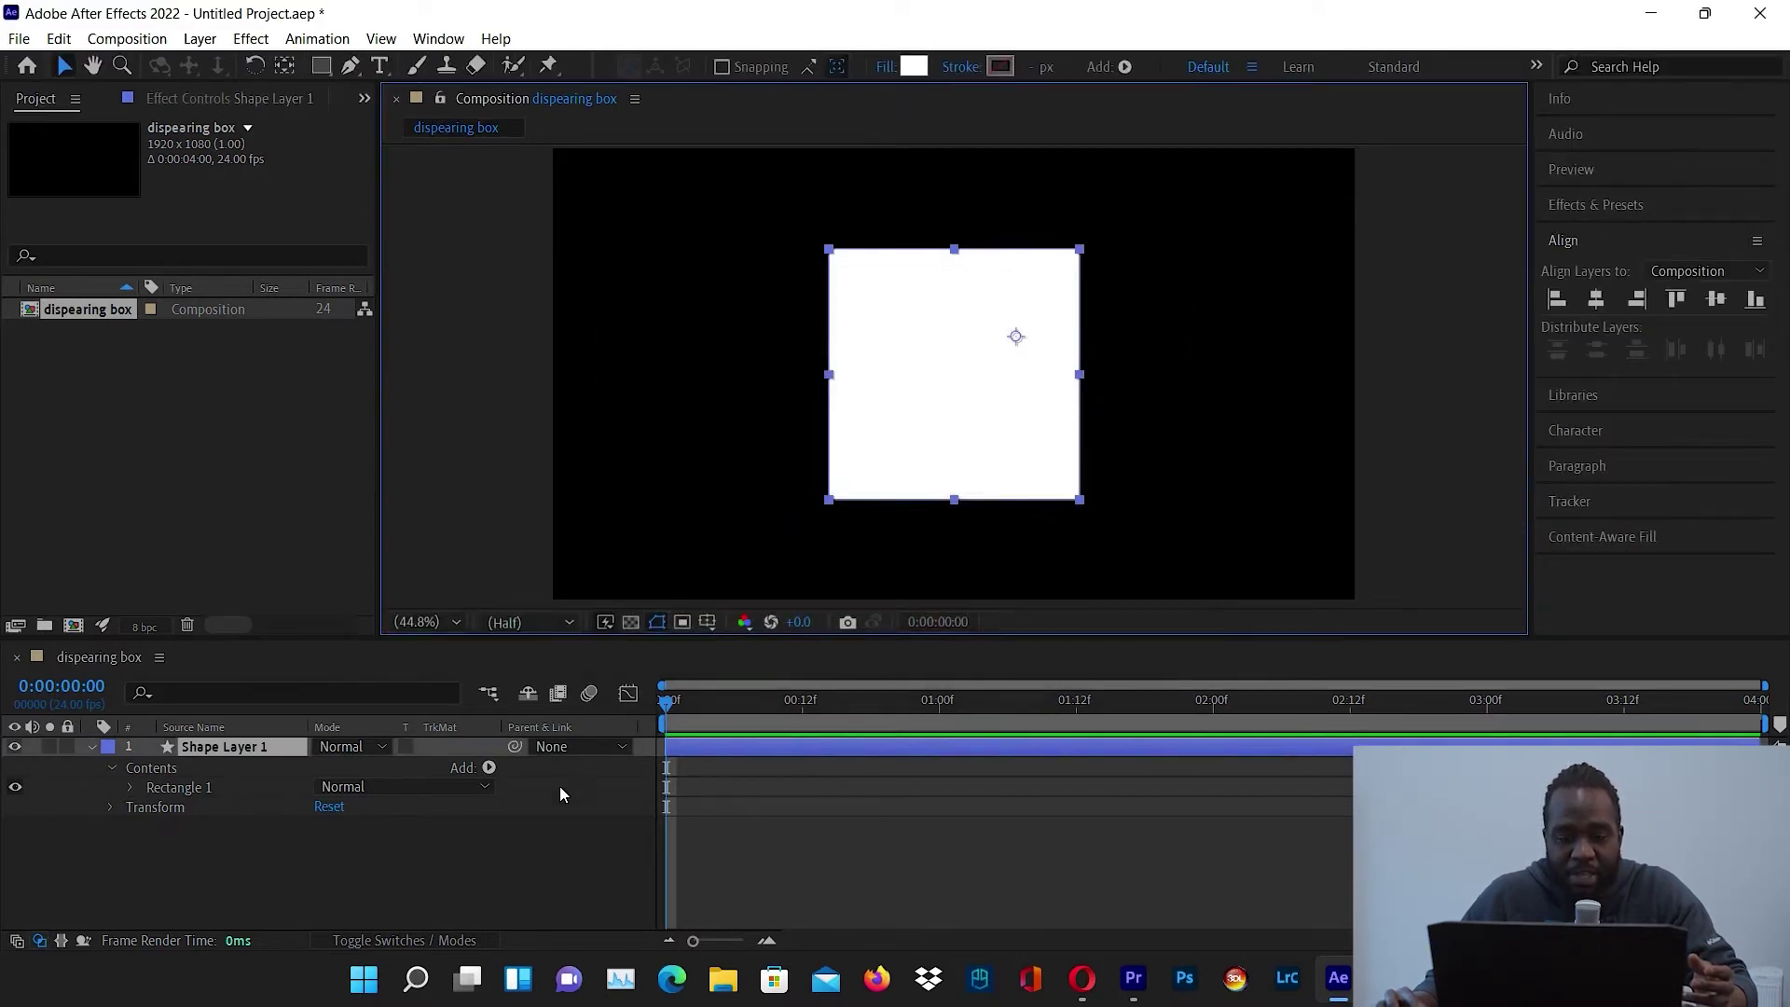
left_click(477, 857)
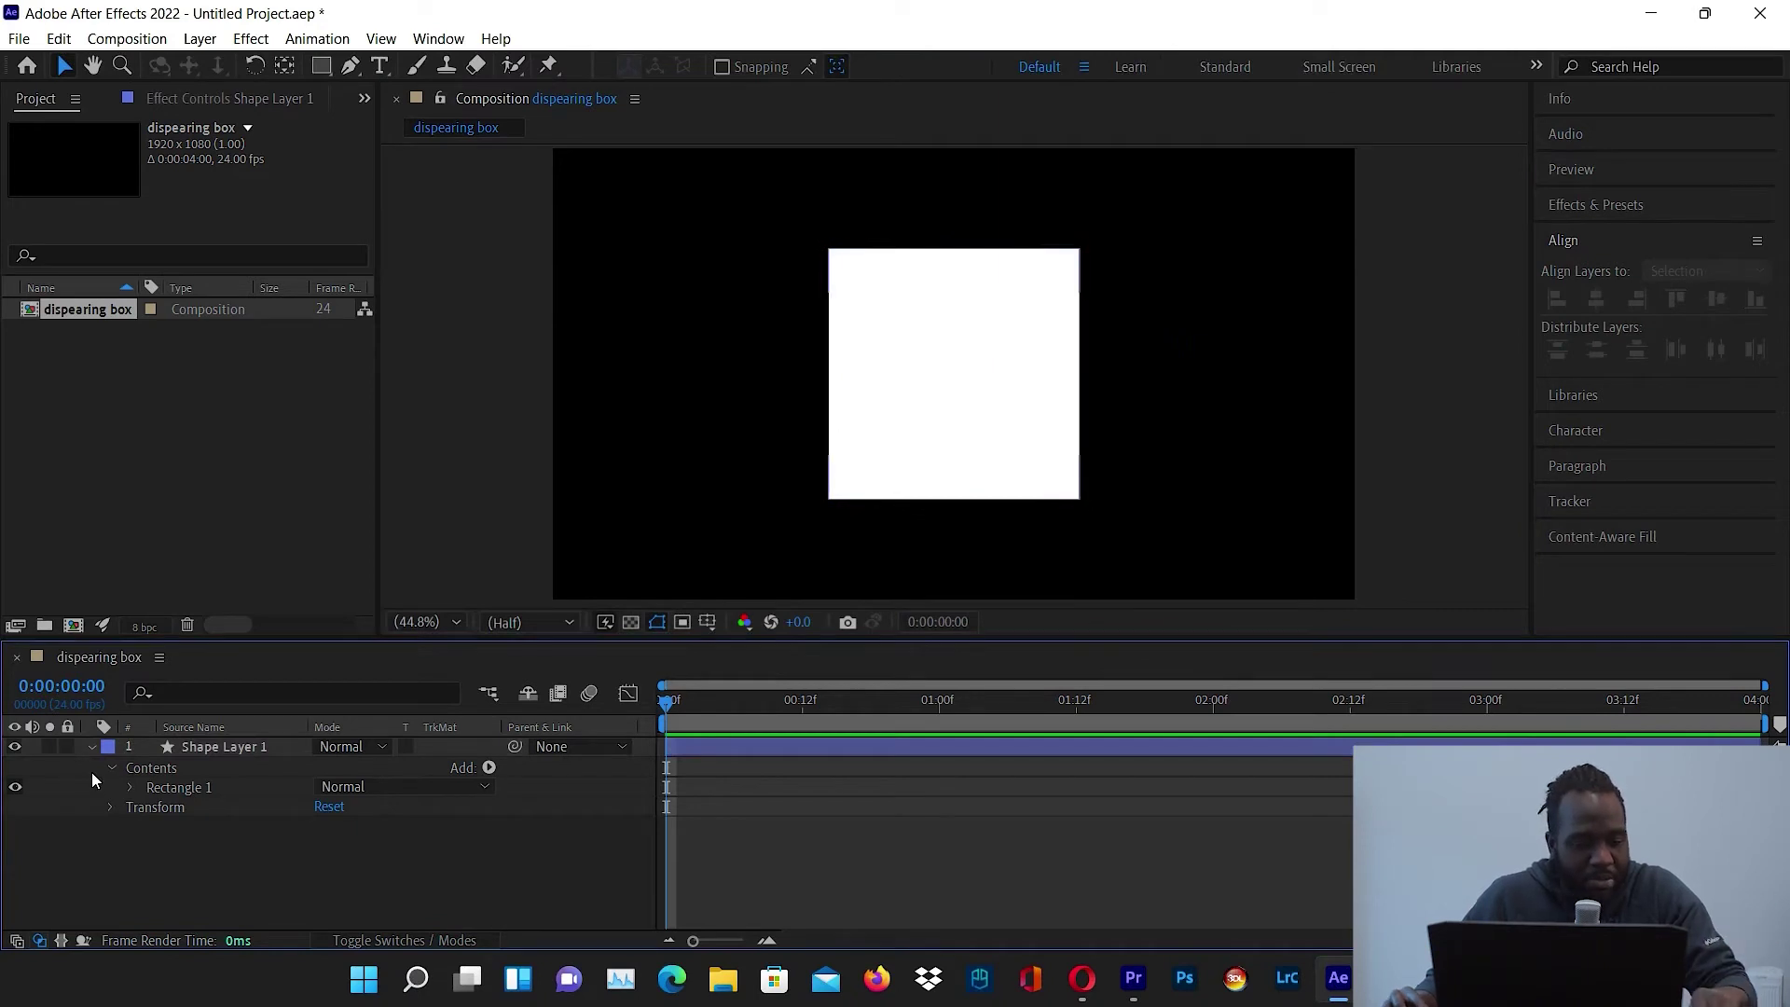
- Collapse the shape layer's properties and rename the layer as "Rectangle layer"
left_click(91, 747)
left_click(257, 750)
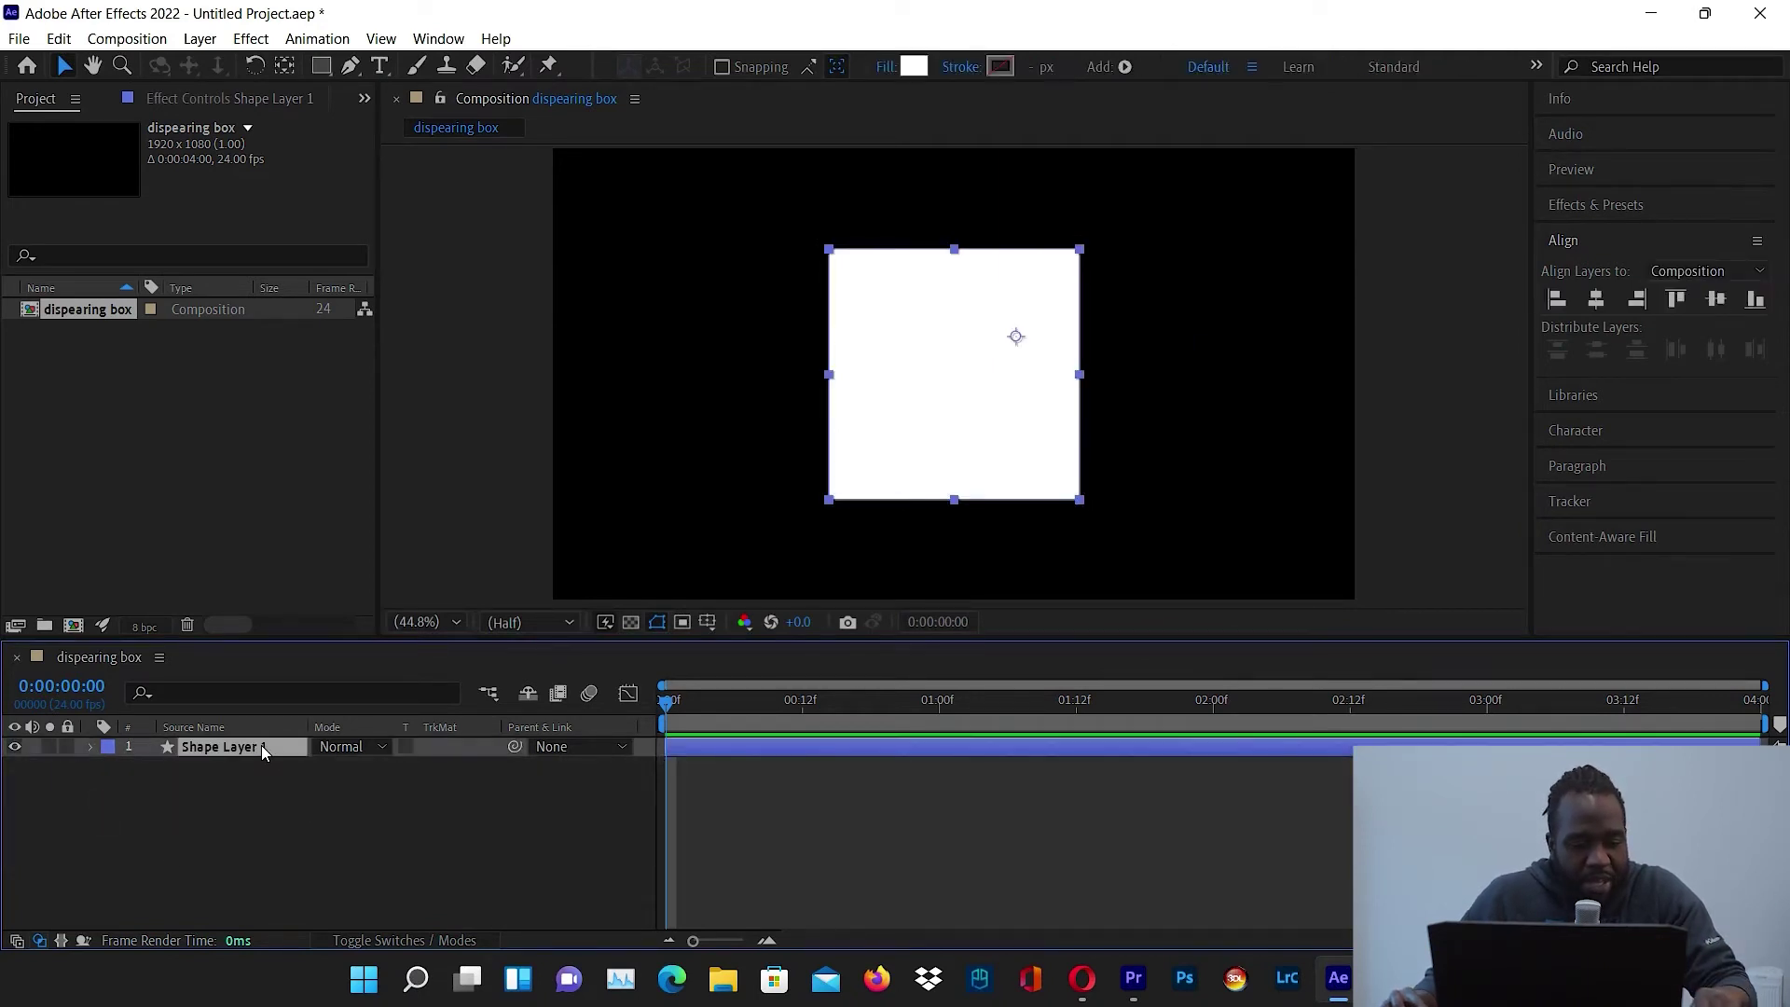
right_click(257, 749)
left_click(309, 712)
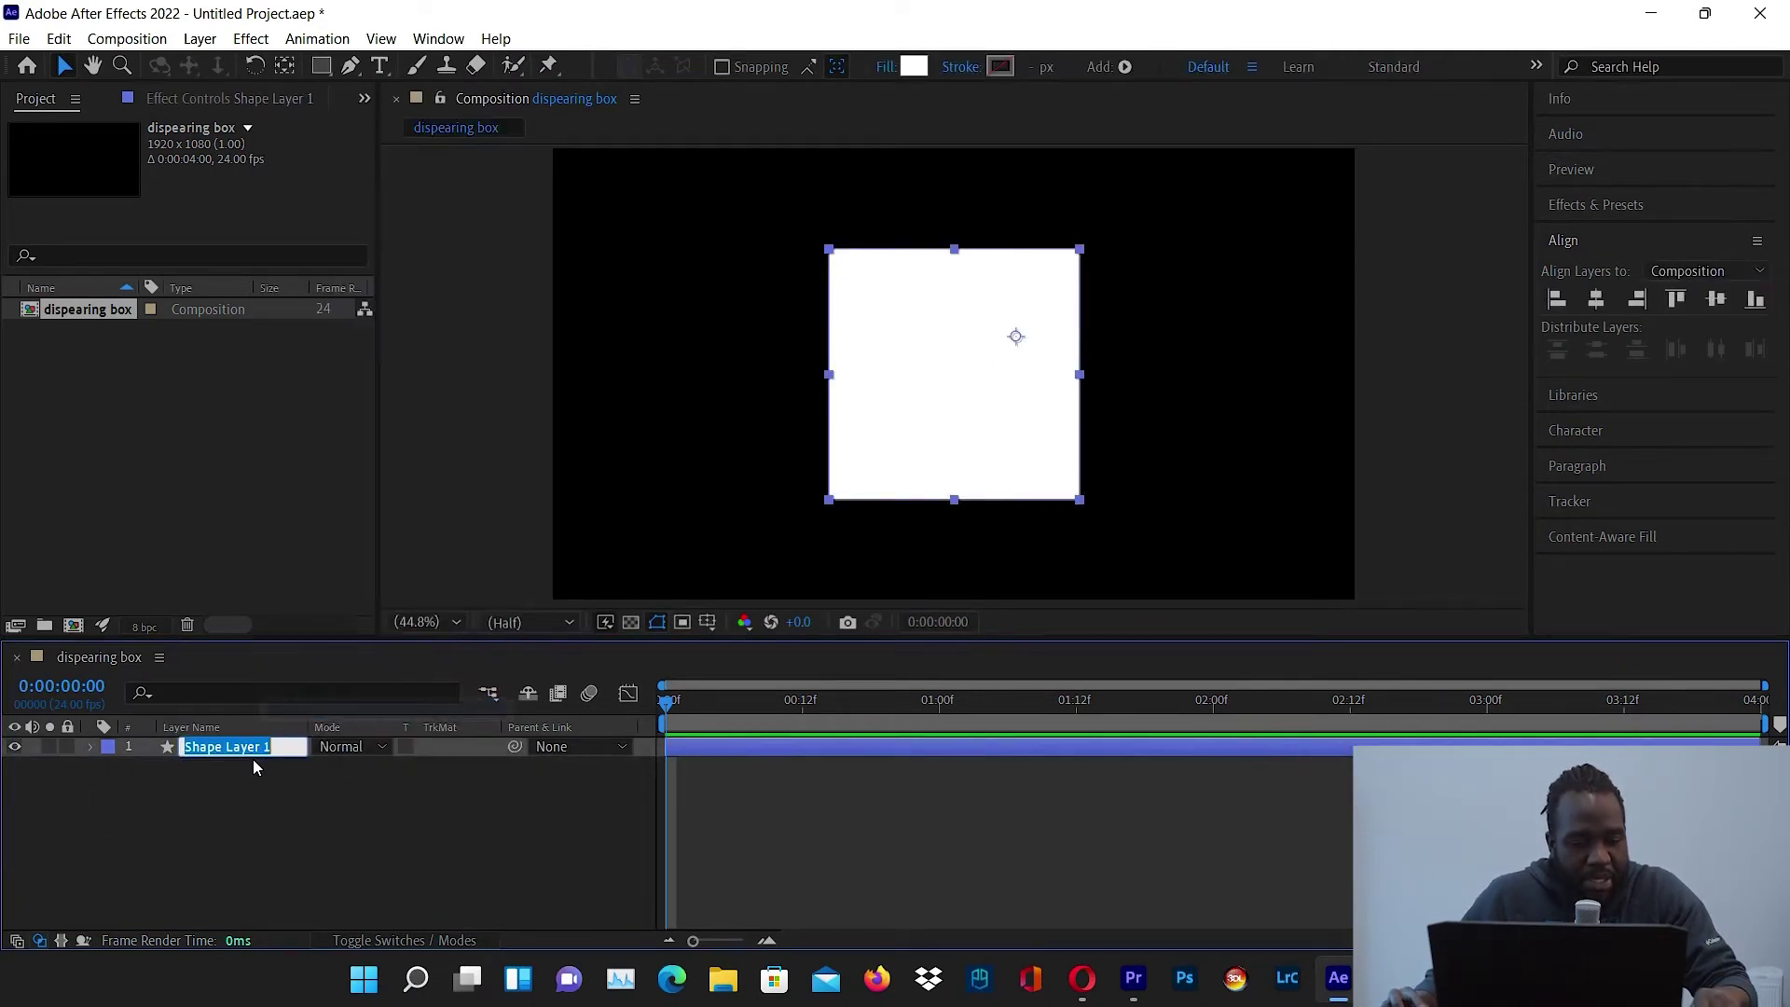
type("Rectangle la")
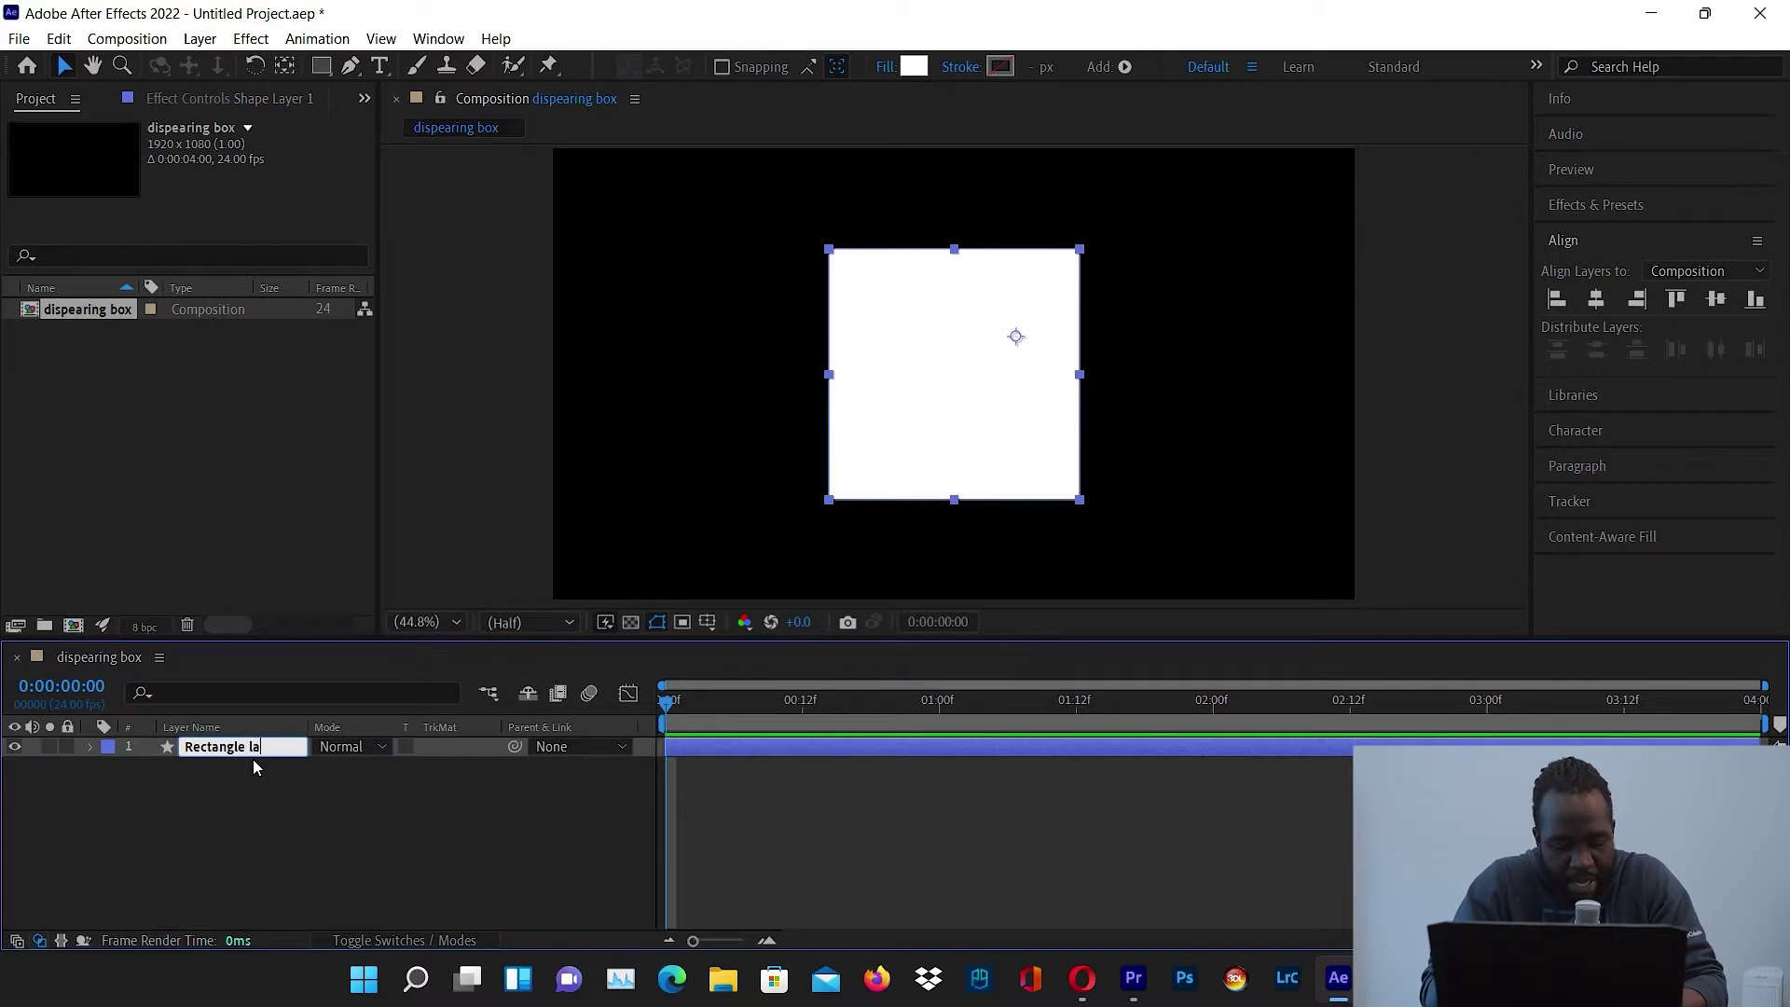
type("yer")
key("Return")
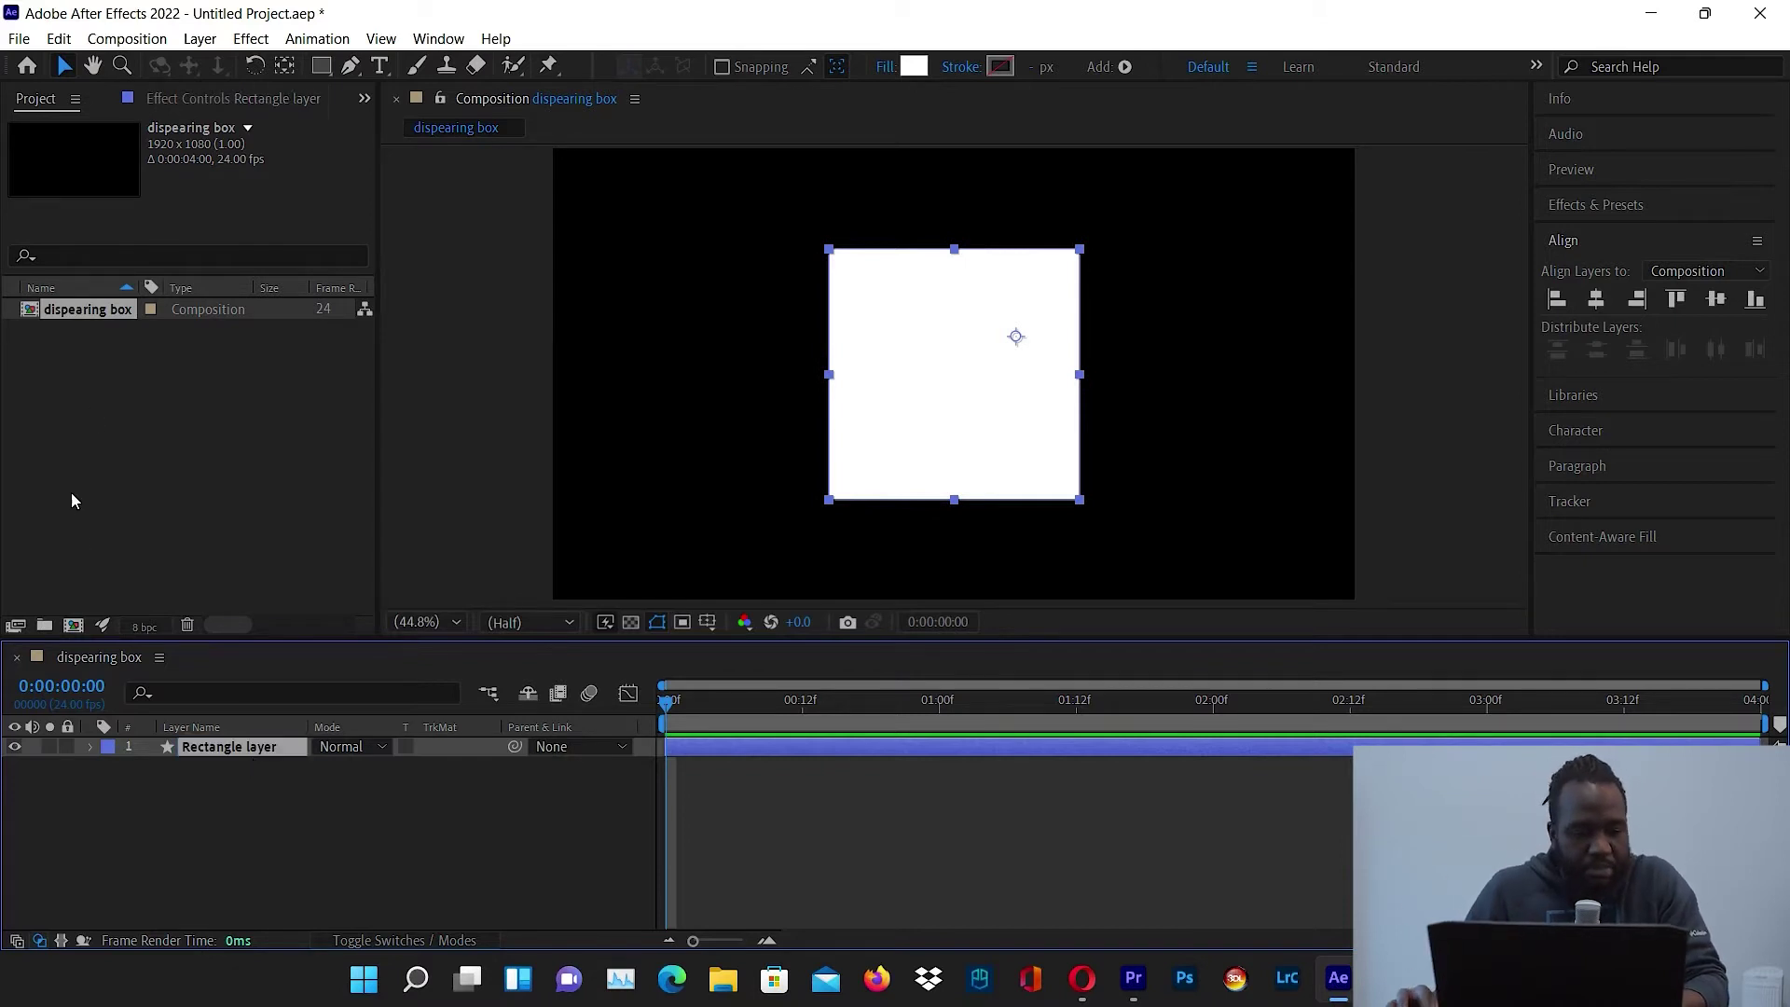
- Duplicate "Rectangle layer" in the timeline and clear the selection
left_click(209, 794)
left_click(220, 750)
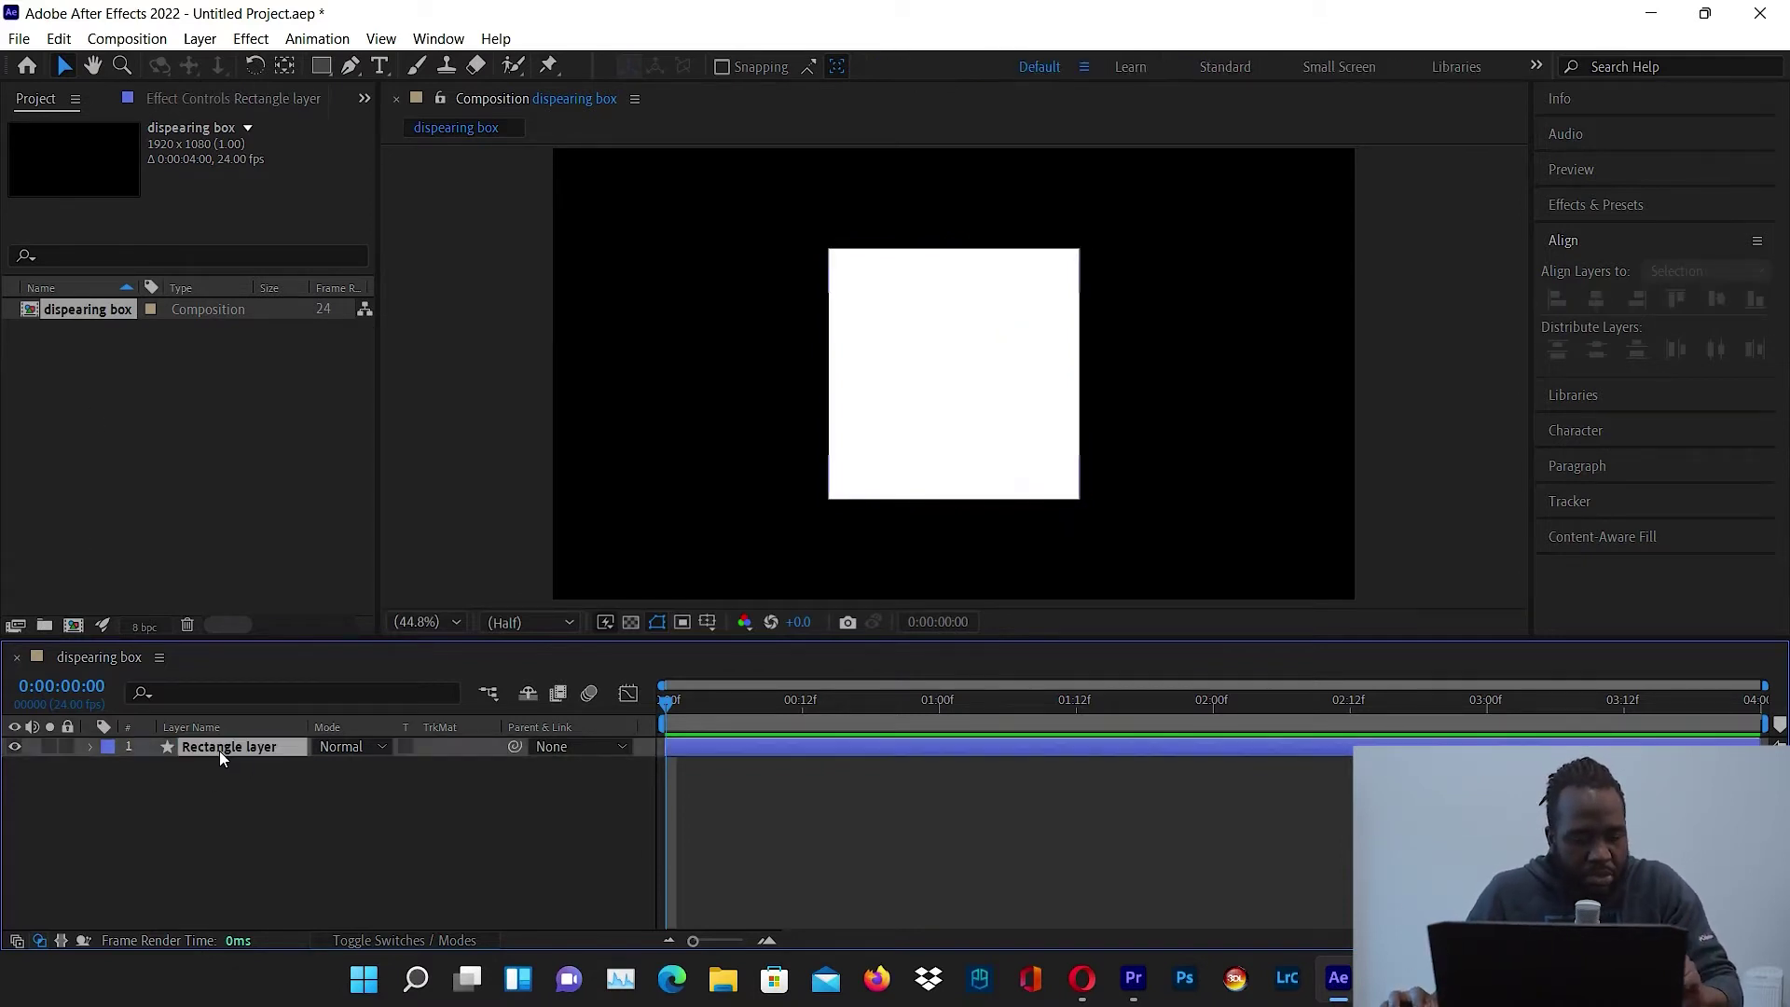
left_click(384, 841)
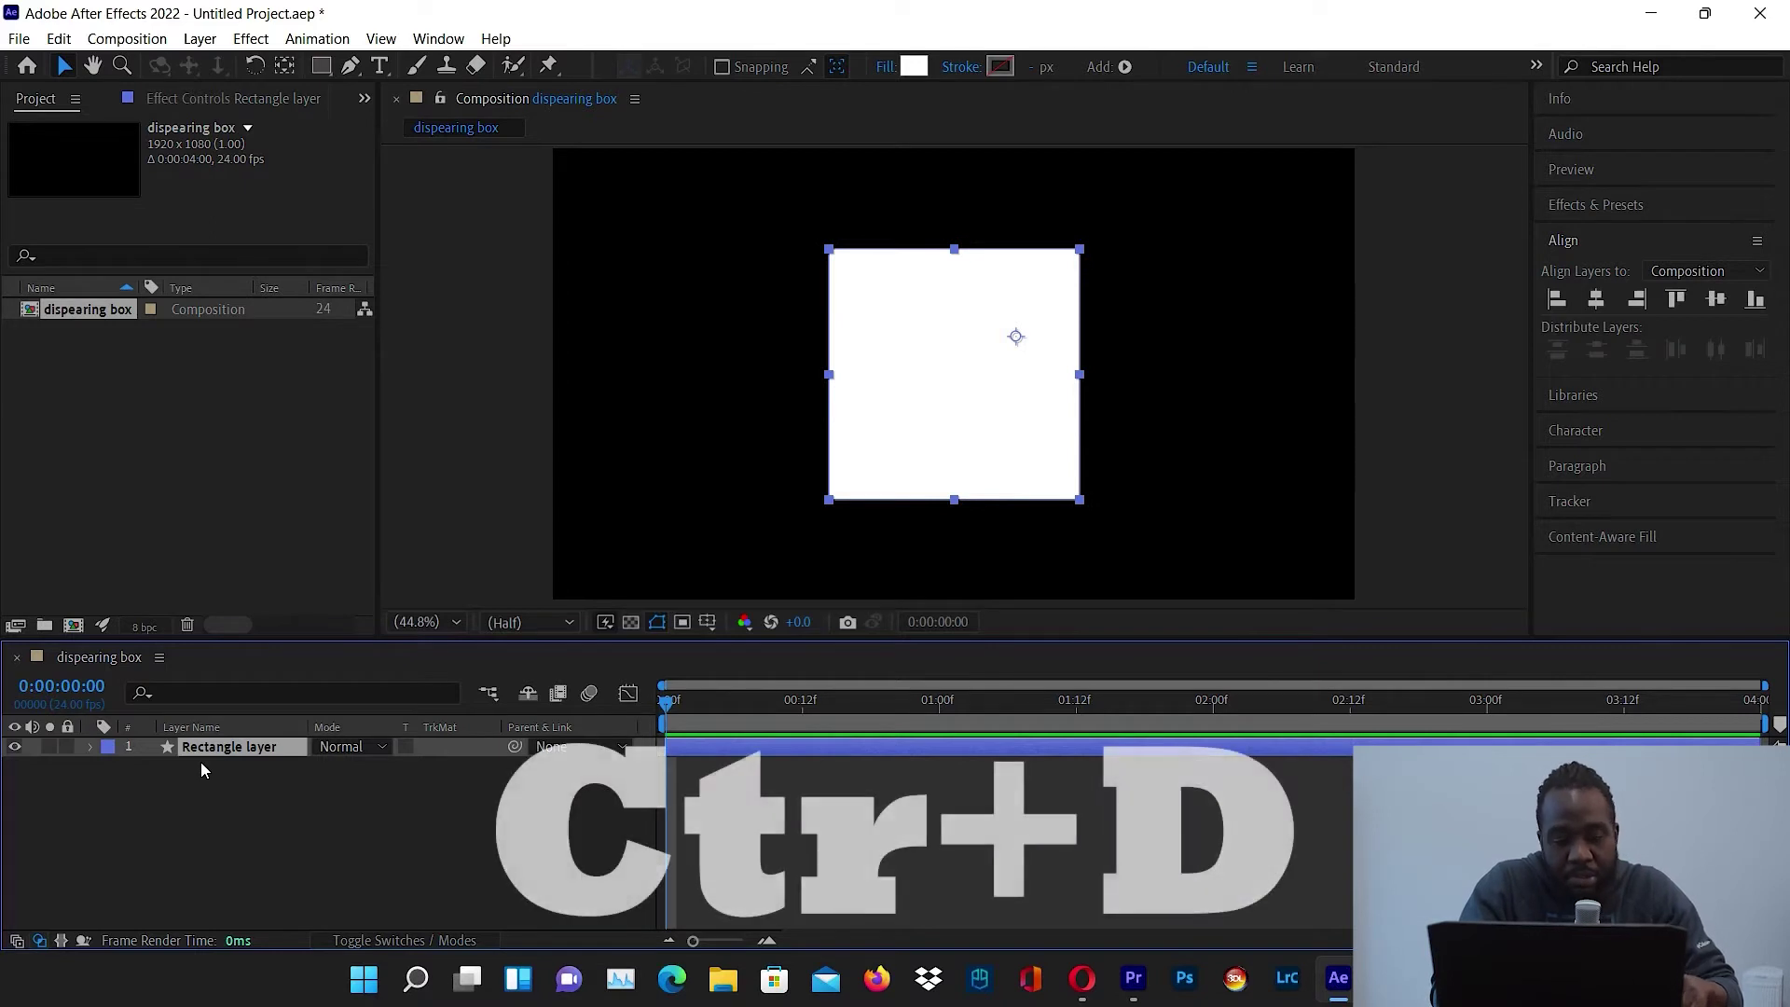
key("ctrl+d")
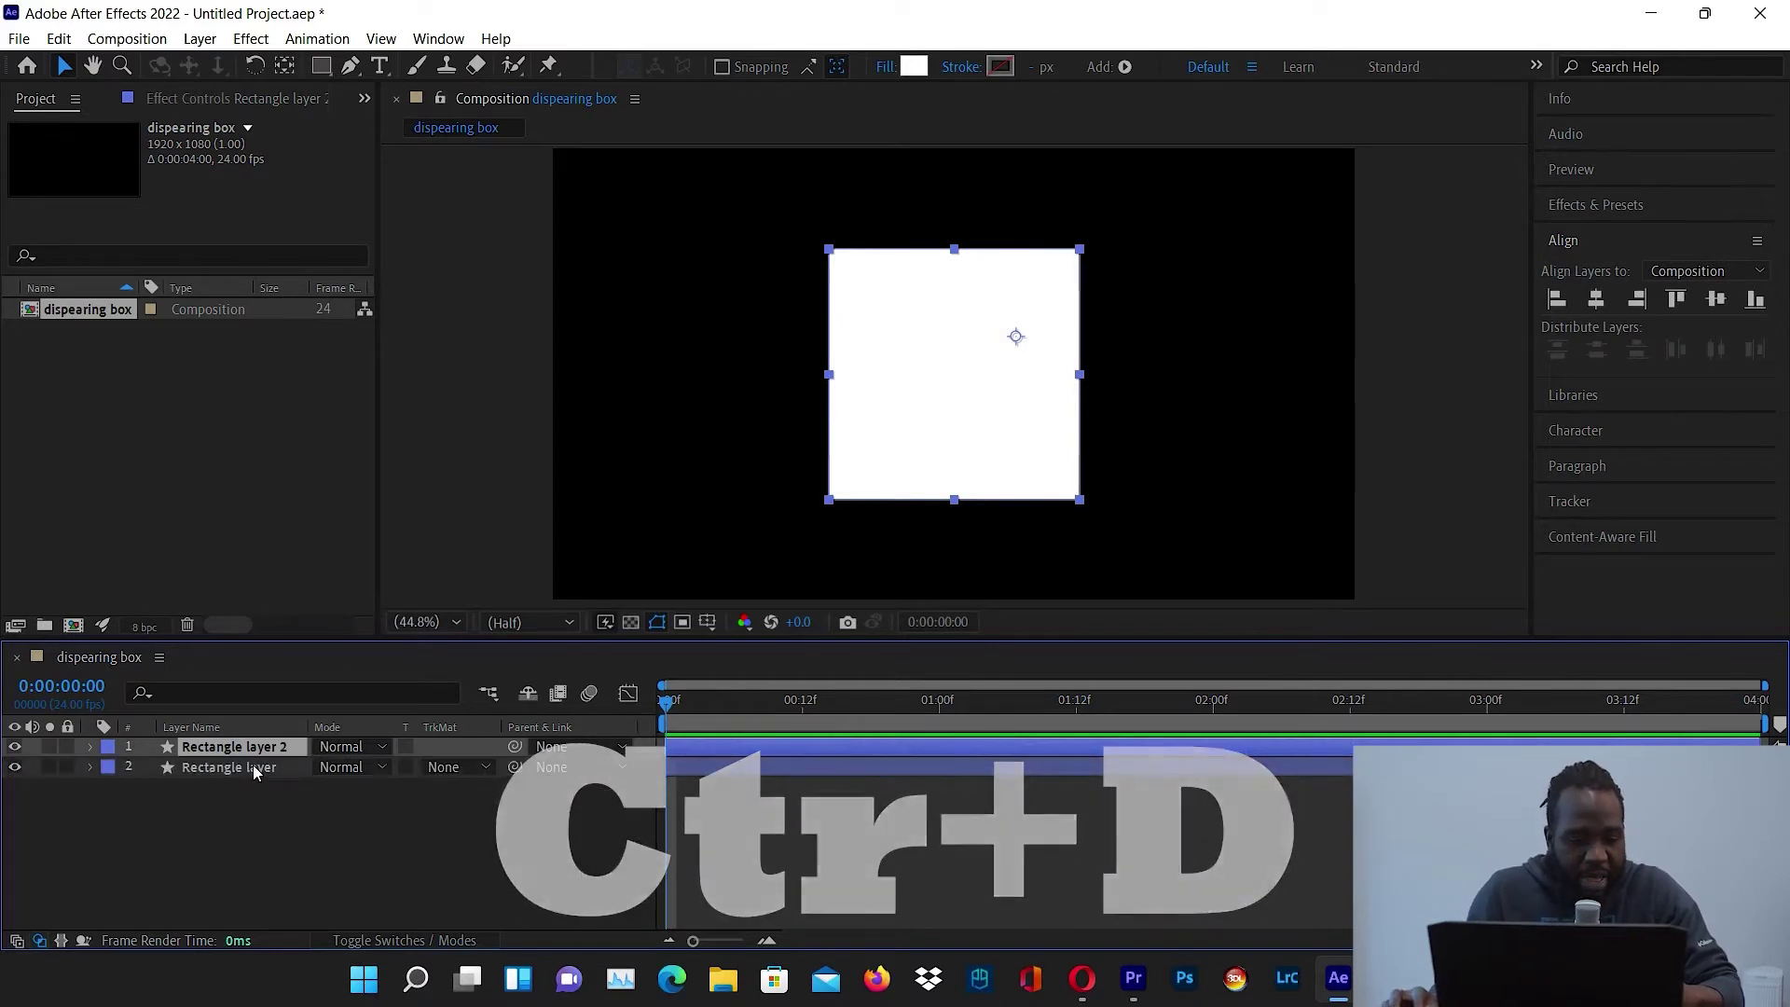
key("ctrl+shift+a")
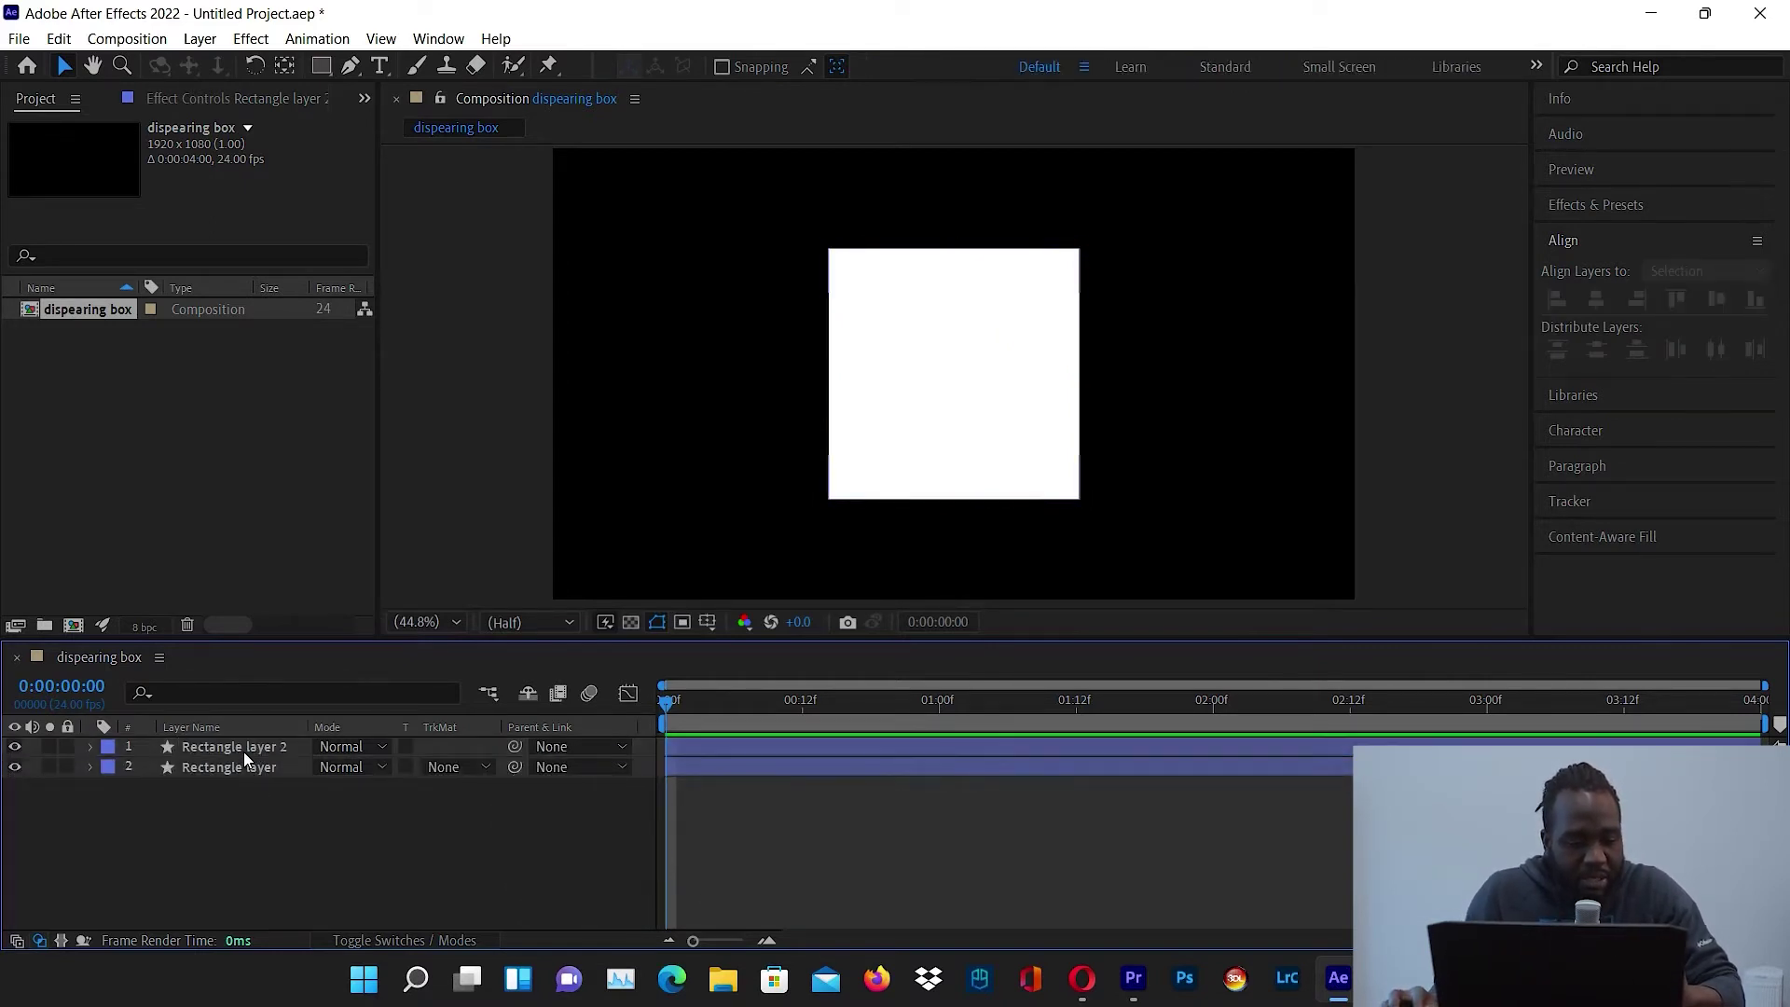
- Rename the duplicated rectangle layer on top of the stack as "mask layer"
left_click(243, 751)
right_click(244, 744)
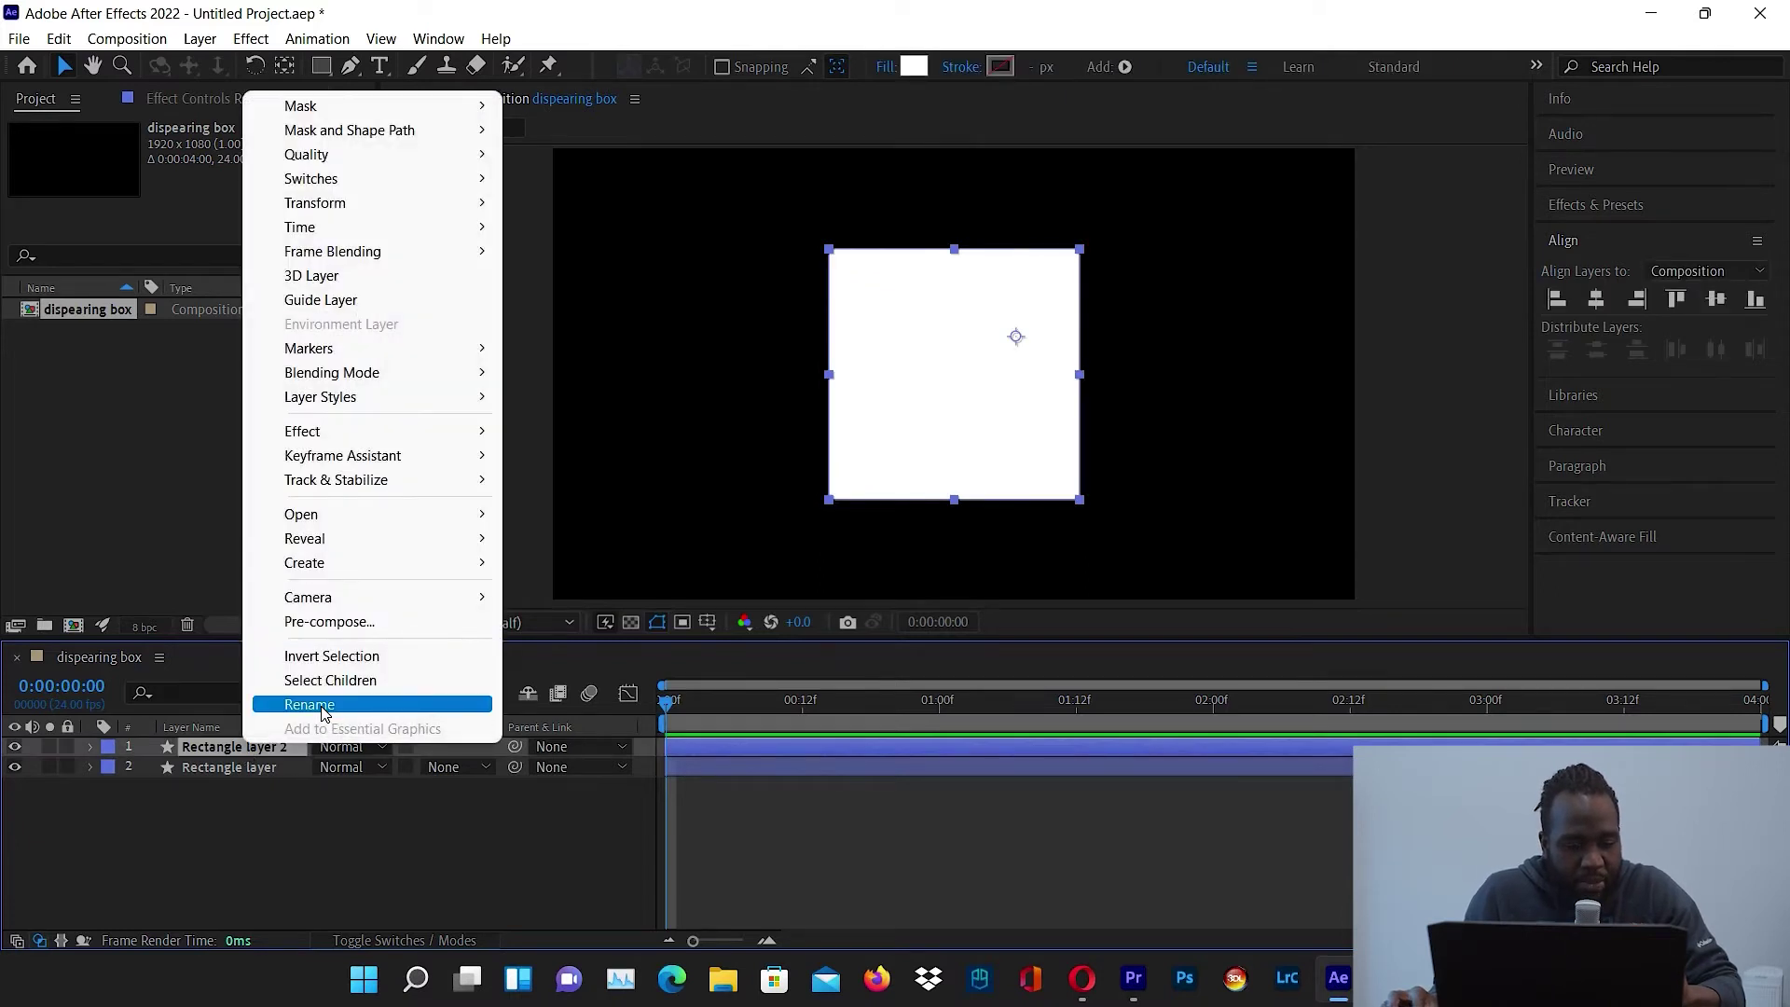
left_click(322, 706)
type("mask")
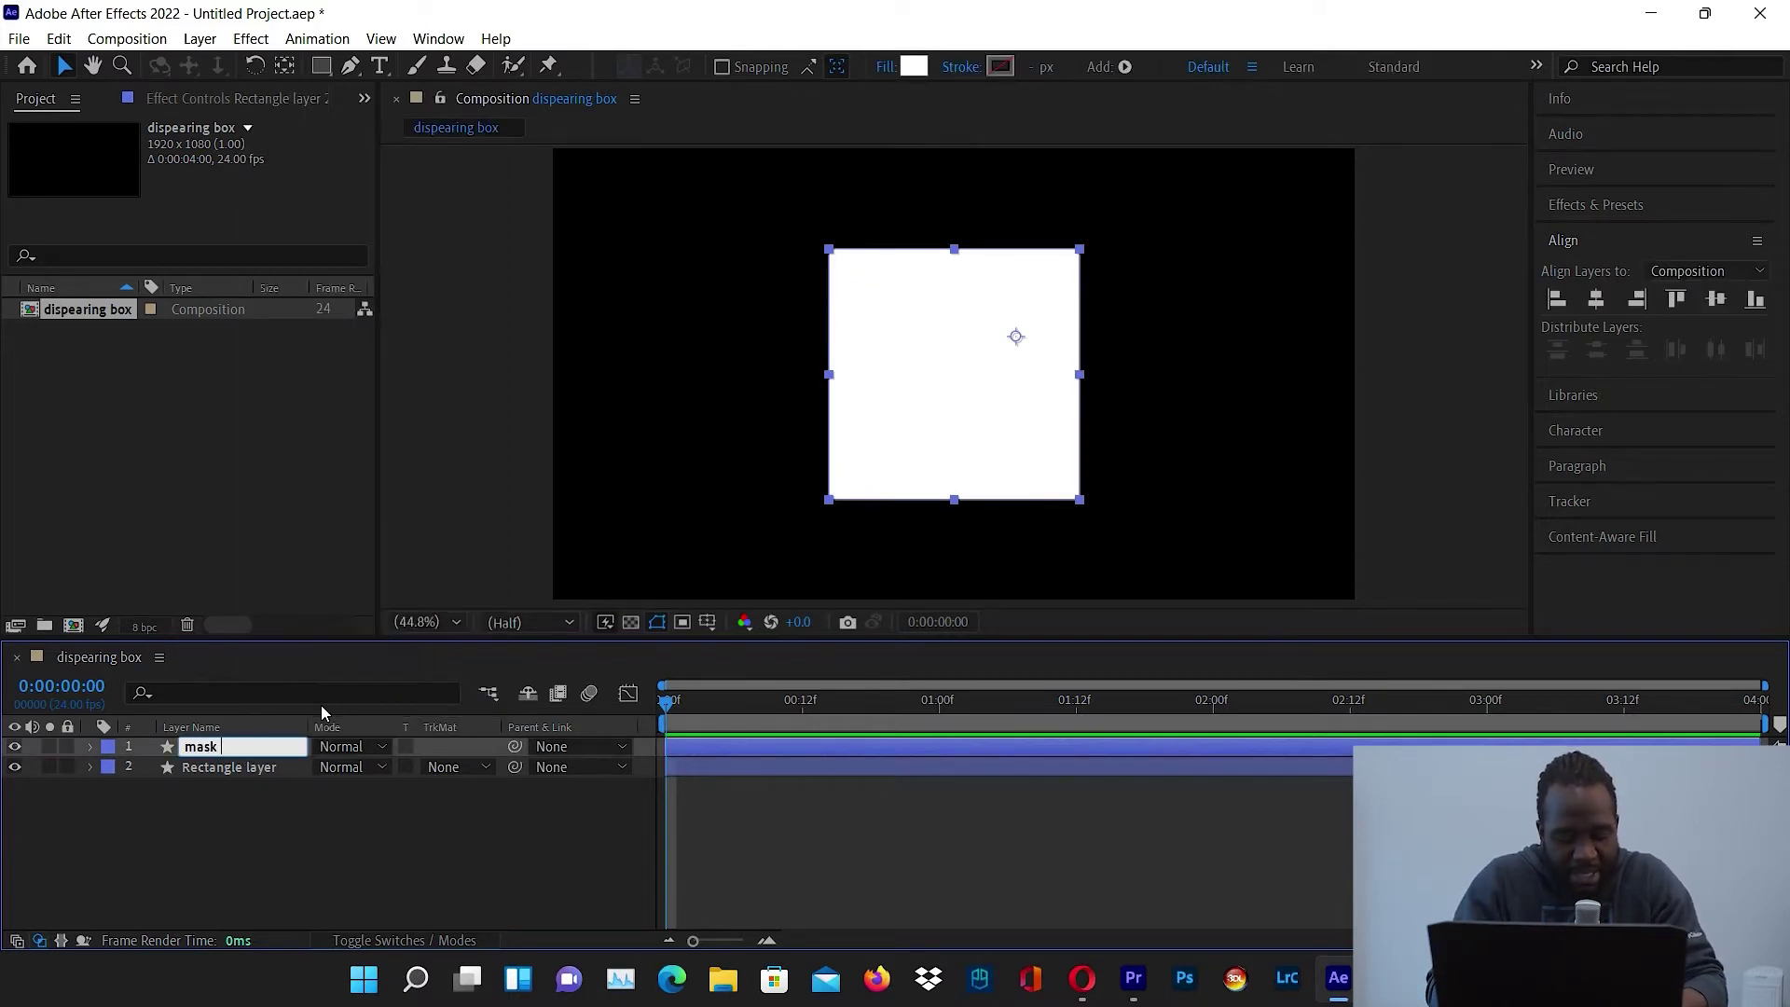
type("laye")
key("BackSpace")
key("BackSpace")
key("BackSpace")
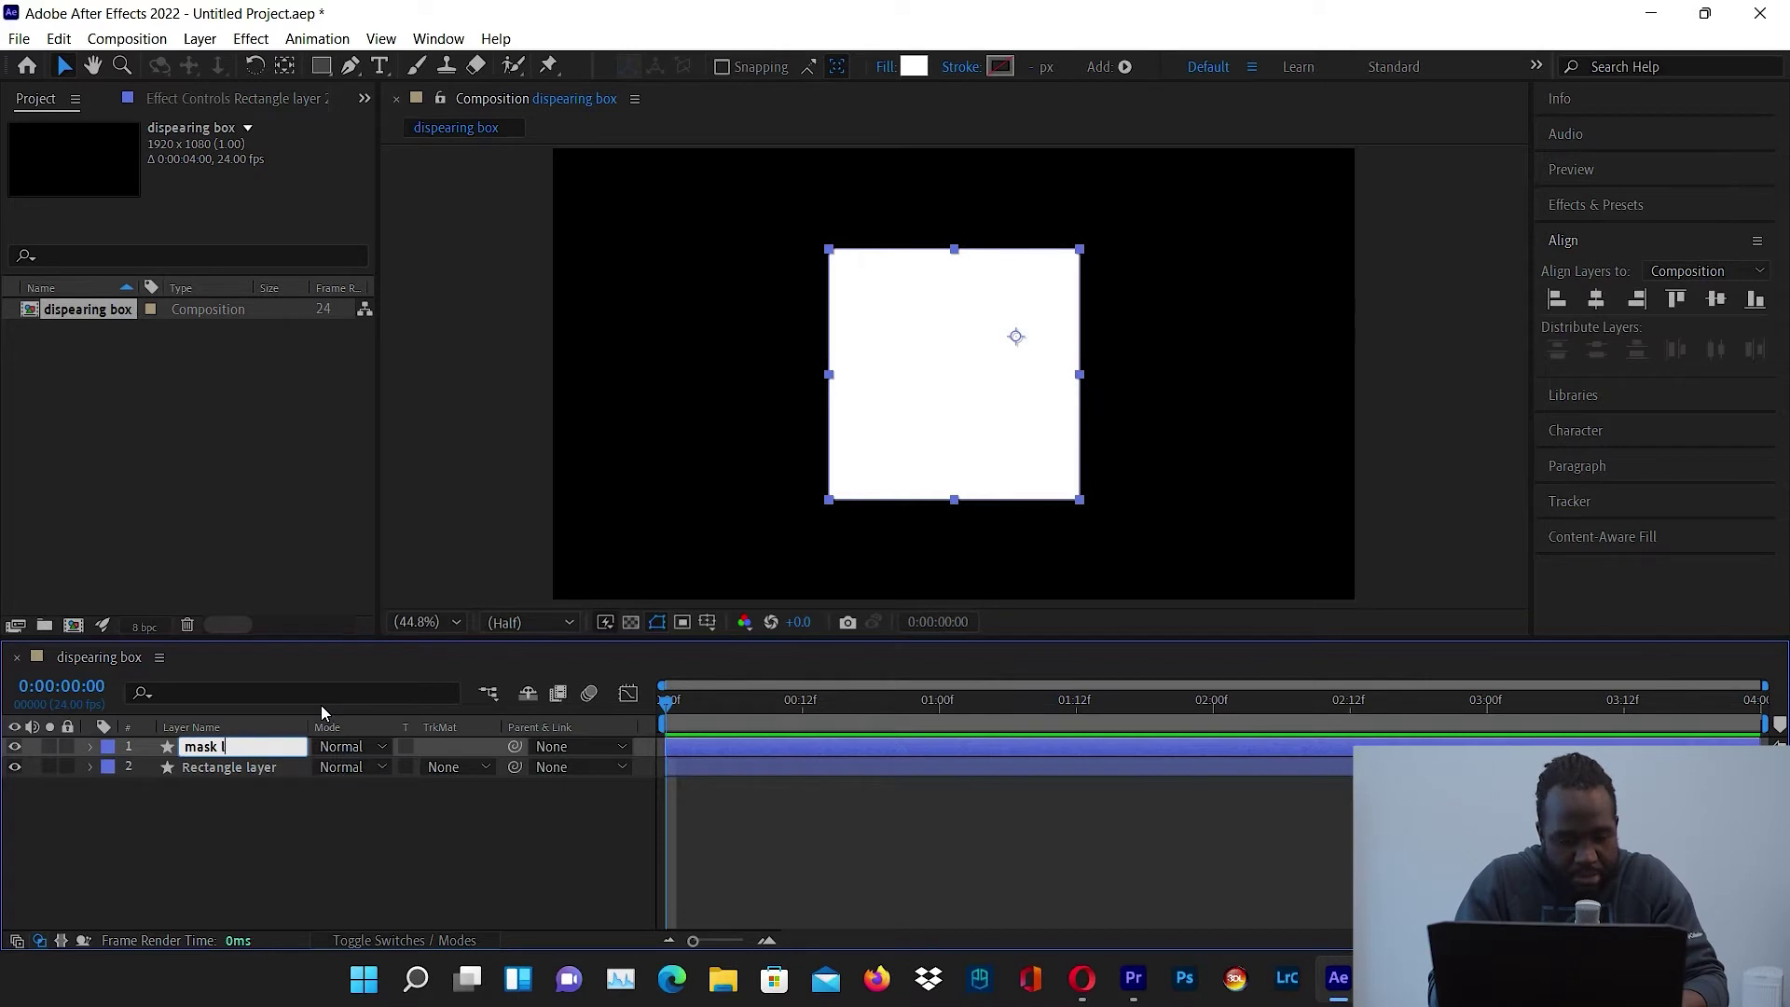
type("ayer")
key("Return")
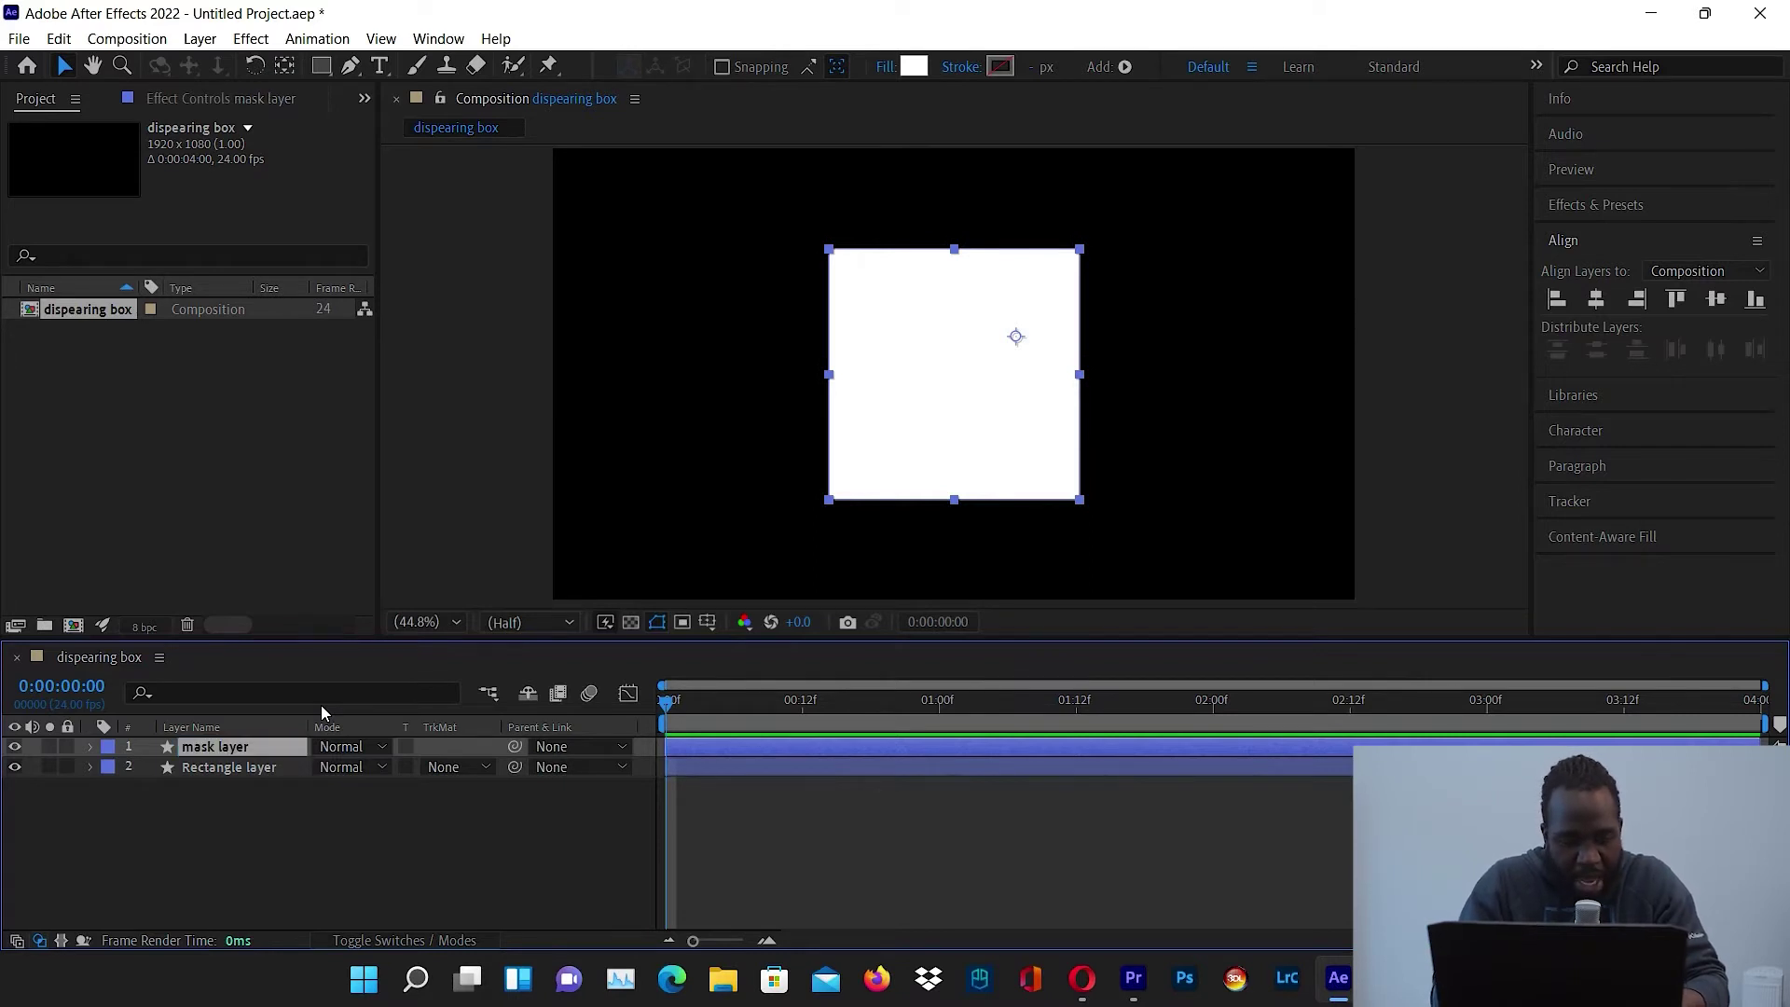
left_click(270, 817)
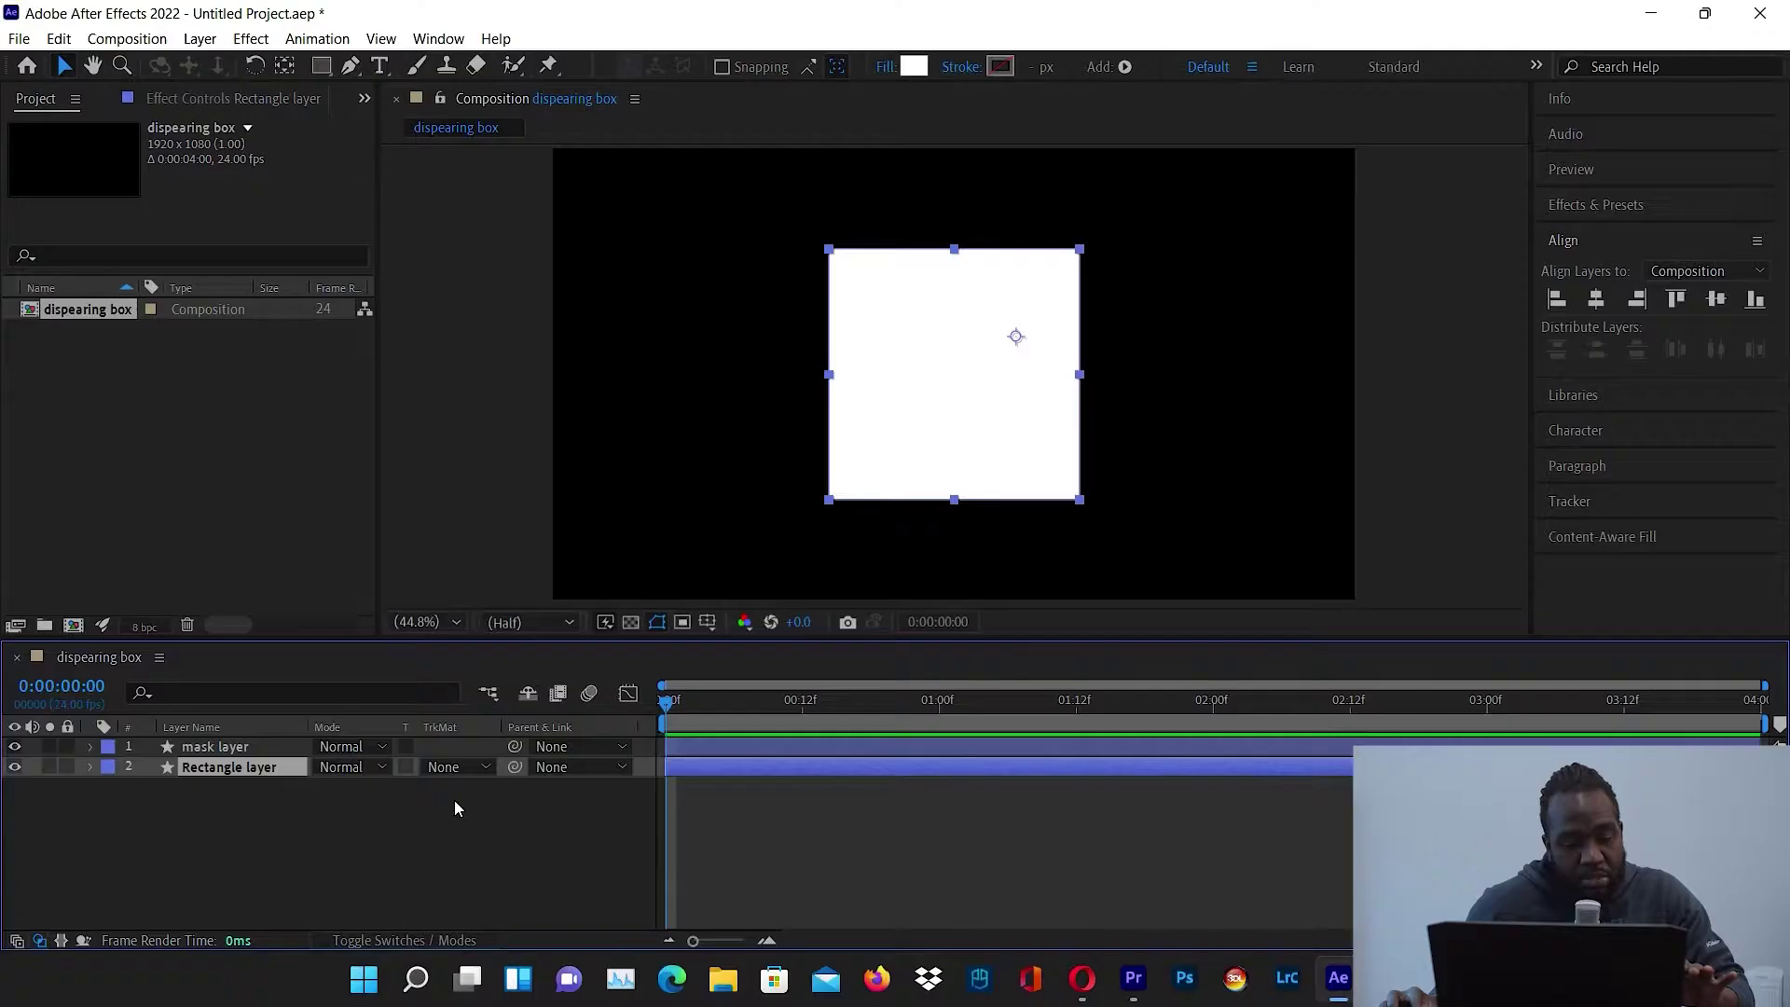
- View the track matte options available for "Rectangle layer" without choosing one
left_click(485, 767)
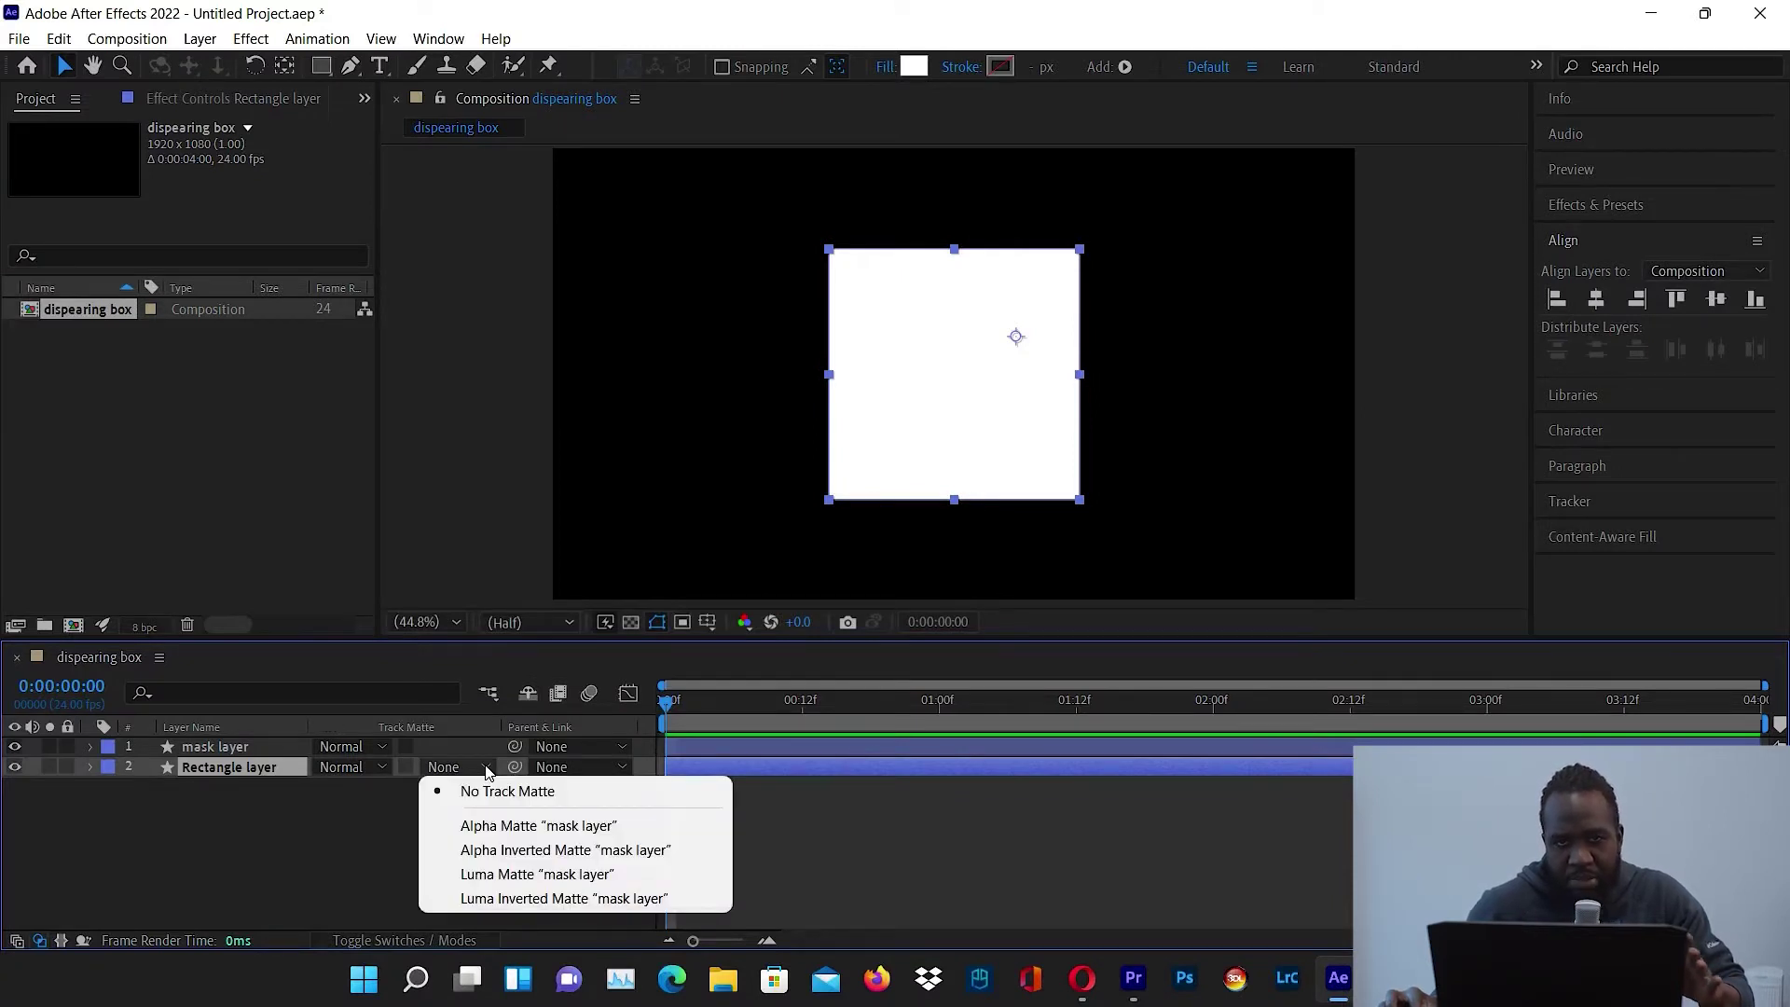
left_click(360, 865)
left_click(360, 865)
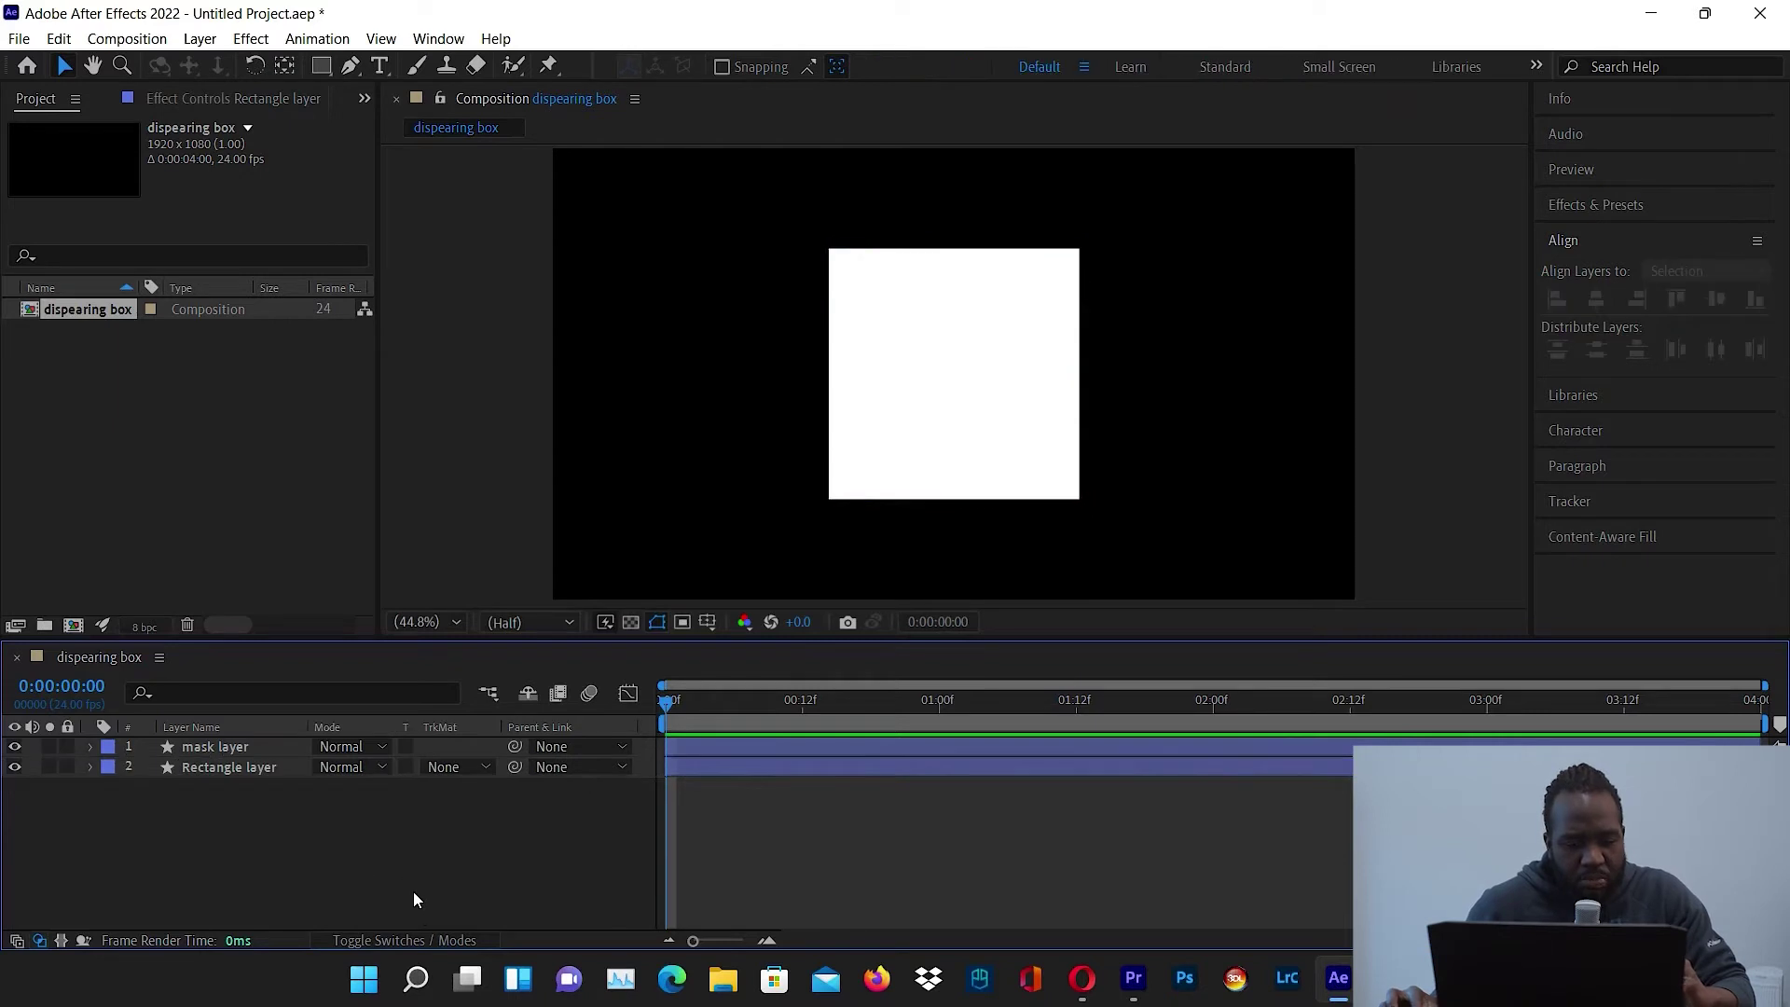
- Toggle the timeline columns between switches and modes, ending with the Mode and TrkMat columns shown
left_click(411, 939)
left_click(411, 937)
left_click(411, 937)
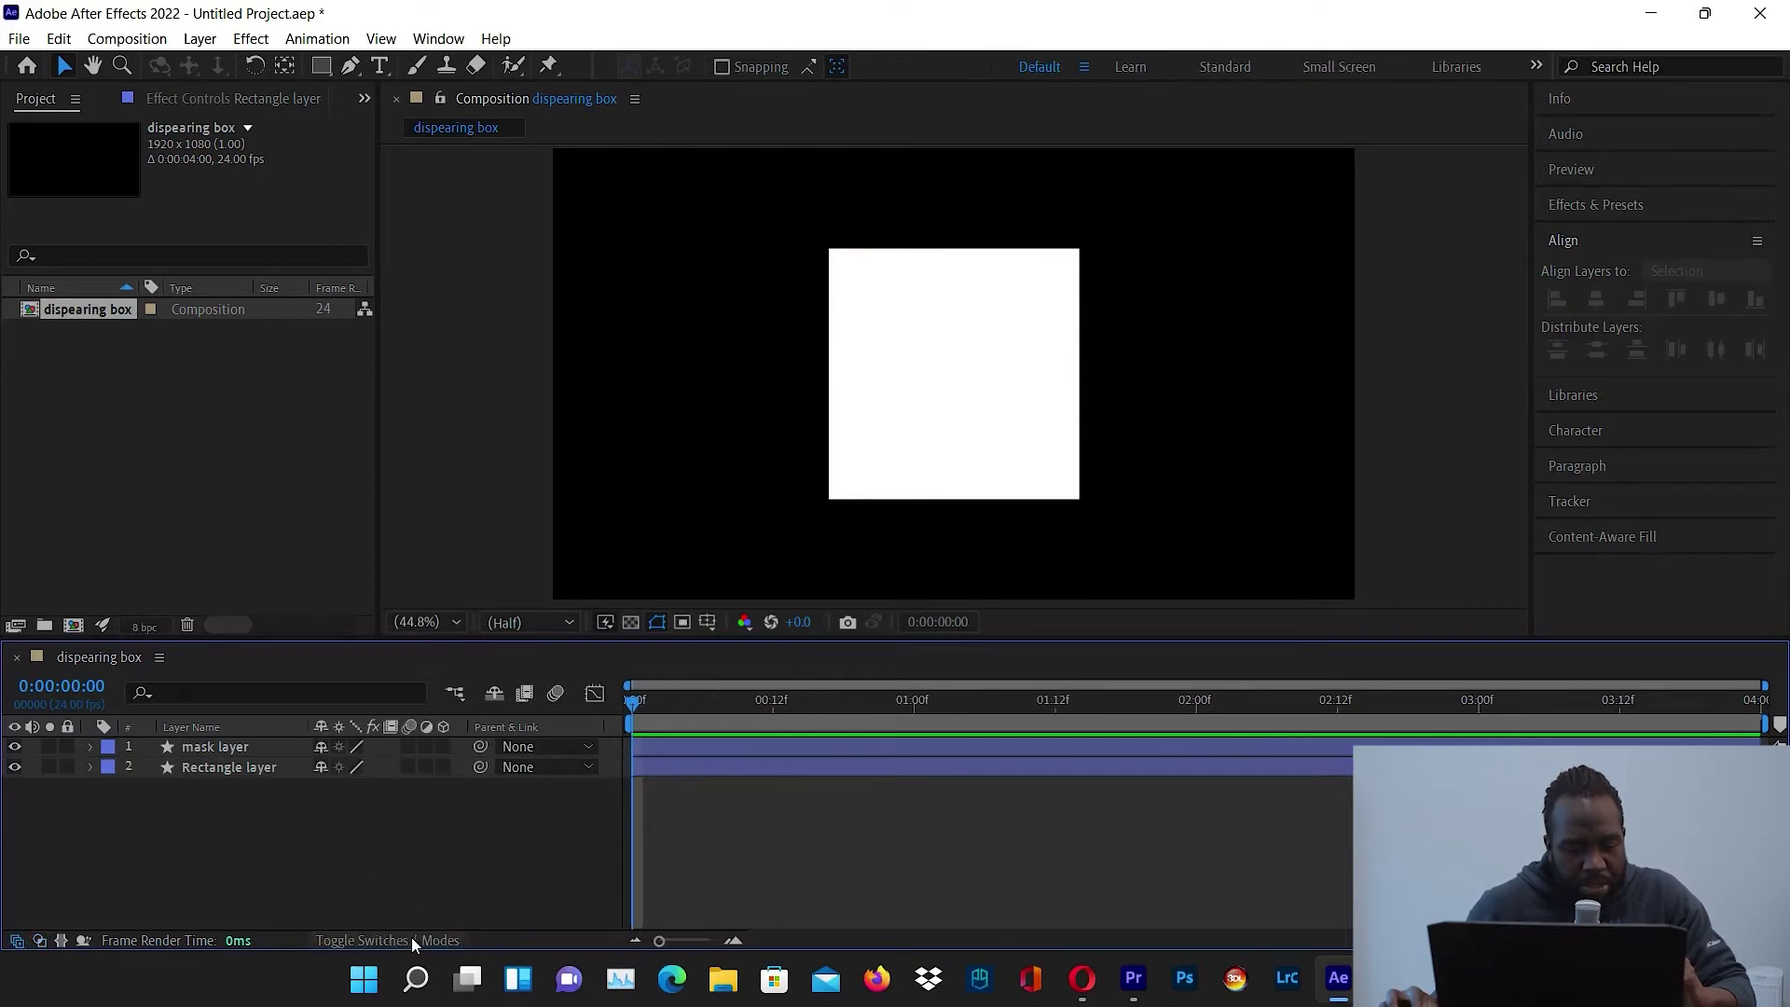
left_click(411, 937)
left_click(411, 937)
left_click(411, 937)
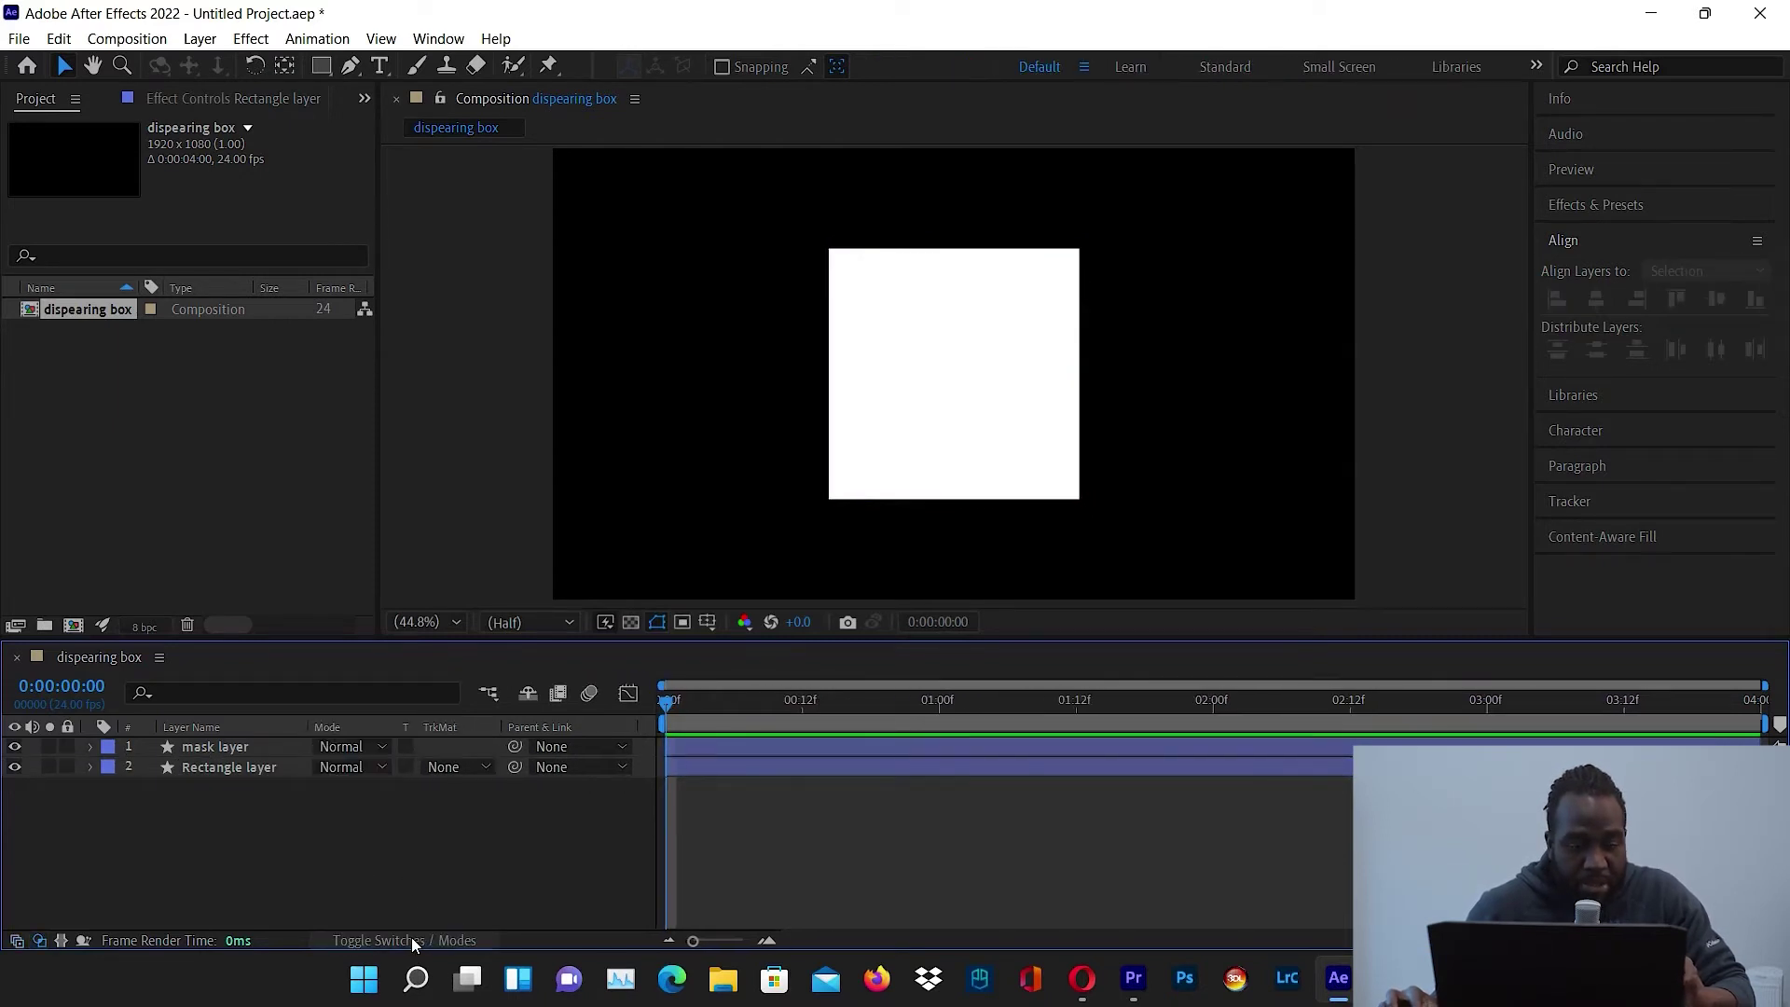
left_click(393, 942)
left_click(394, 942)
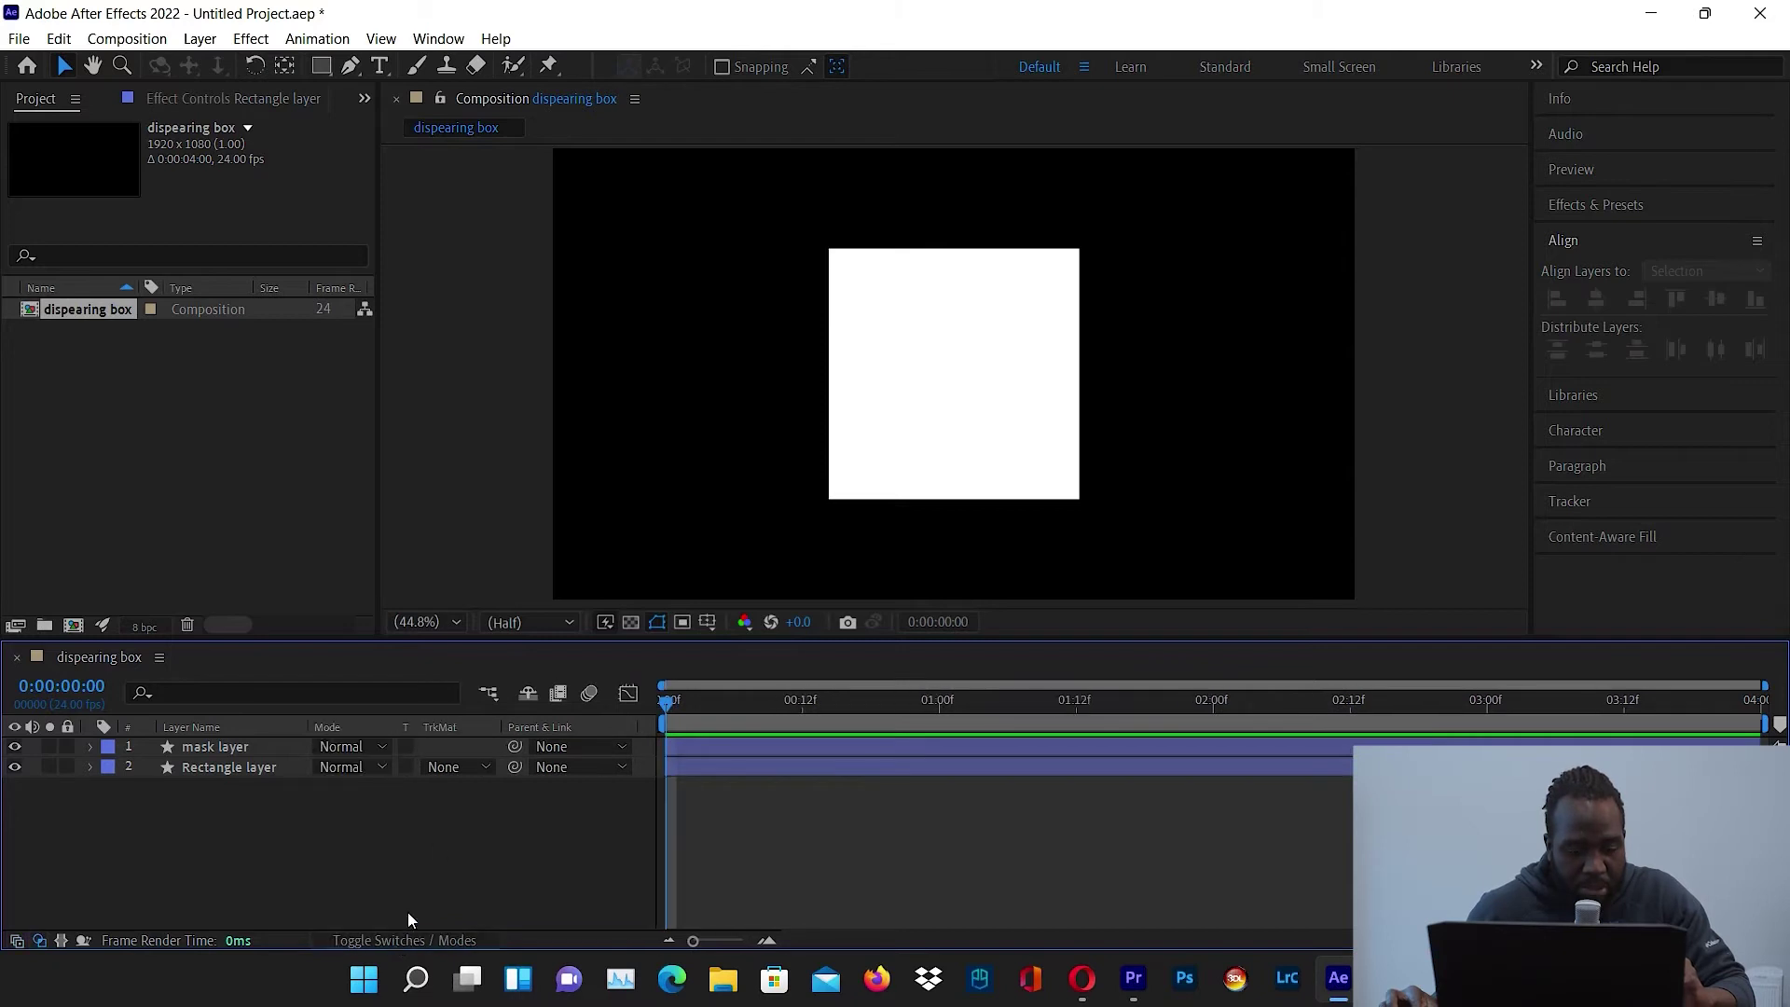
- Set the track matte of "Rectangle layer" to Alpha Matte "mask layer"
left_click(577, 768)
left_click(477, 766)
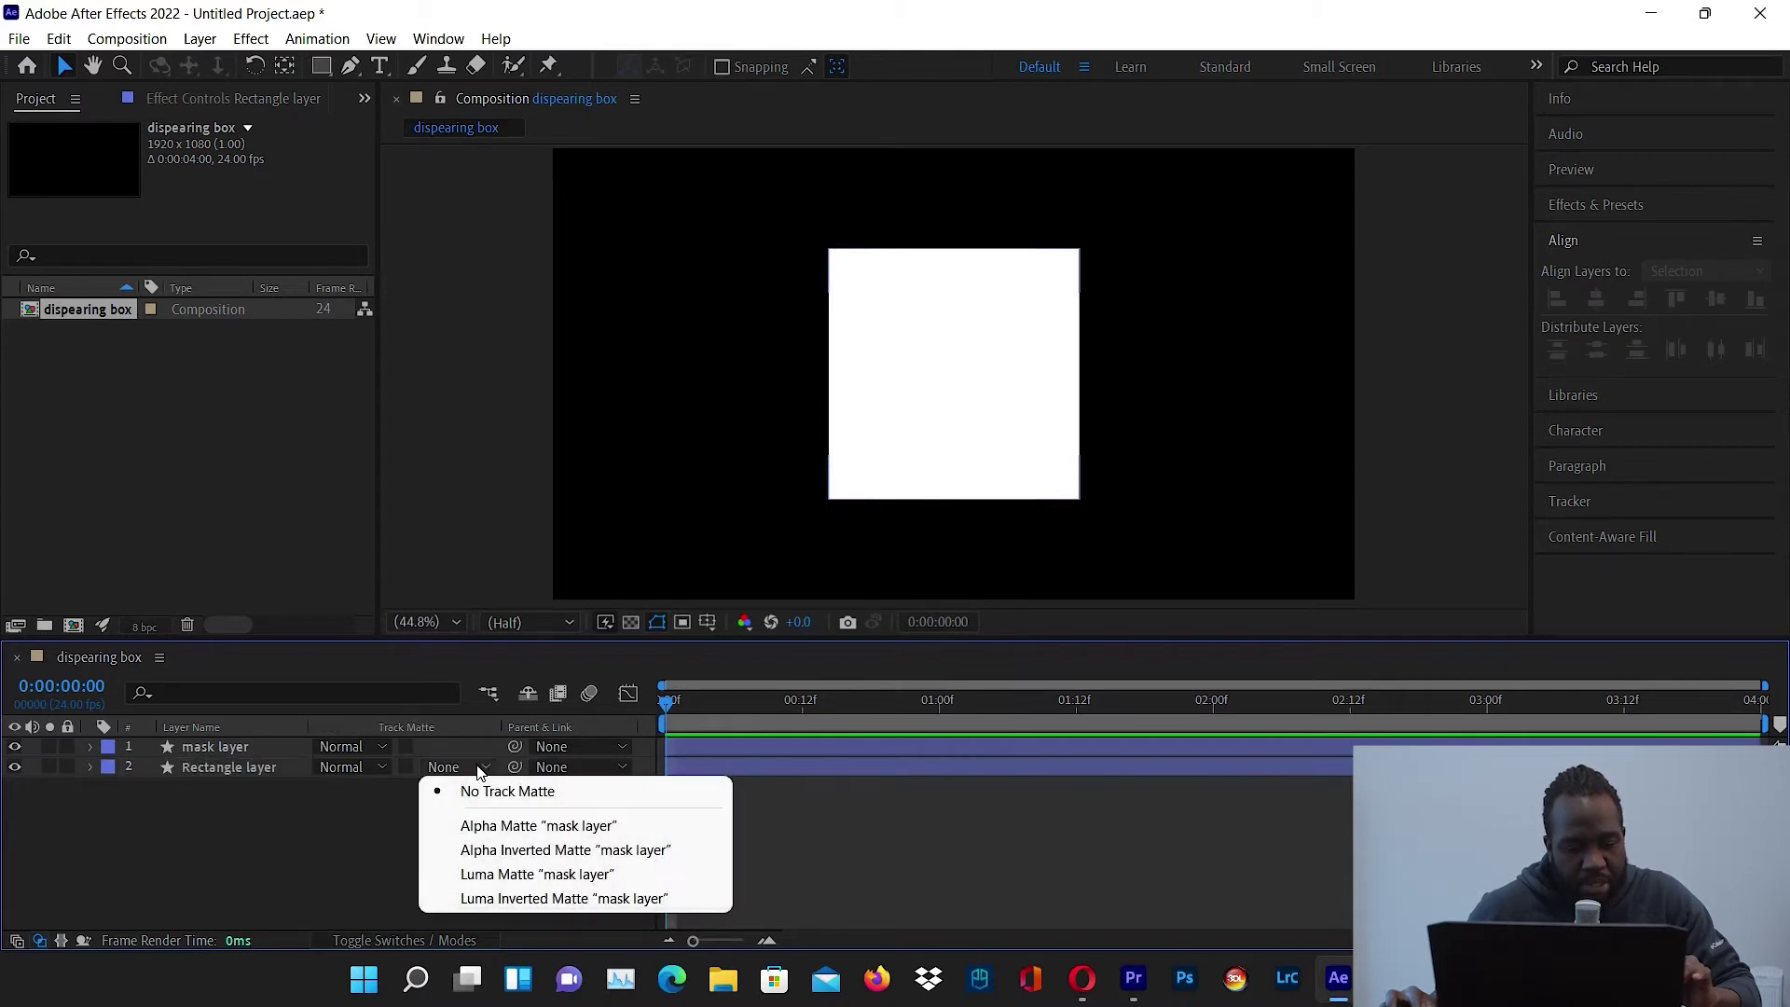
left_click(369, 831)
left_click(481, 766)
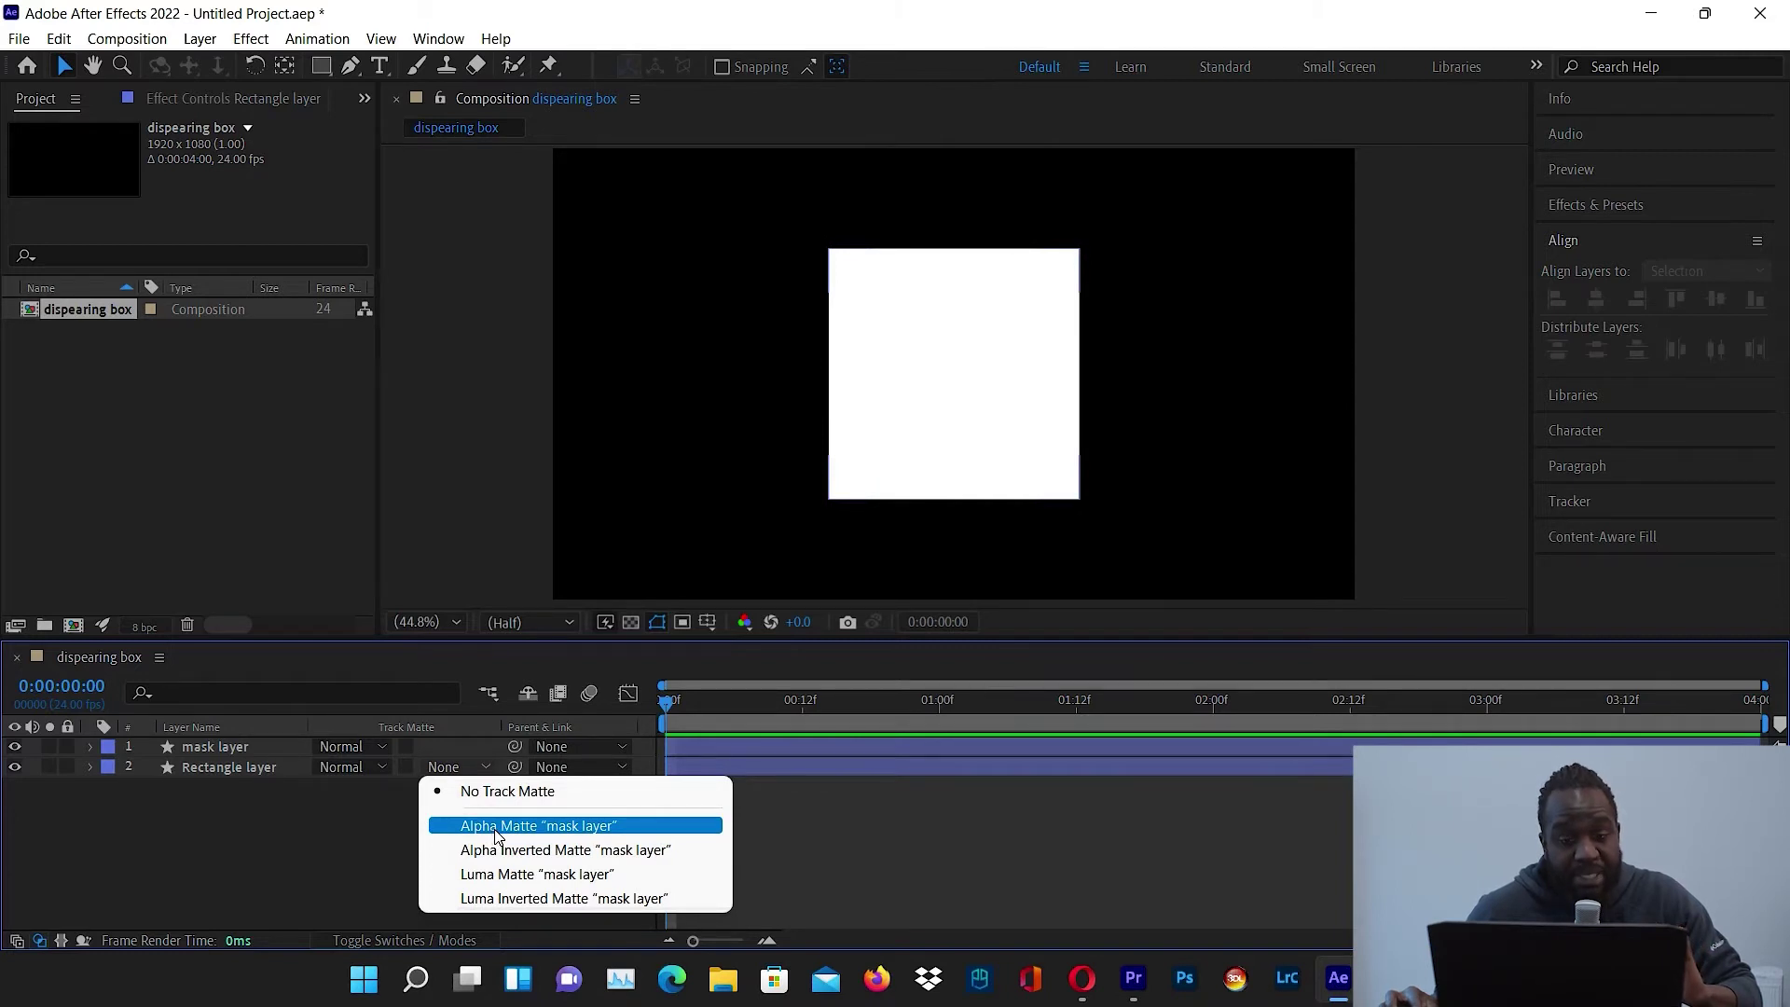
left_click(495, 830)
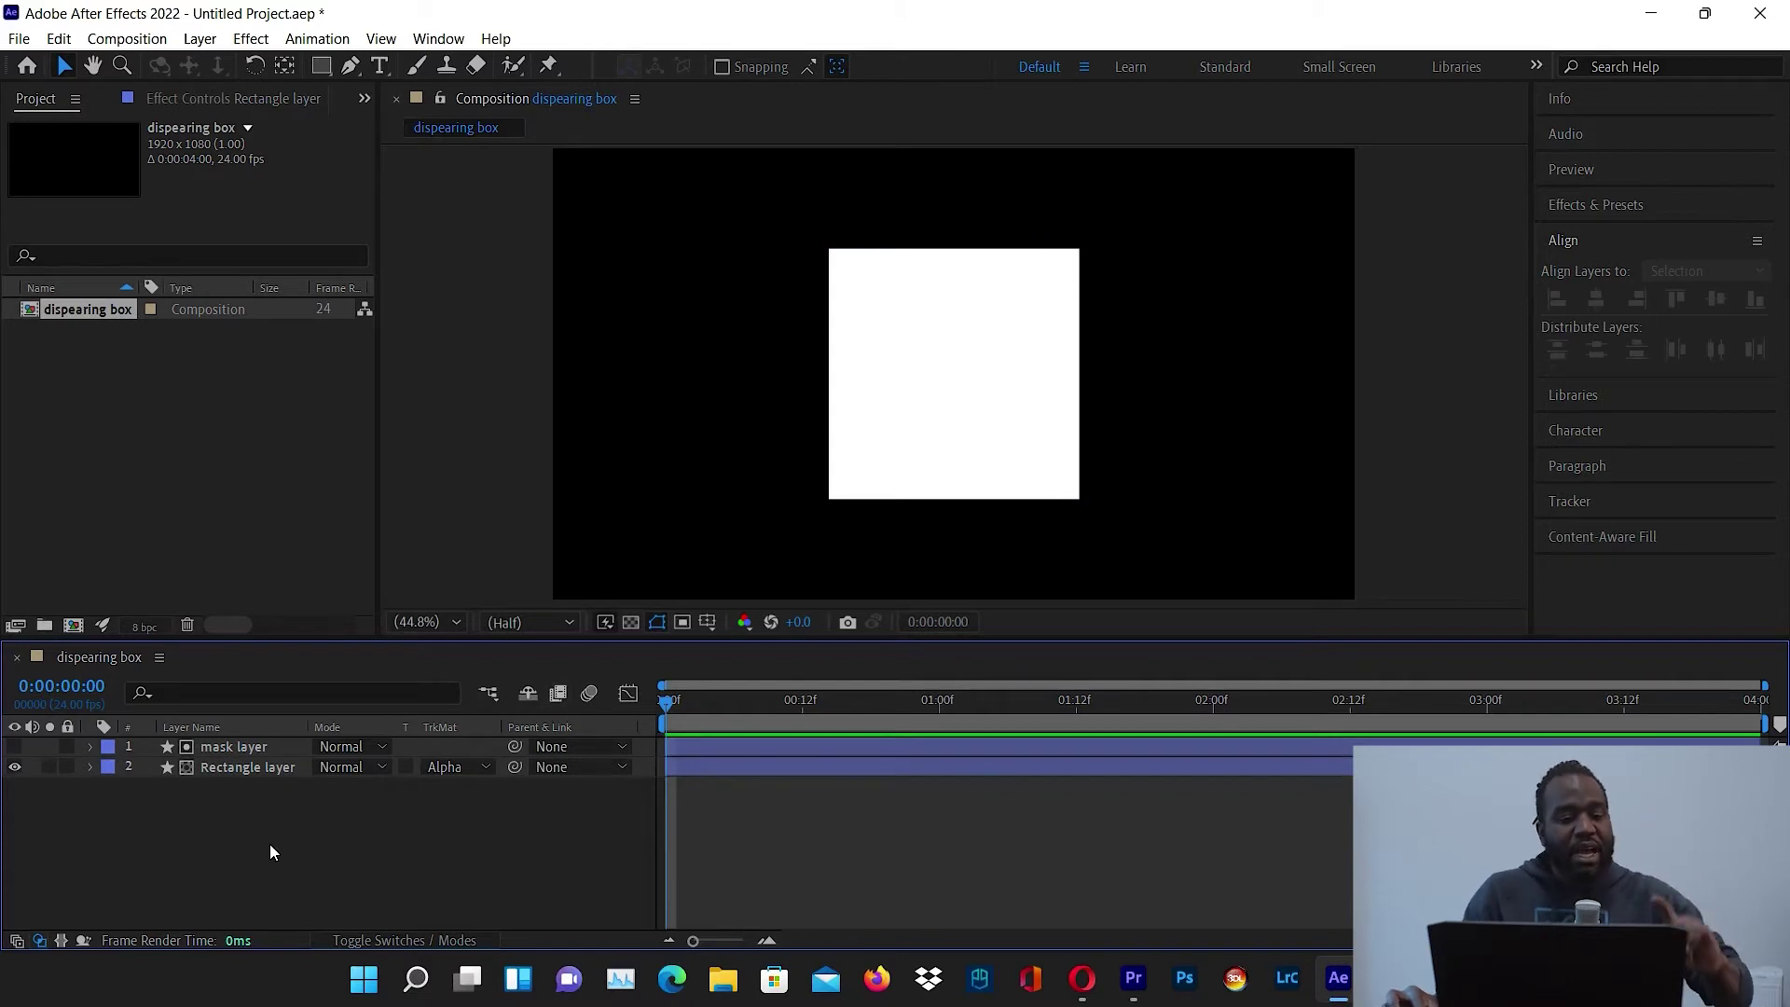
- Start keyframing the Position of "Rectangle layer" at 0:00:00:00
left_click(242, 751)
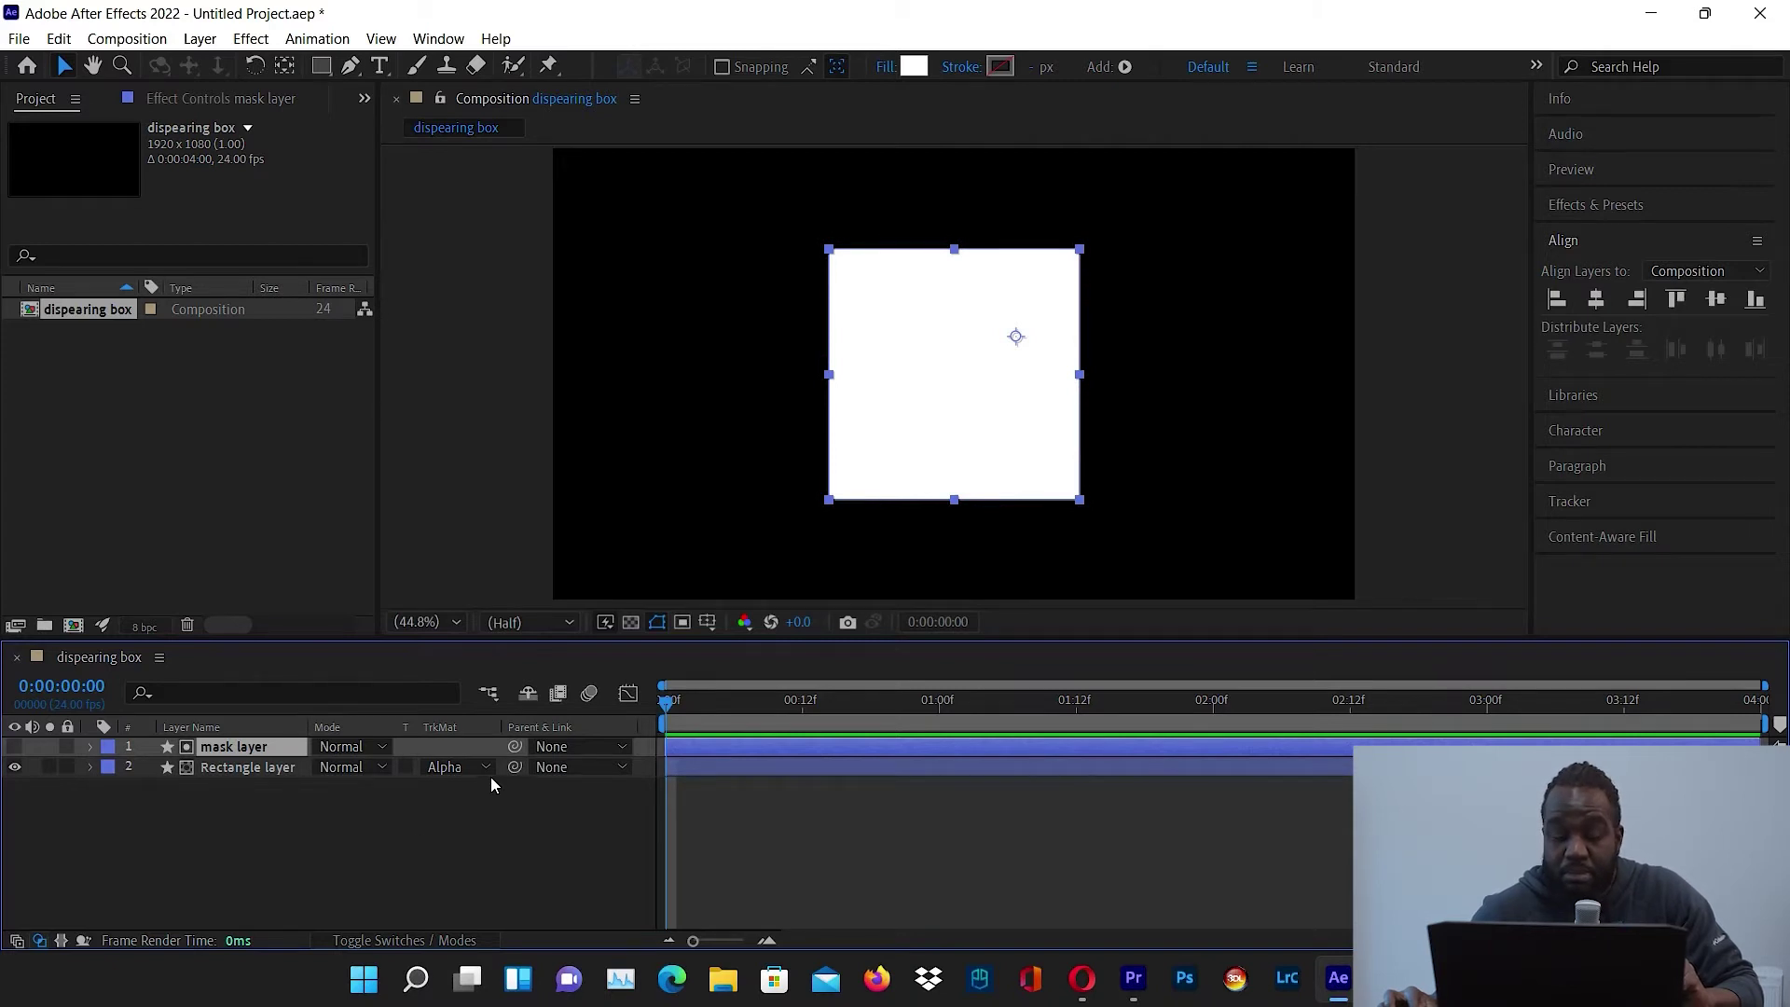
left_click(236, 768)
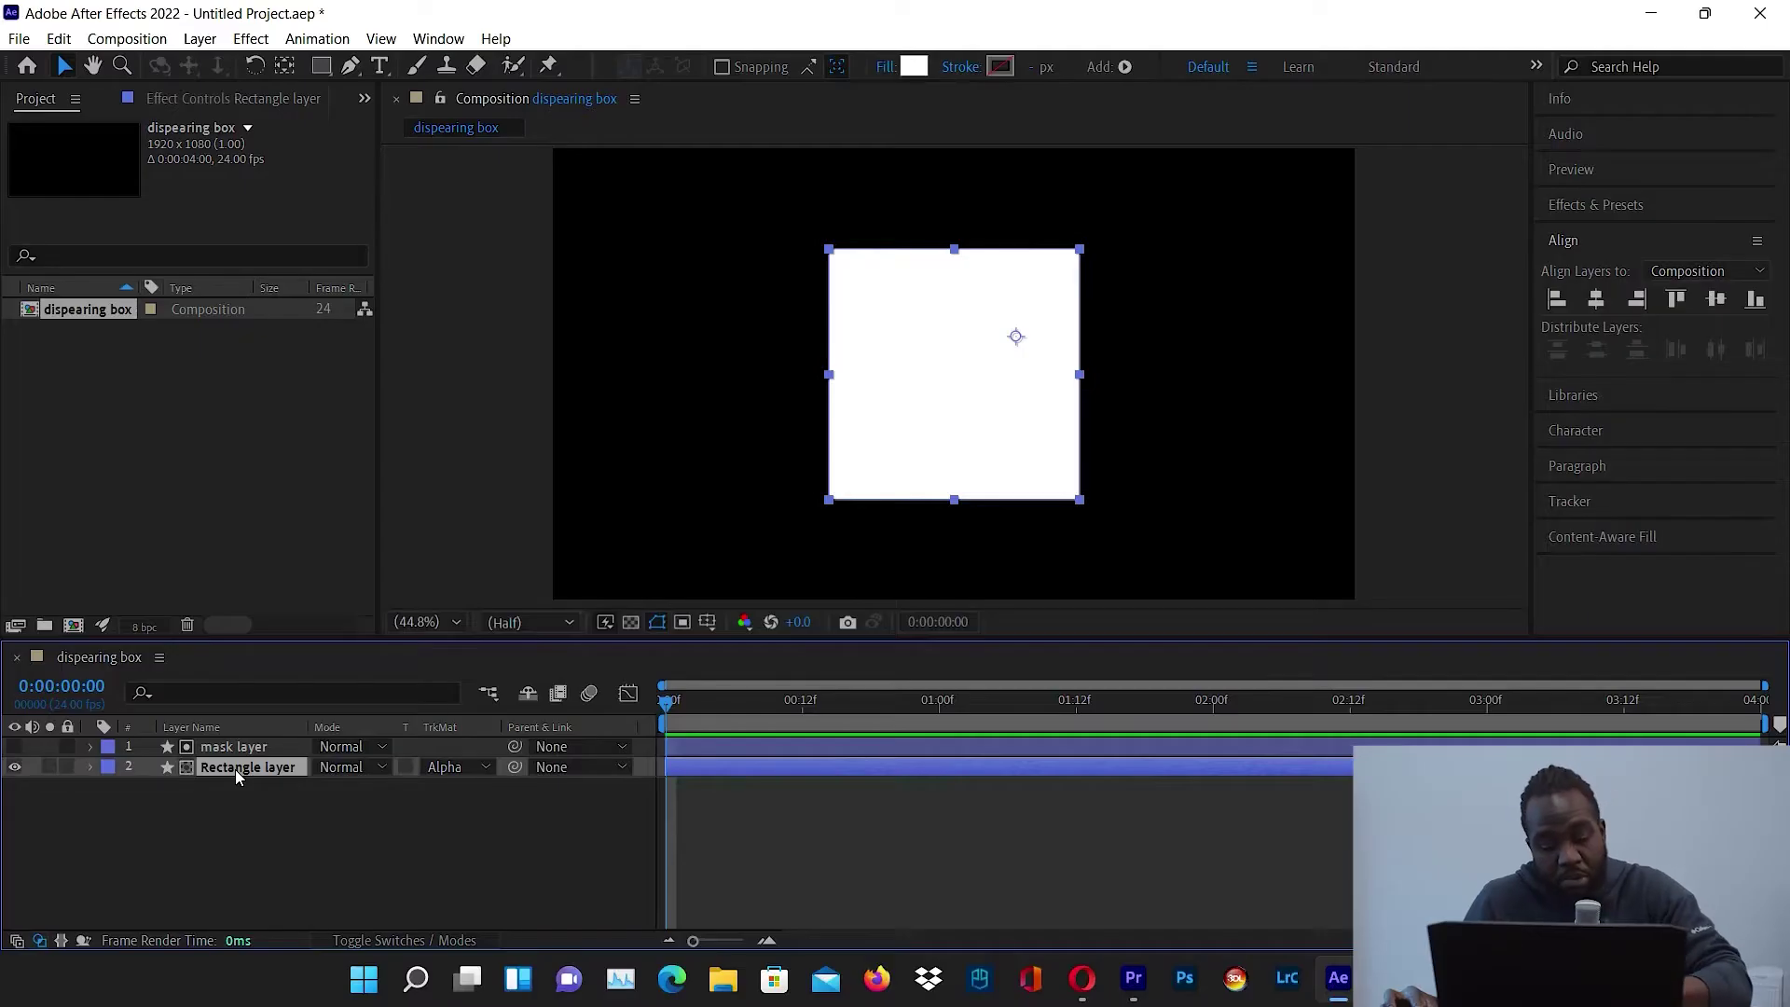
key("p")
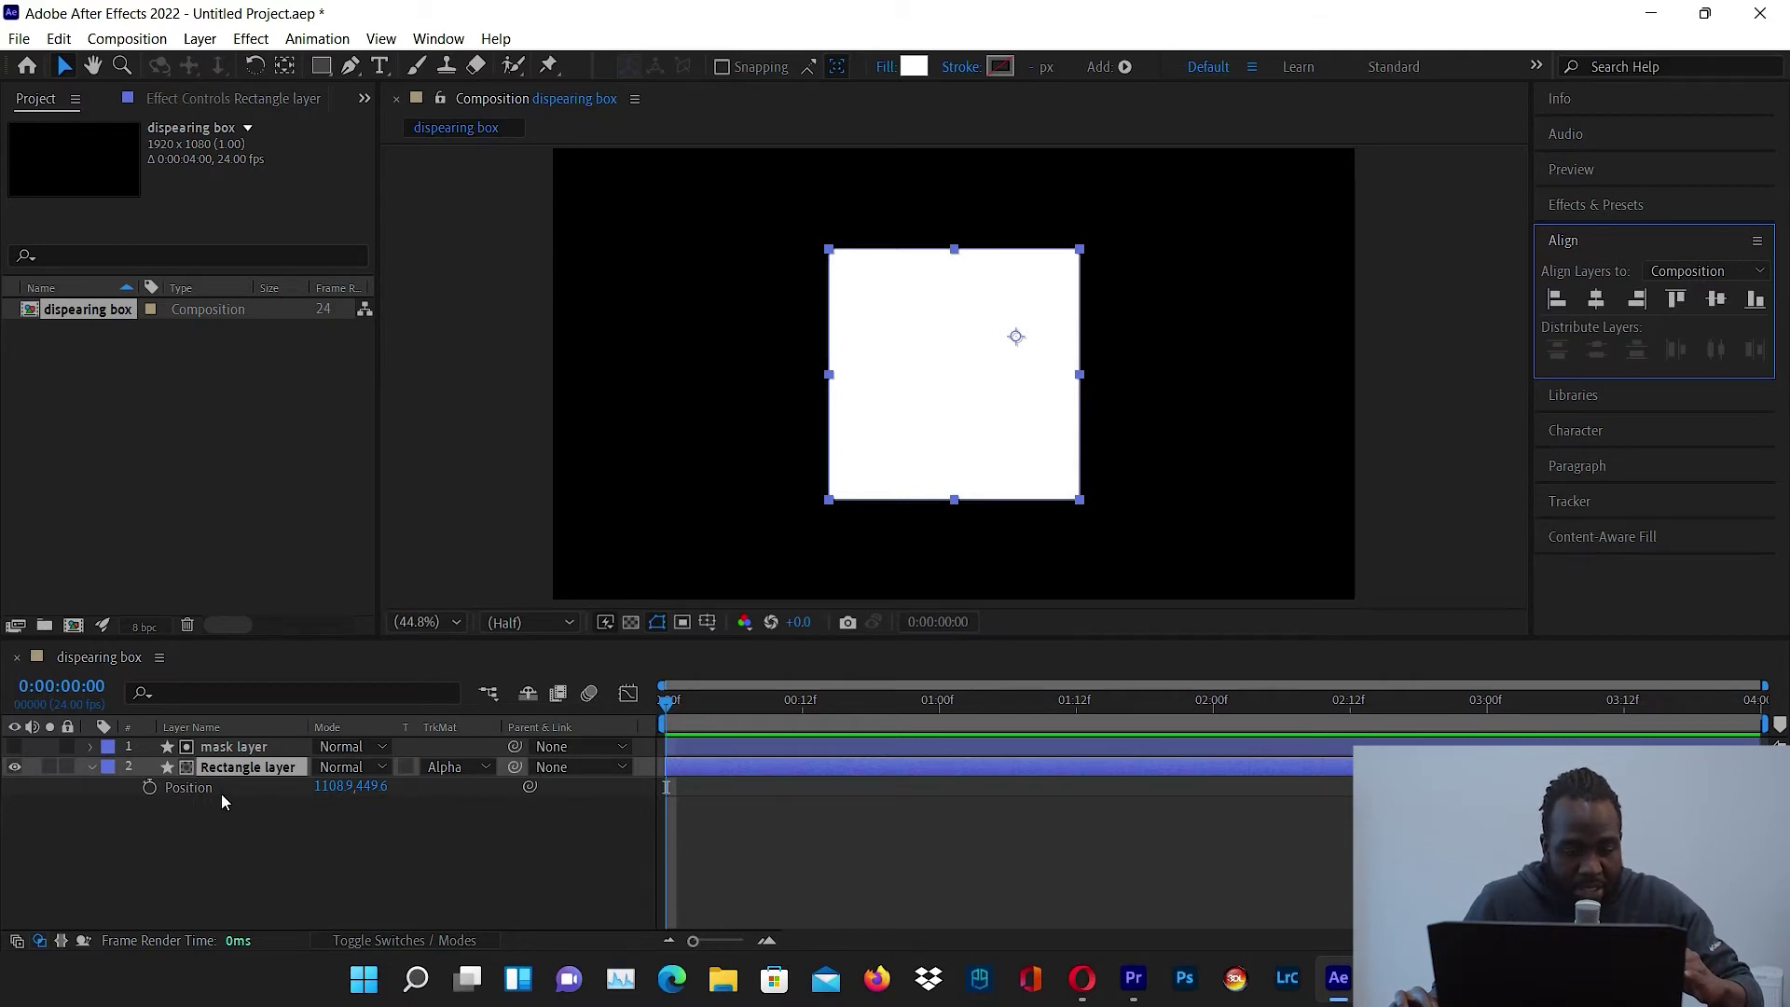
left_click(149, 788)
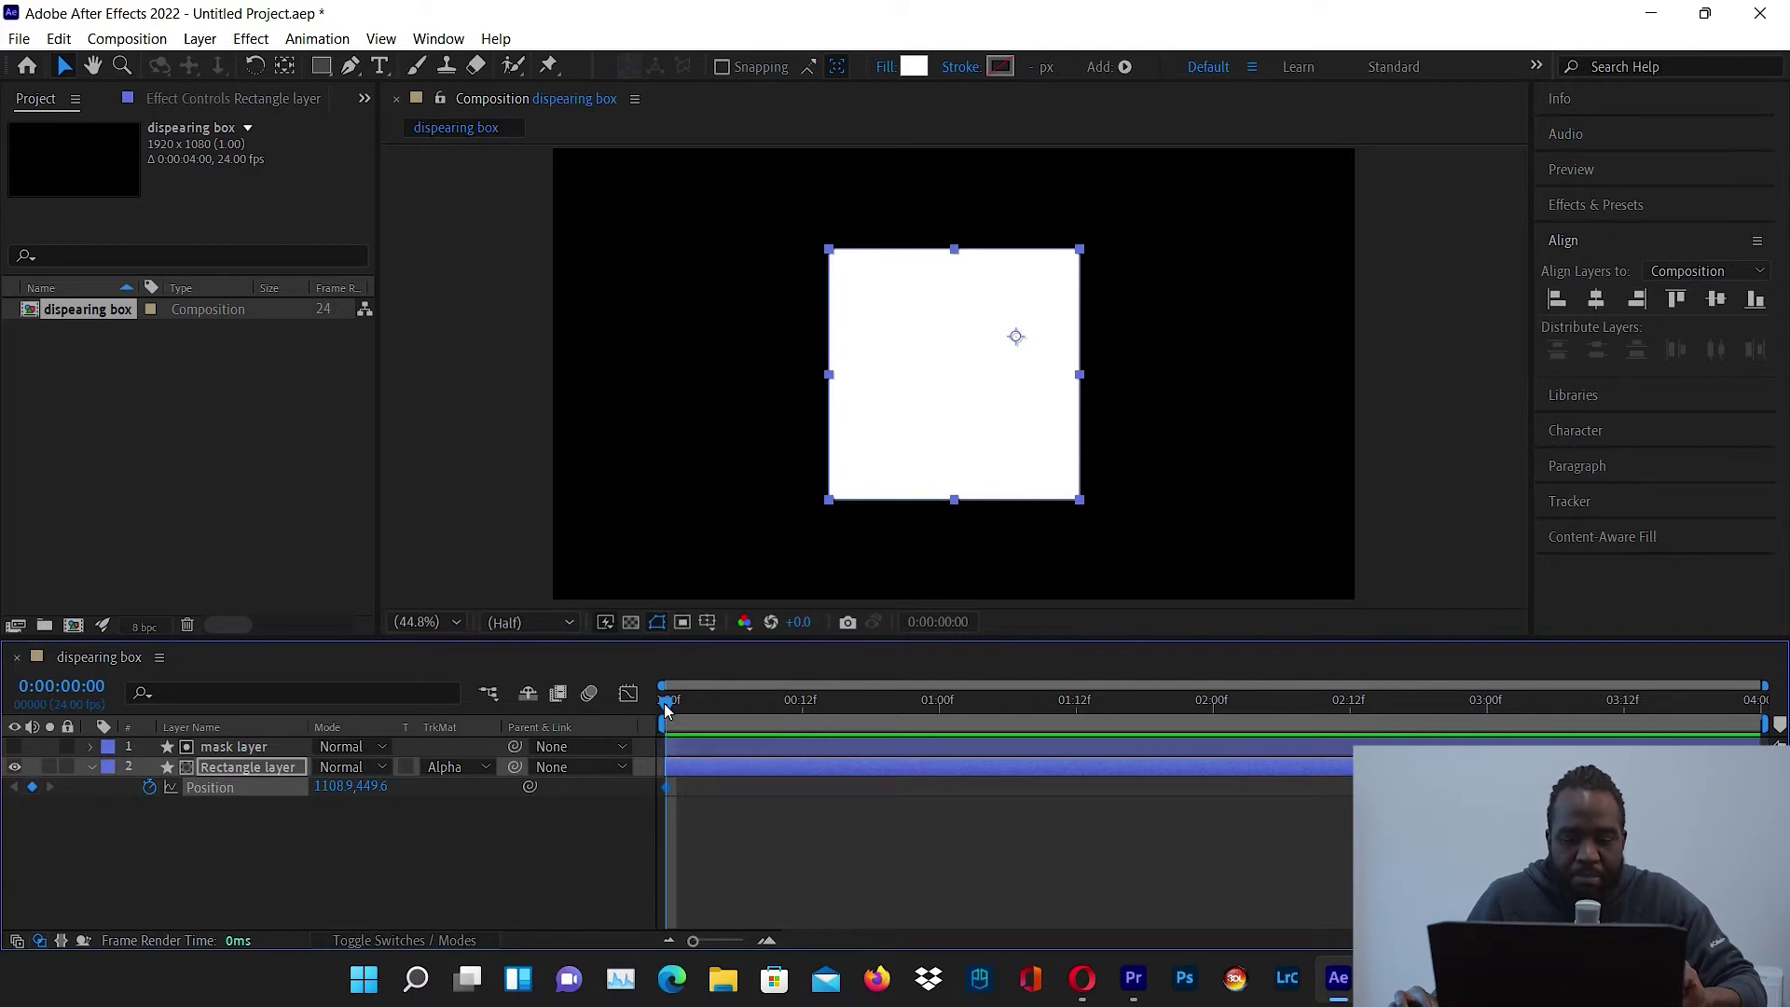
left_click_drag(665, 711, 667, 711)
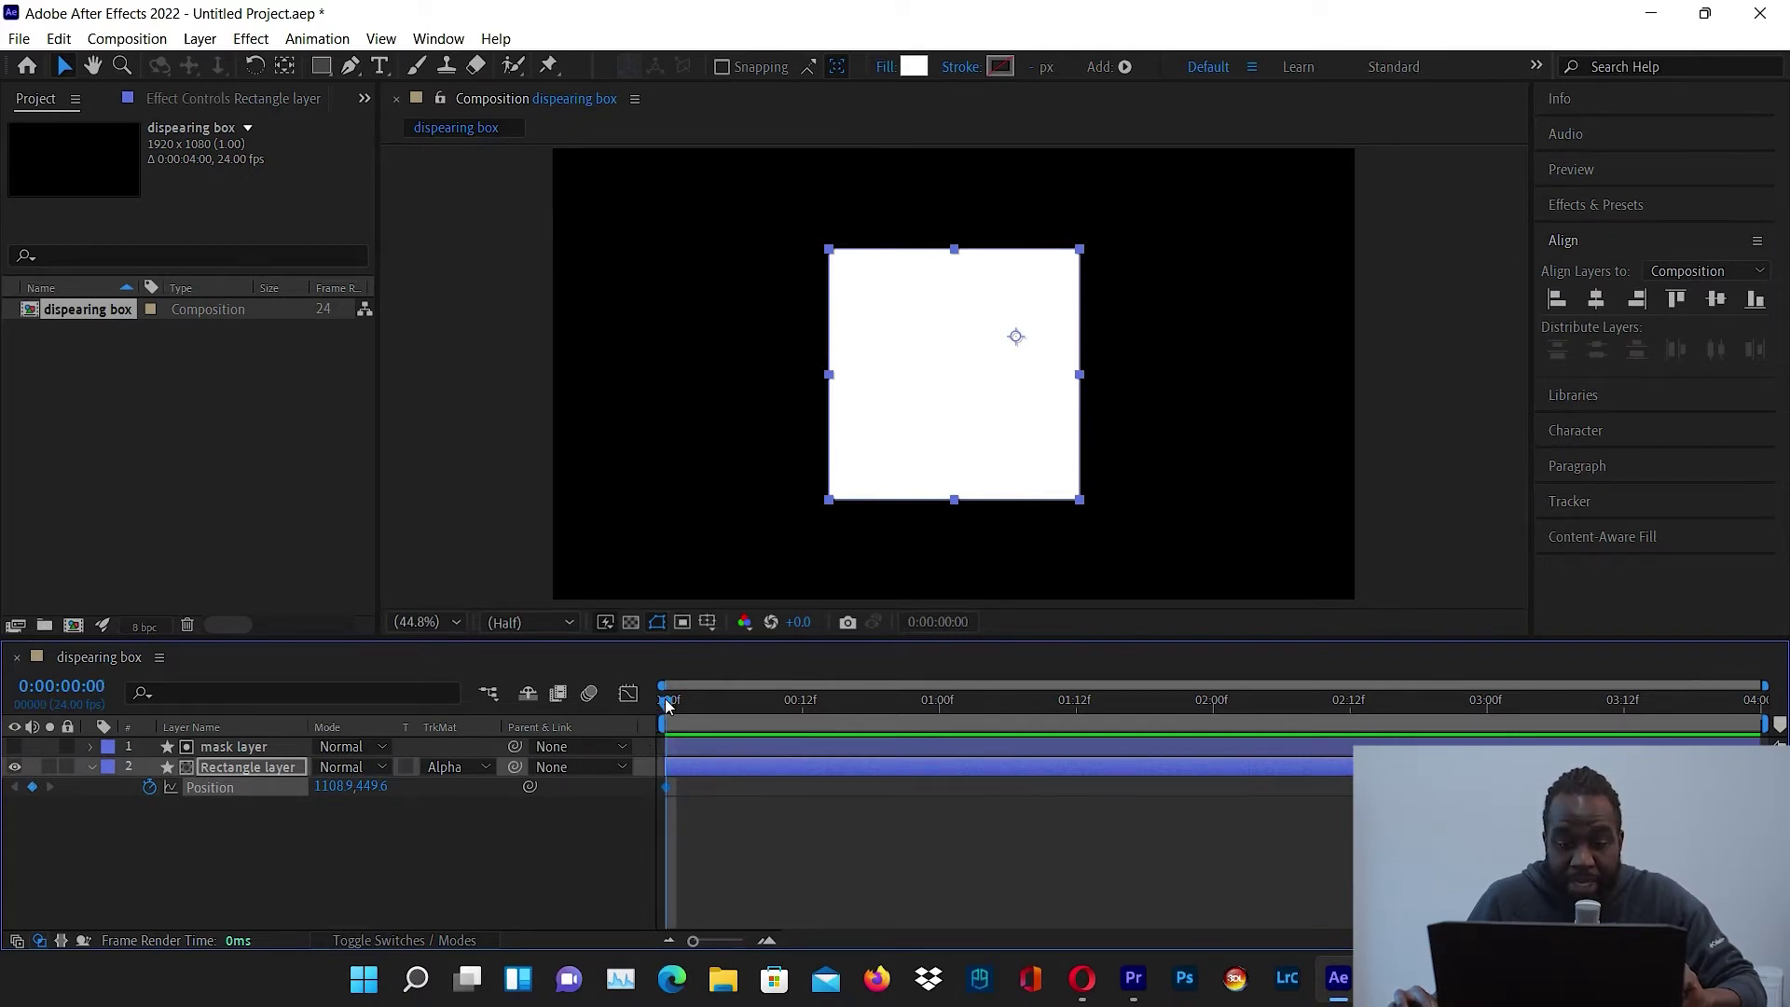
- Place the centred Position keyframe at about 0:00:01:04 and set the X position at 0:00:00:00 to 467.9
left_click_drag(666, 792, 980, 786)
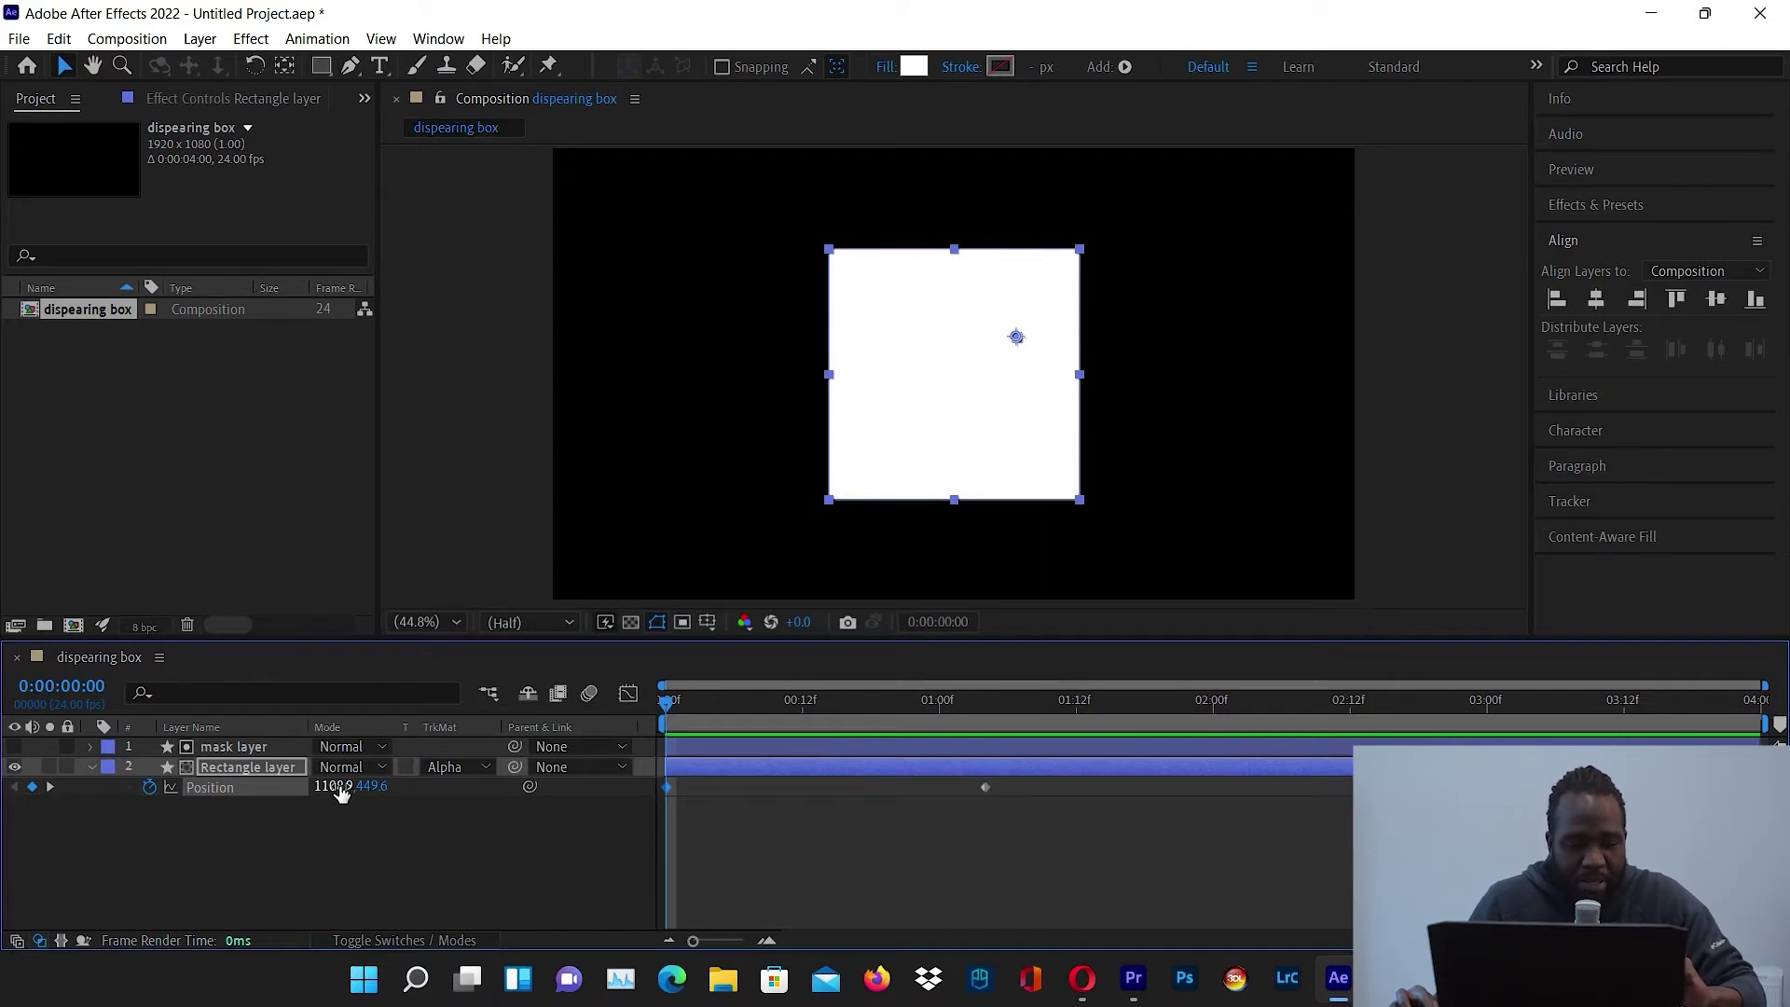
left_click_drag(338, 786, 175, 790)
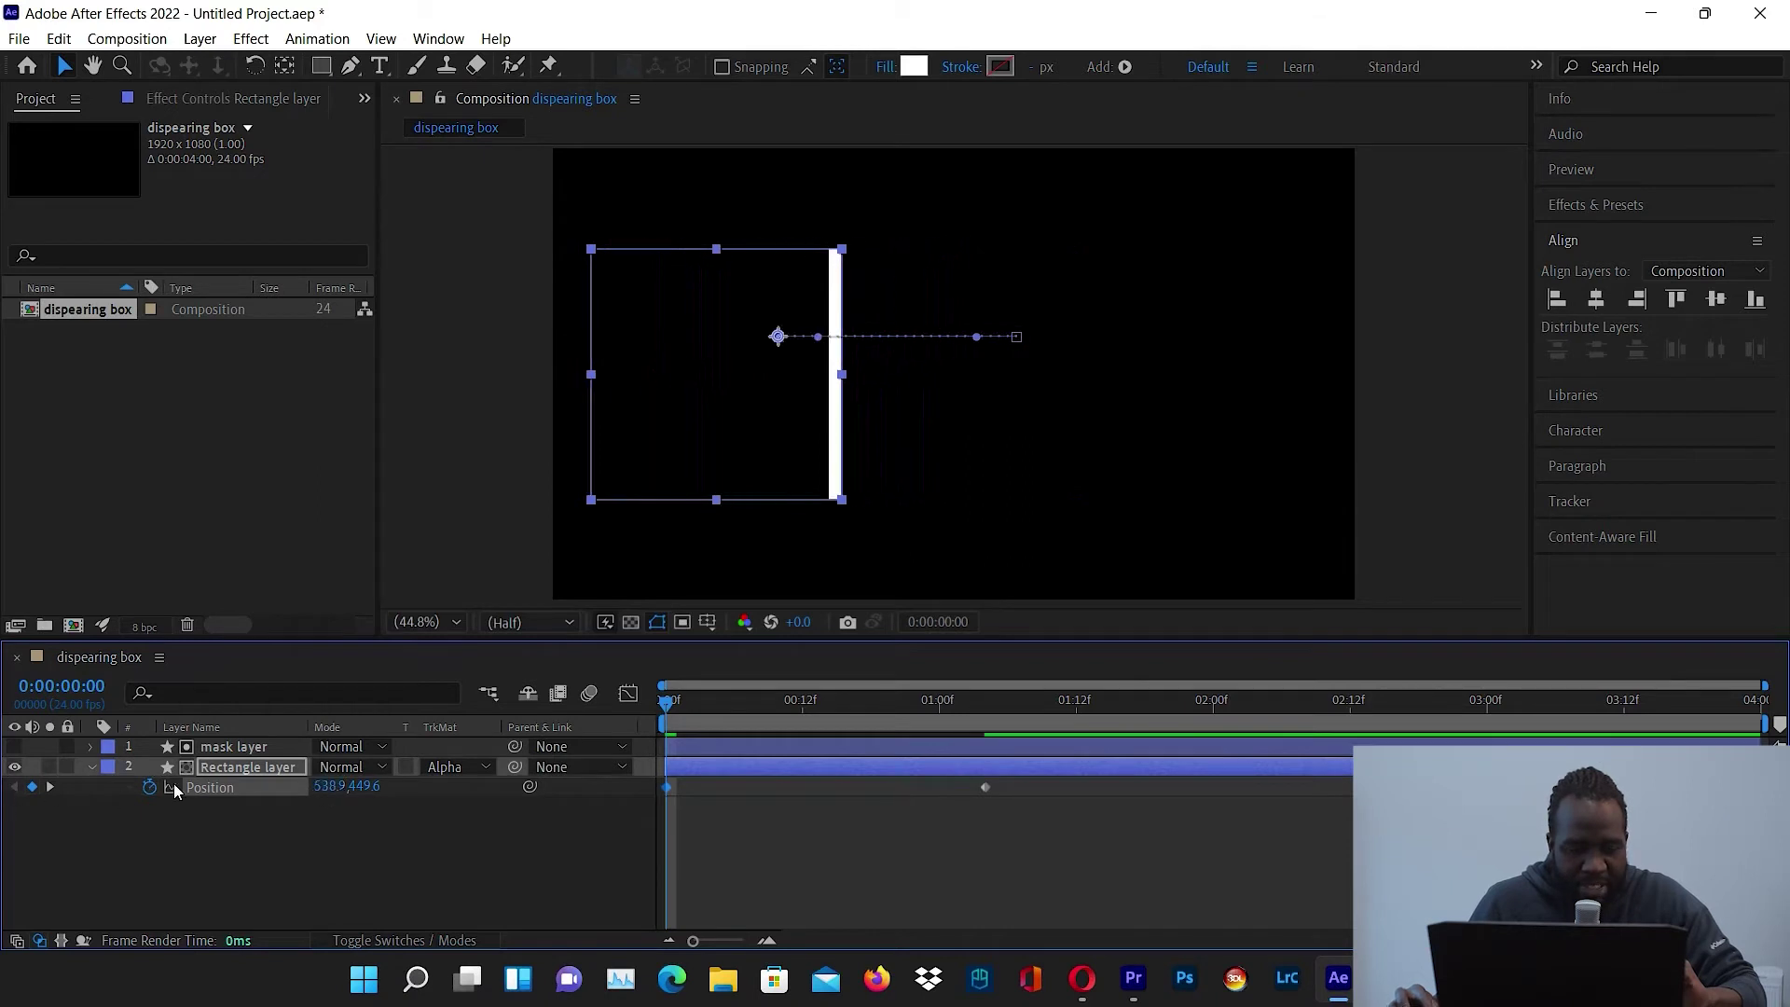
left_click_drag(277, 788, 245, 788)
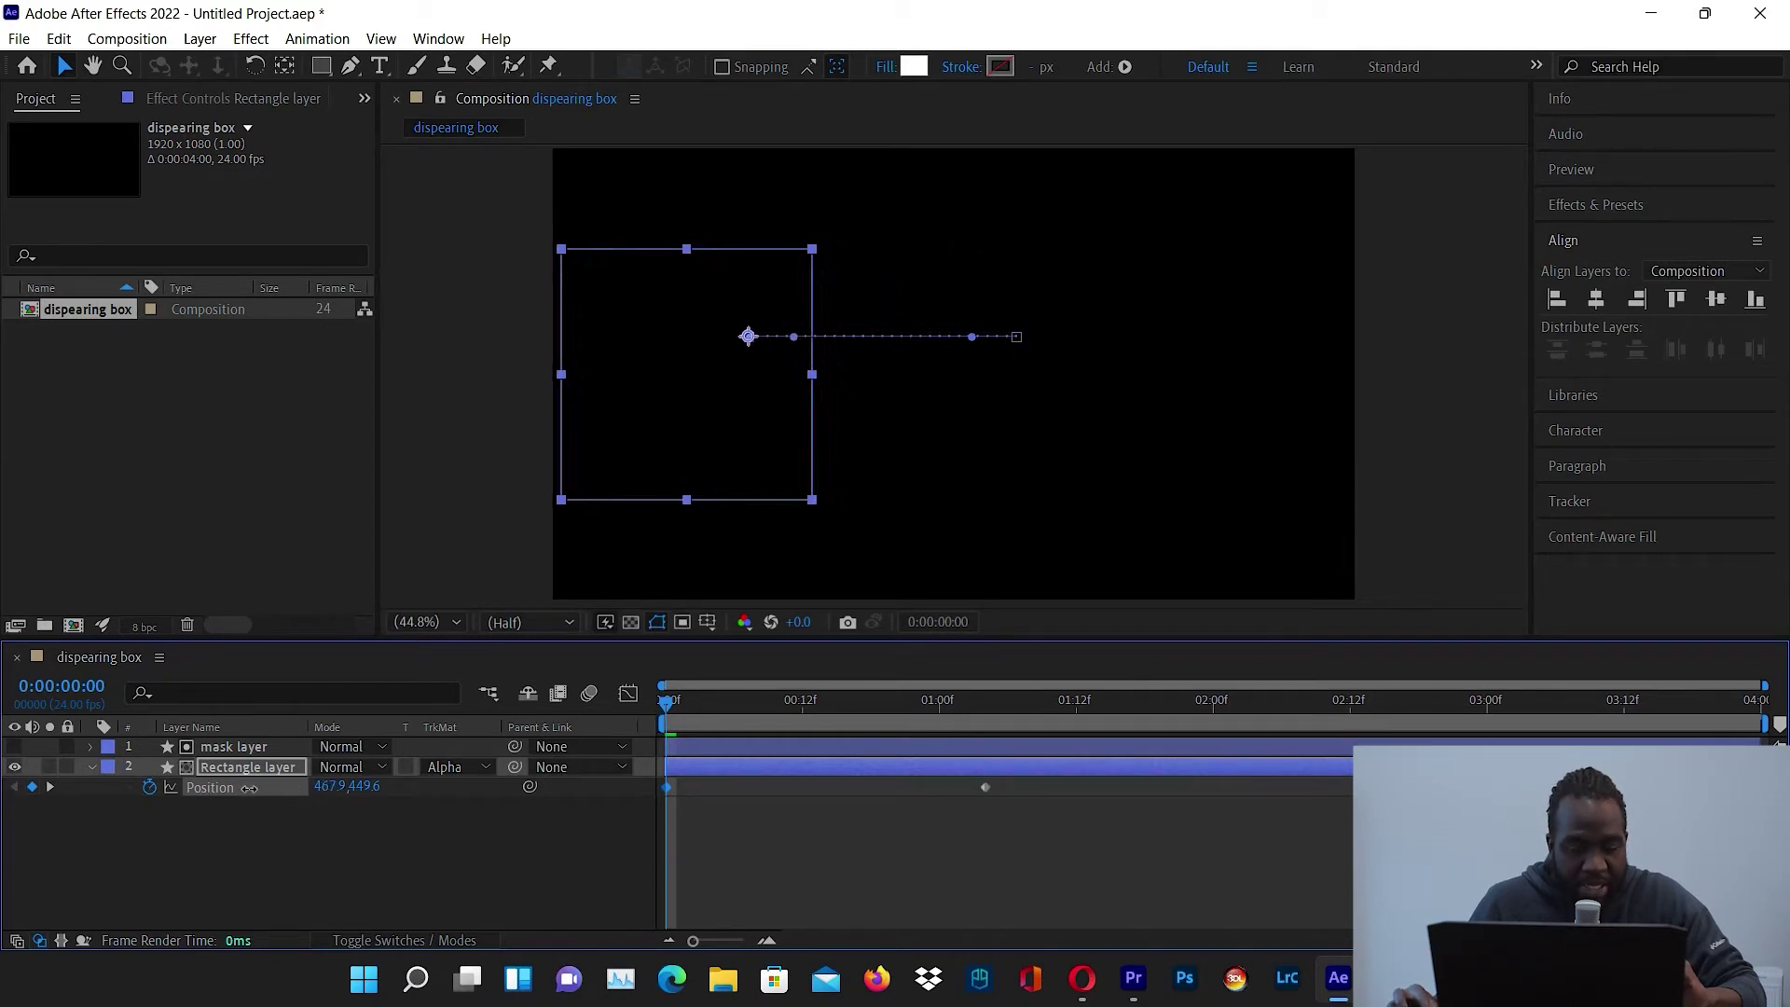
- Add a Position keyframe at 0:00:03:06 that holds "Rectangle layer" at its centred position
left_click(618, 837)
left_click(678, 701)
left_click_drag(679, 701, 1444, 697)
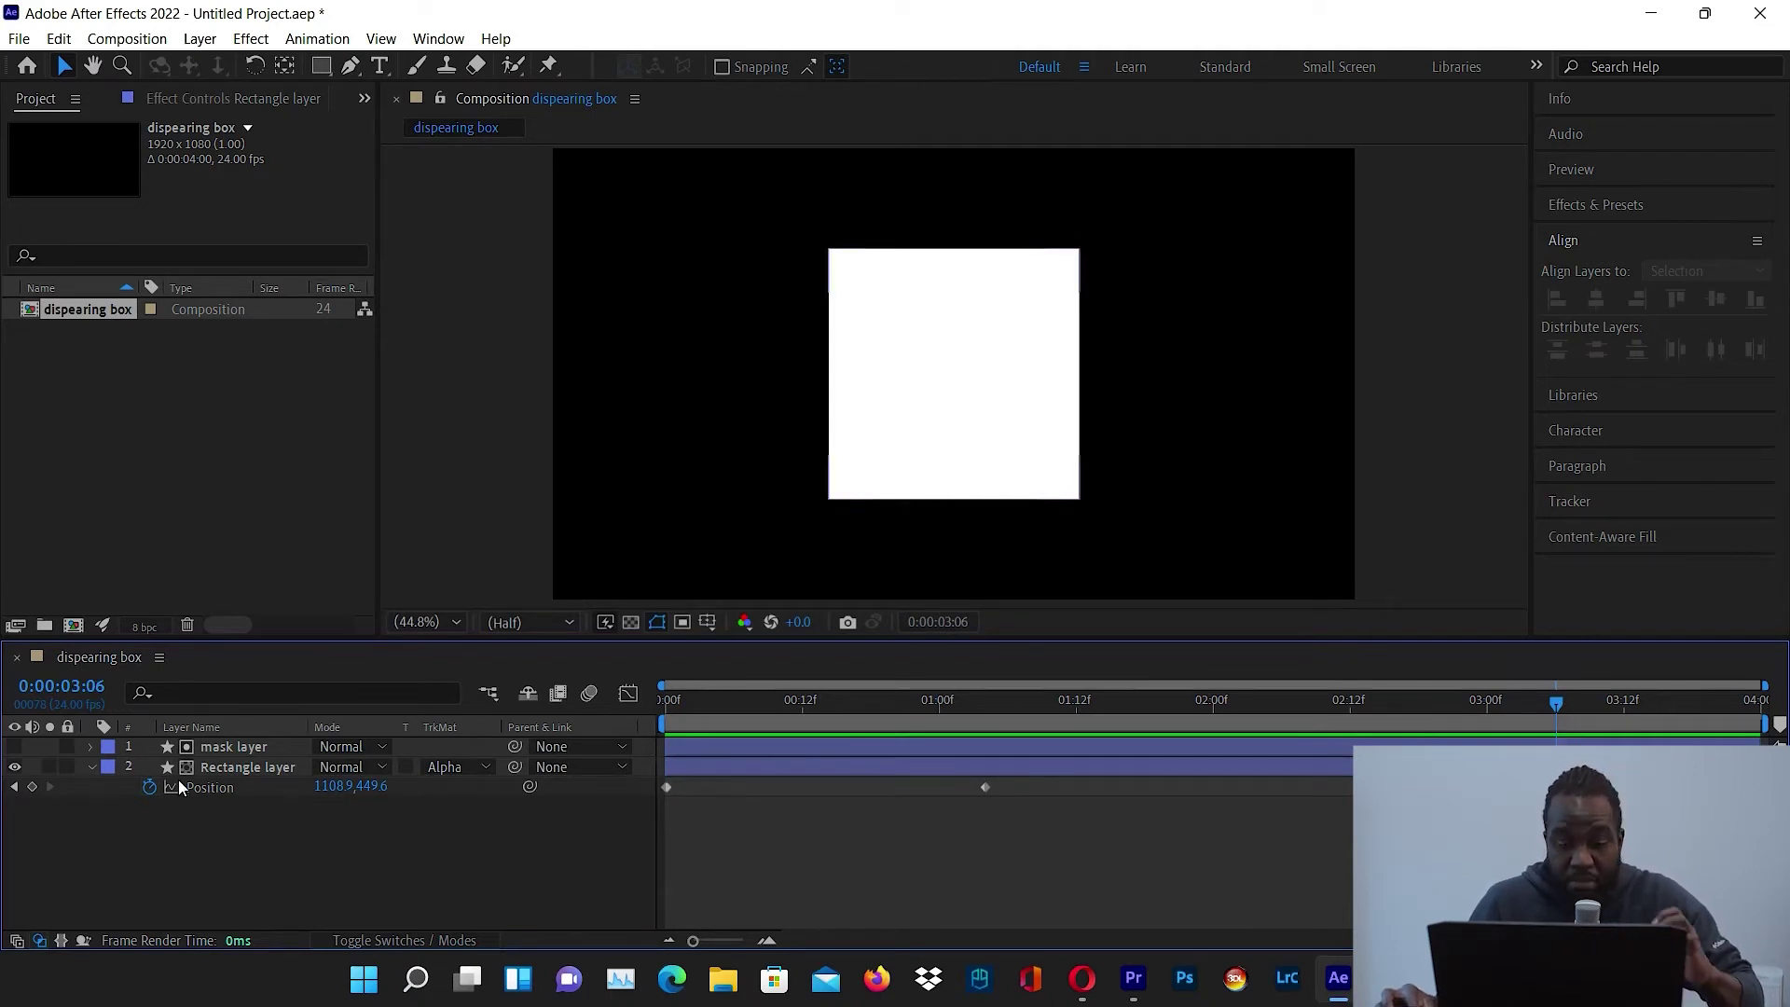
left_click(32, 787)
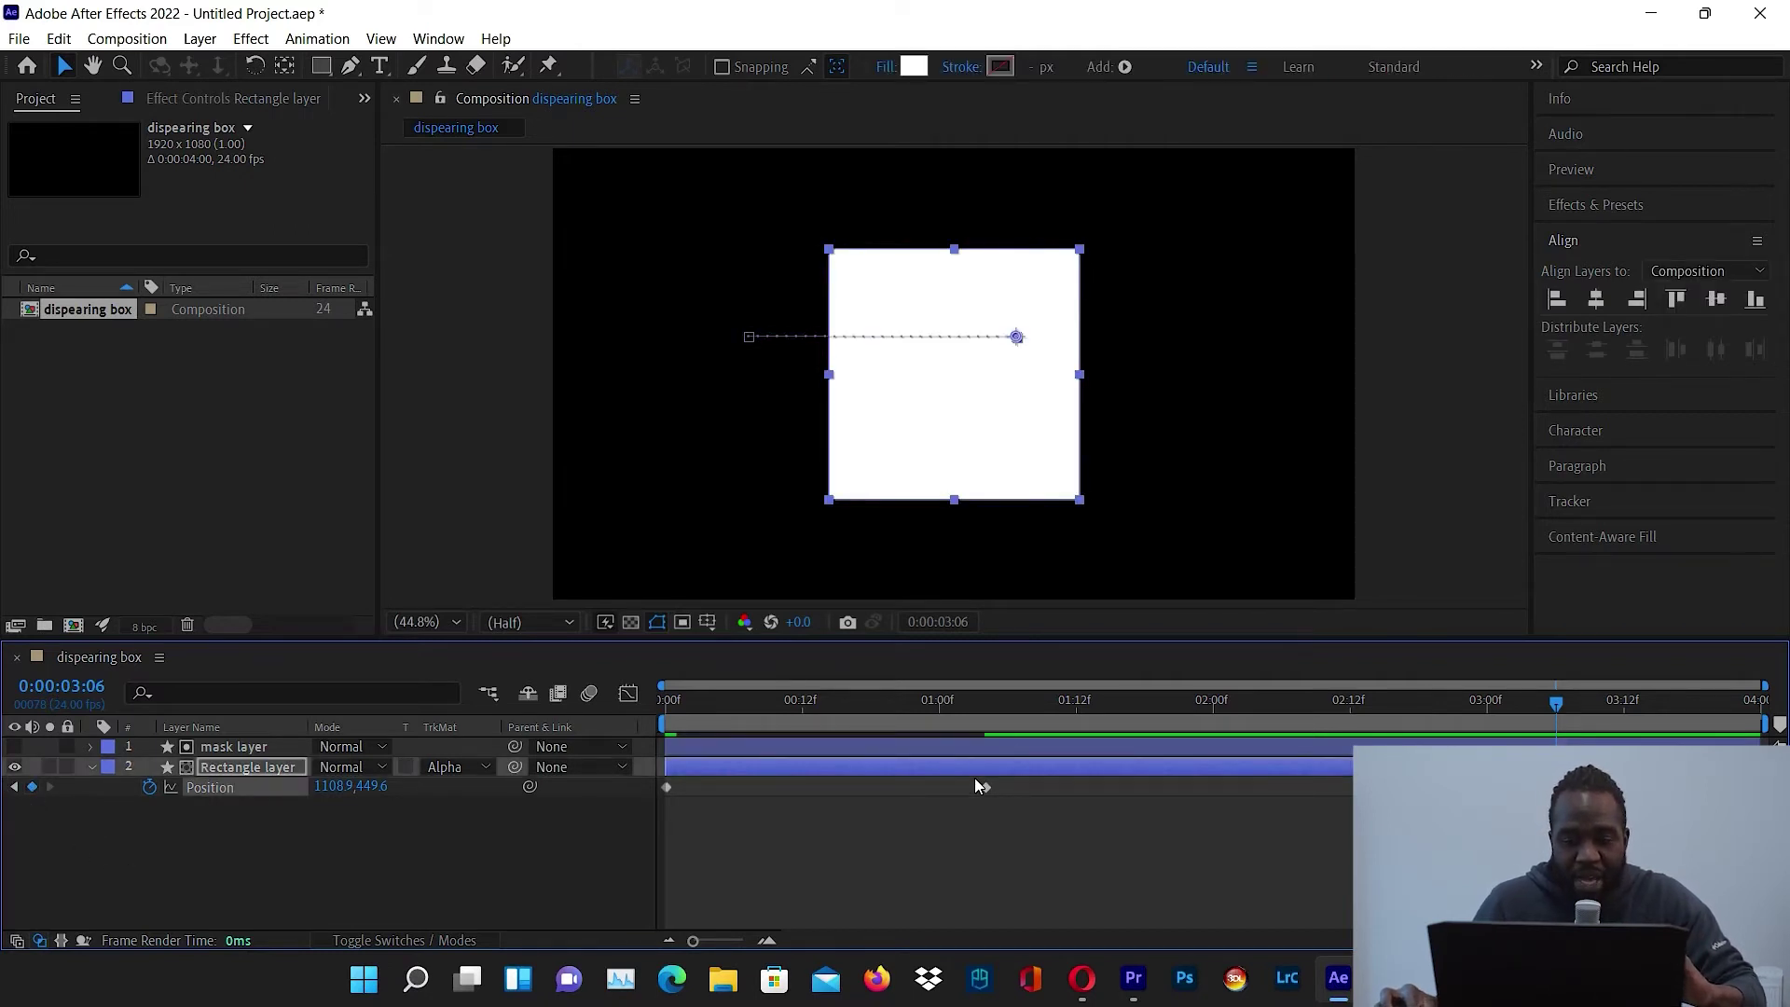
- Copy the first Position keyframe of "Rectangle layer" to 0:00:03:22
left_click_drag(1555, 702, 1727, 710)
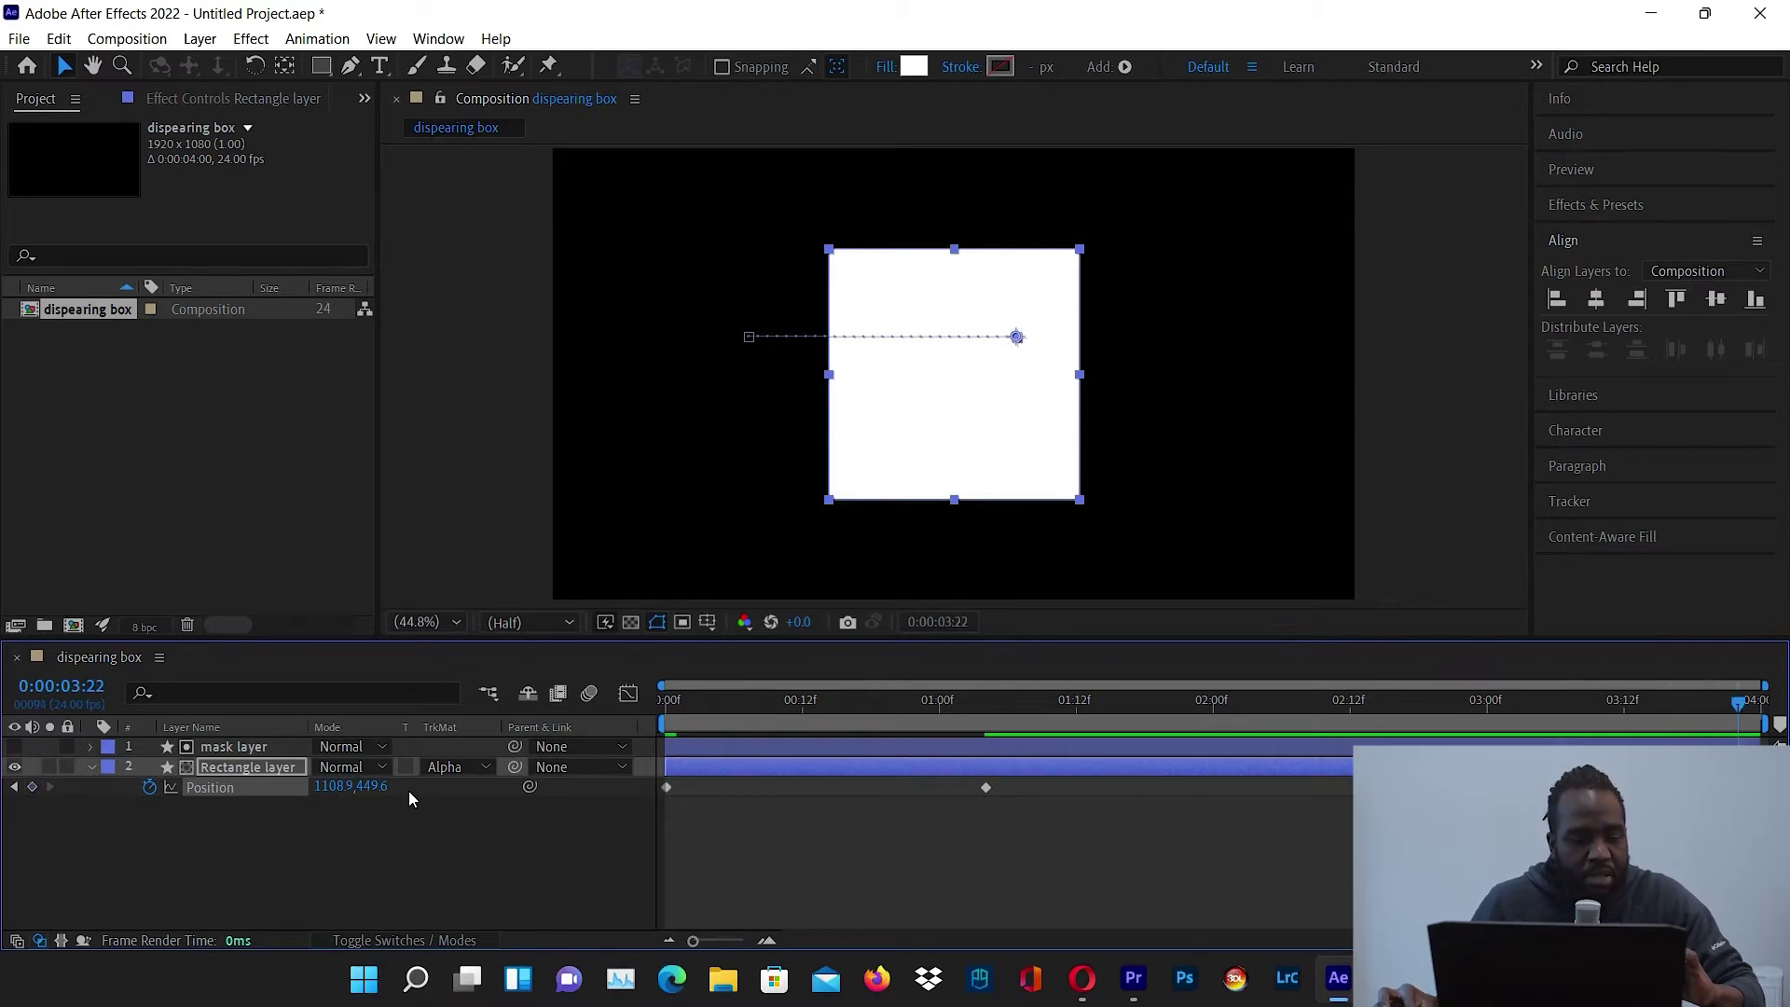
left_click(667, 788)
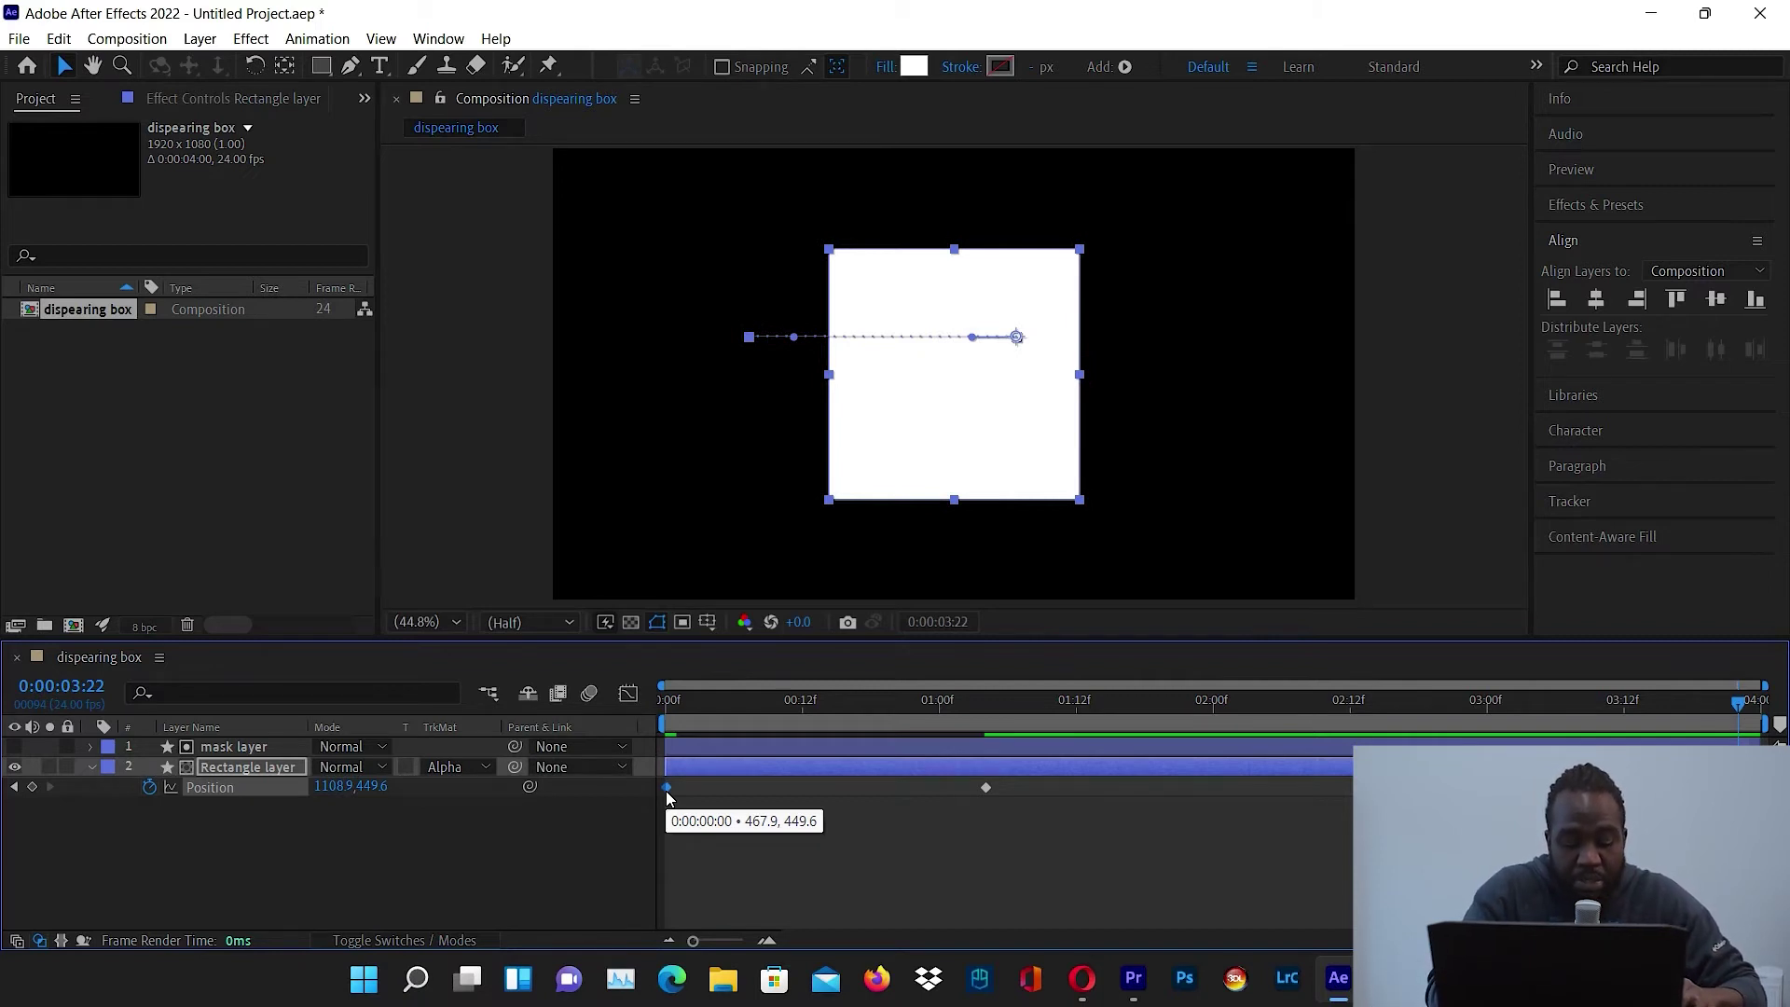
key("ctrl+c")
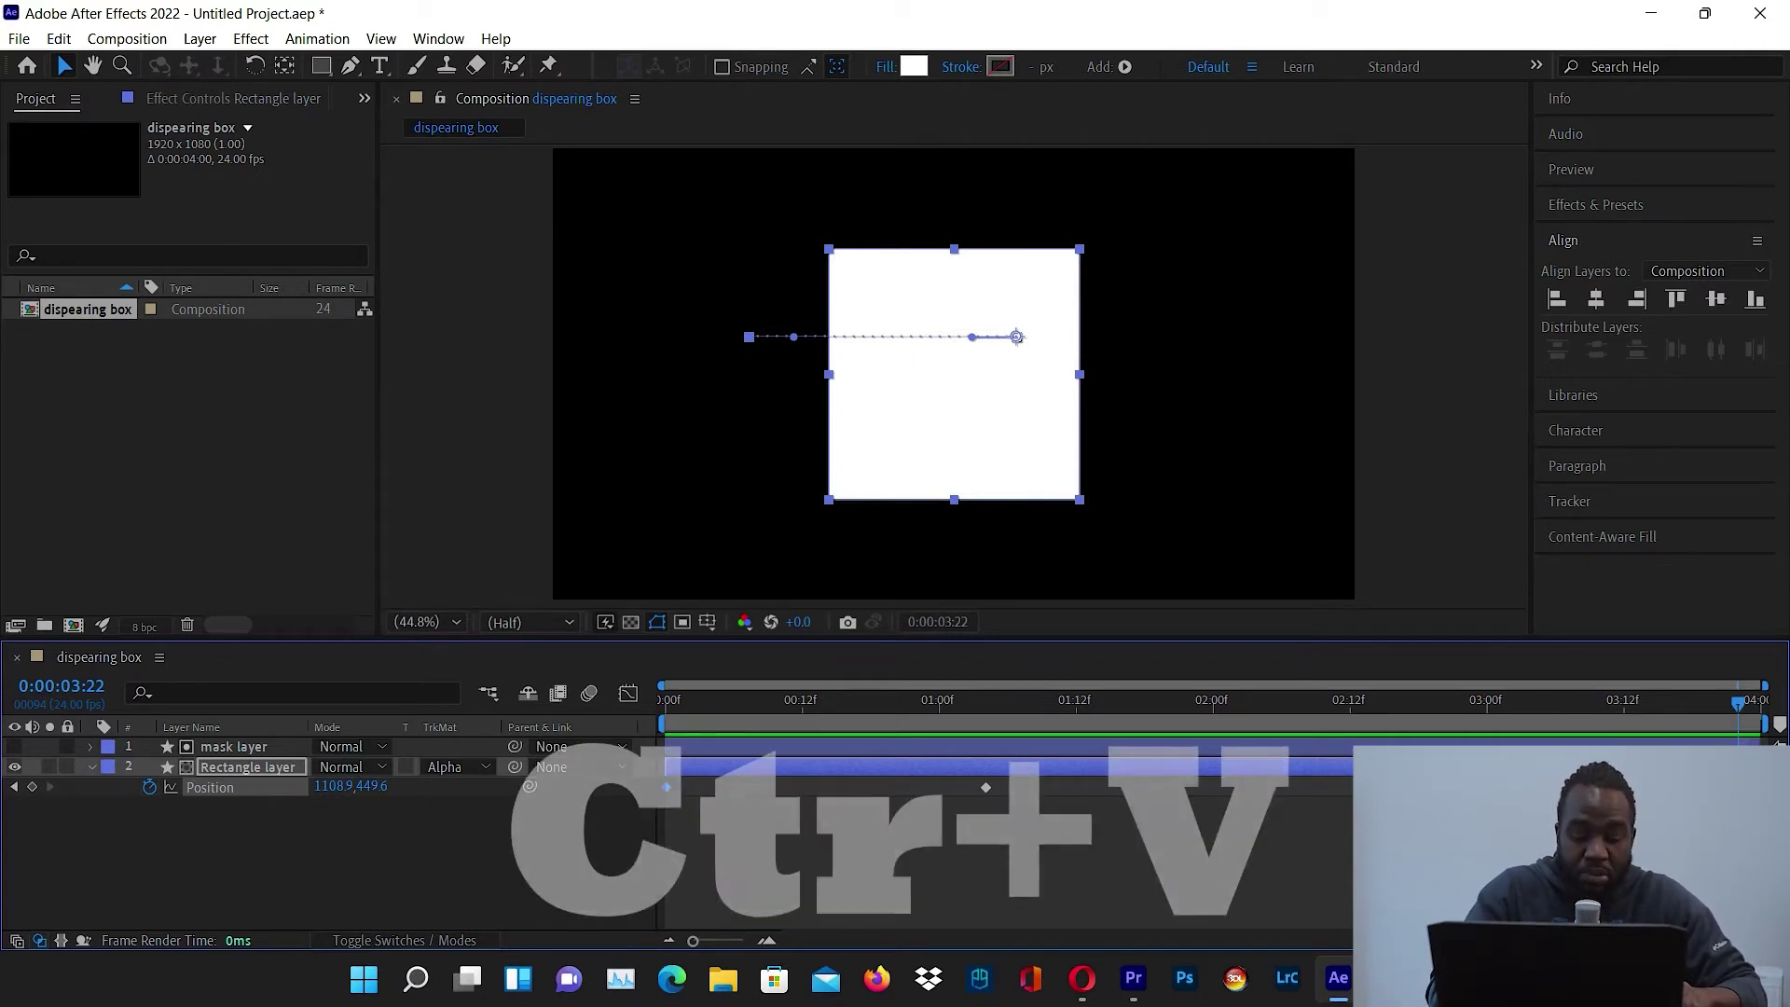
key("ctrl+v")
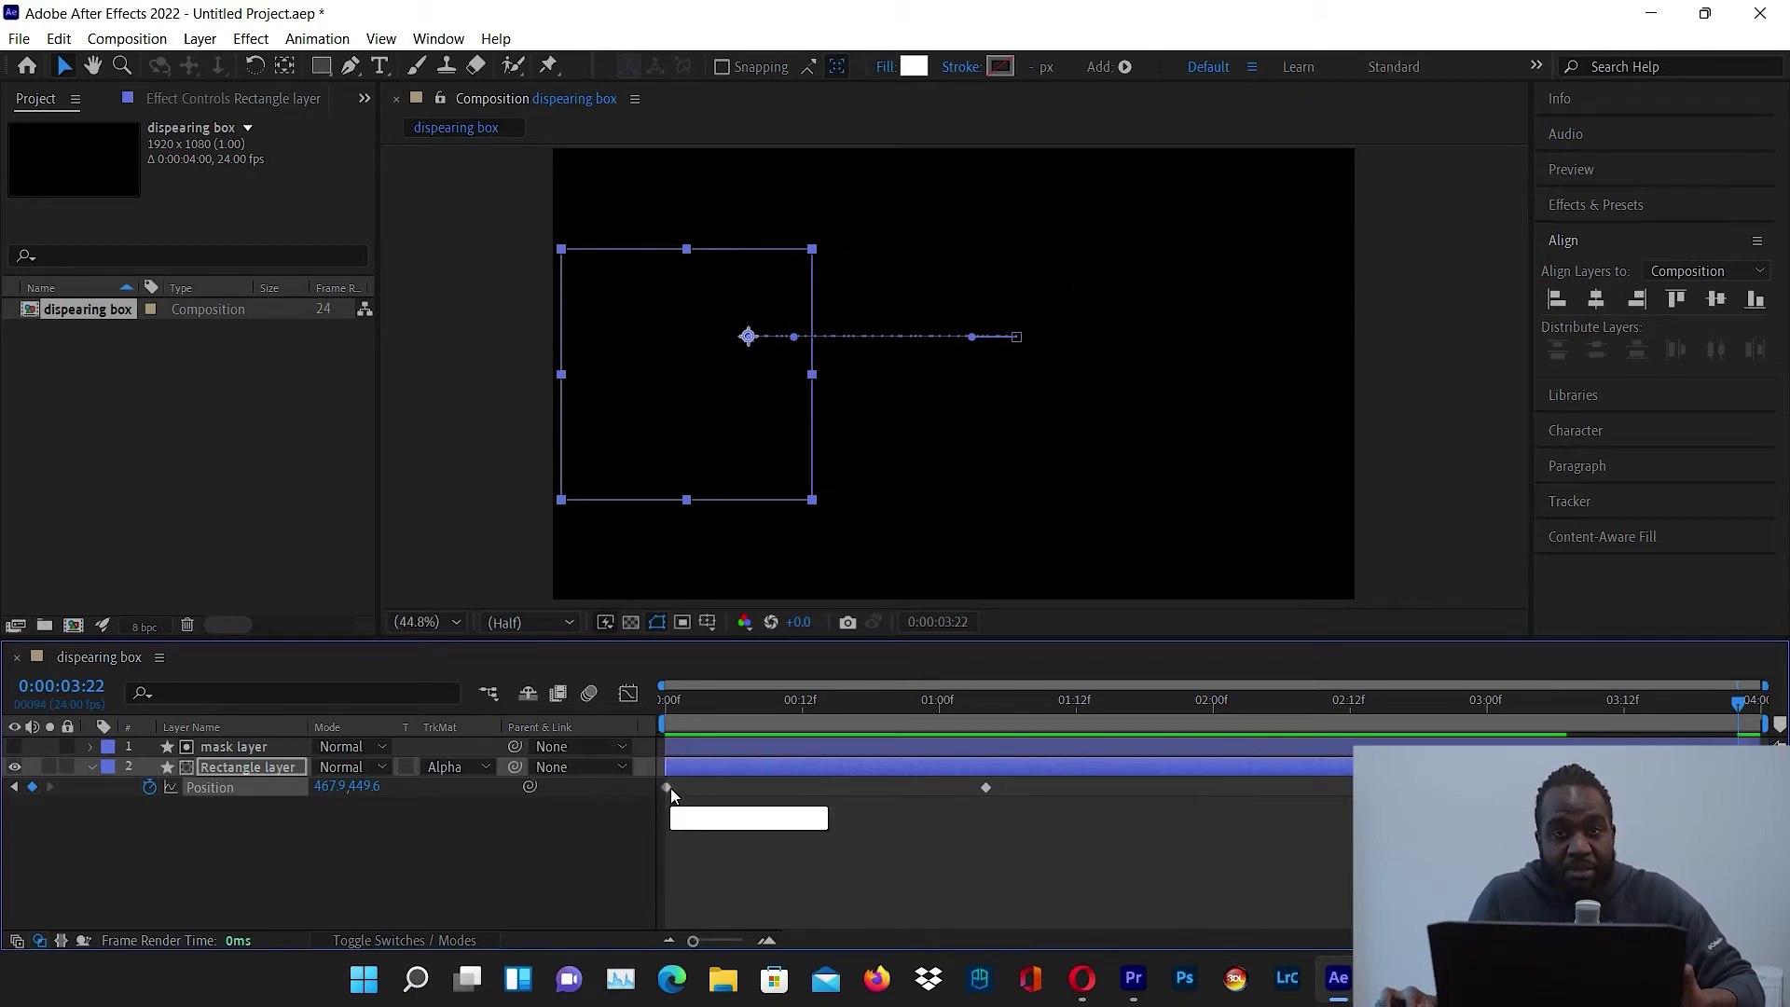
- Preview the box's slide-in and slide-out animation from the start of the composition
left_click_drag(1739, 704, 498, 825)
left_click(544, 848)
key("space")
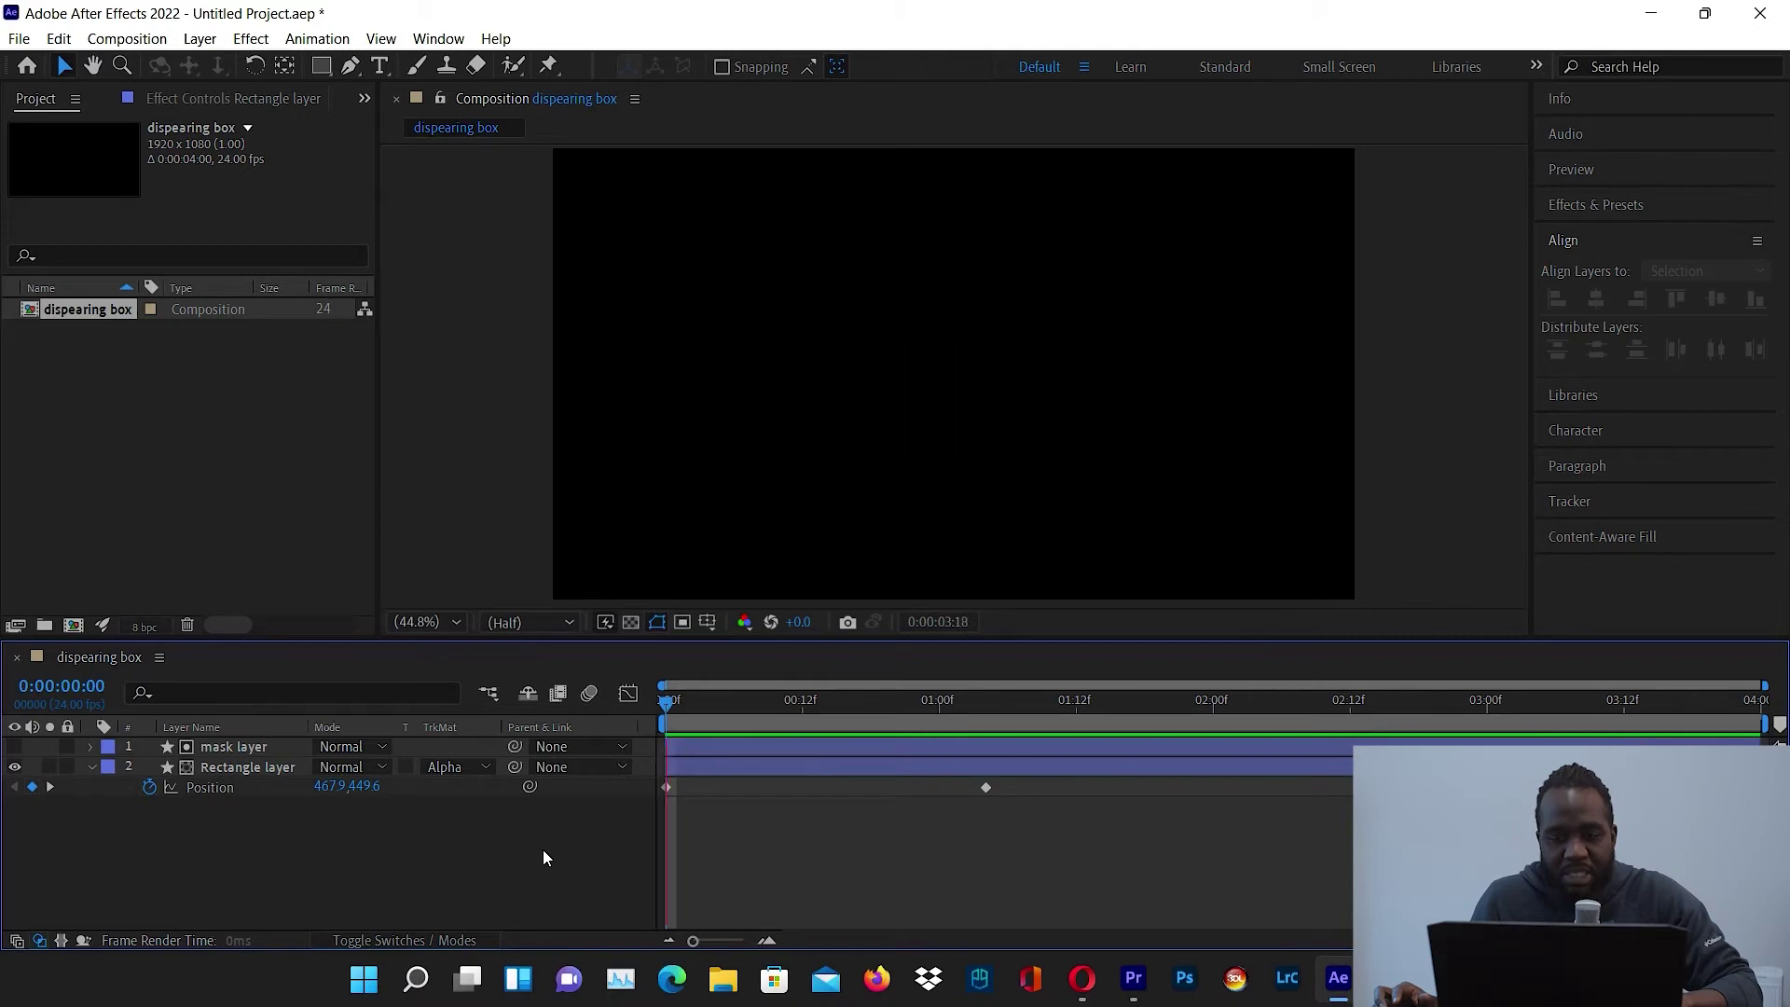
key("space")
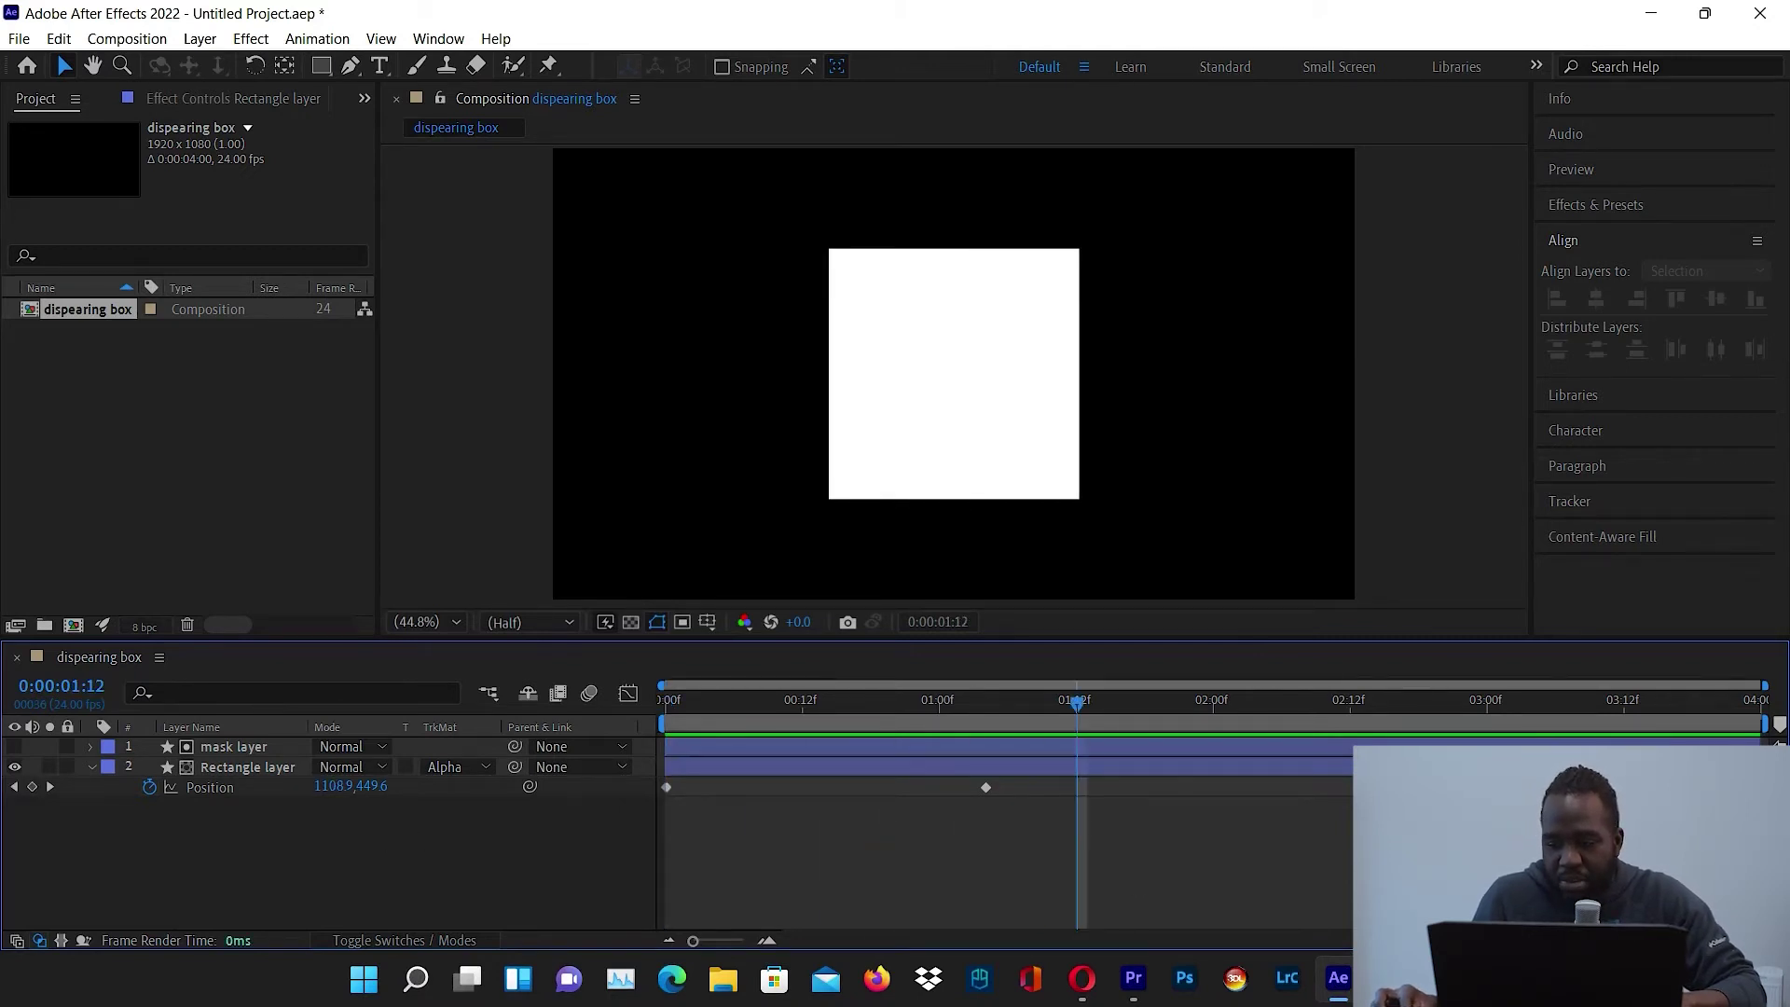
- Apply Easy Ease to all four Position keyframes of "Rectangle layer"
left_click_drag(1750, 818, 645, 786)
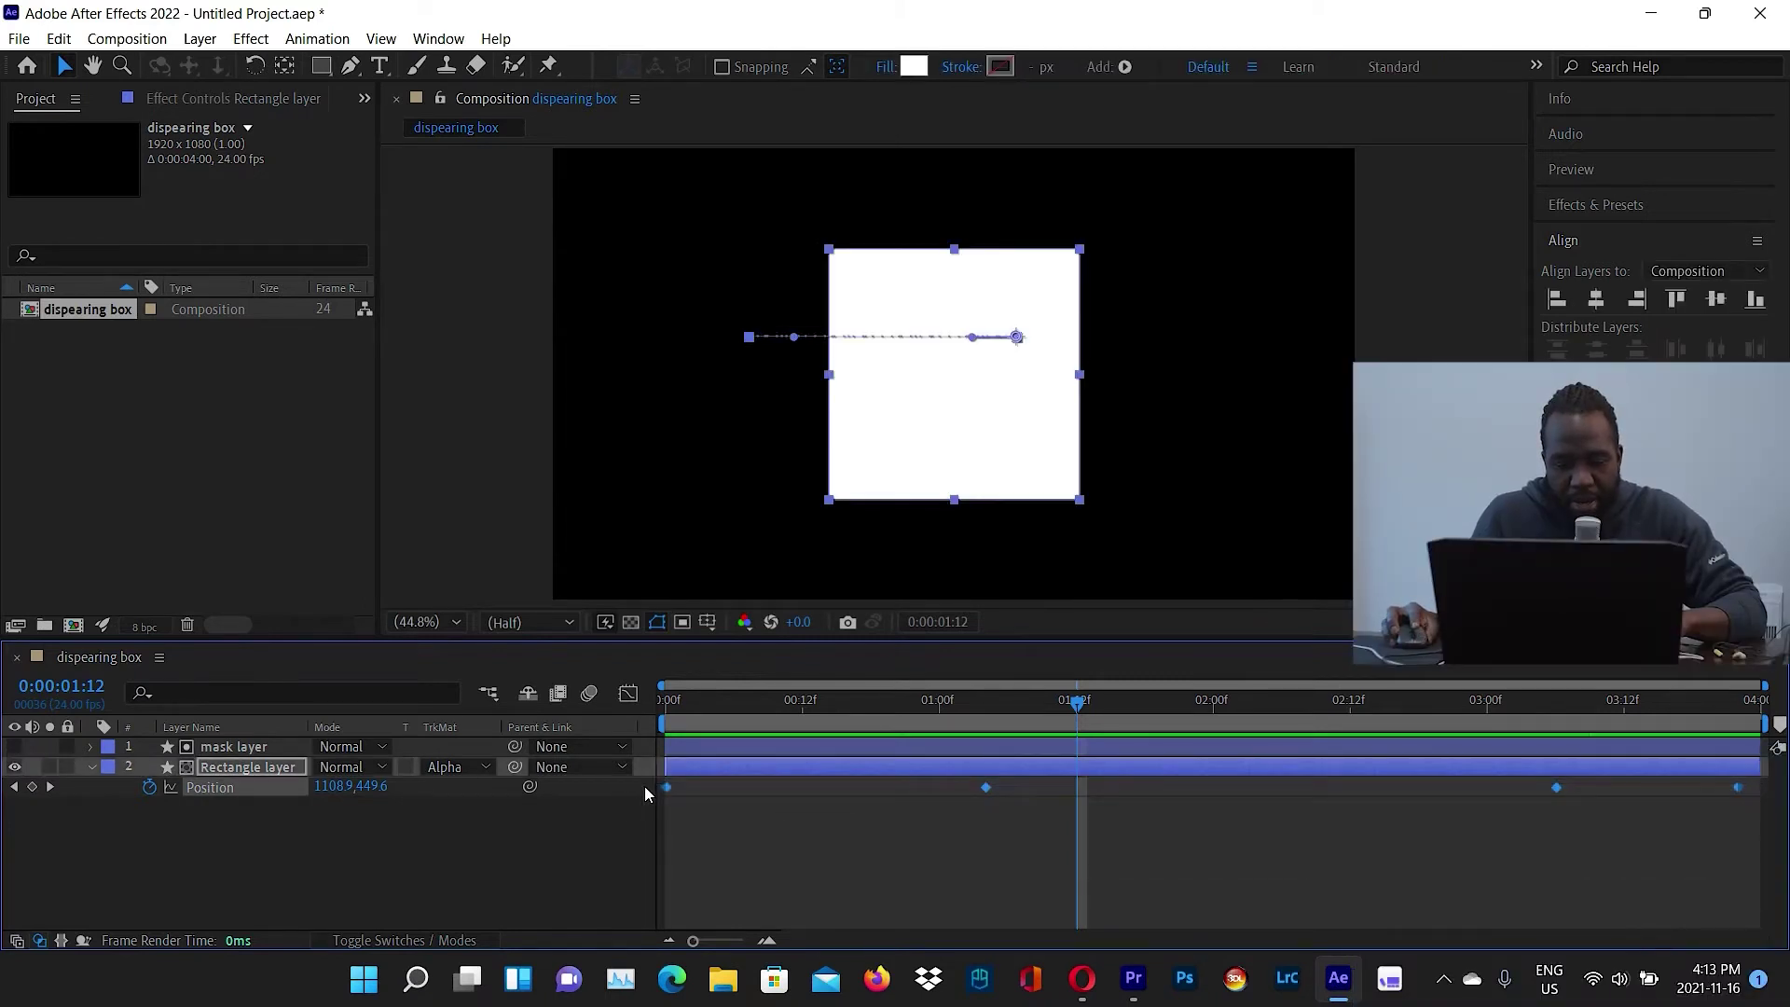
right_click(987, 788)
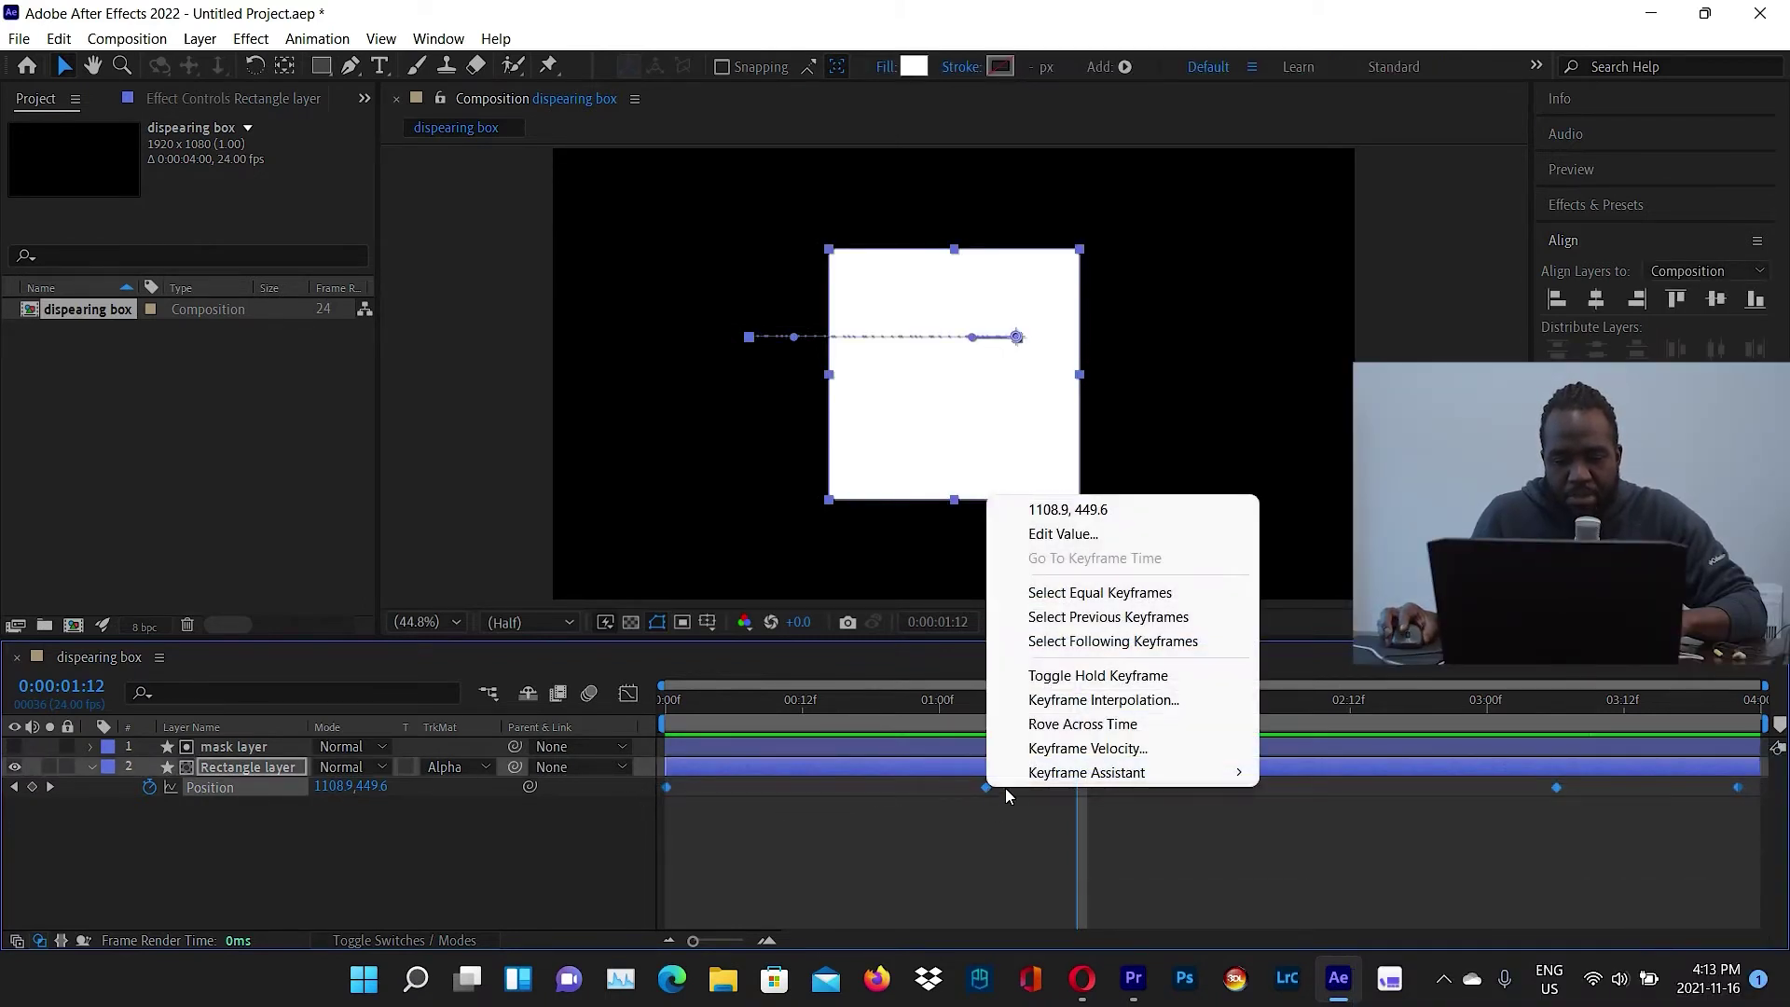
mouse_move(1165, 773)
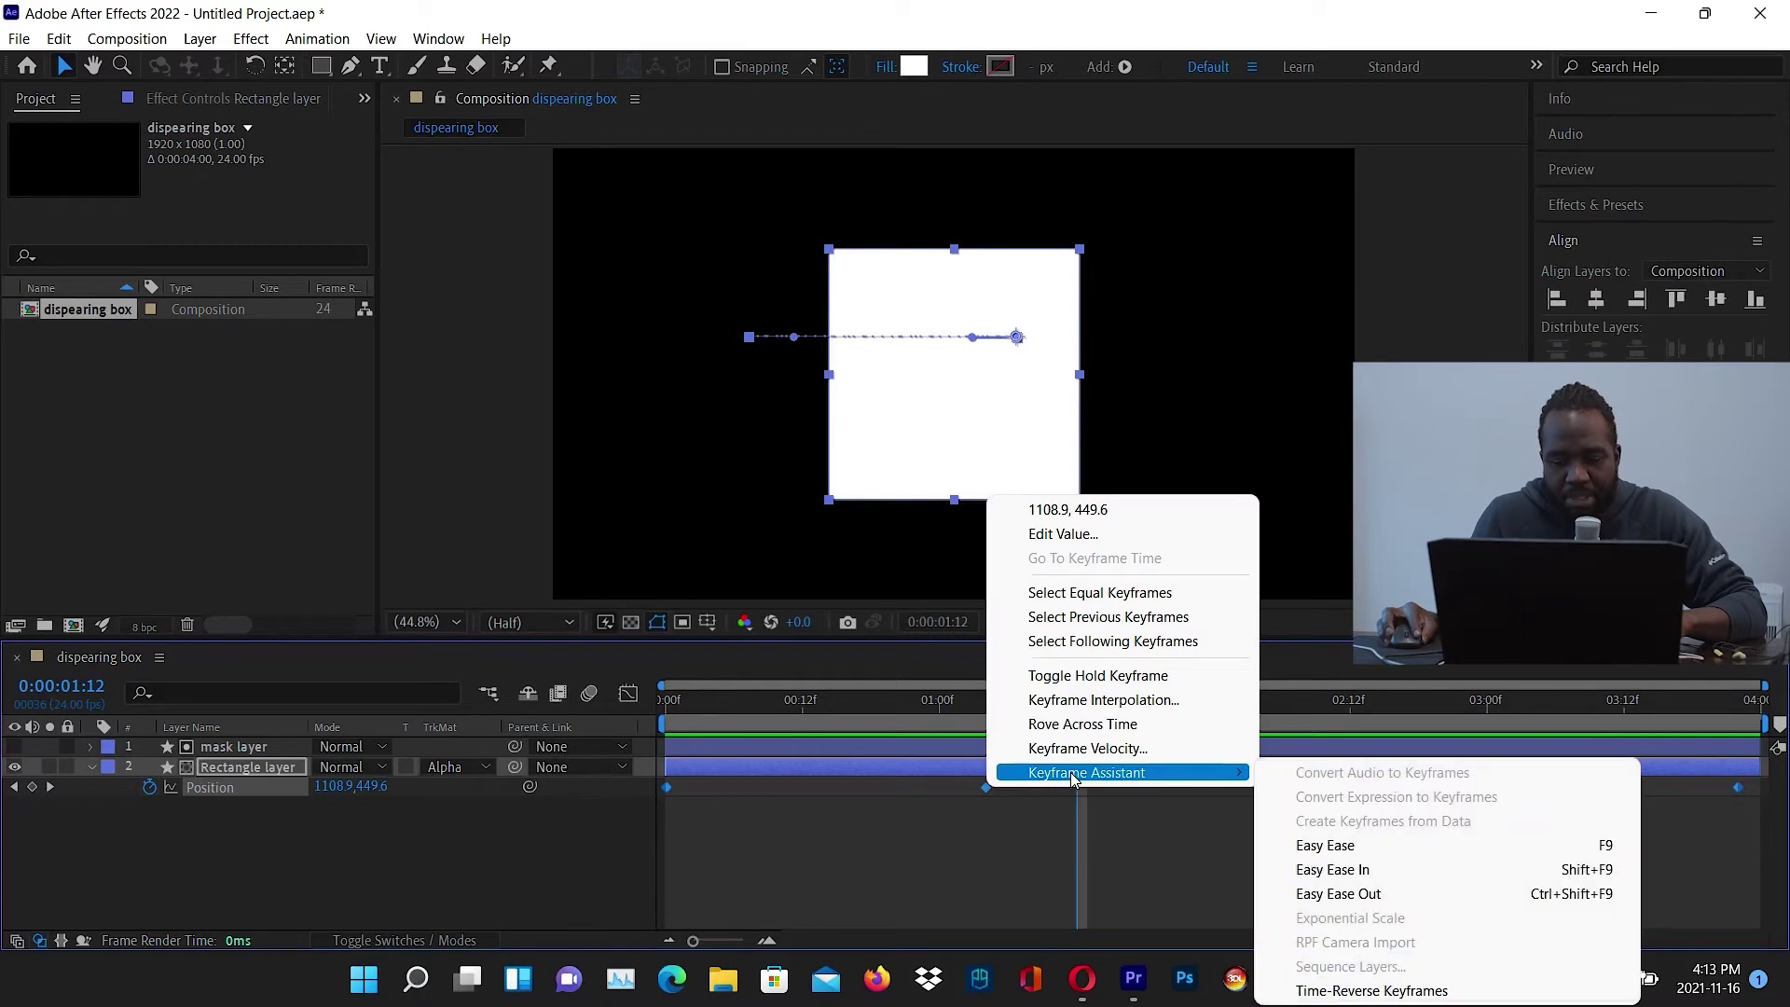
left_click(1336, 846)
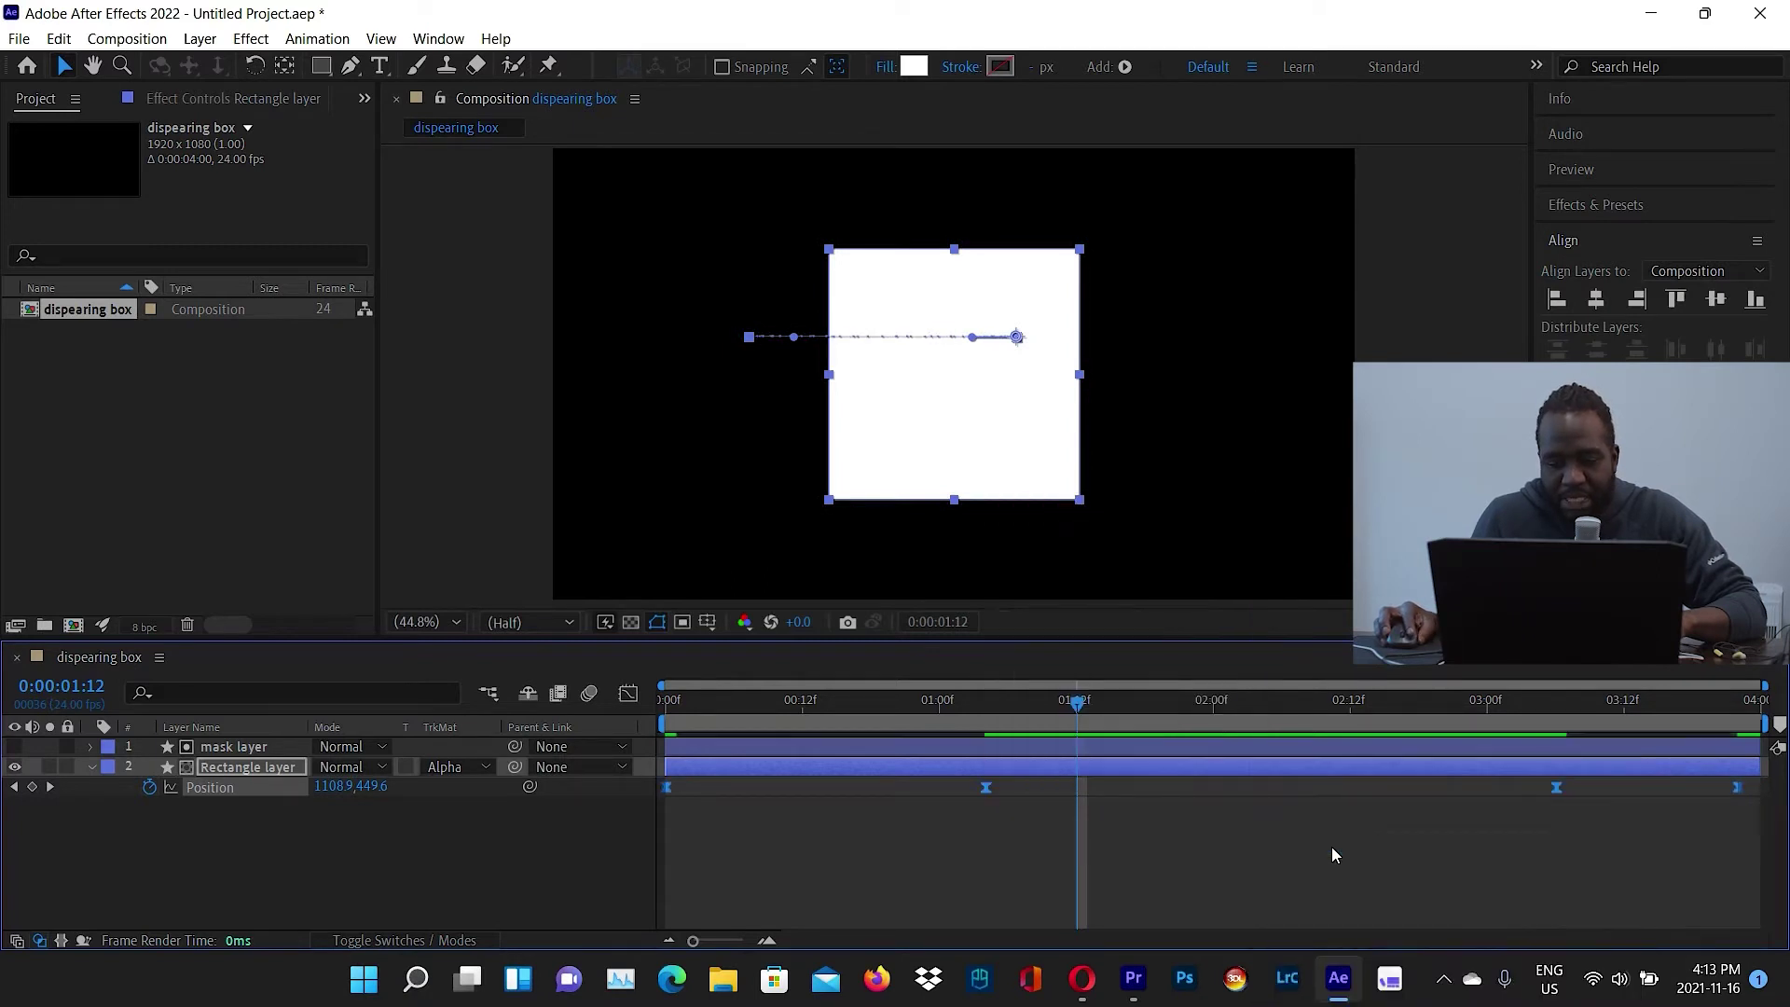
- In the speed graph, lengthen the easing handles of the opening and closing movements to form a steep mid-motion peak in each
left_click(626, 692)
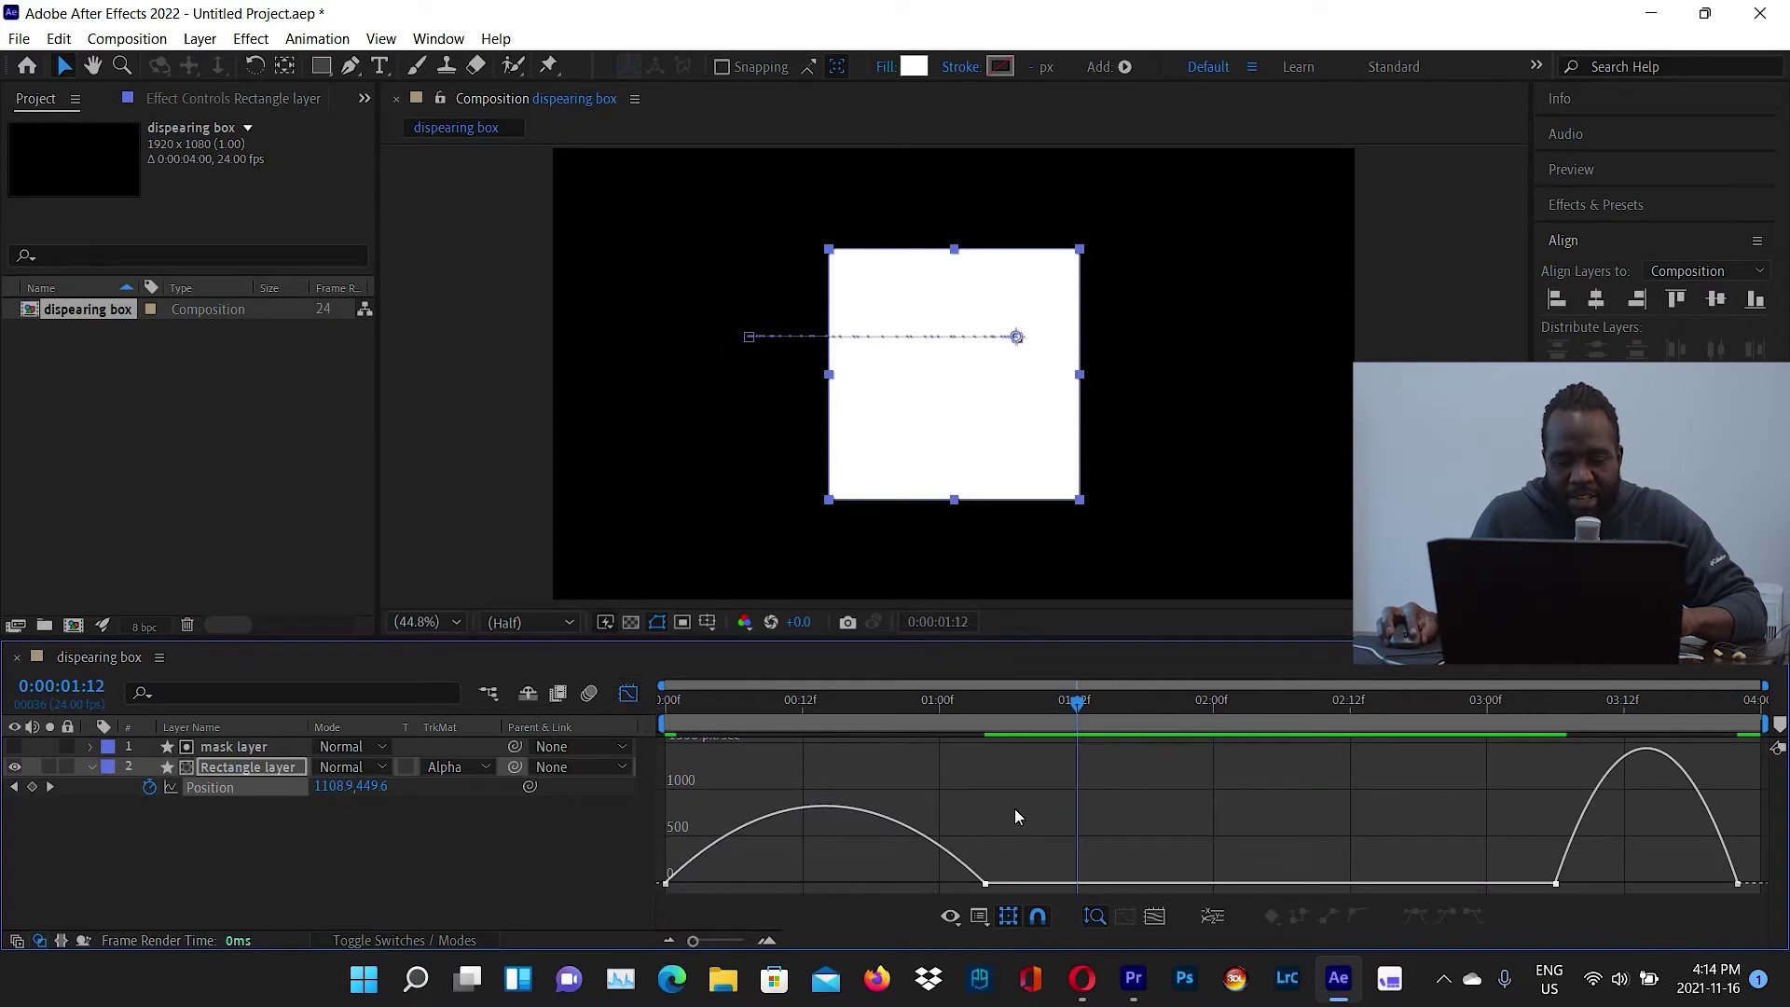
left_click(985, 883)
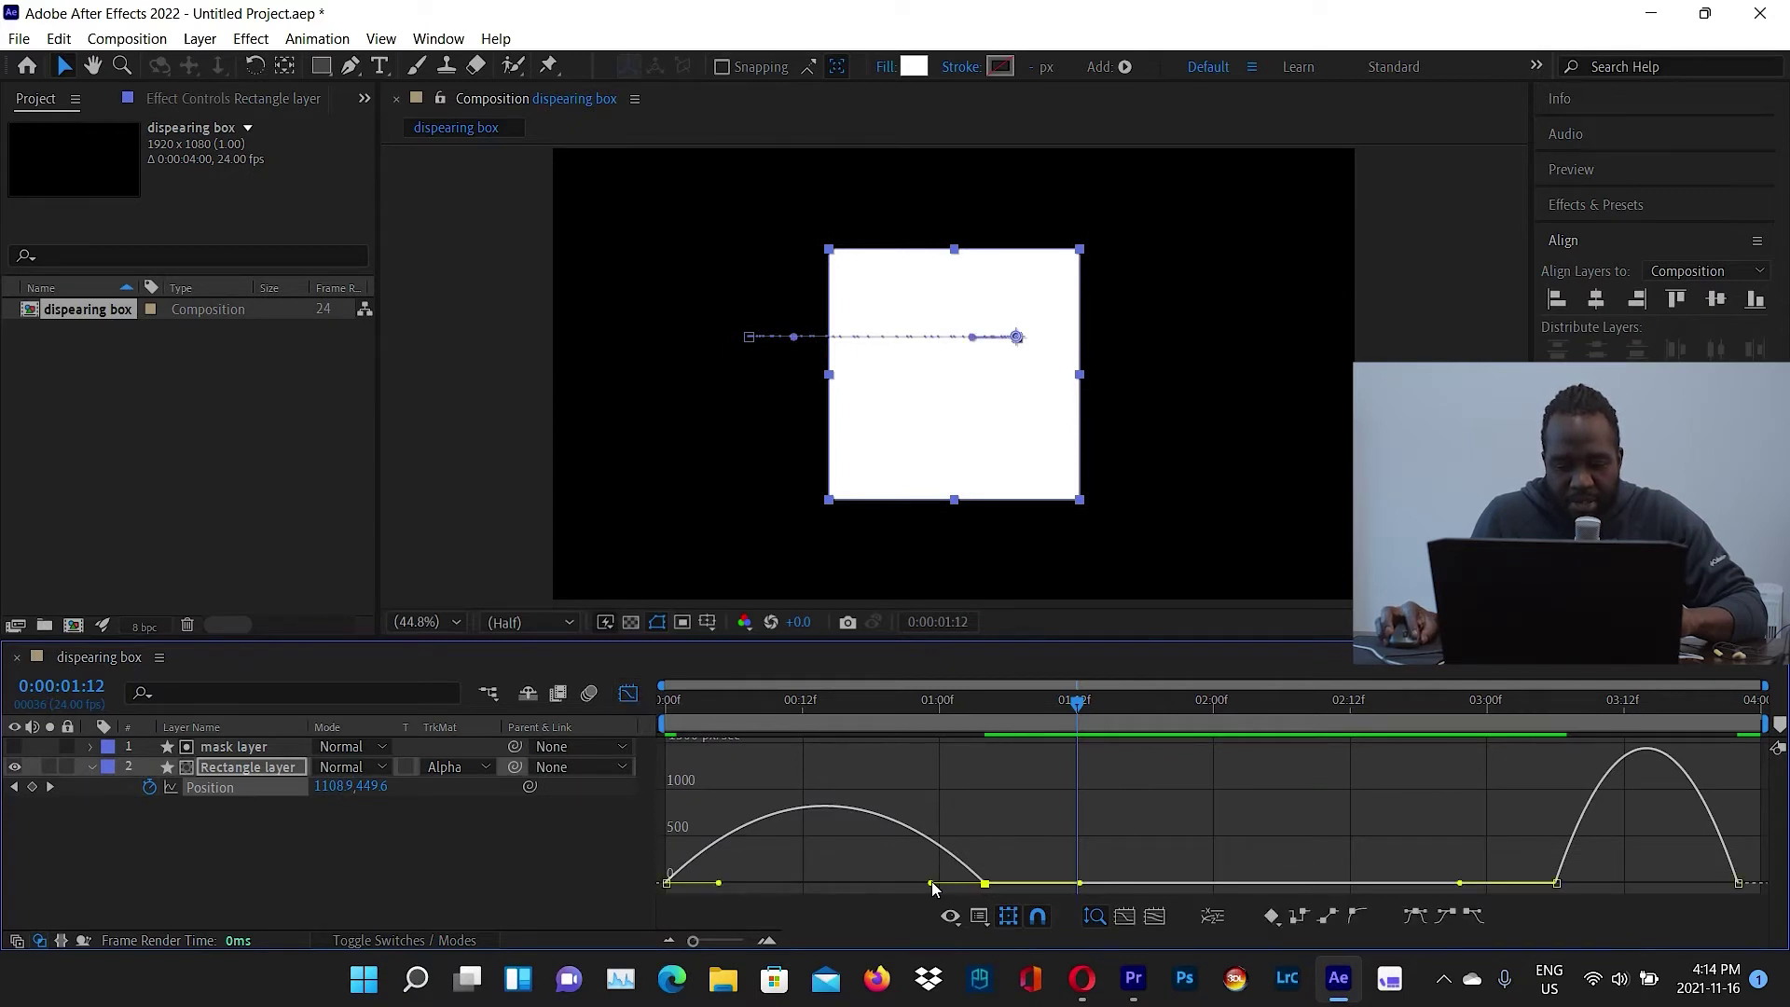
left_click_drag(931, 882, 857, 883)
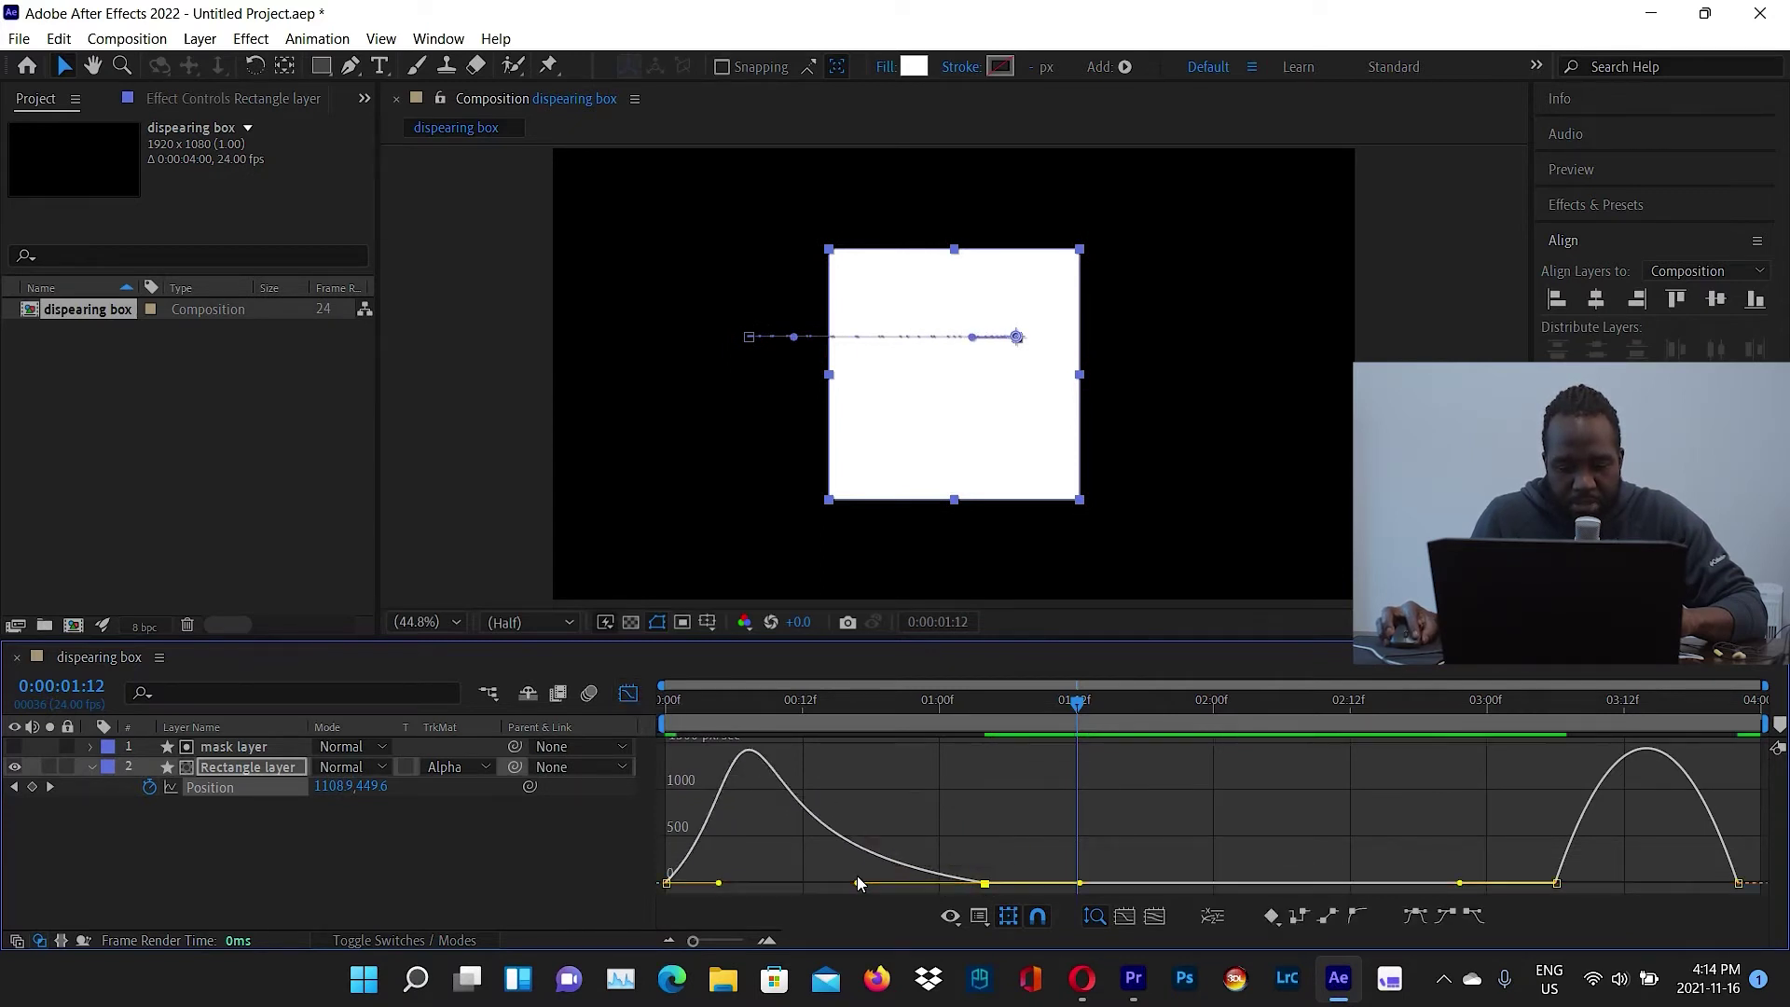
left_click_drag(725, 887, 802, 883)
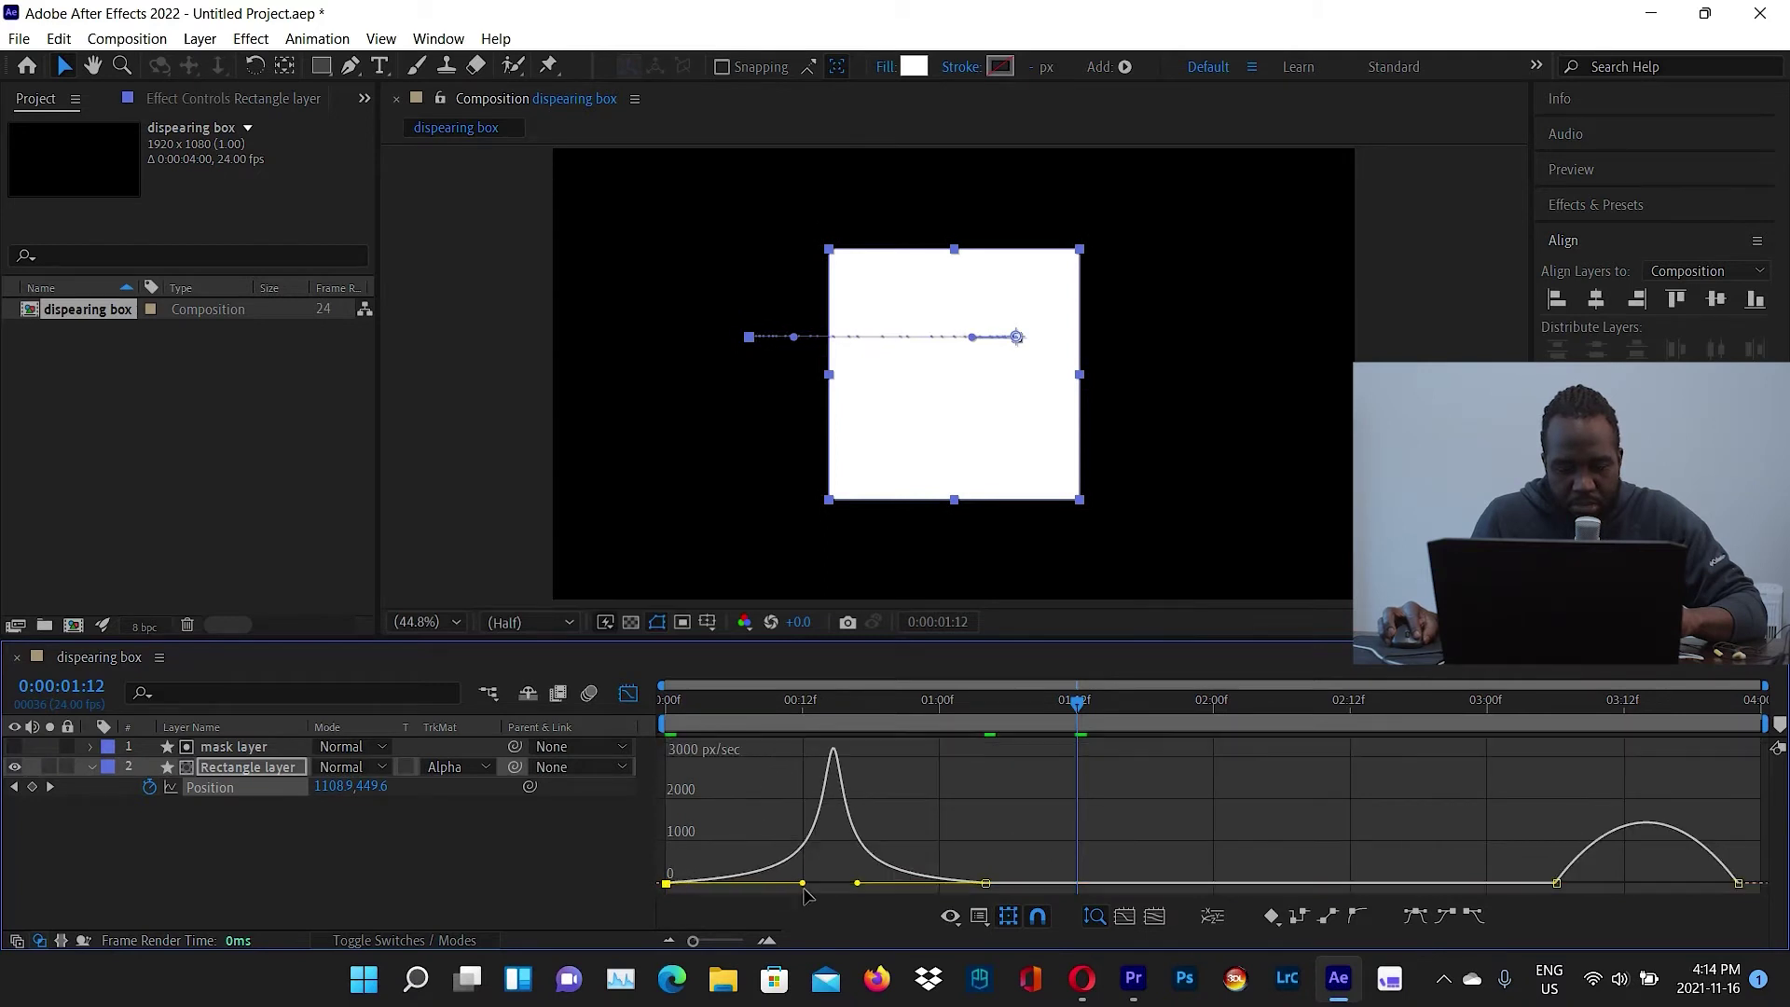
left_click(1556, 883)
left_click_drag(1584, 885, 1666, 895)
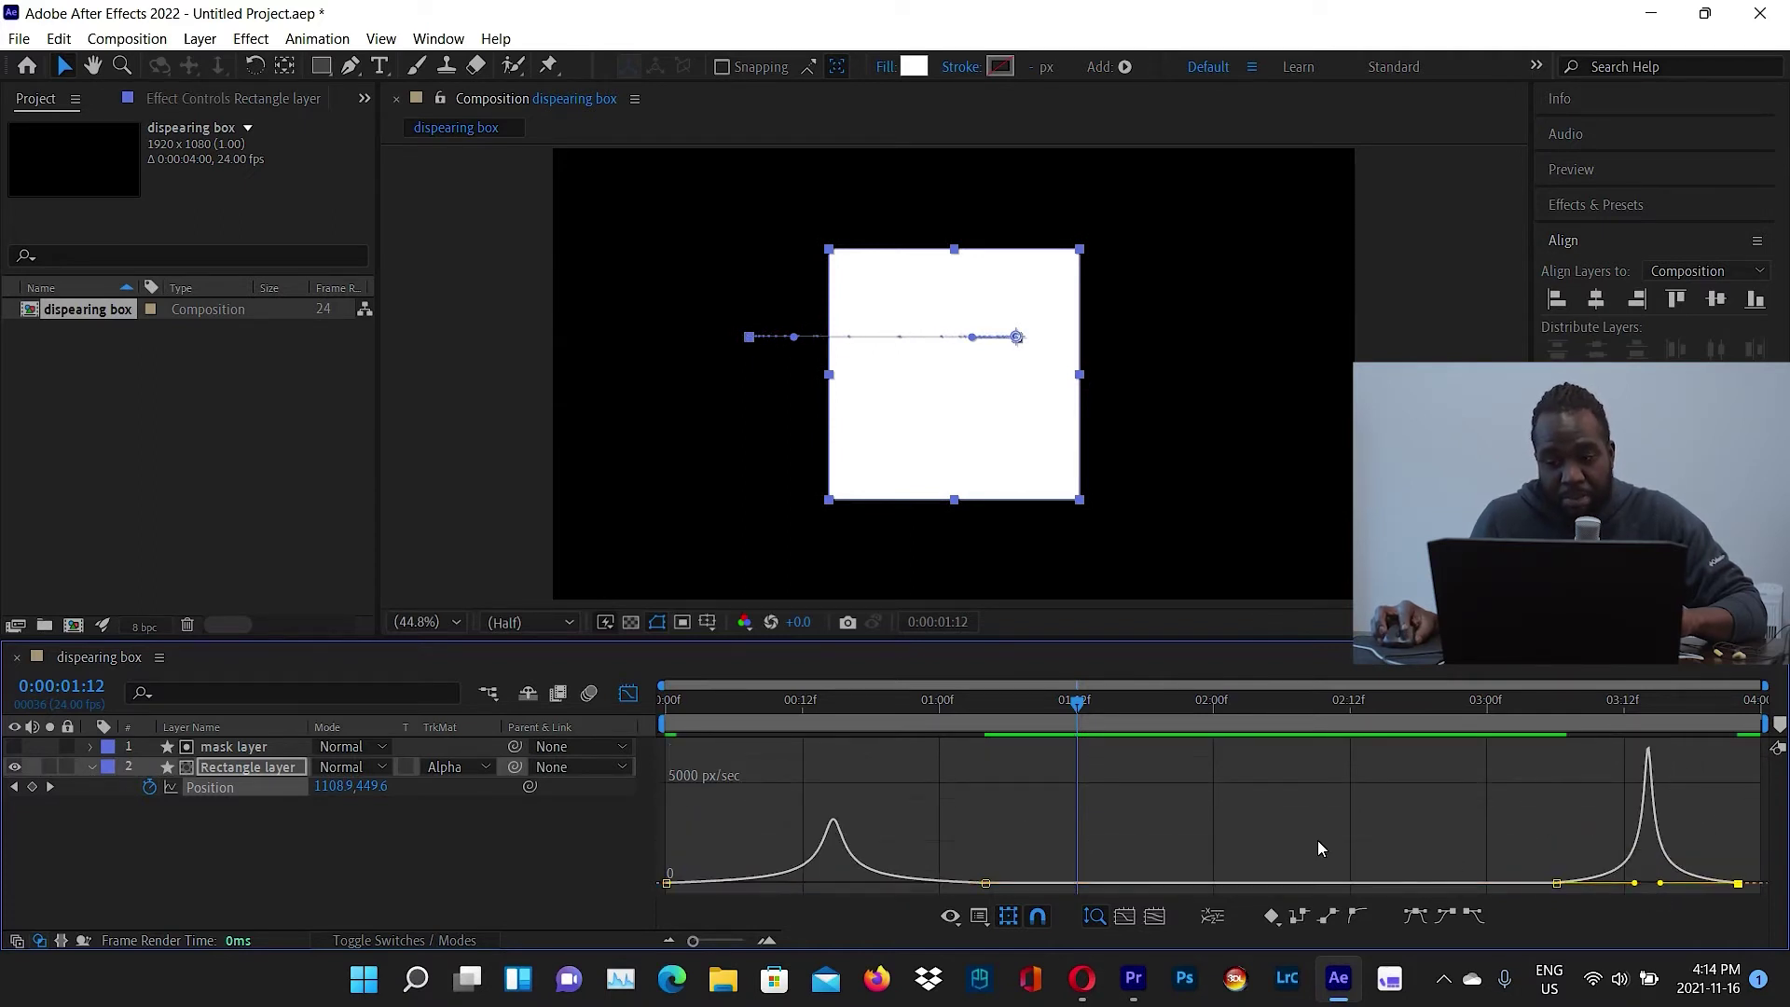
- Extend the incoming ease of the second keyframe for a sharper first peak, and shorten both easing handles over the middle hold
left_click(984, 883)
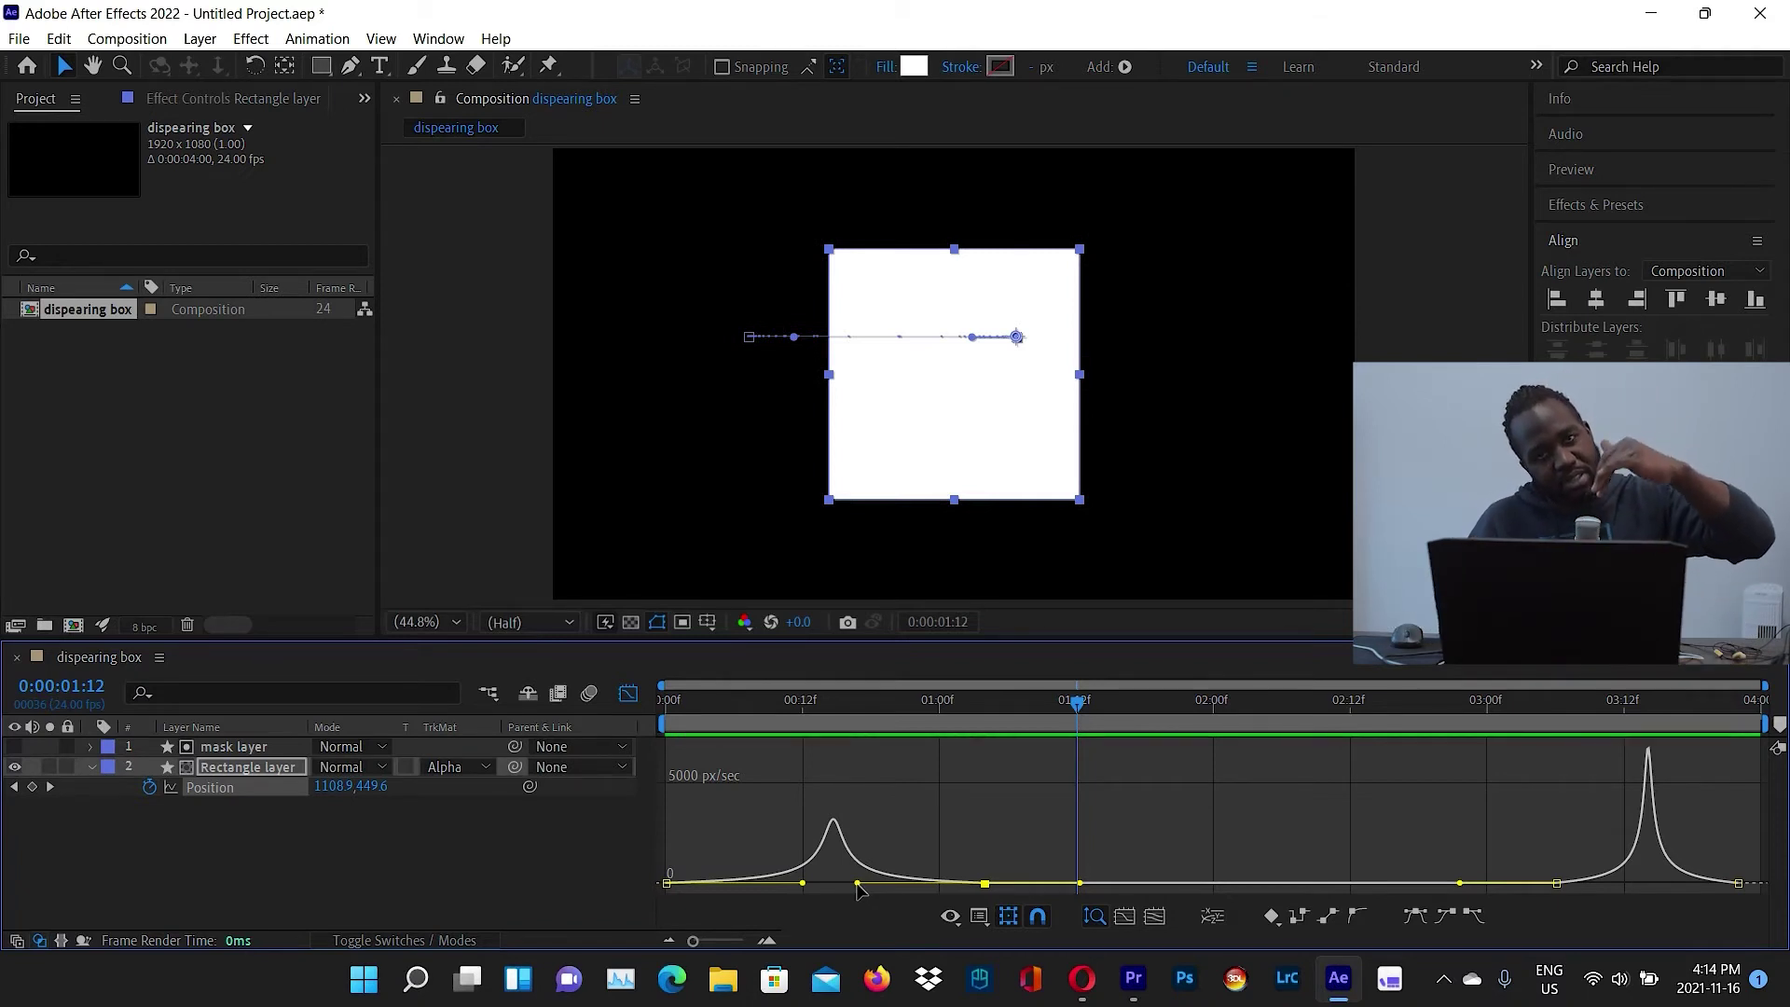
left_click_drag(858, 883, 835, 884)
left_click_drag(1082, 884, 1014, 884)
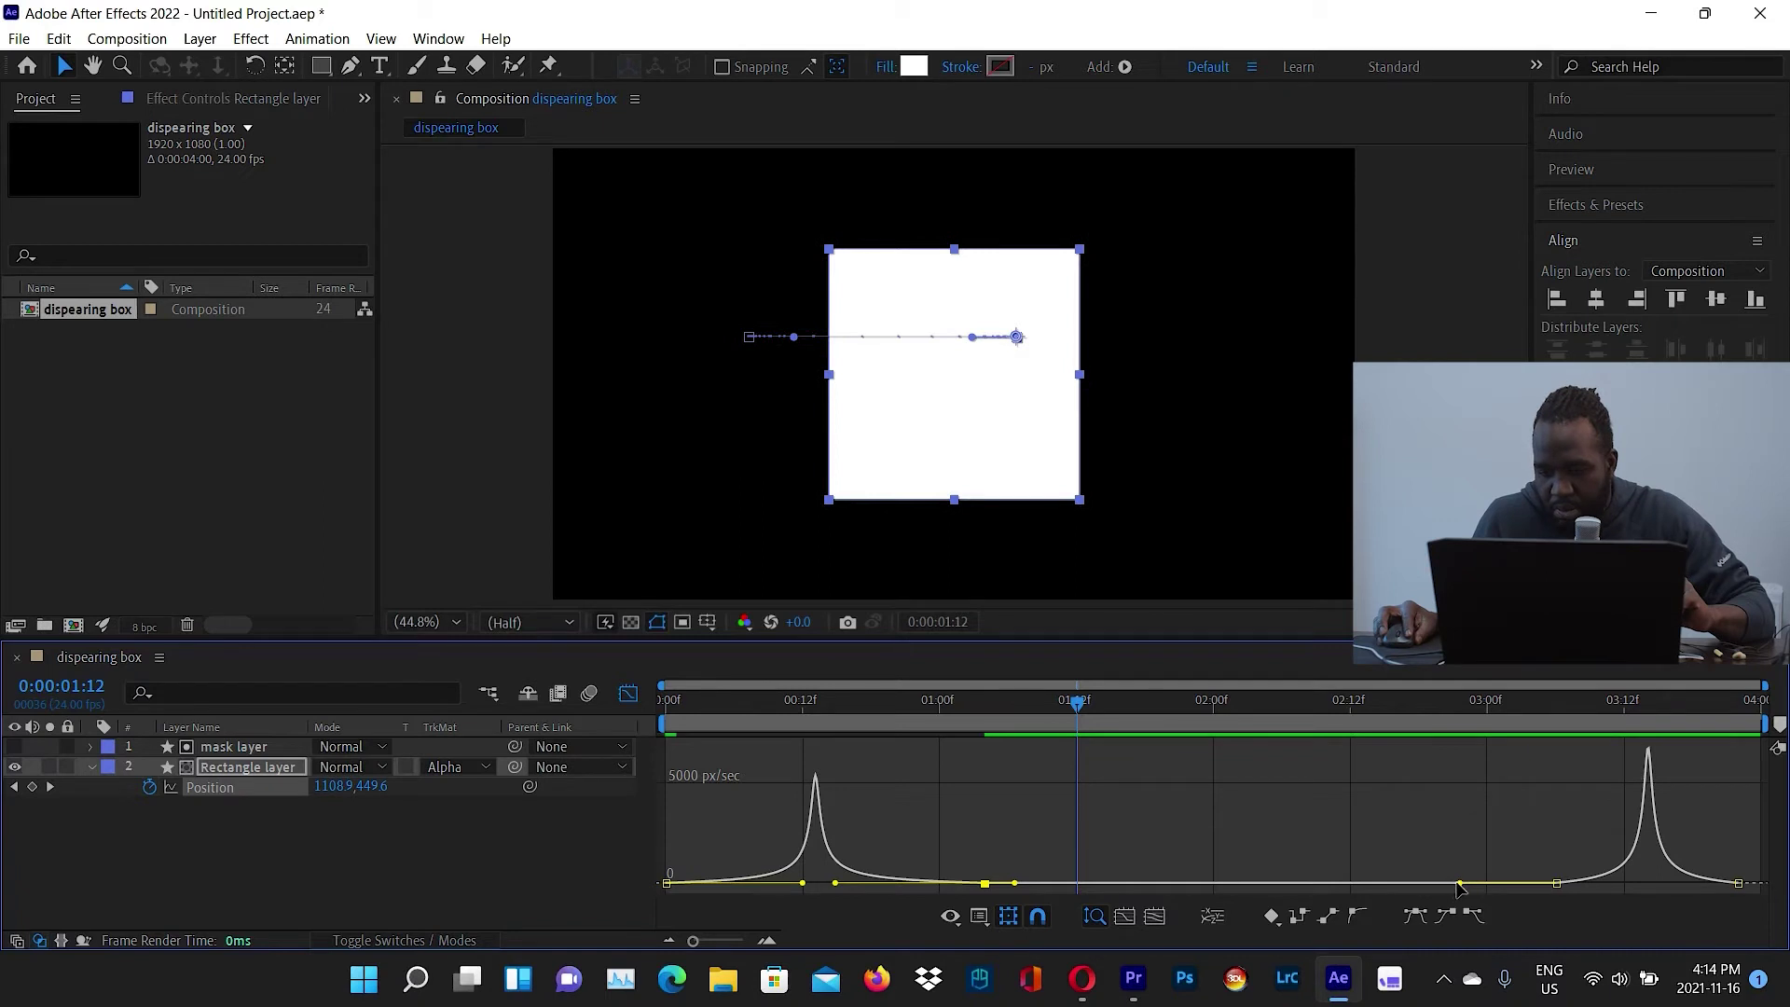
left_click_drag(1458, 885, 1504, 885)
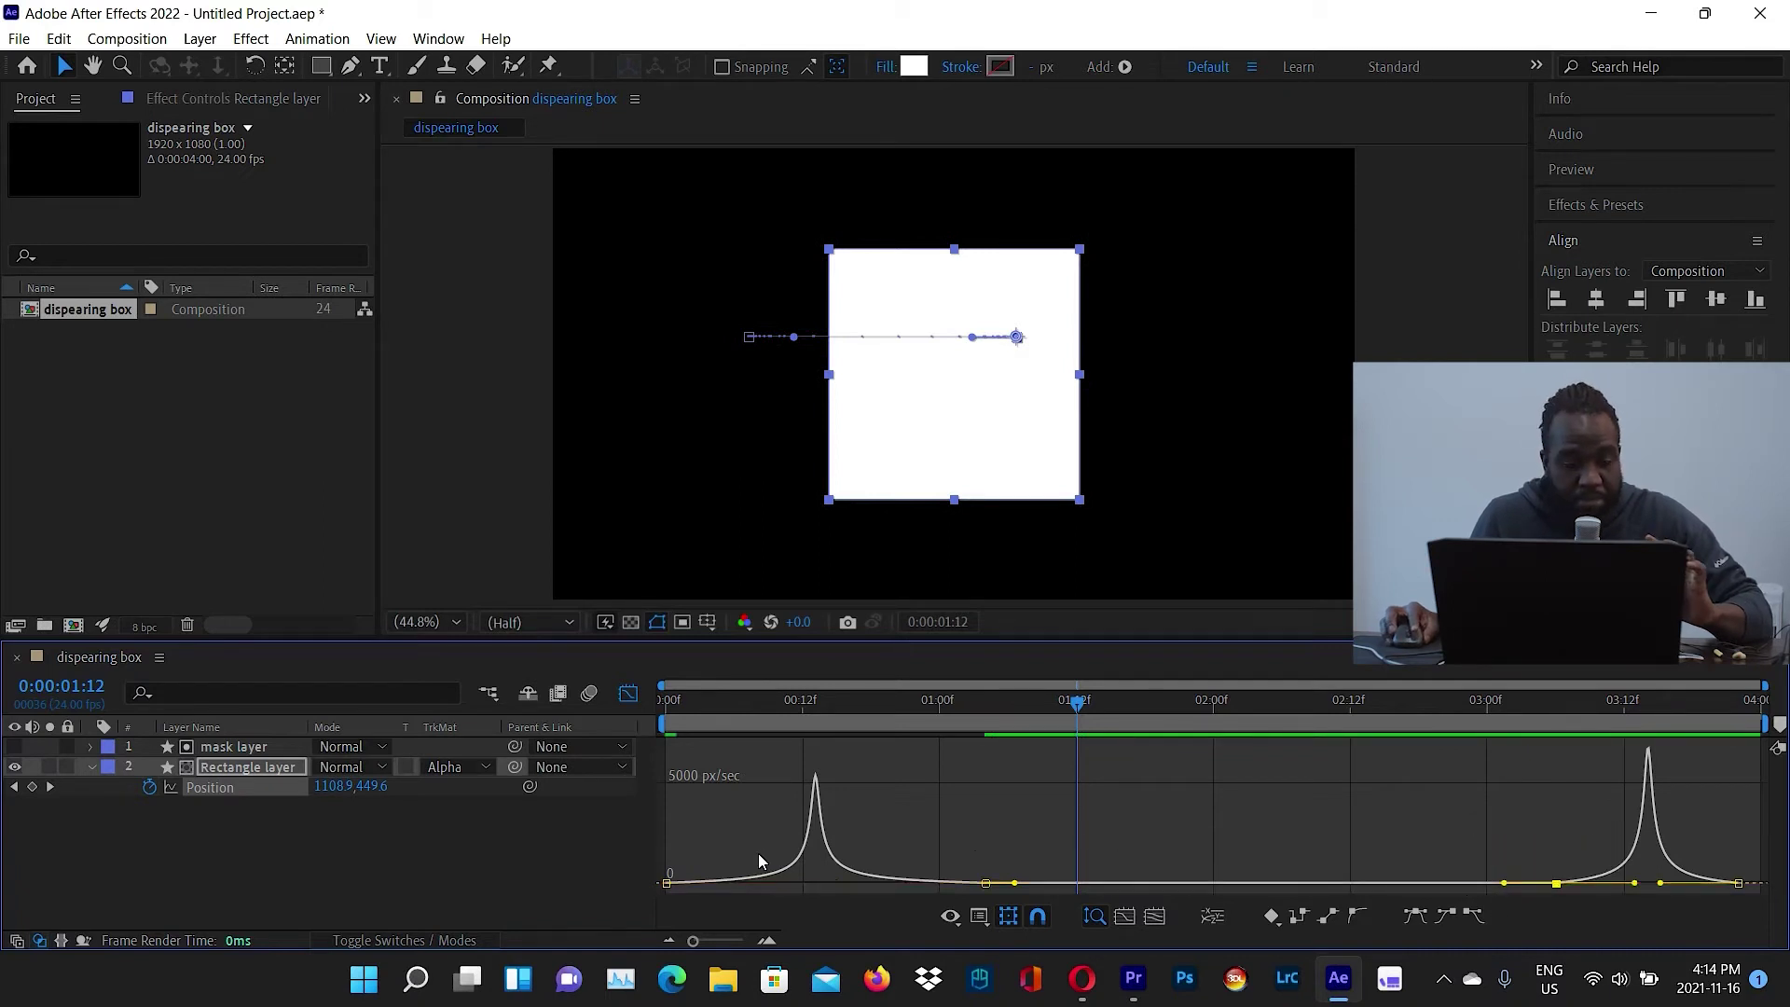
- Preview the eased animation from the start and close the graph editor
key("Home")
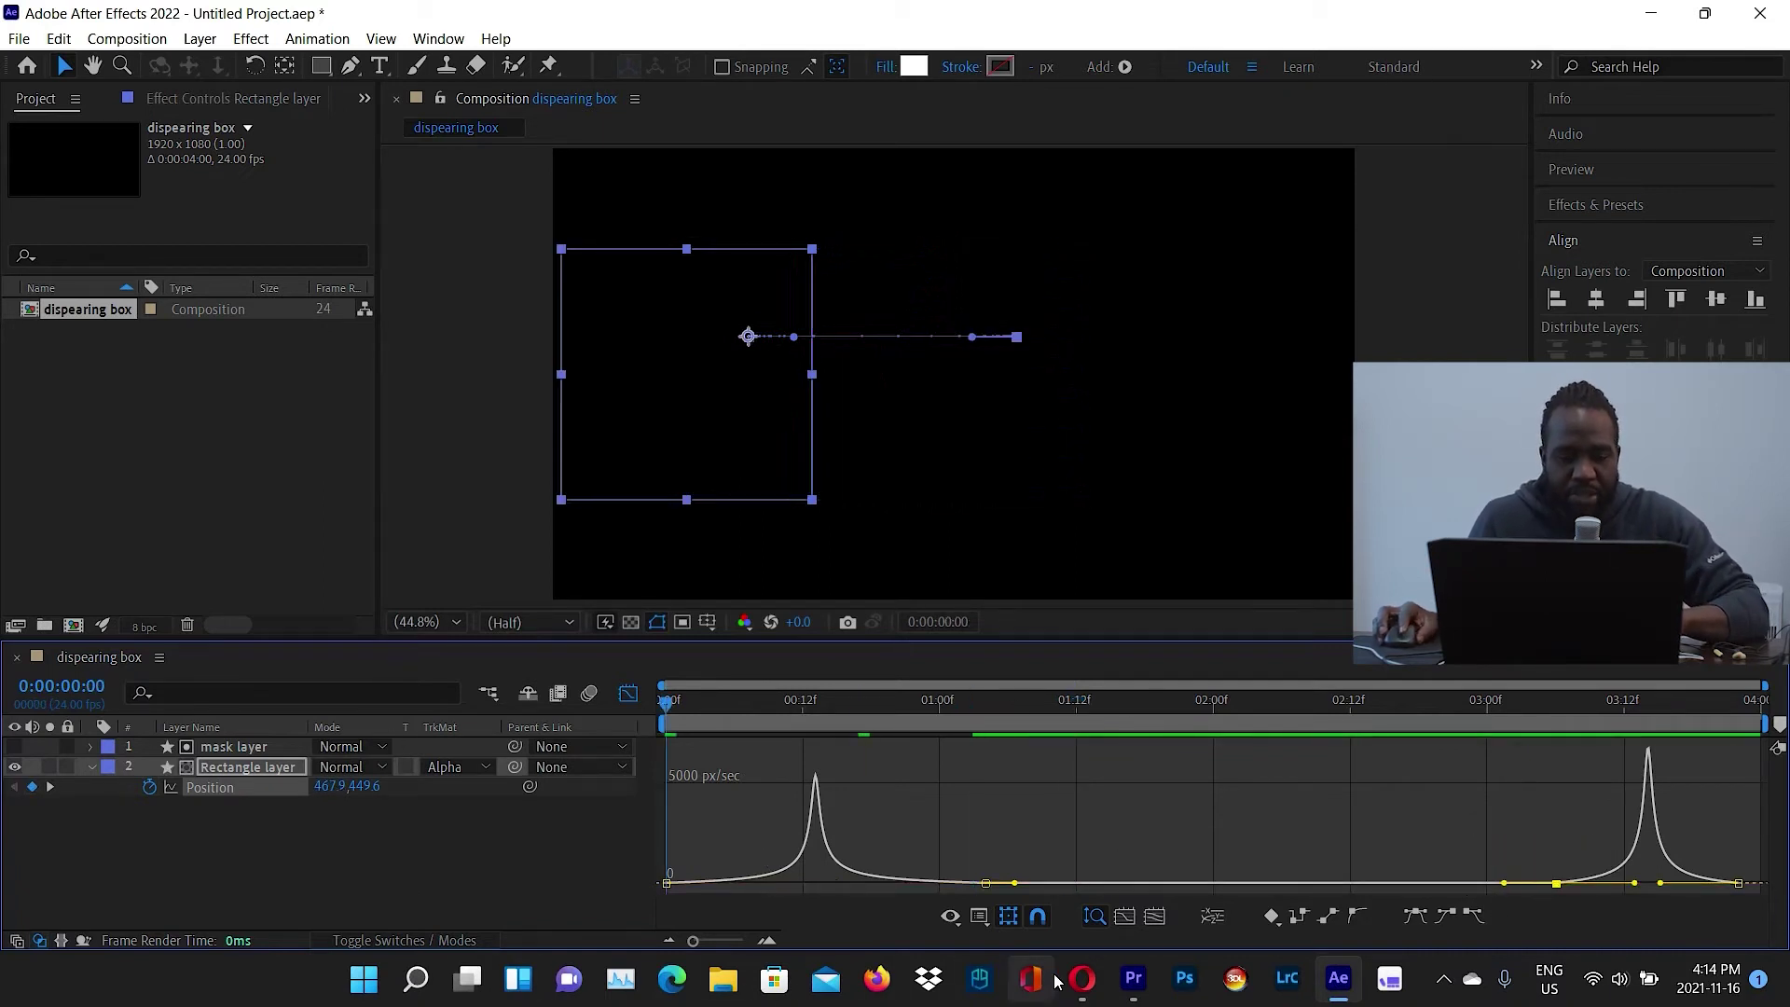
key("space")
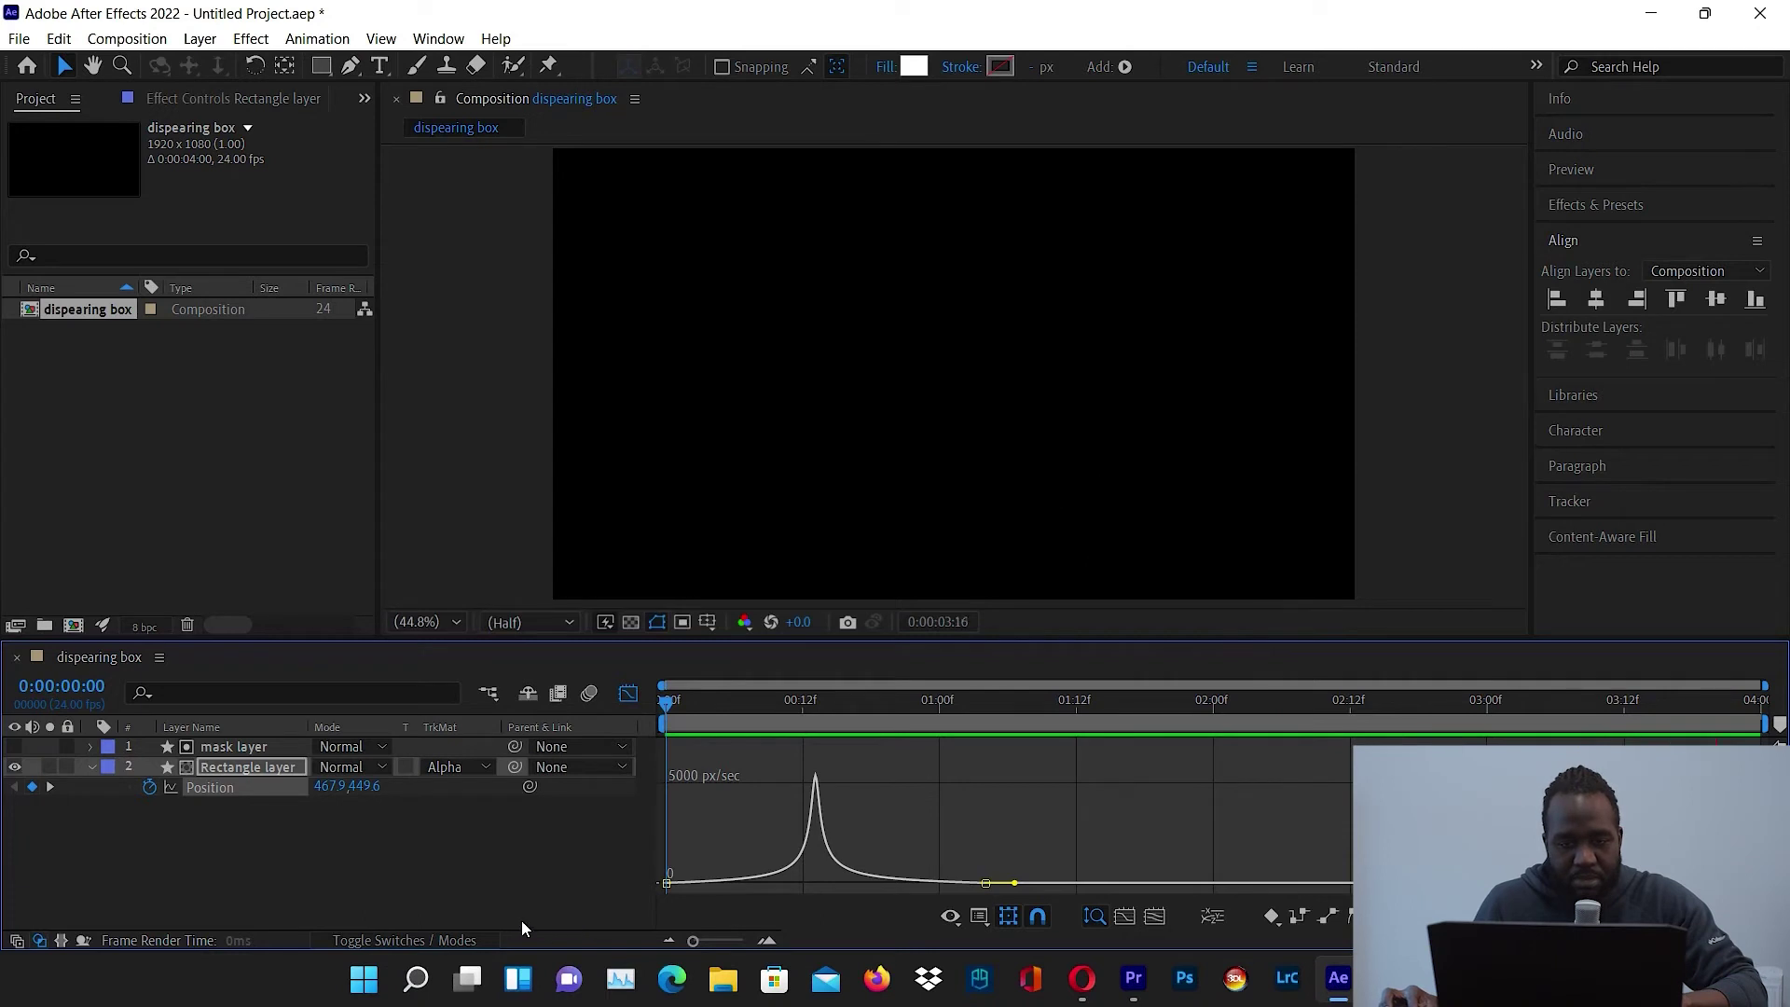
key("space")
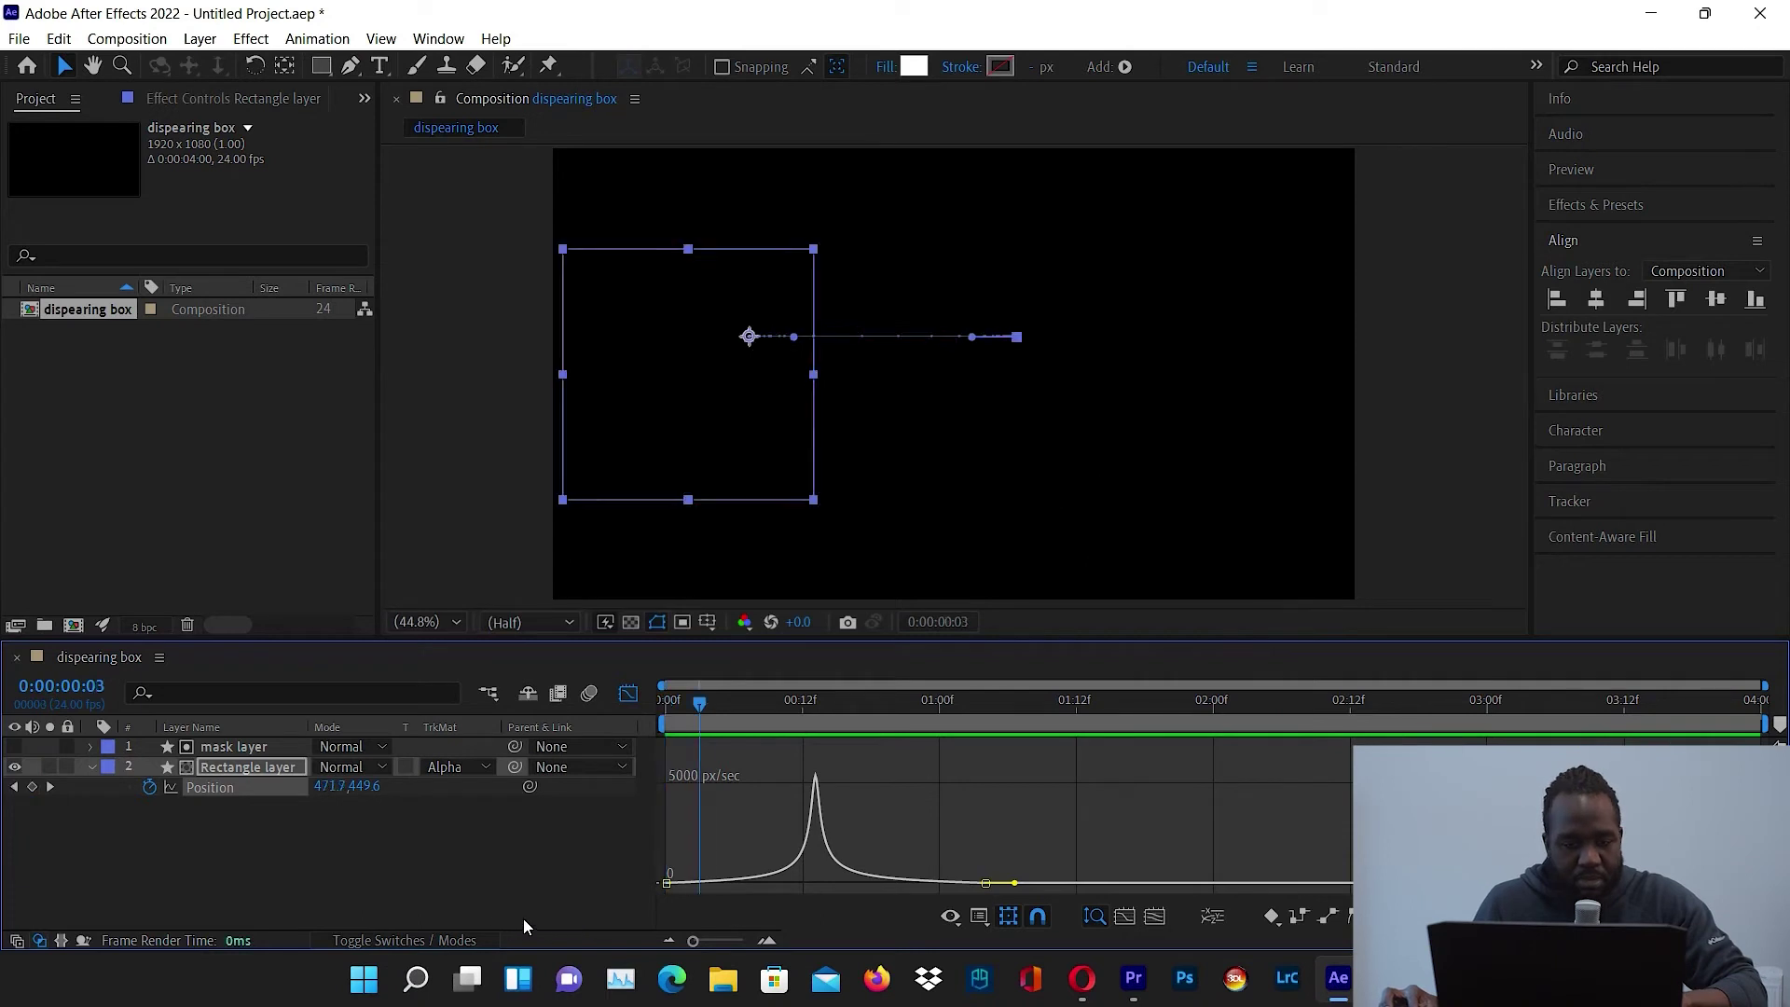
left_click(625, 695)
left_click(461, 872)
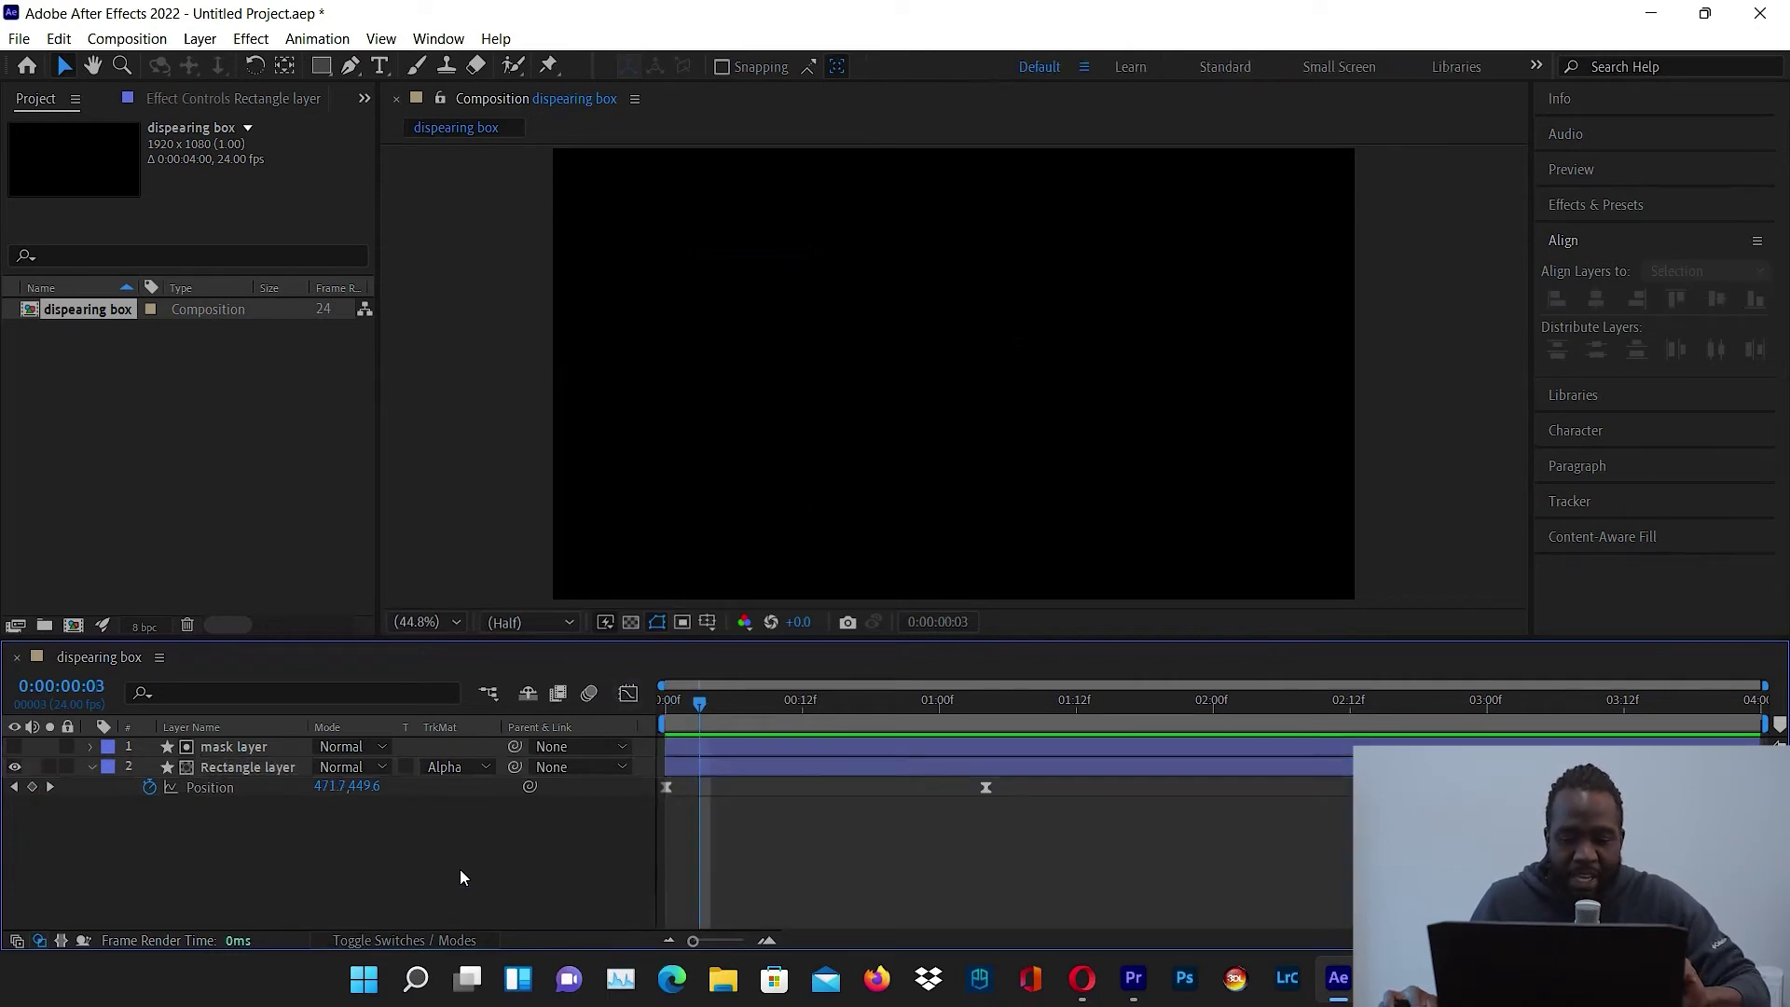
- Return the playhead to 0:00:00:00 and open Essential Graphics
left_click_drag(697, 704, 602, 697)
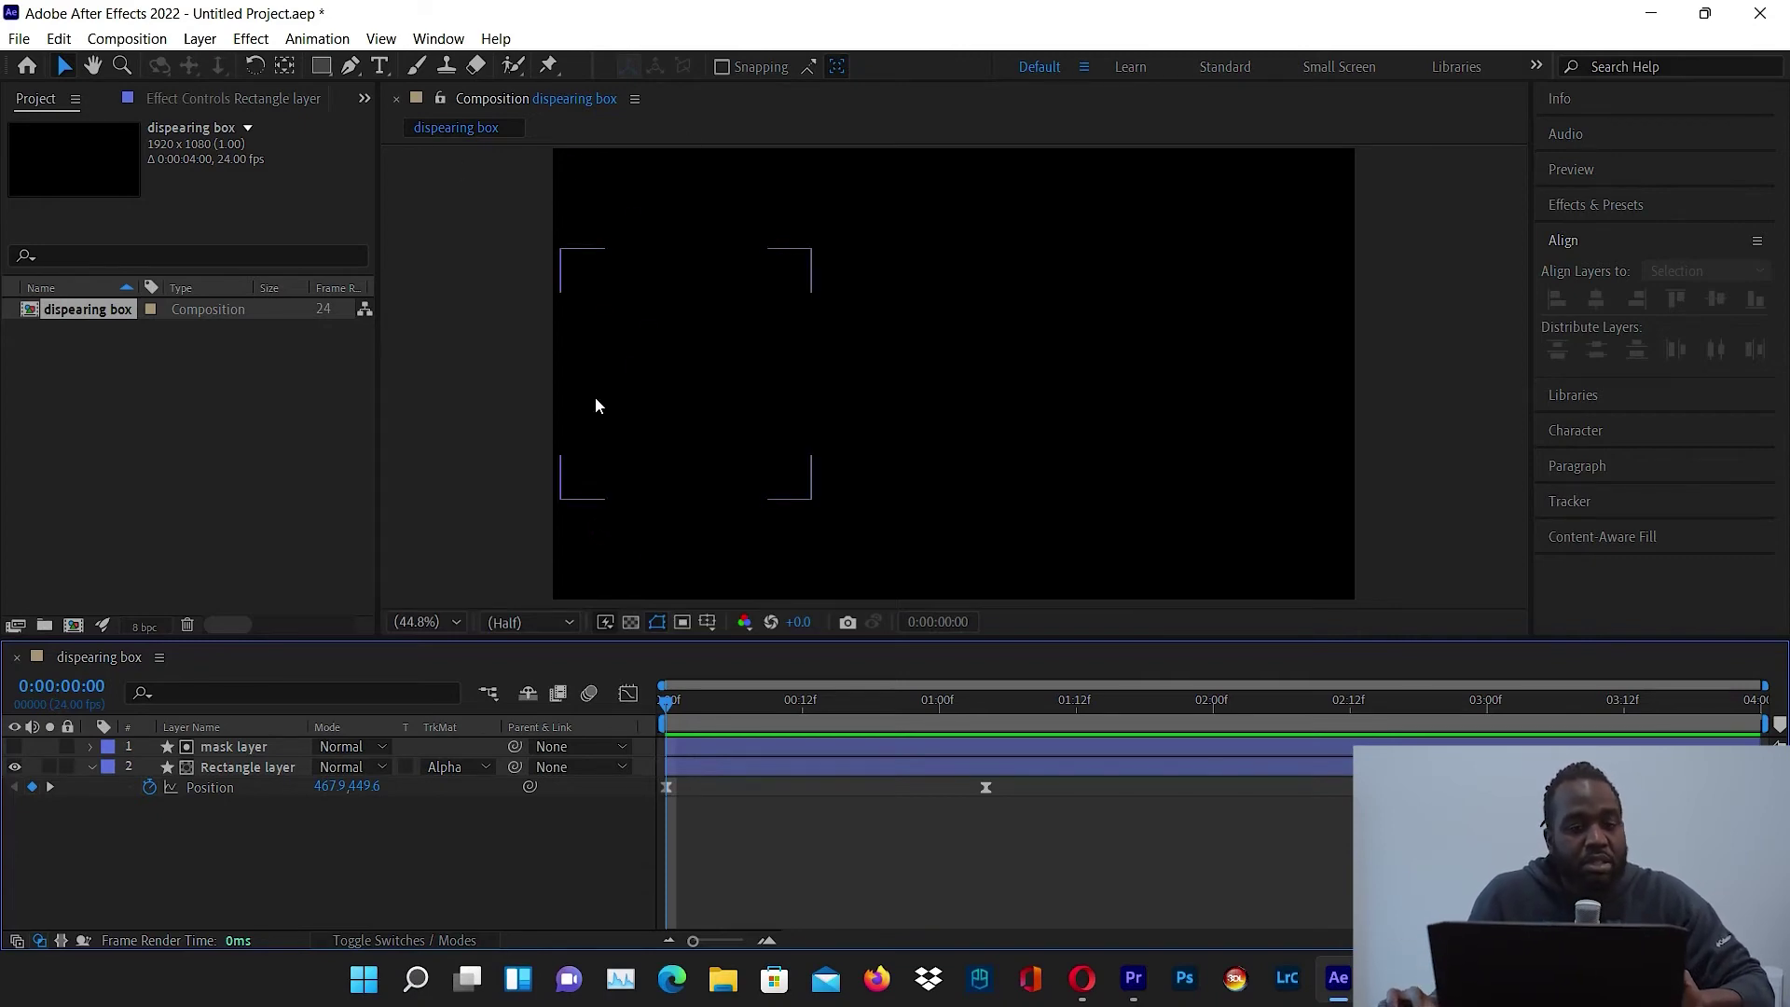
left_click(438, 38)
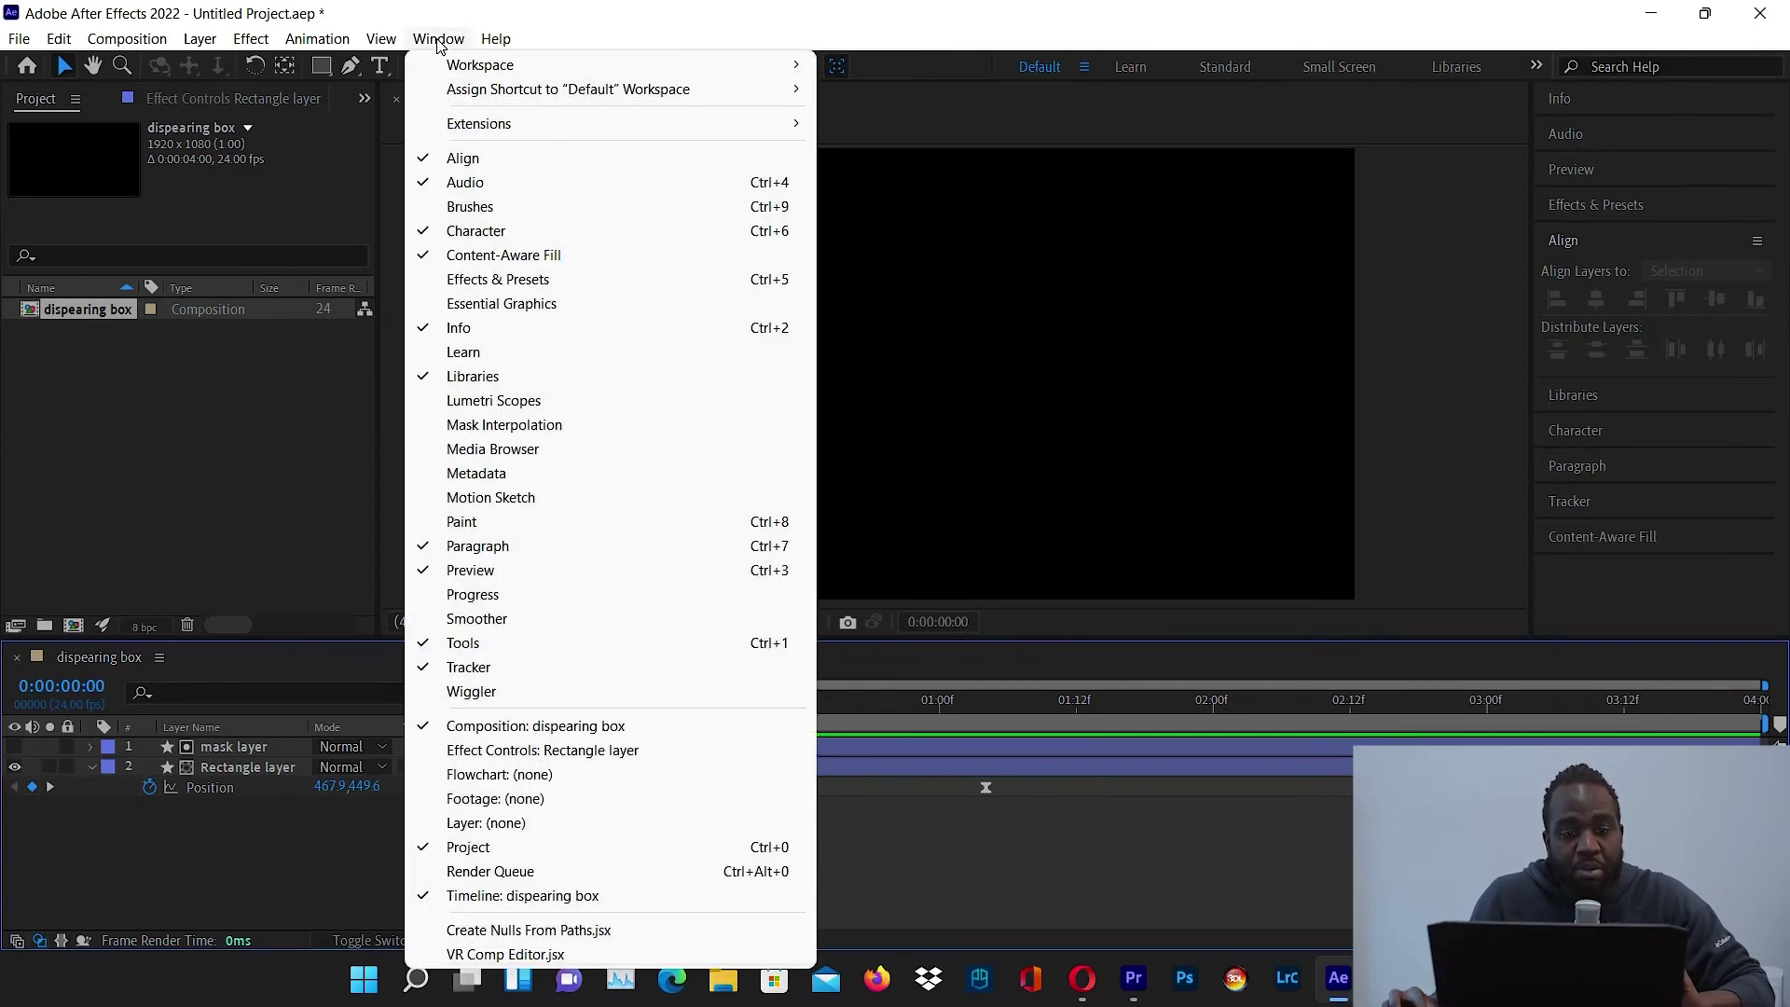
left_click(486, 302)
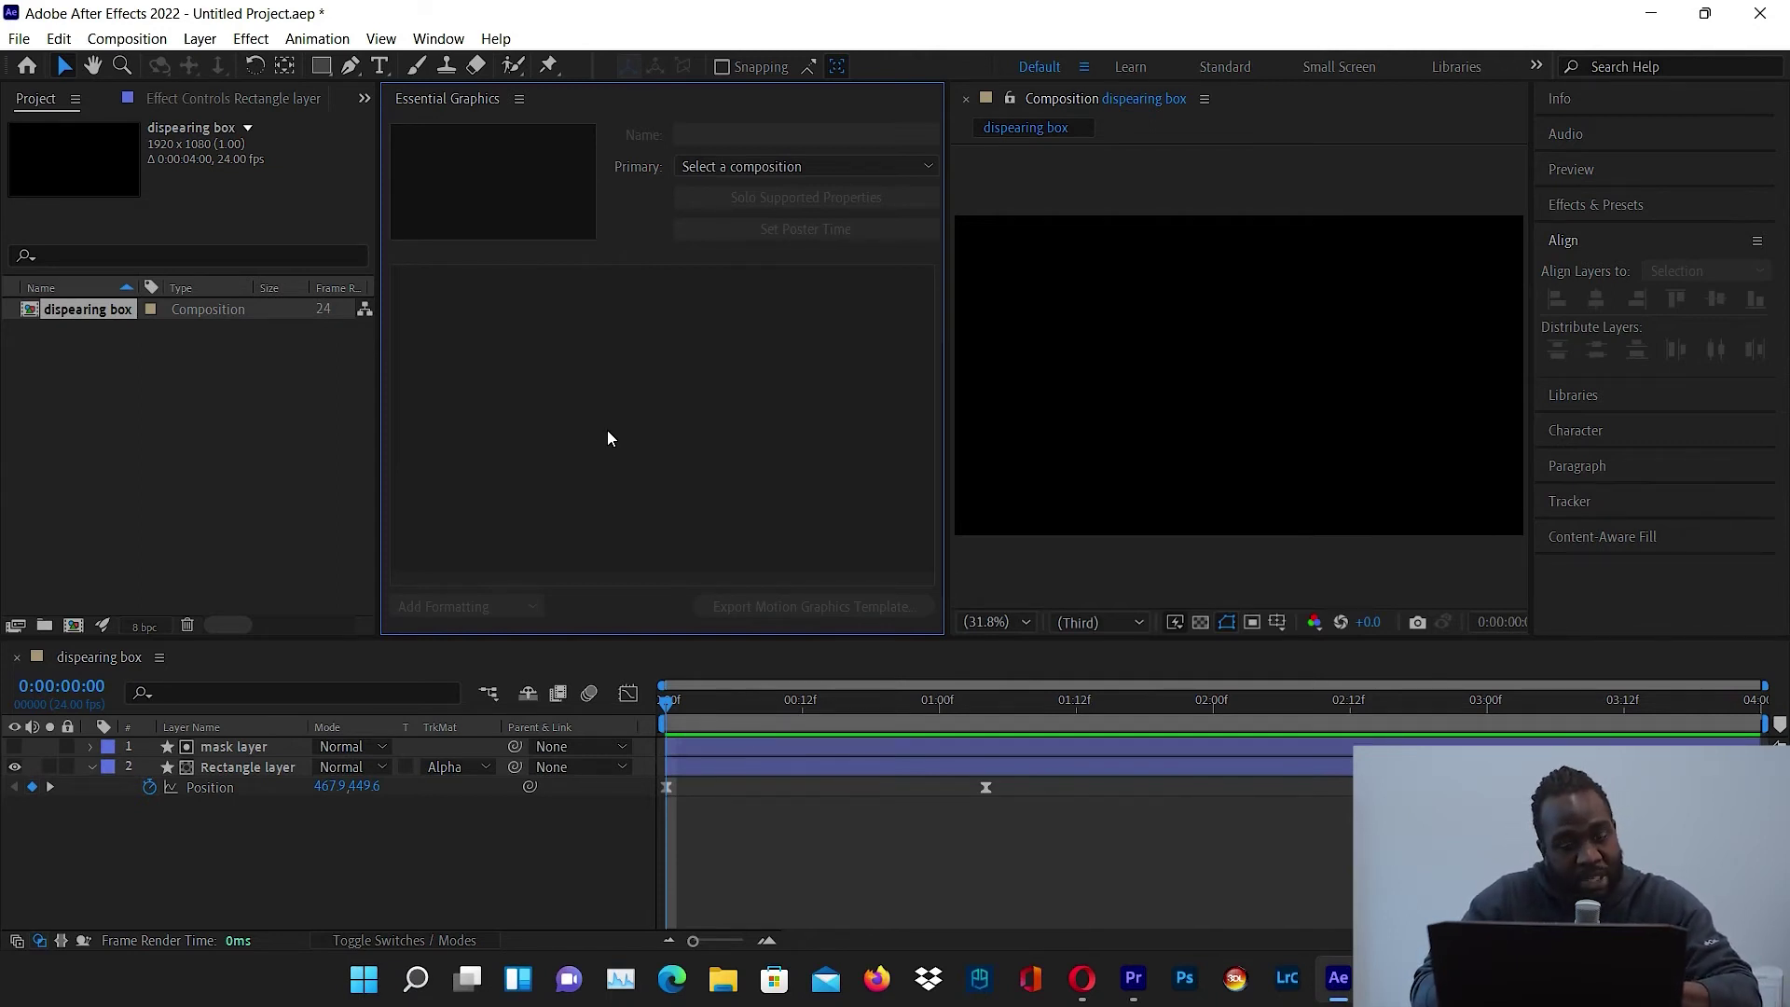
- Expand the Rectangle layer's Rectangle 1 contents down to Fill 1 and add its Color property to Essential Graphics
left_click(240, 769)
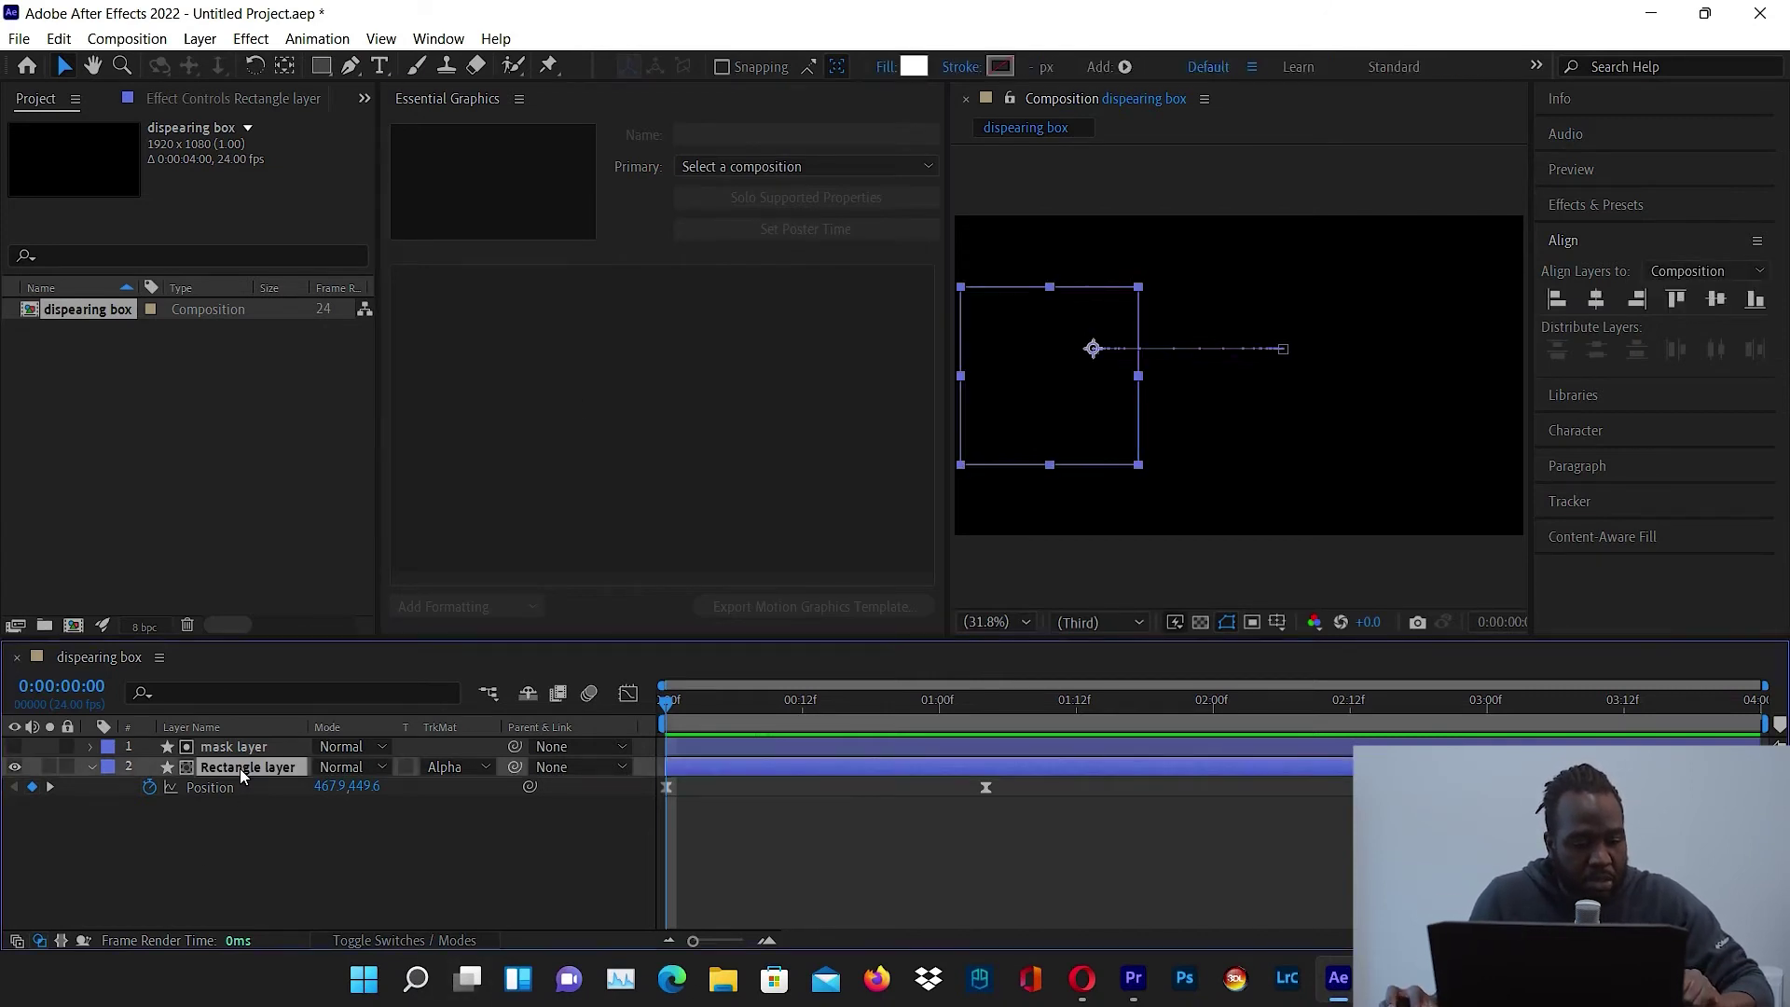
left_click(93, 770)
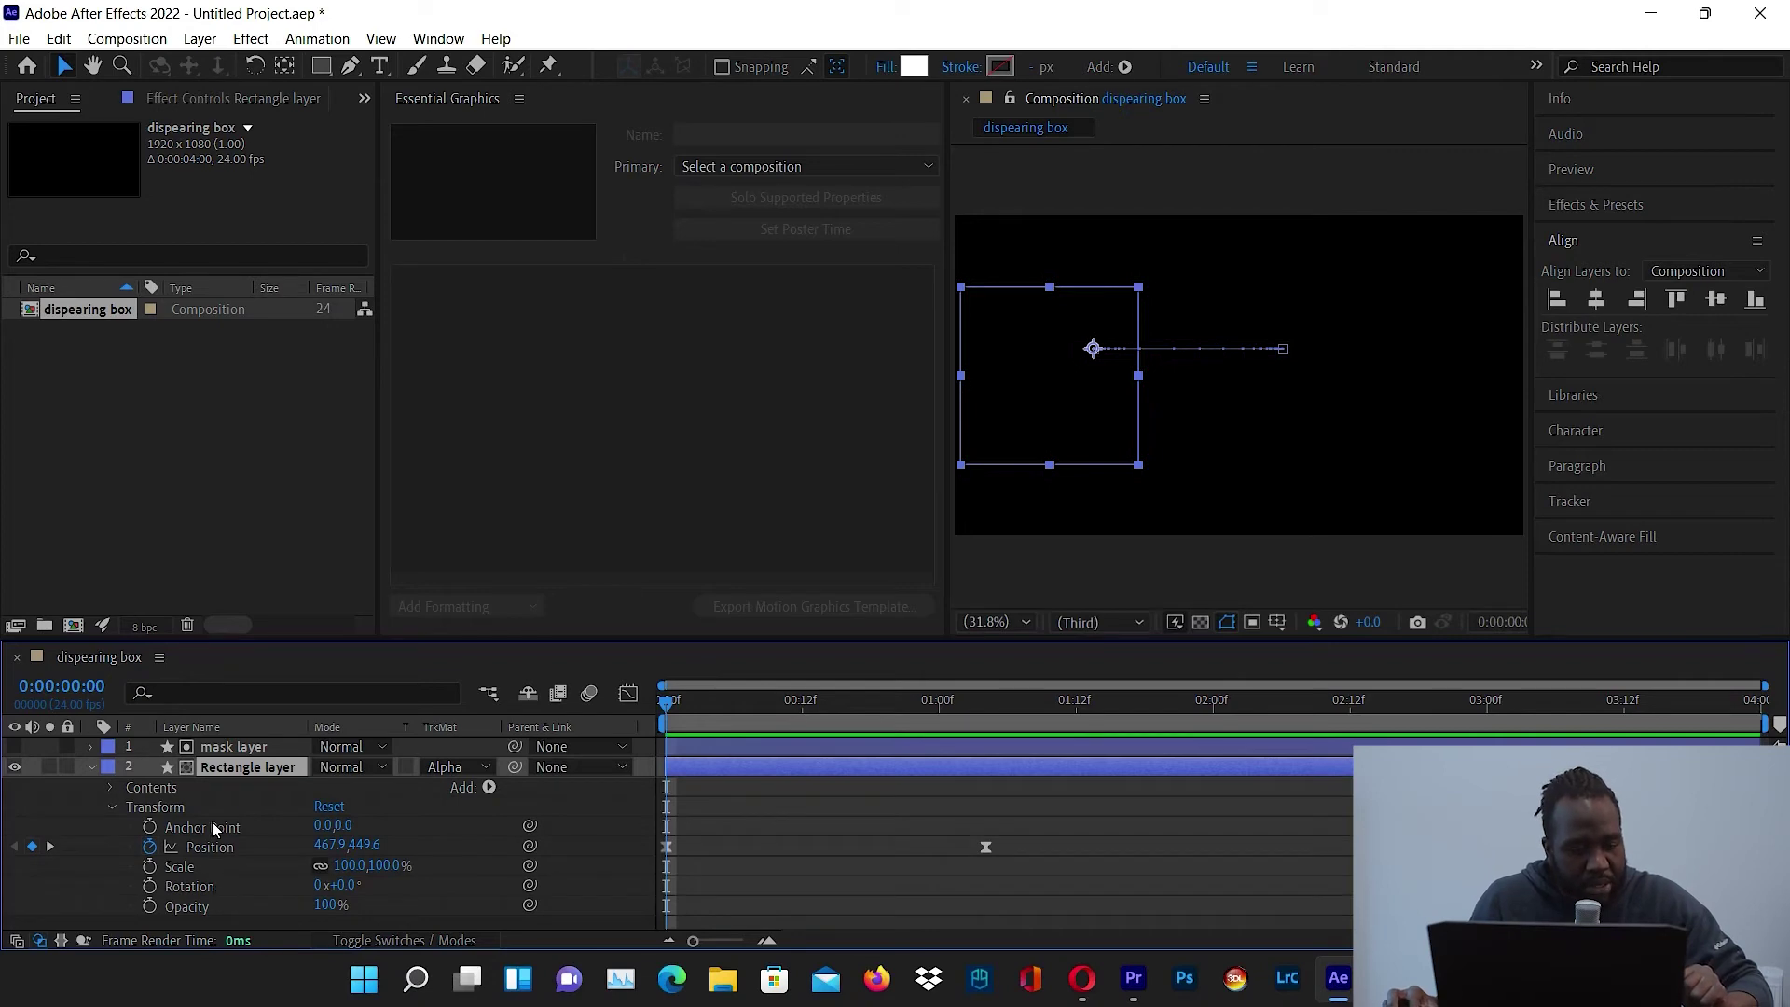
left_click(105, 787)
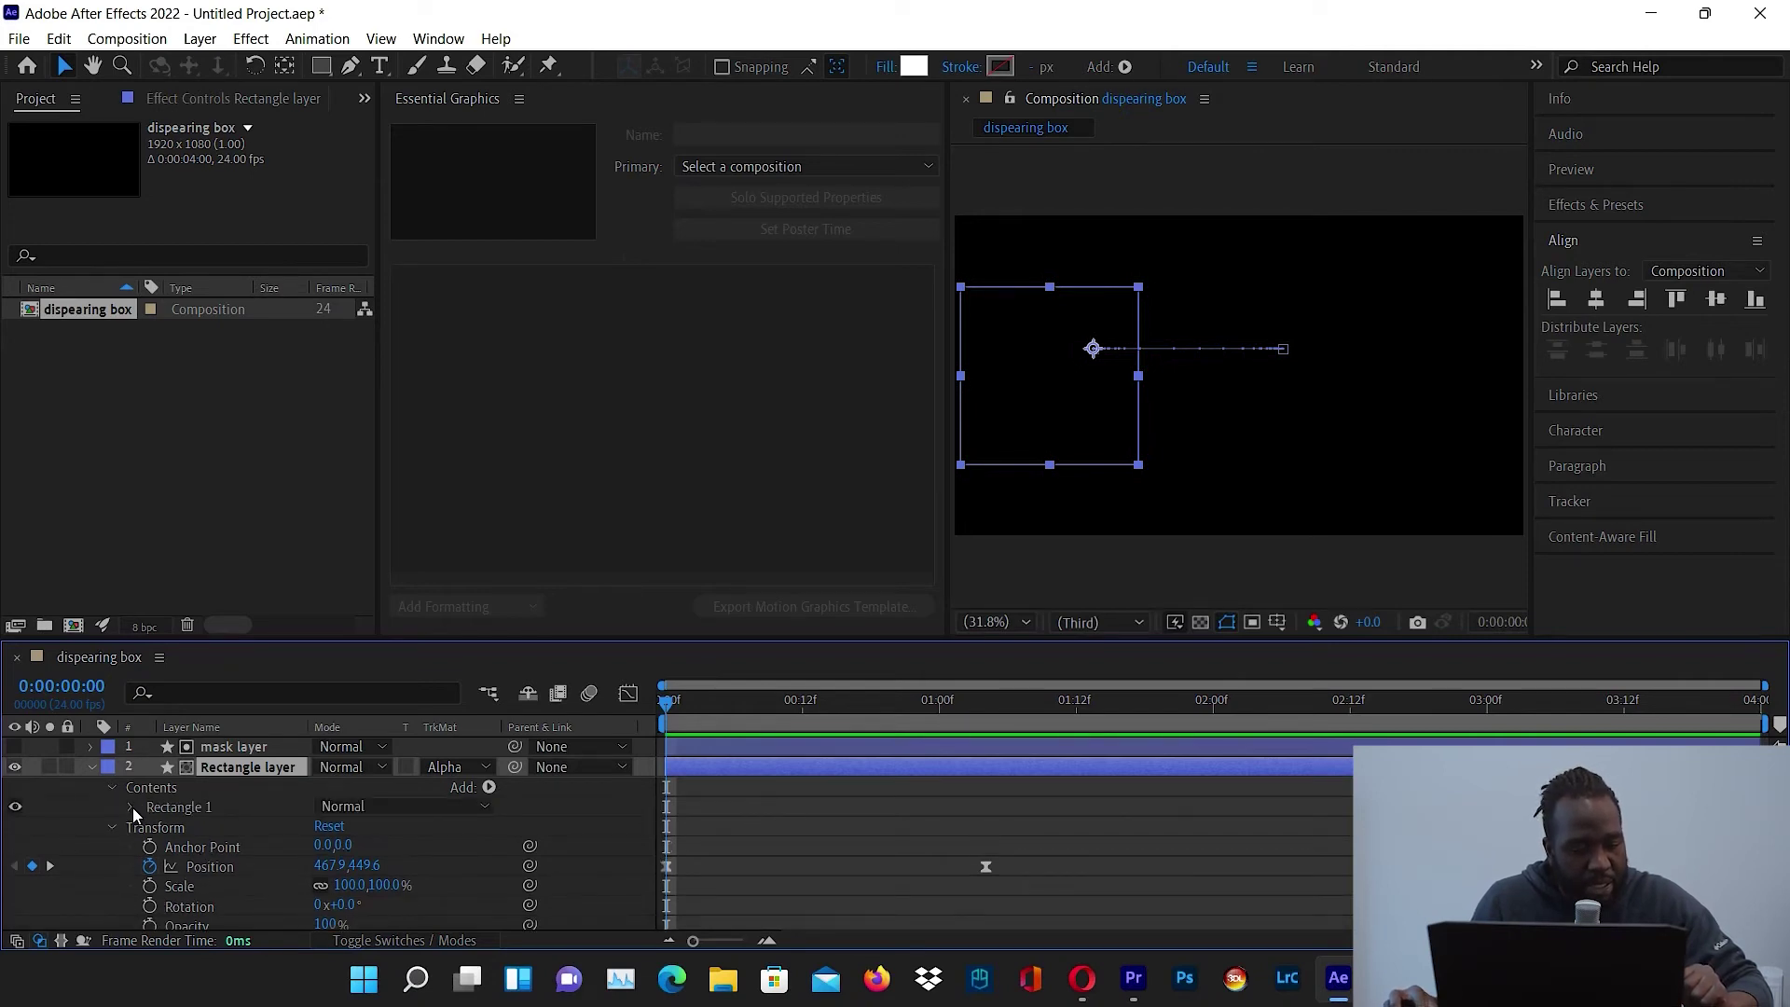
left_click(130, 807)
scroll(146, 833, "down", 2)
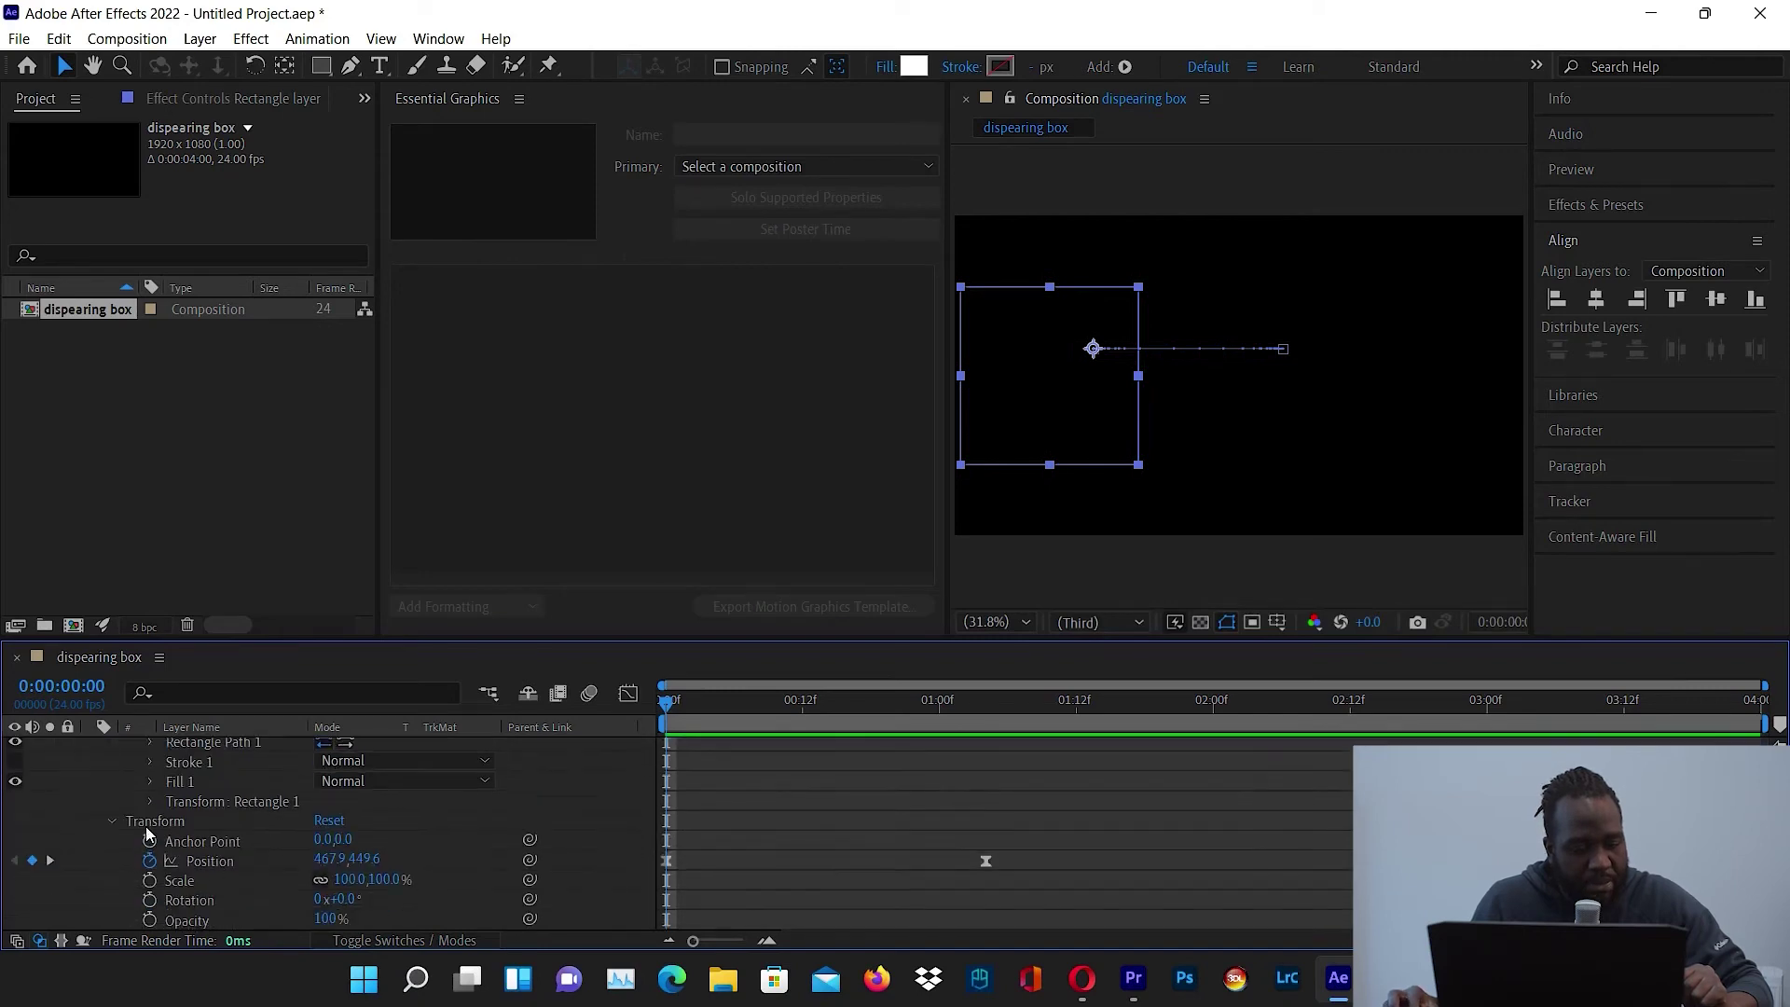
left_click(151, 783)
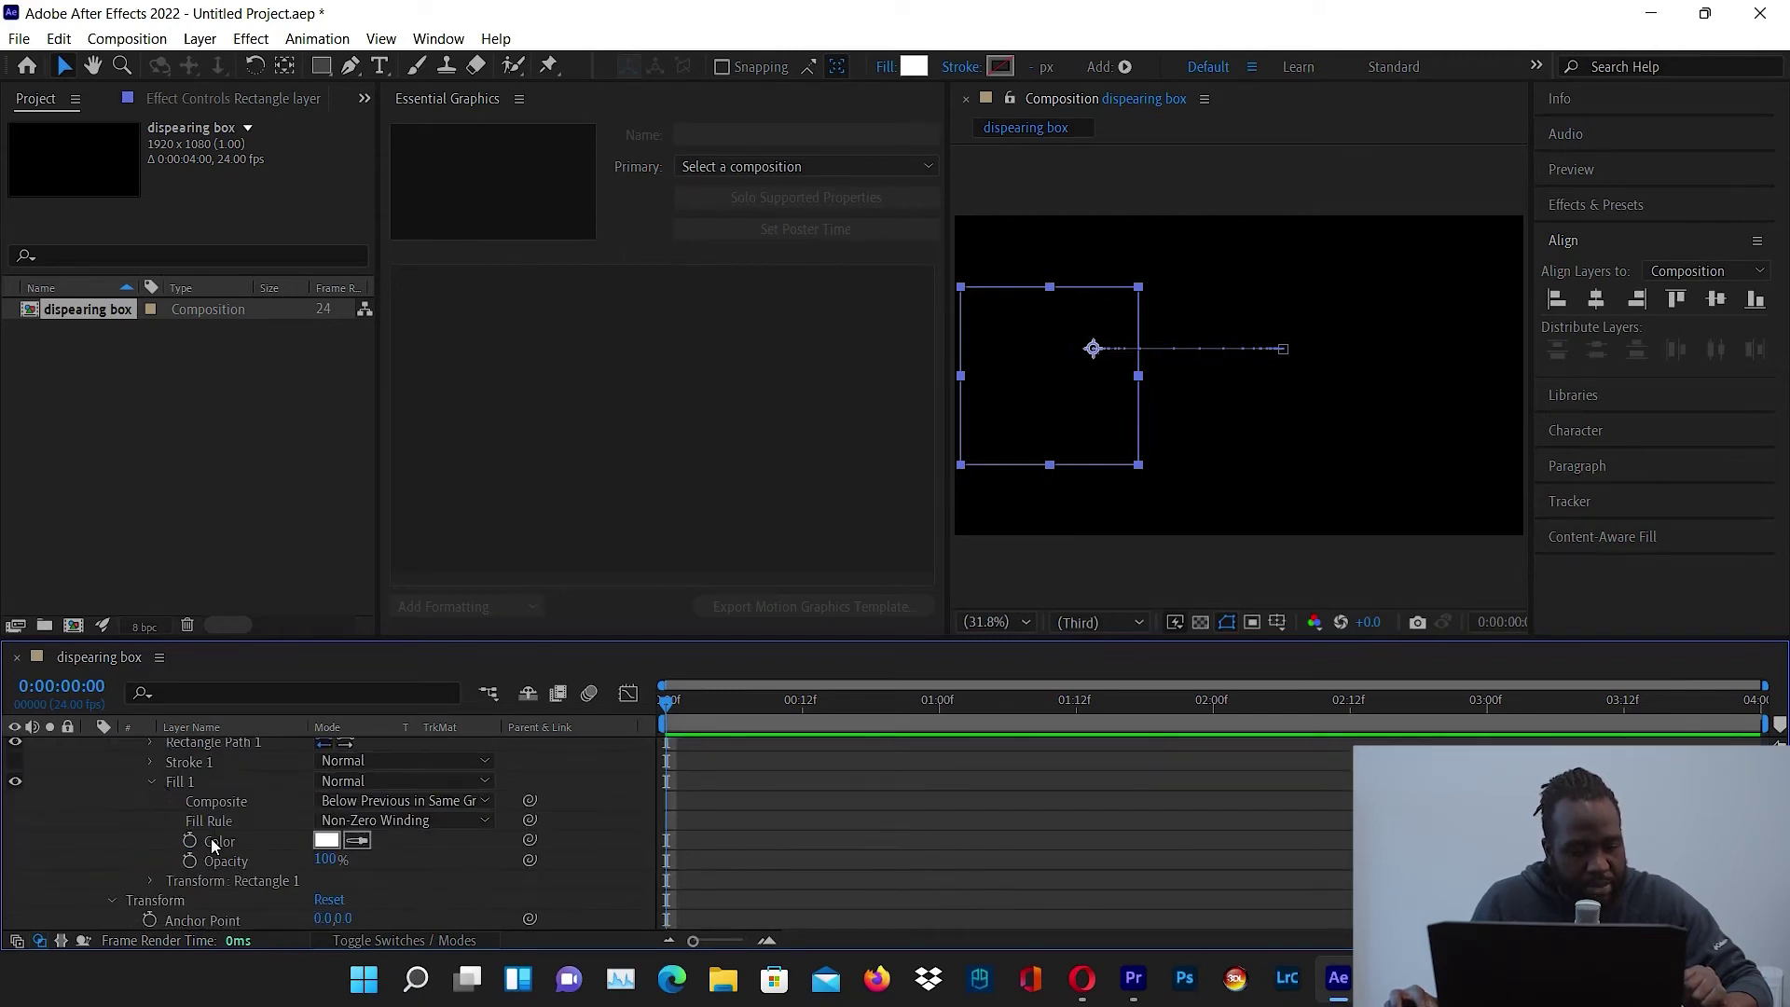
left_click(270, 837)
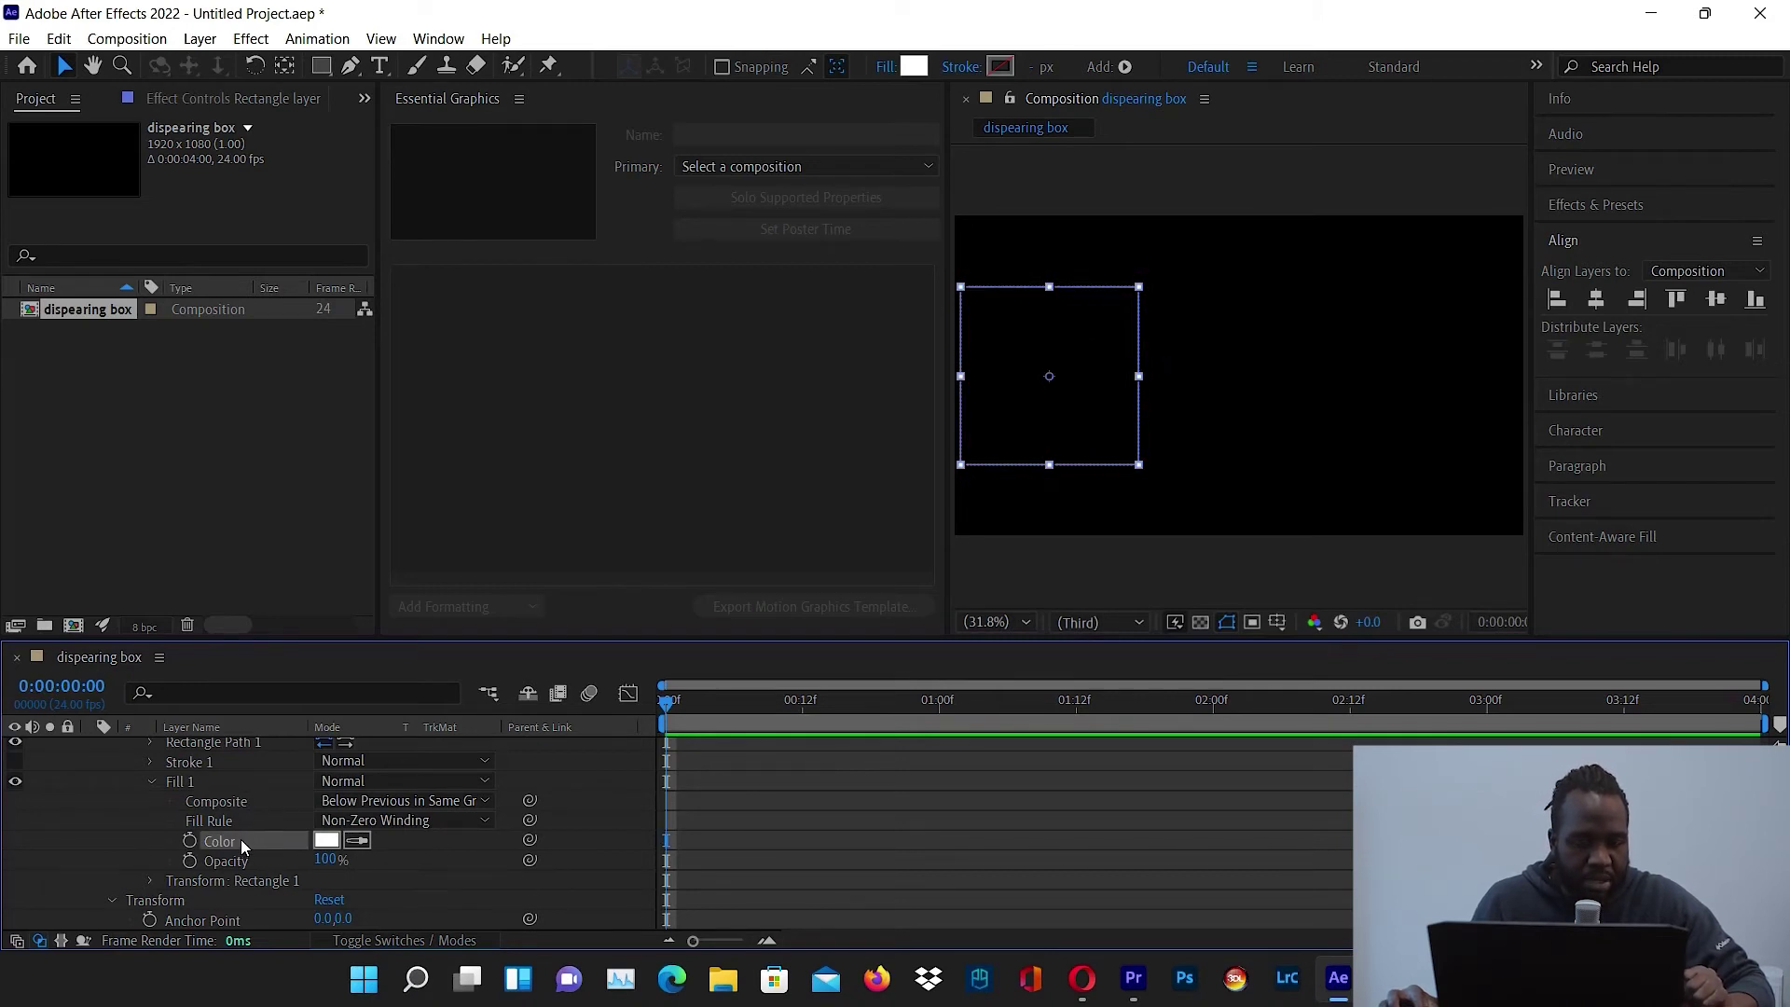
left_click_drag(241, 839, 481, 364)
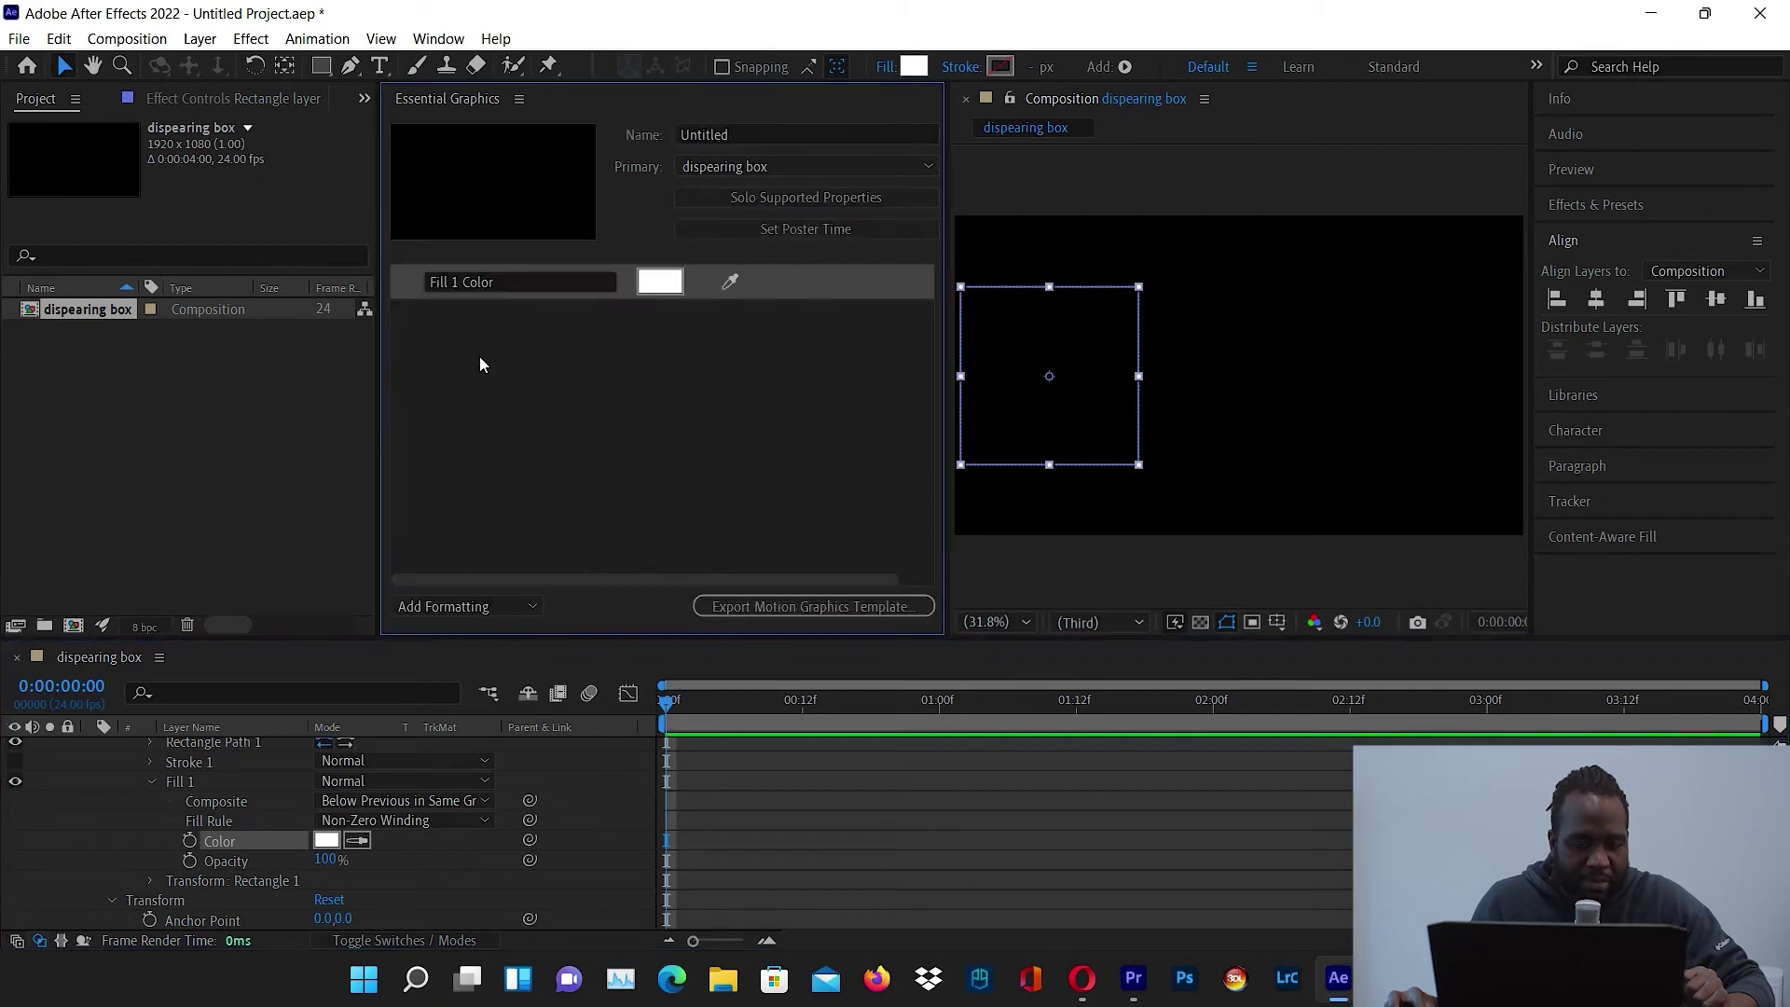
- Rename the fill color control in Essential Graphics to "Rectangle Color"
left_click(462, 289)
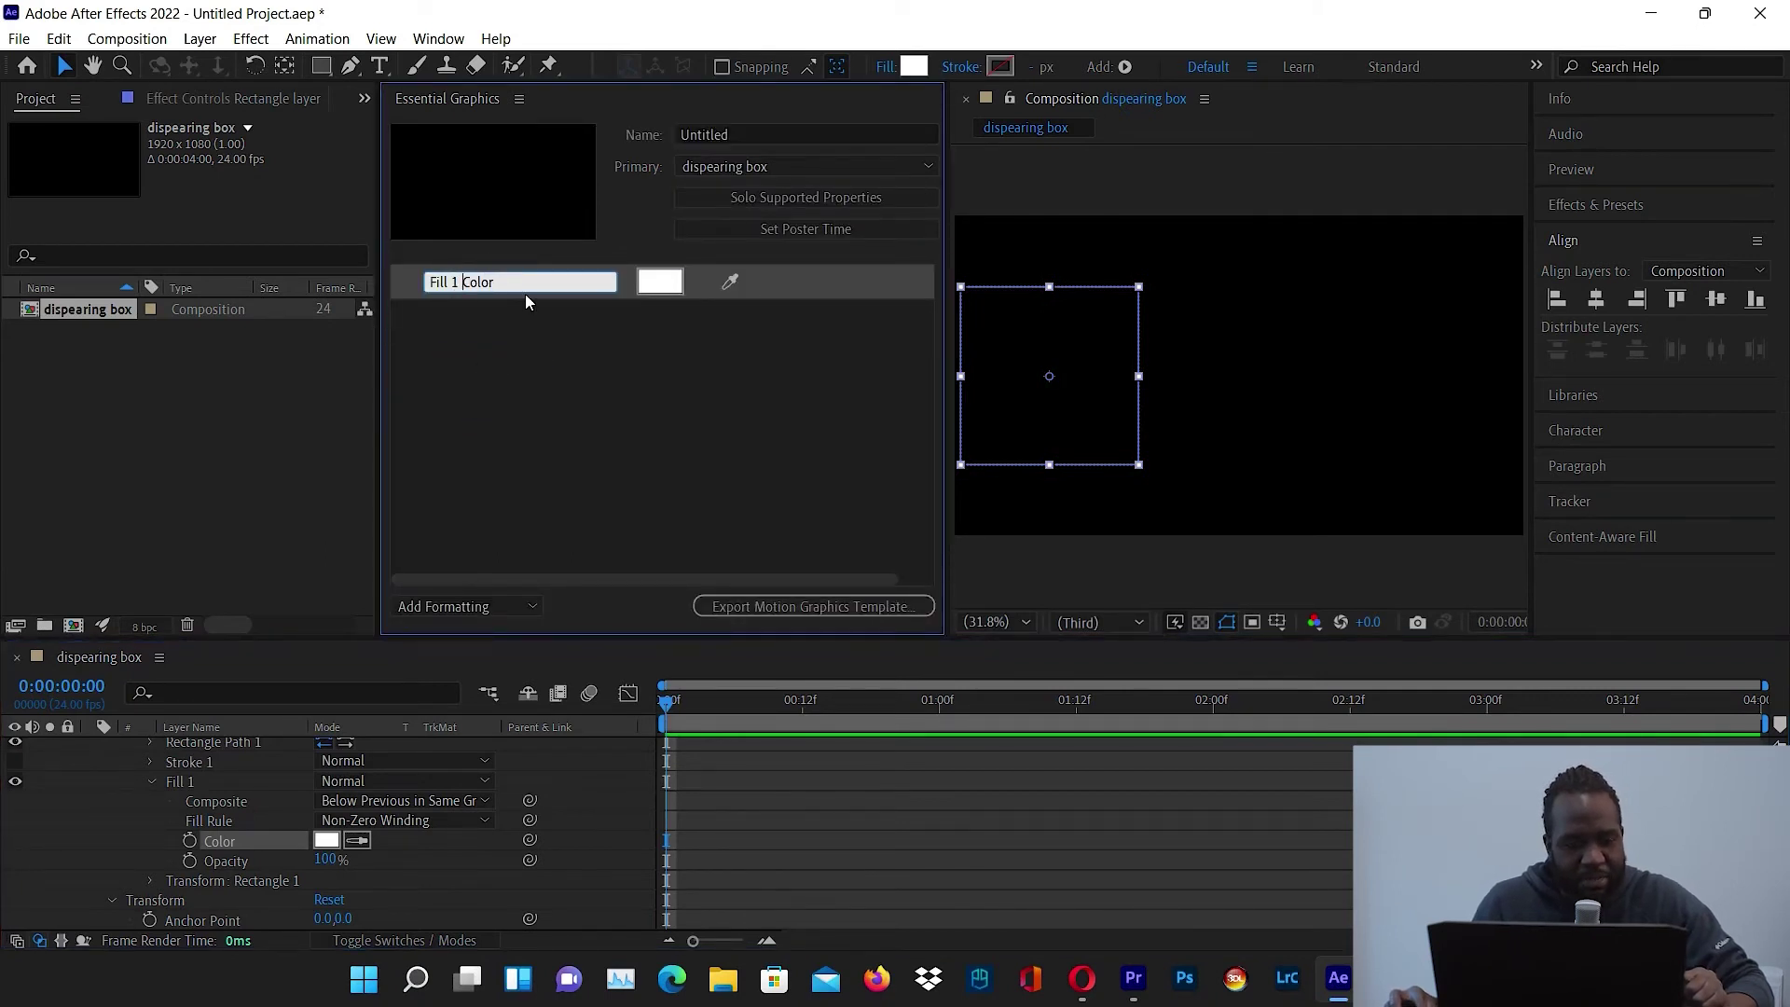
key("BackSpace")
key("BackSpace")
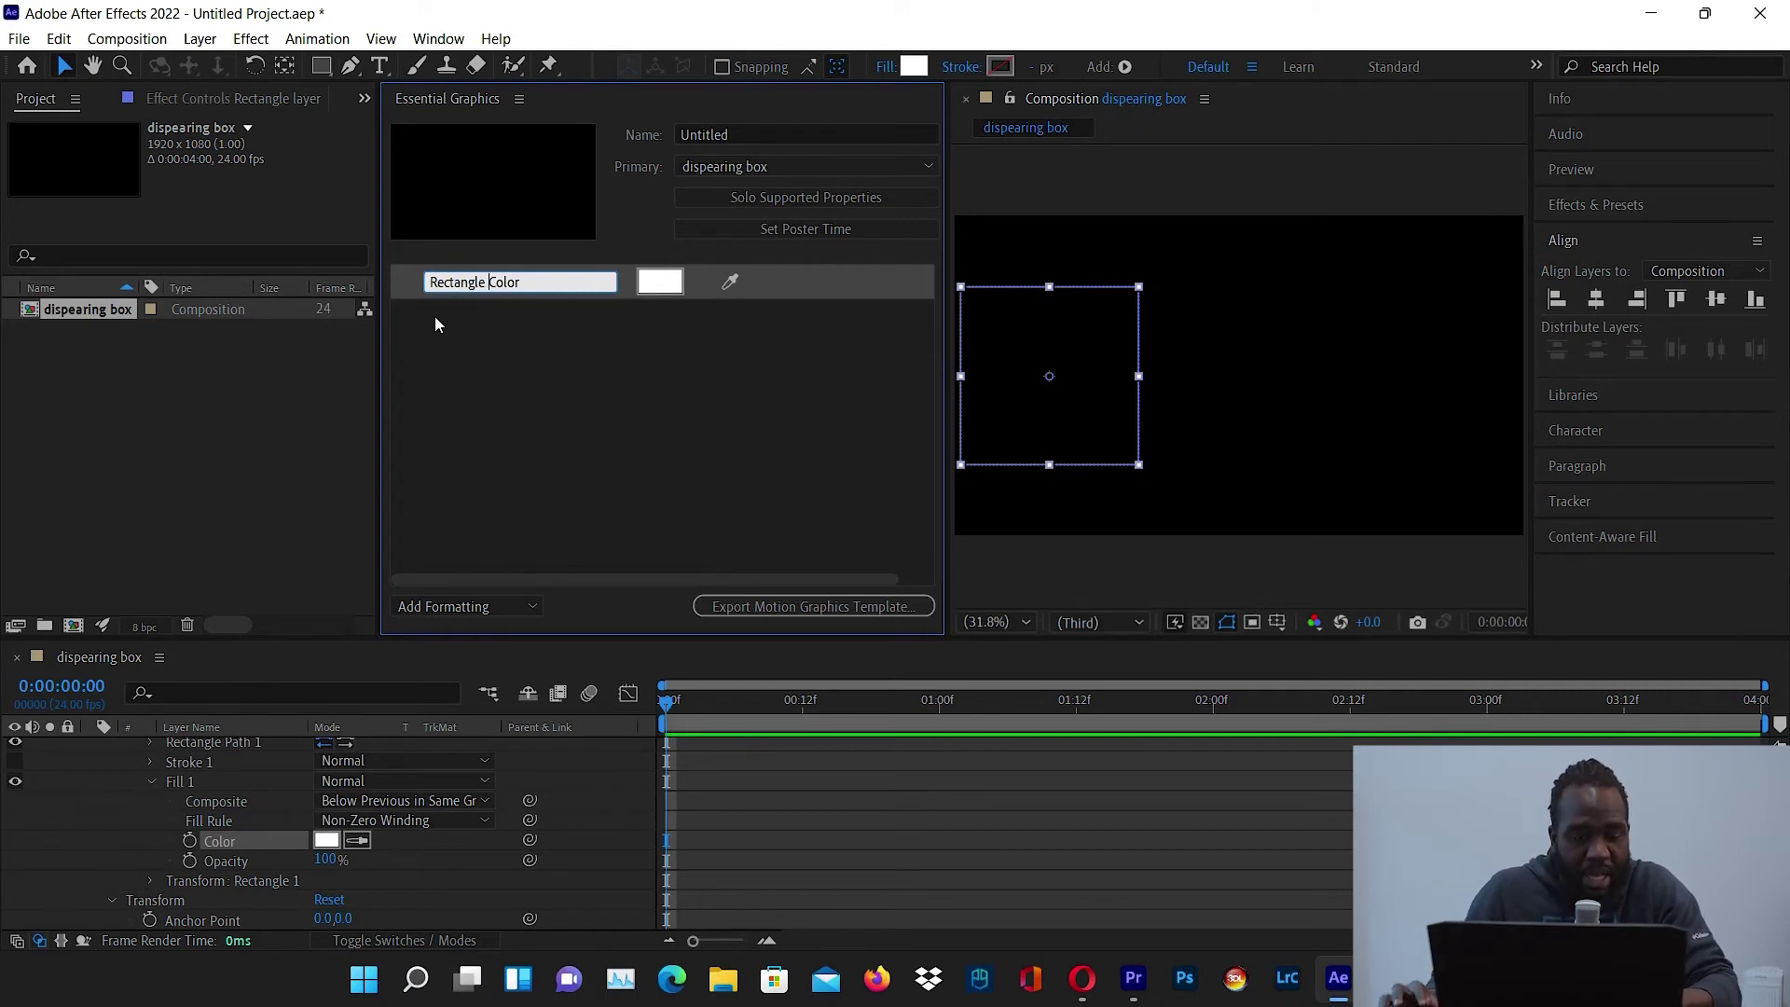
left_click(721, 460)
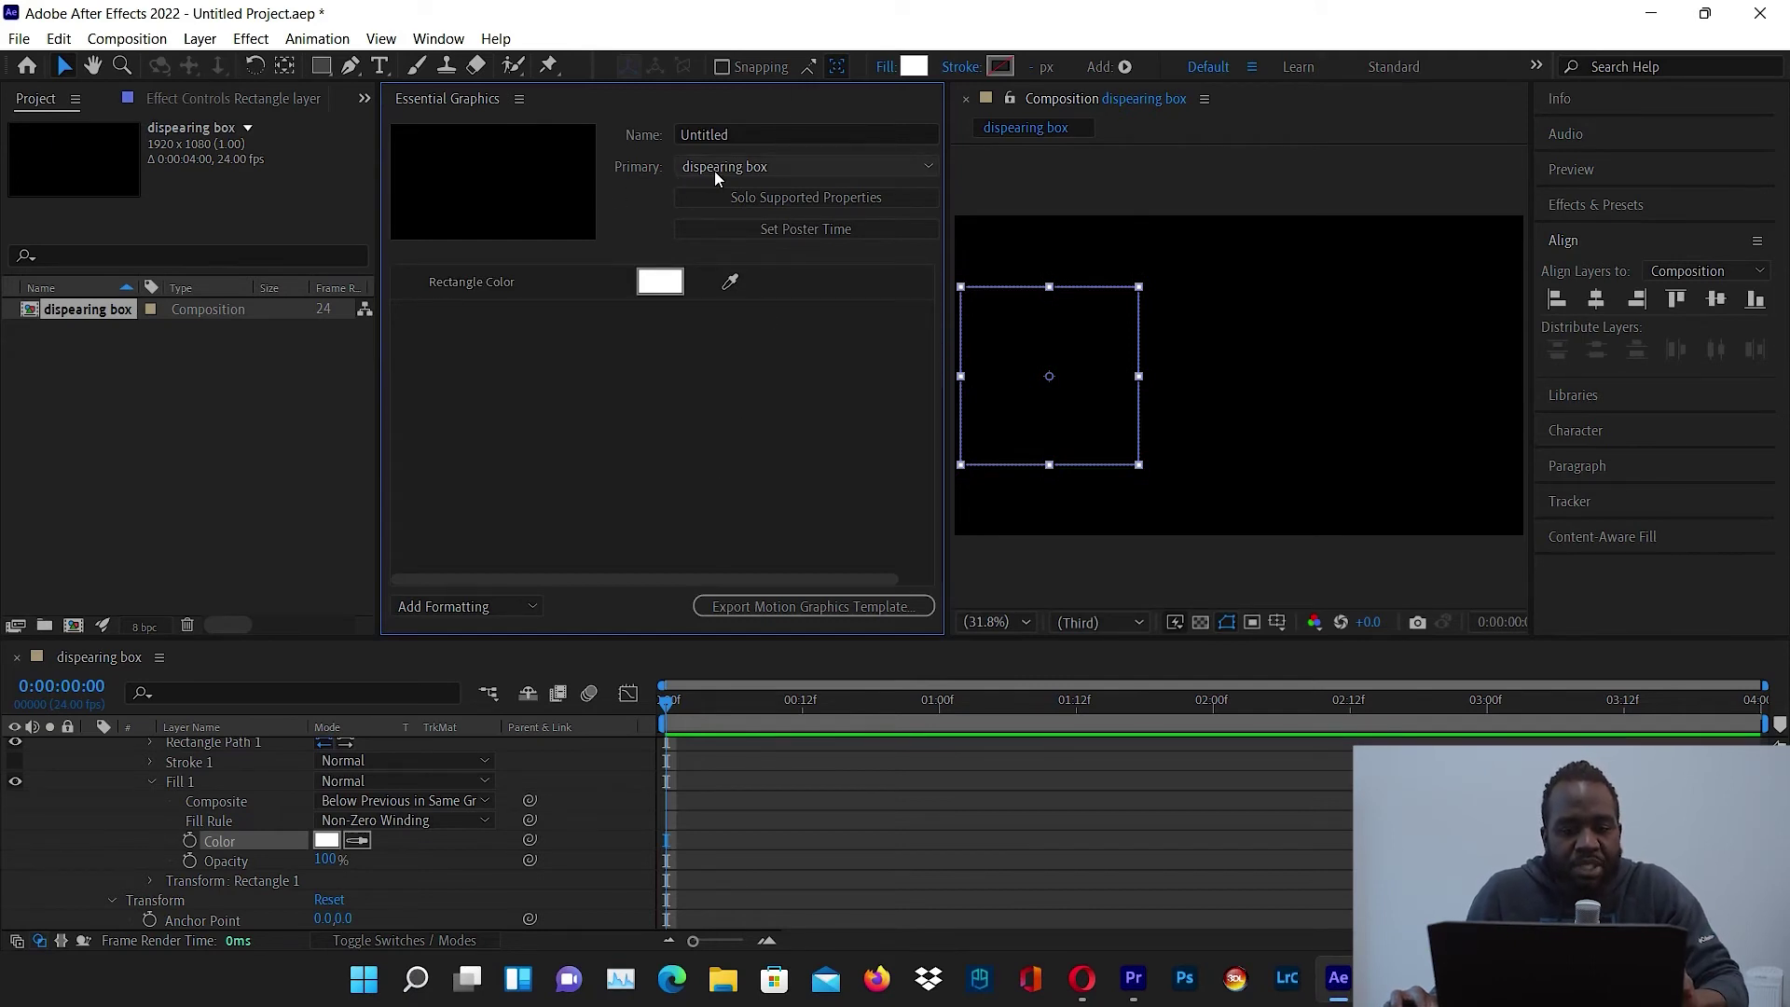
- Name the motion graphics template "Rectangle animation"
left_click(761, 131)
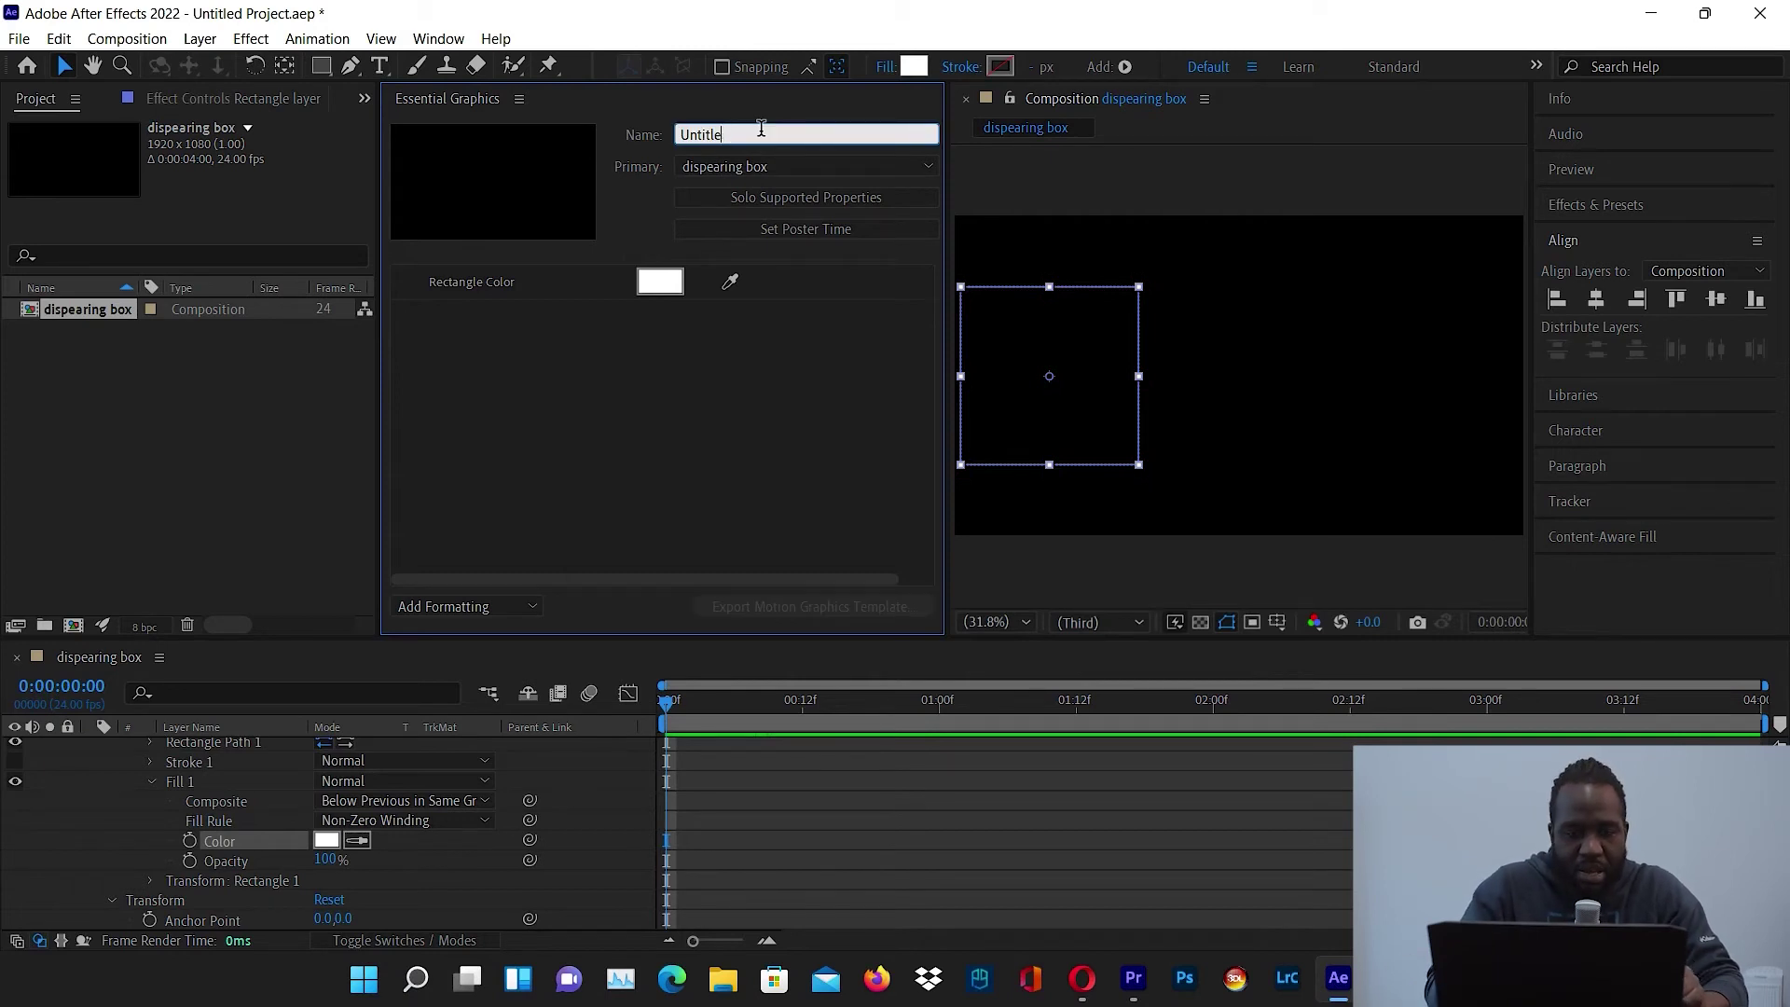
key("BackSpace")
key("BackSpace")
key("BackSpace")
key("BackSpace")
key("BackSpace")
key("BackSpace")
key("BackSpace")
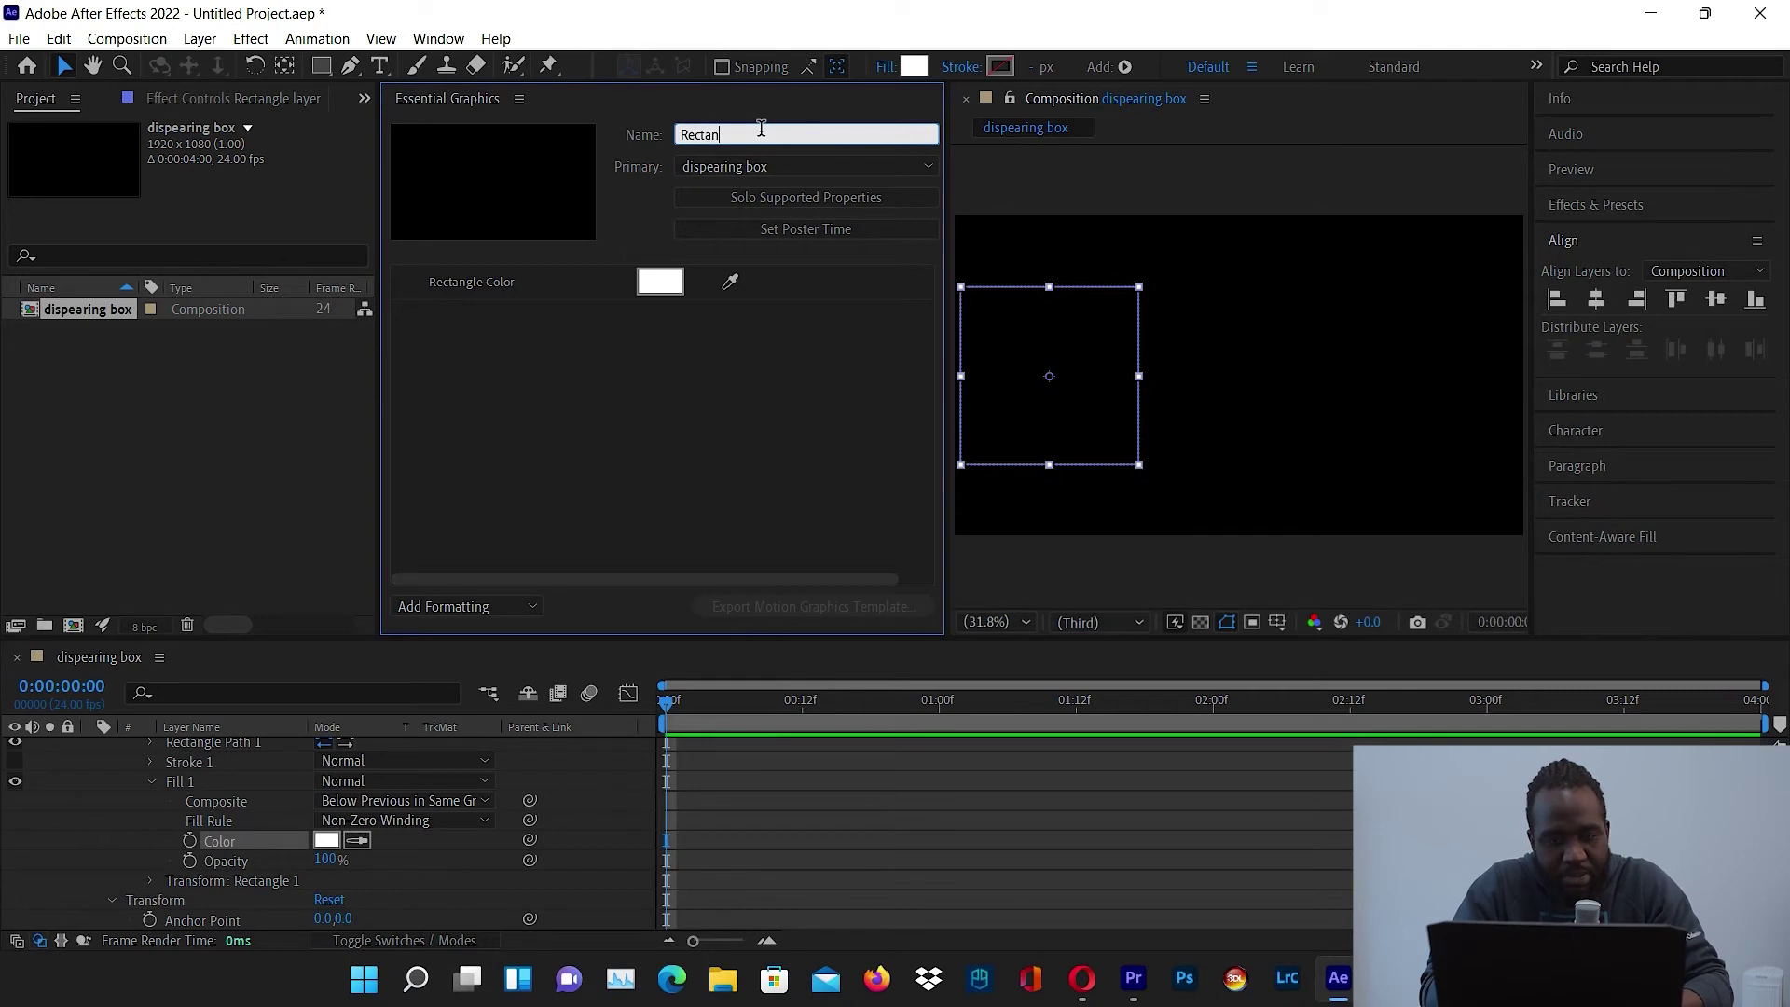
type("e animation")
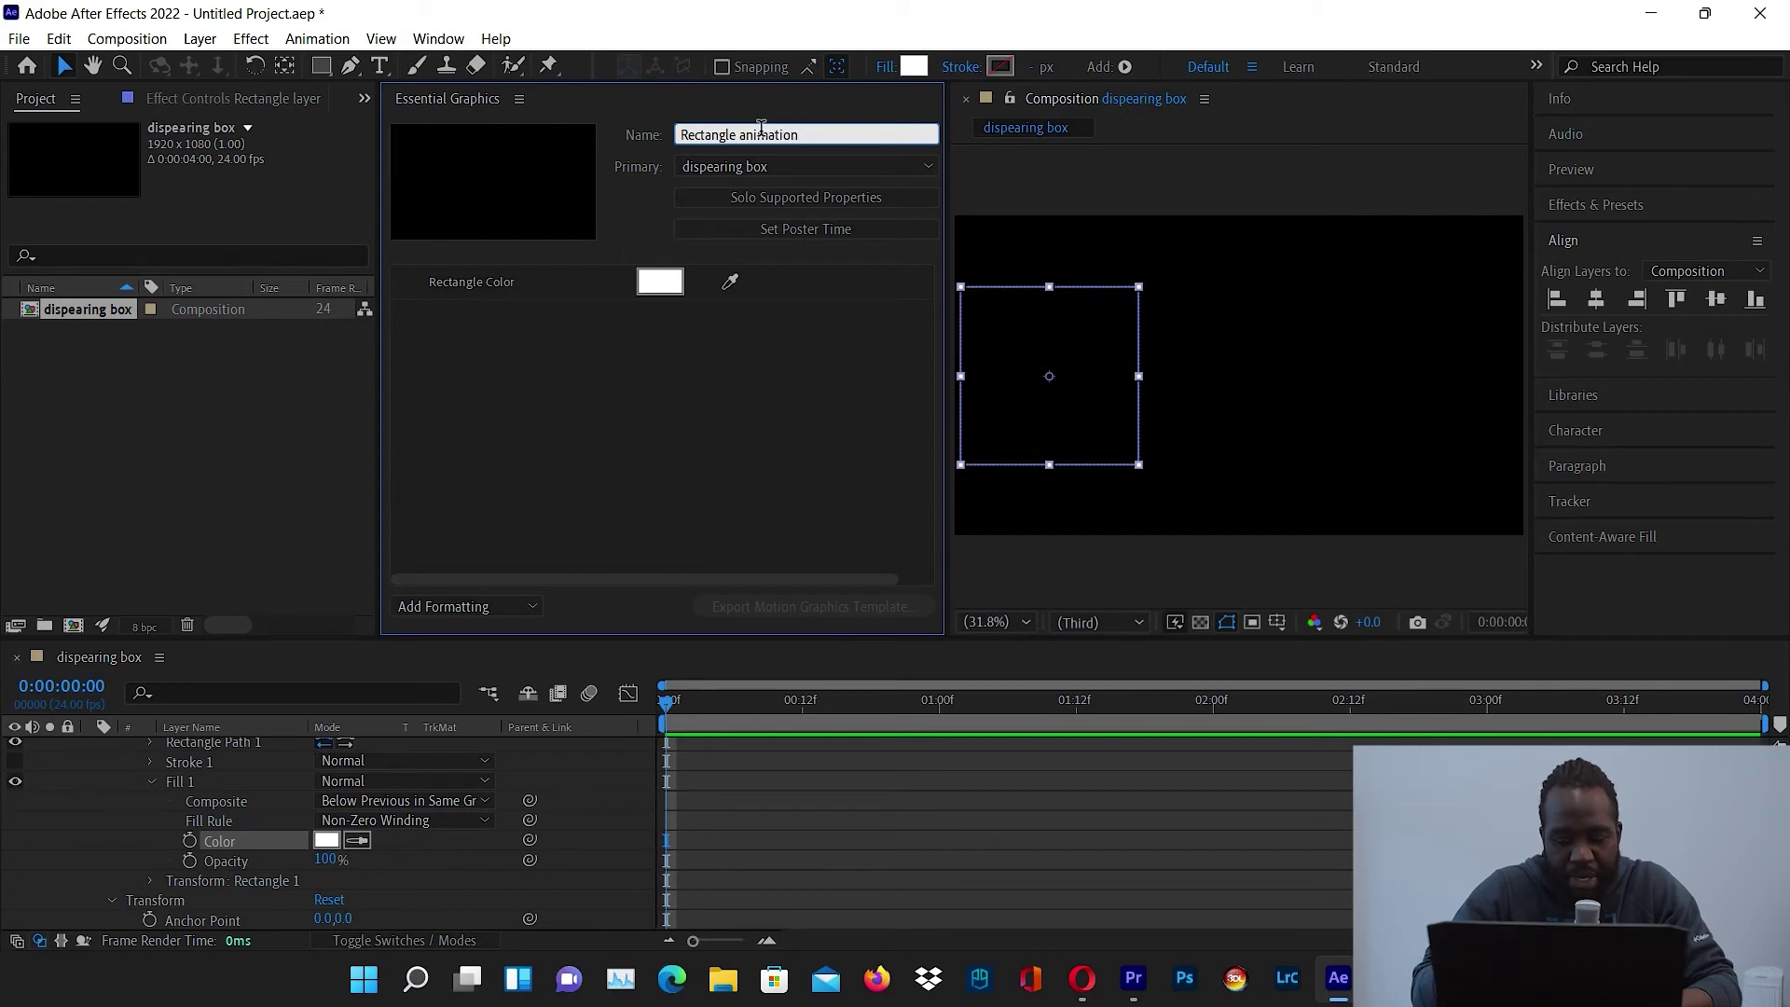
key("Return")
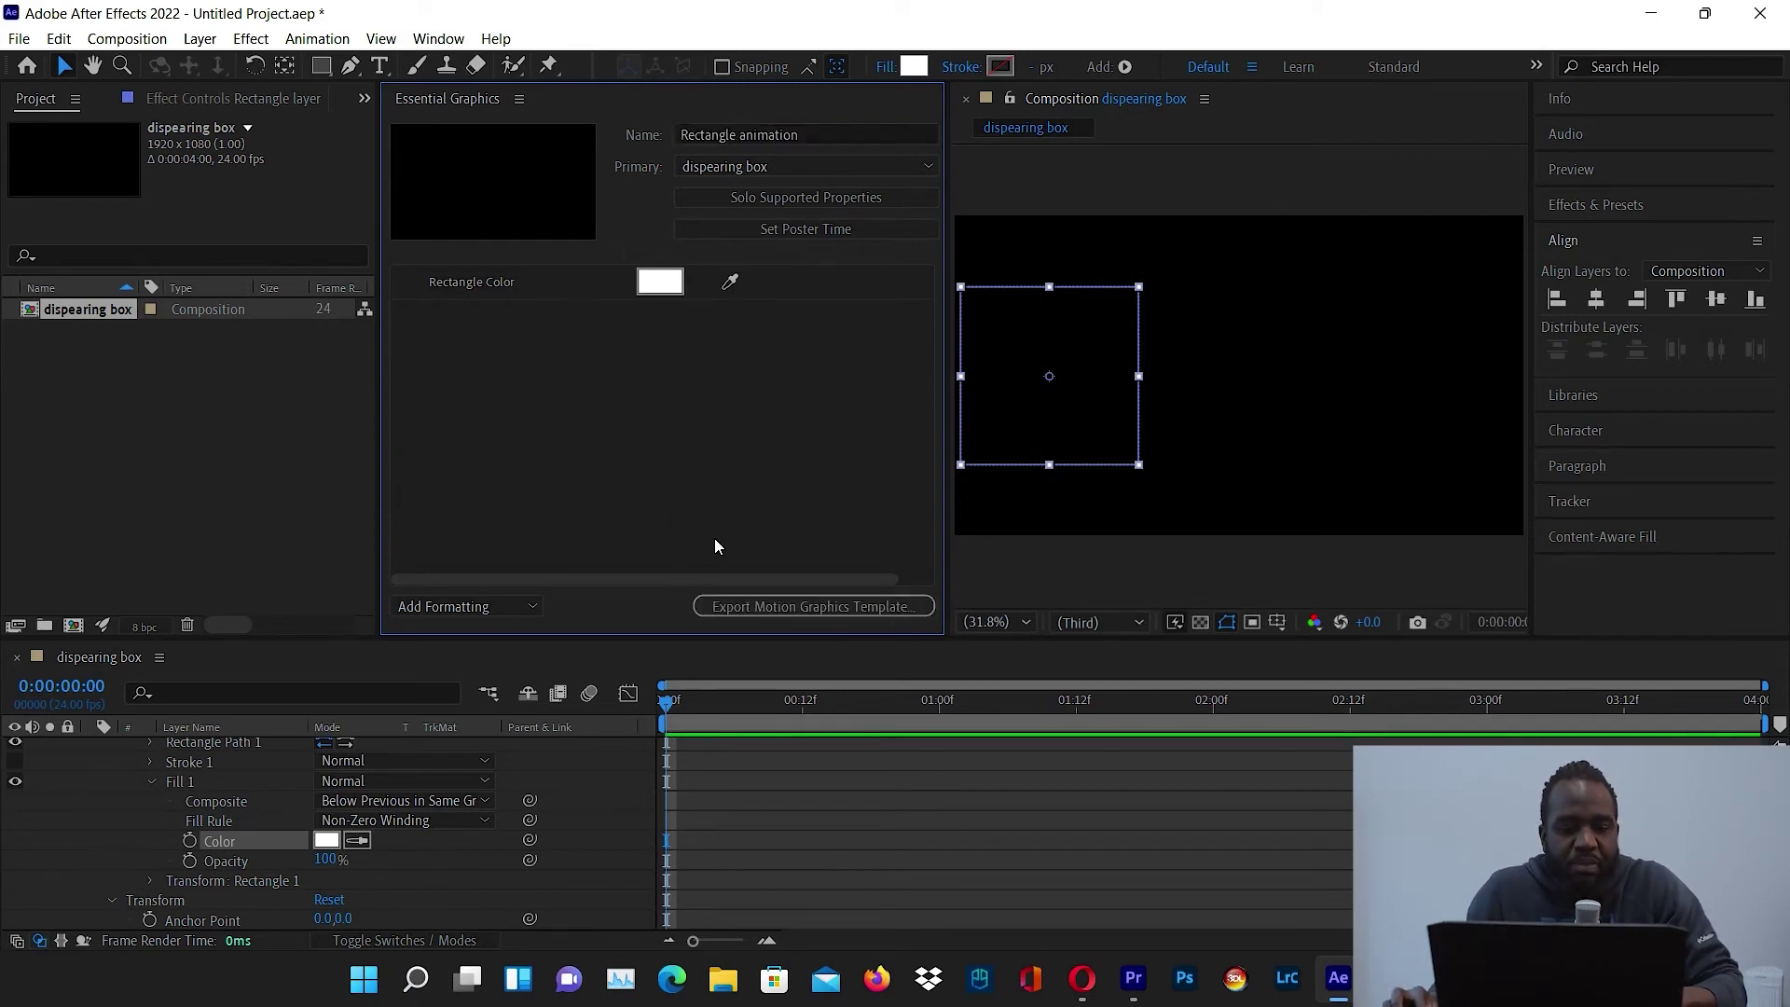
- Start the Motion Graphics template export and save the project as "Rectangle animation.aep" in the After effects folder
left_click(765, 623)
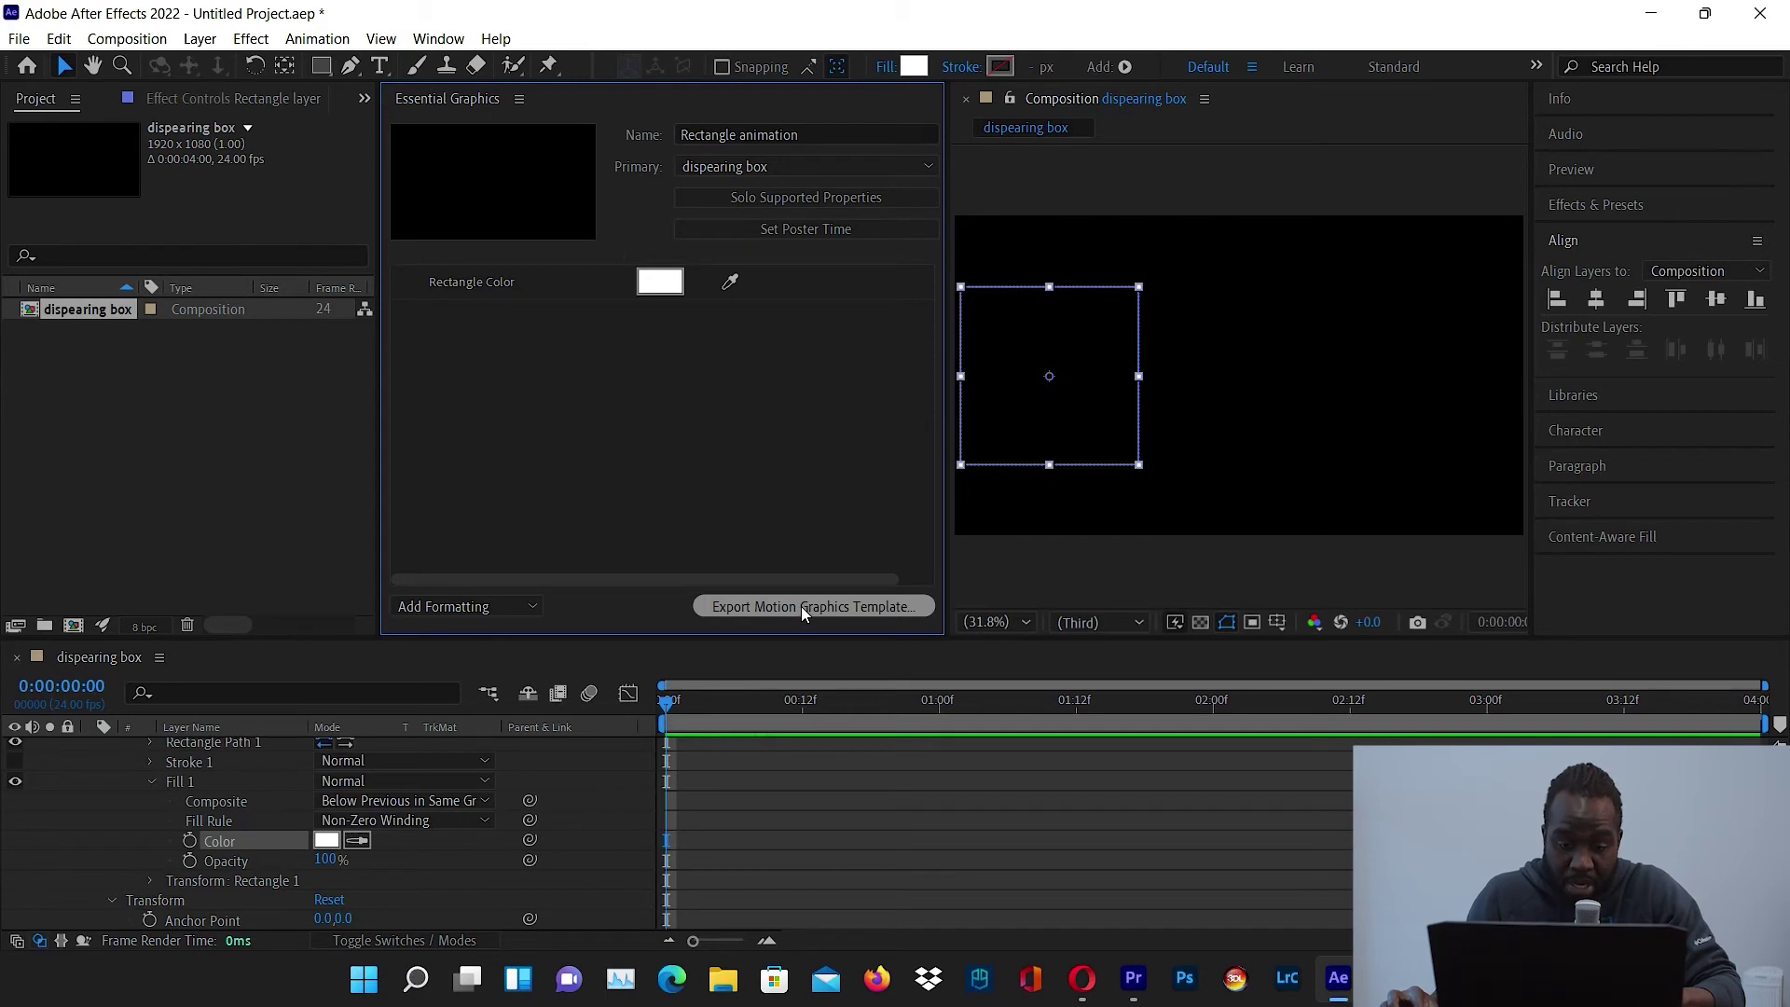
left_click(802, 606)
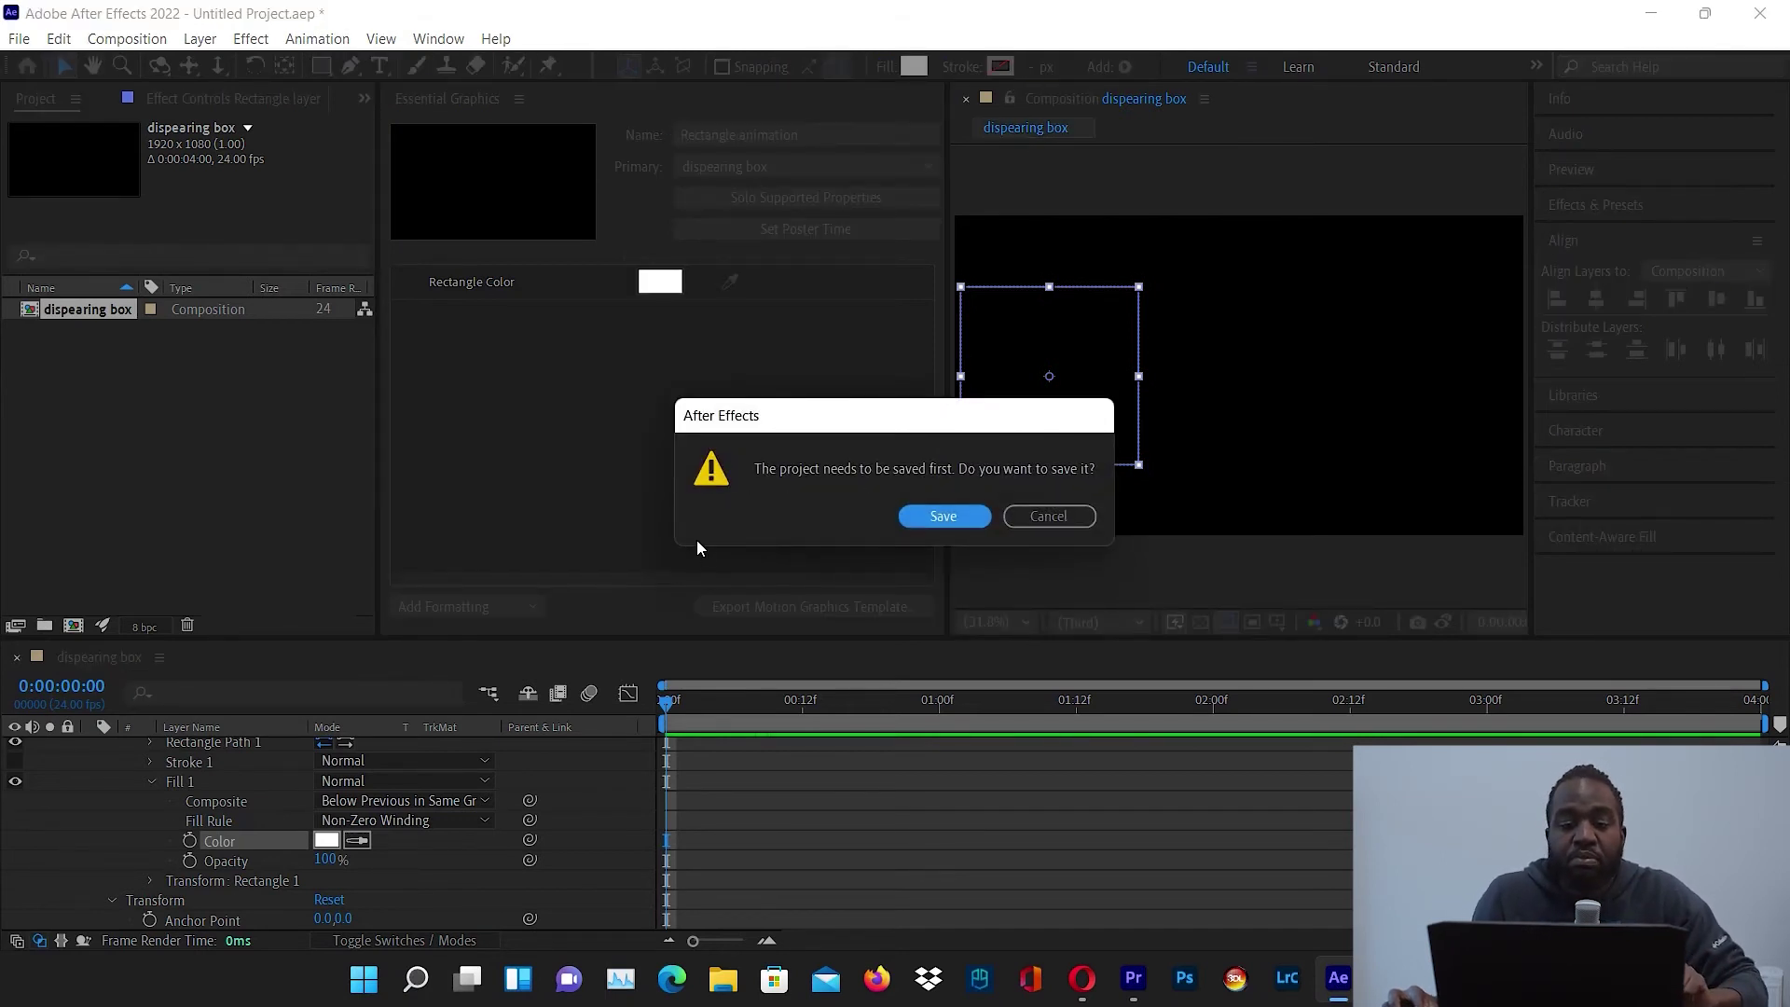
left_click(943, 514)
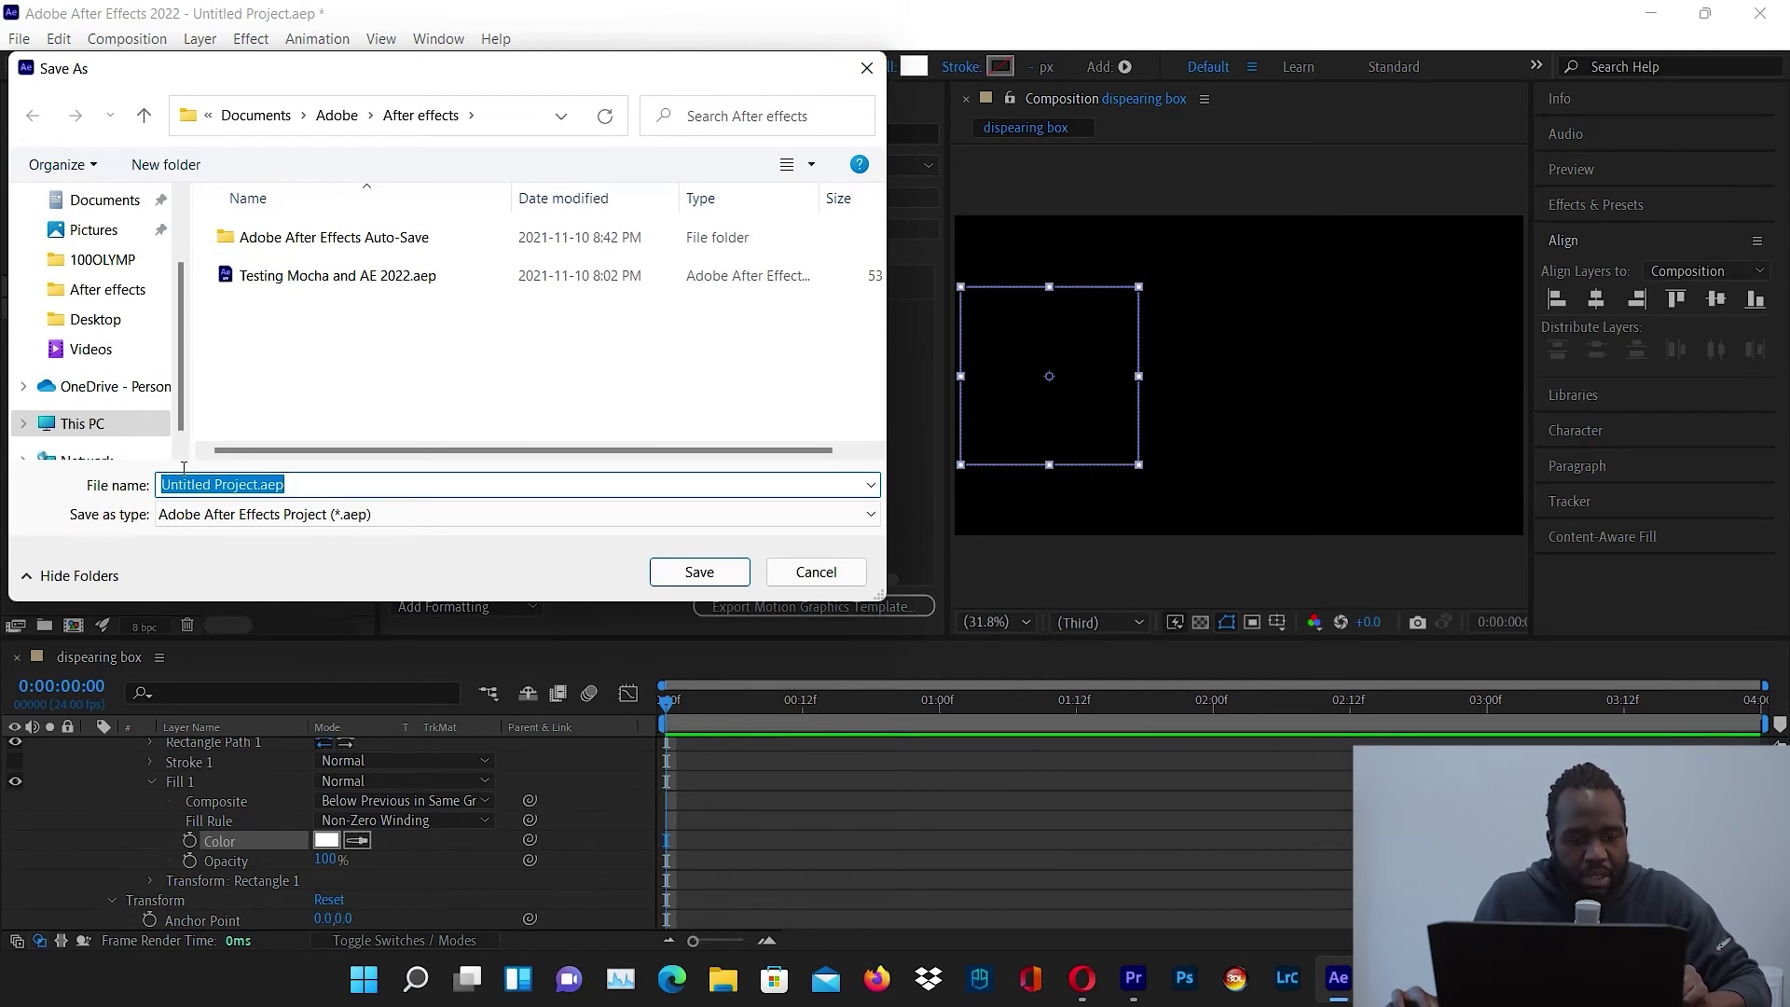
left_click(255, 484)
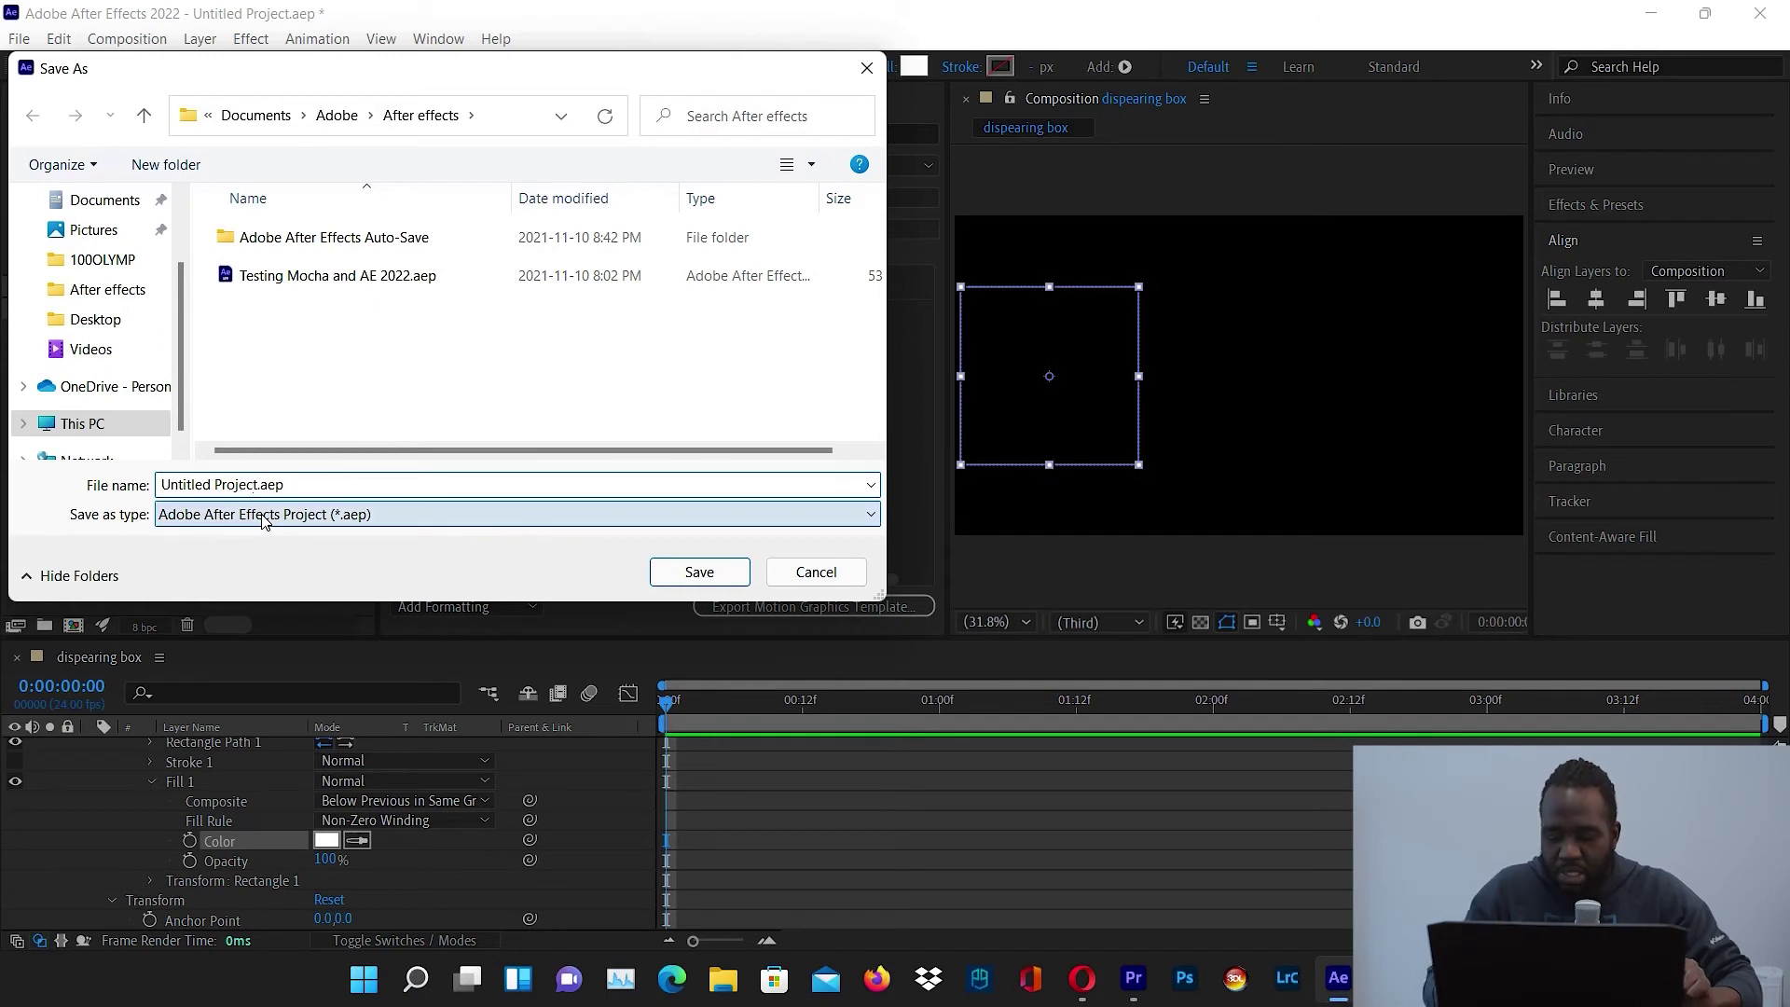
key("BackSpace")
key("BackSpace")
key("BackSpace")
key("BackSpace")
key("BackSpace")
key("BackSpace")
key("BackSpace")
key("BackSpace")
key("BackSpace")
key("BackSpace")
key("BackSpace")
key("BackSpace")
key("BackSpace")
key("BackSpace")
key("BackSpace")
key("BackSpace")
type("Rectan")
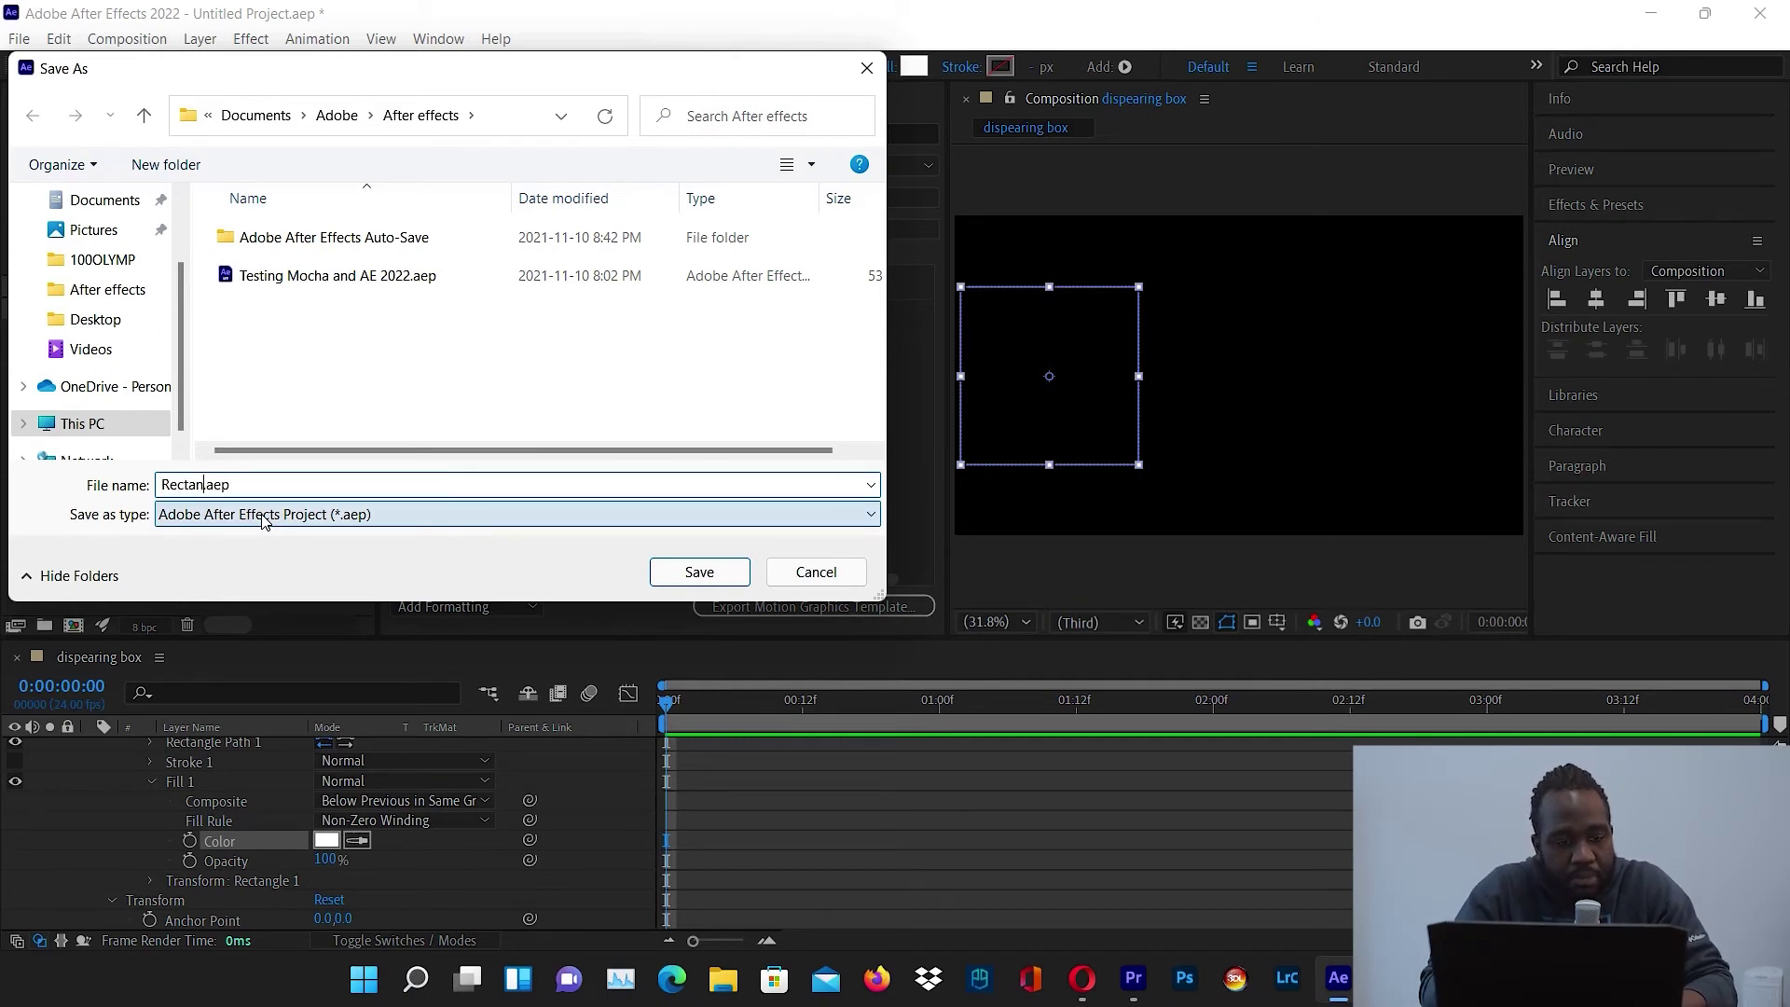
type("gle ")
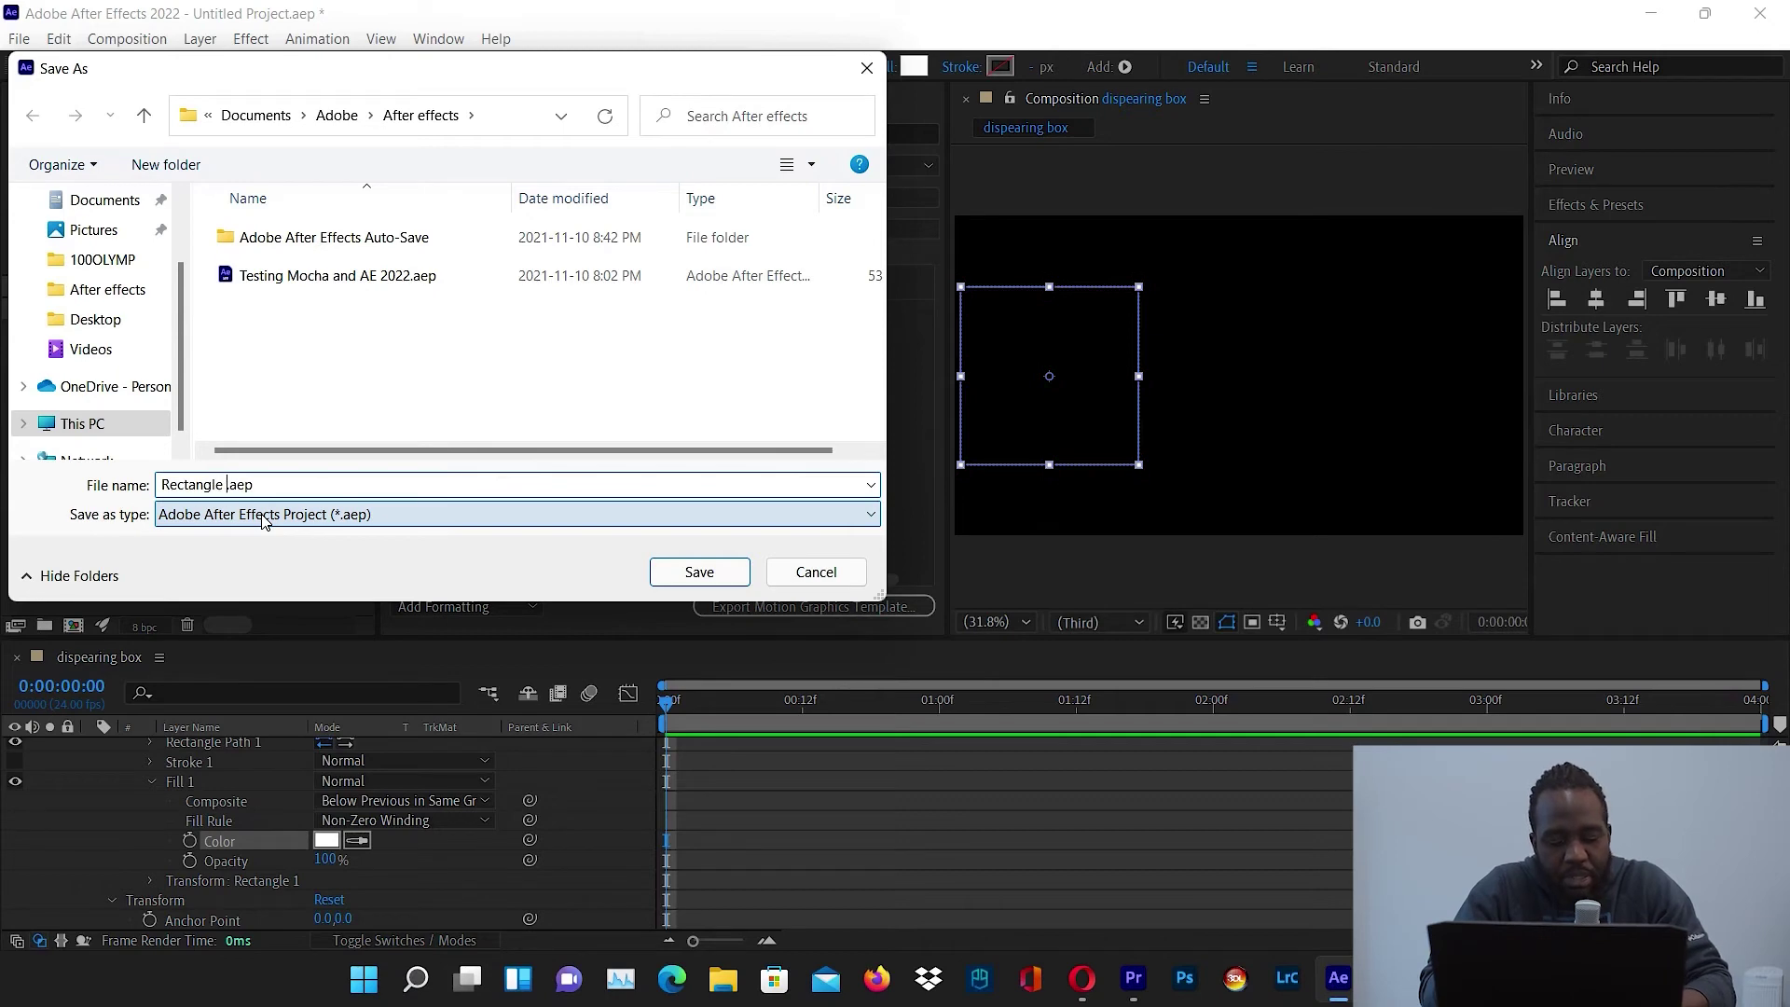
type("animat")
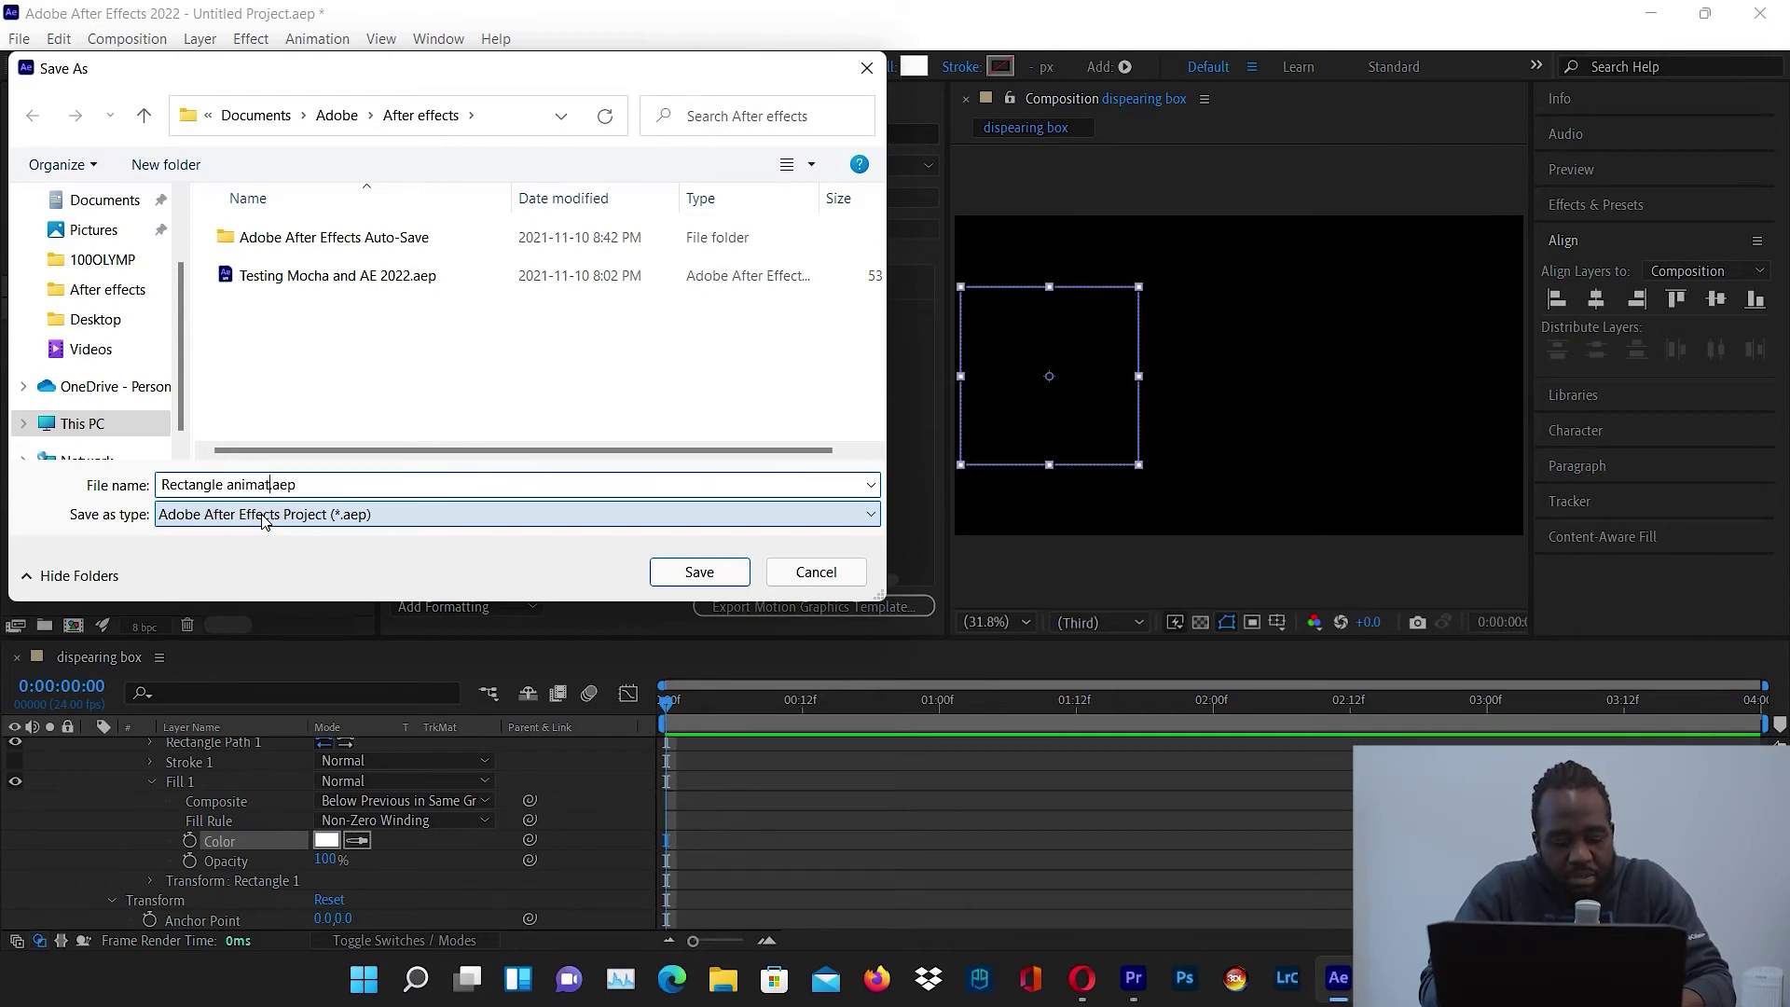
type("ion")
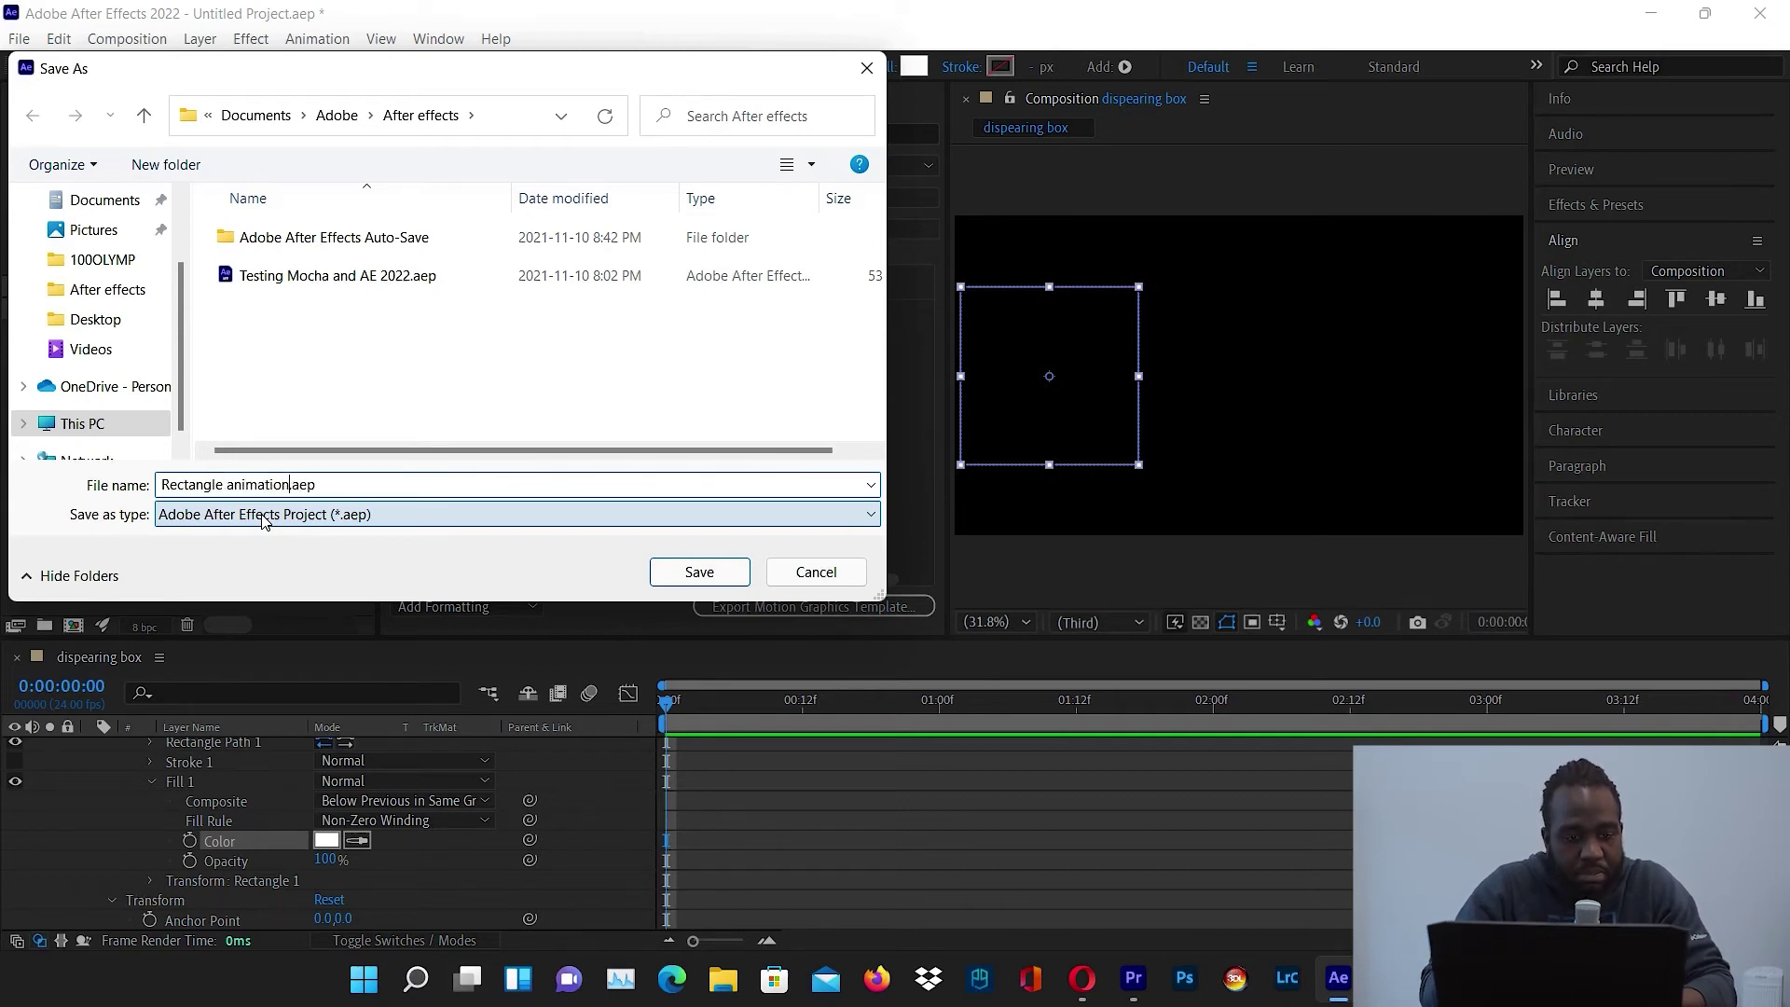
left_click(680, 573)
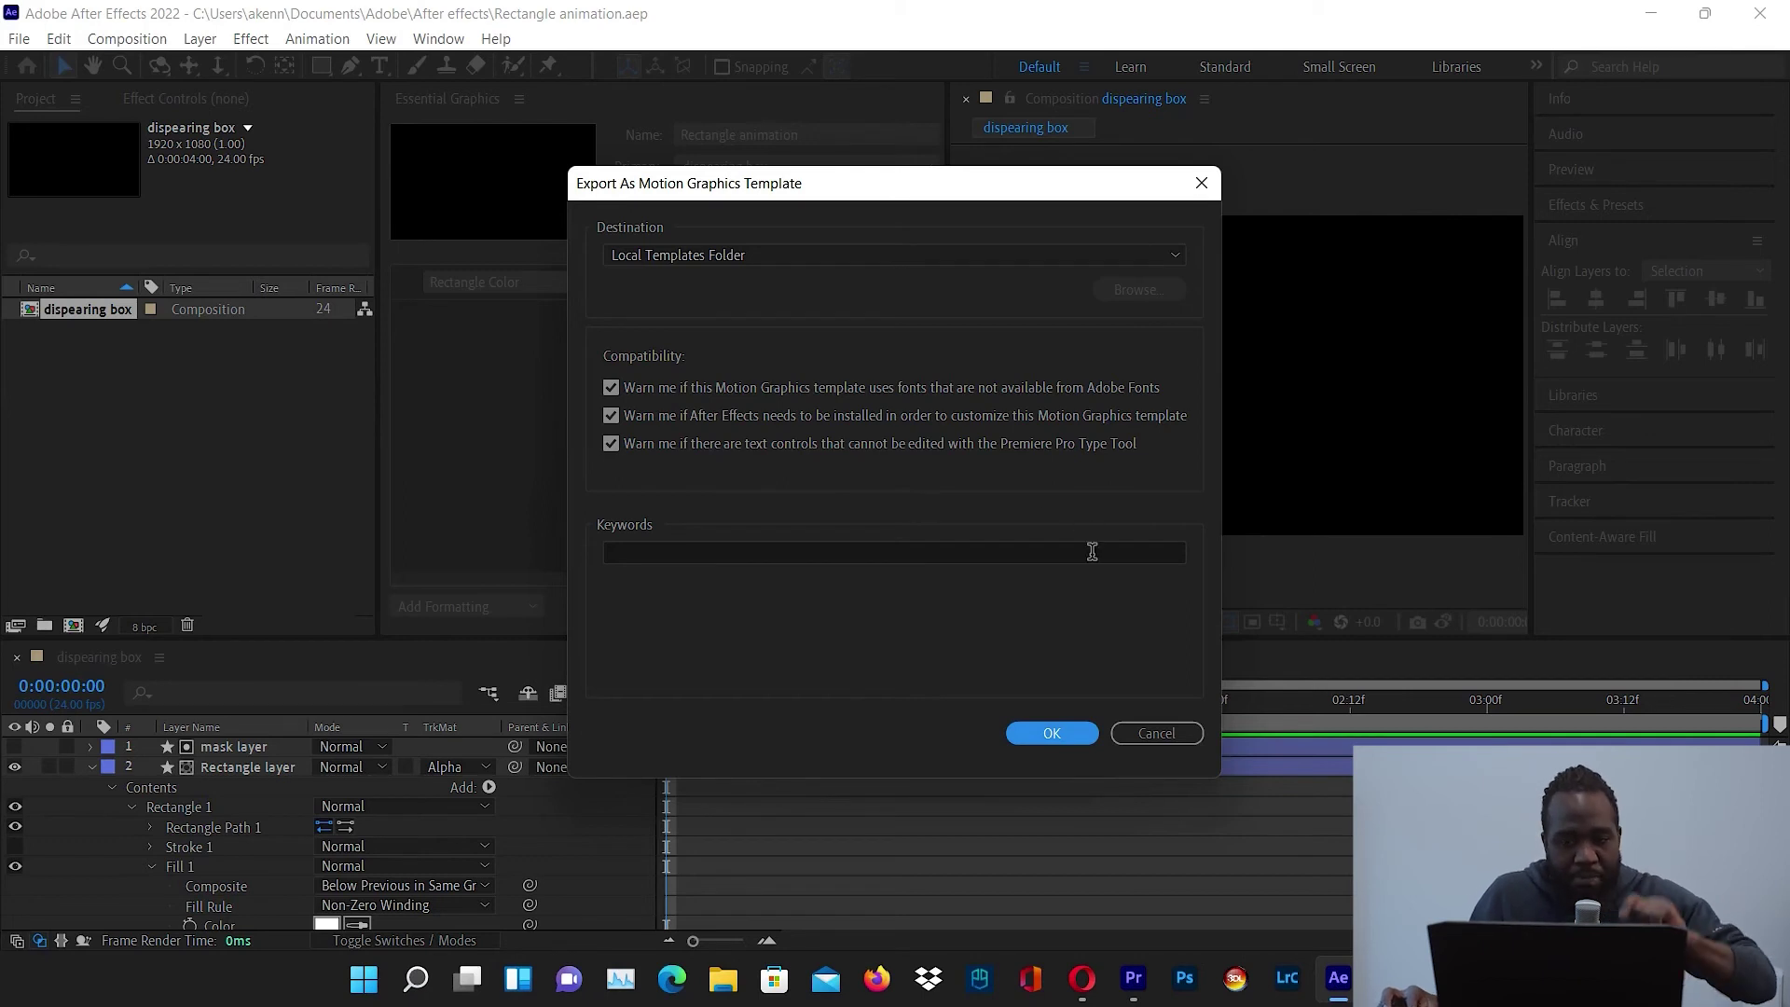
- Review the destination options and export the Motion Graphics template to the Local Templates Folder
left_click(1168, 252)
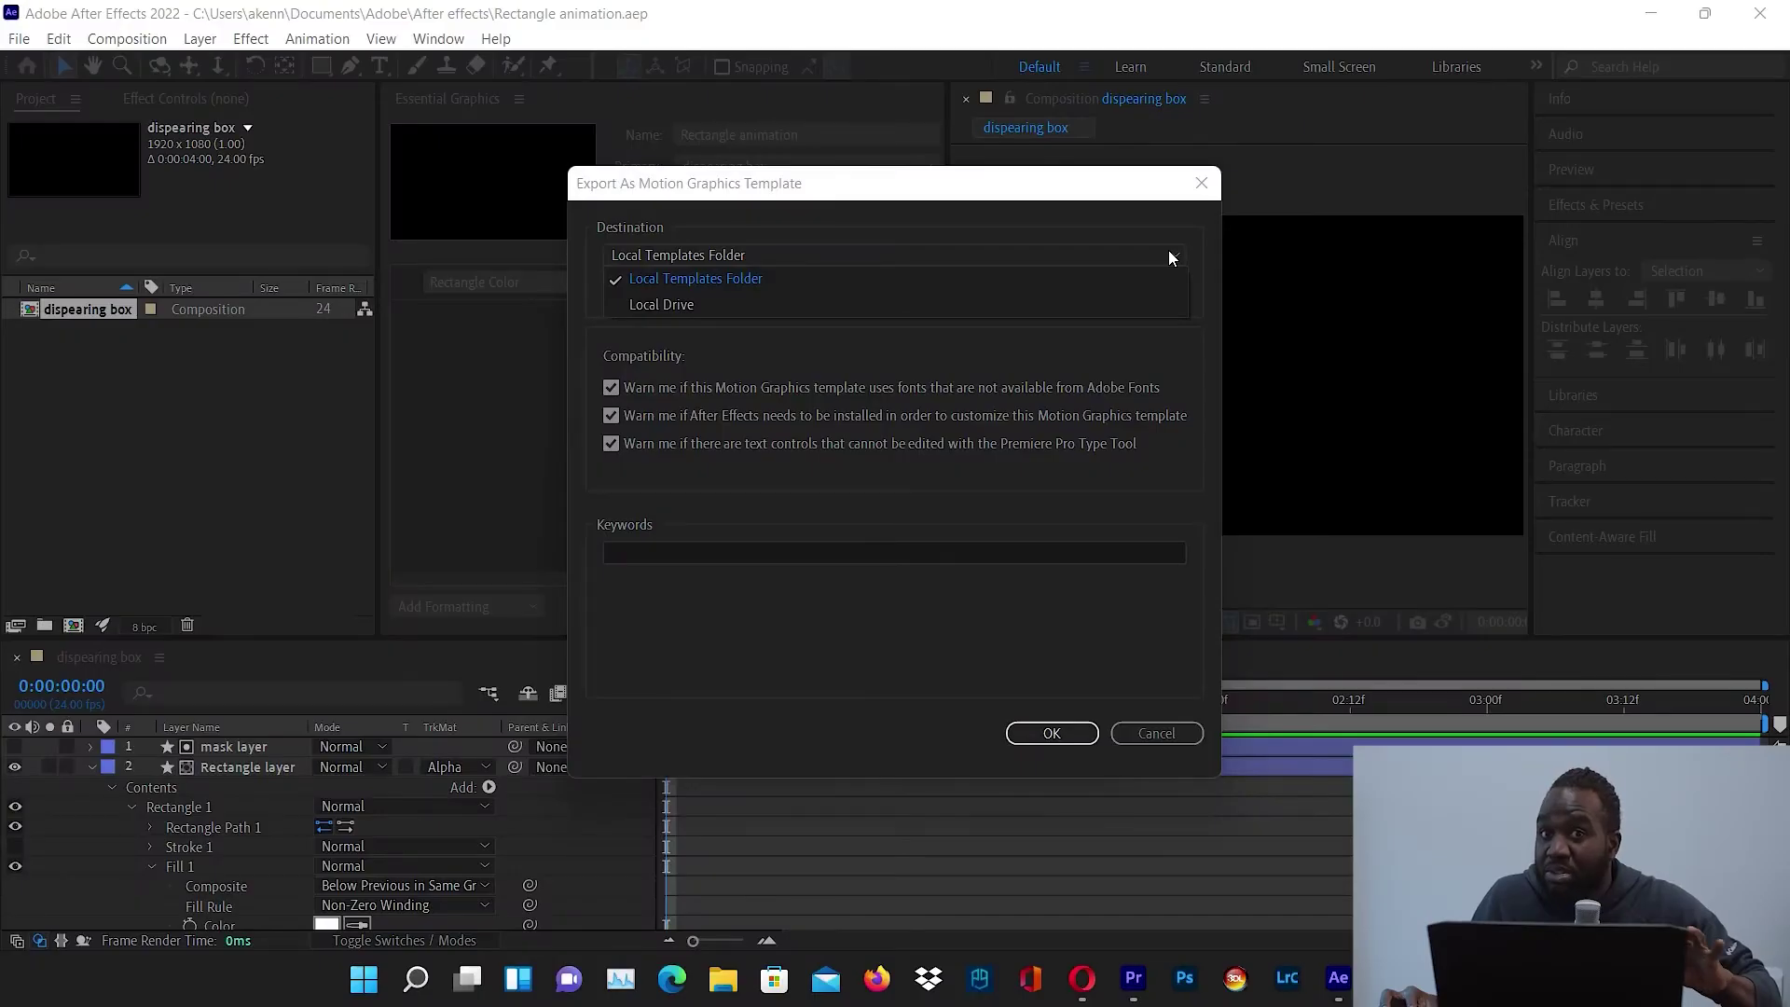
left_click(1166, 254)
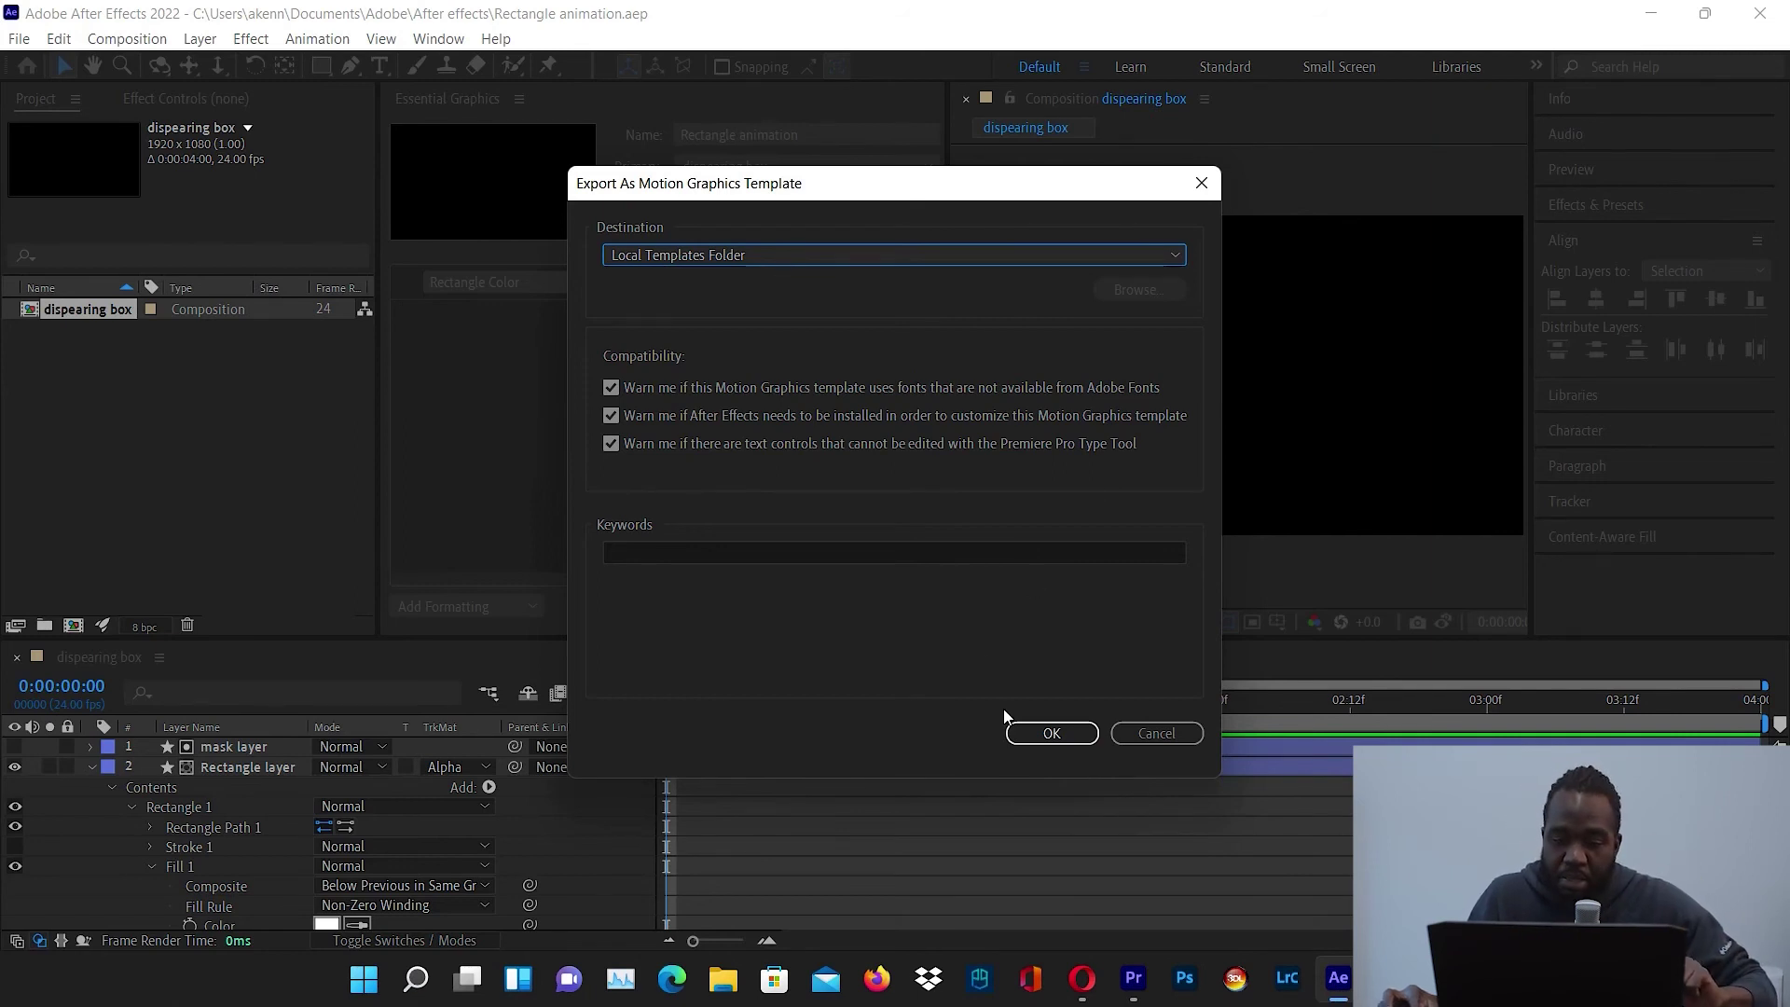
left_click(1050, 734)
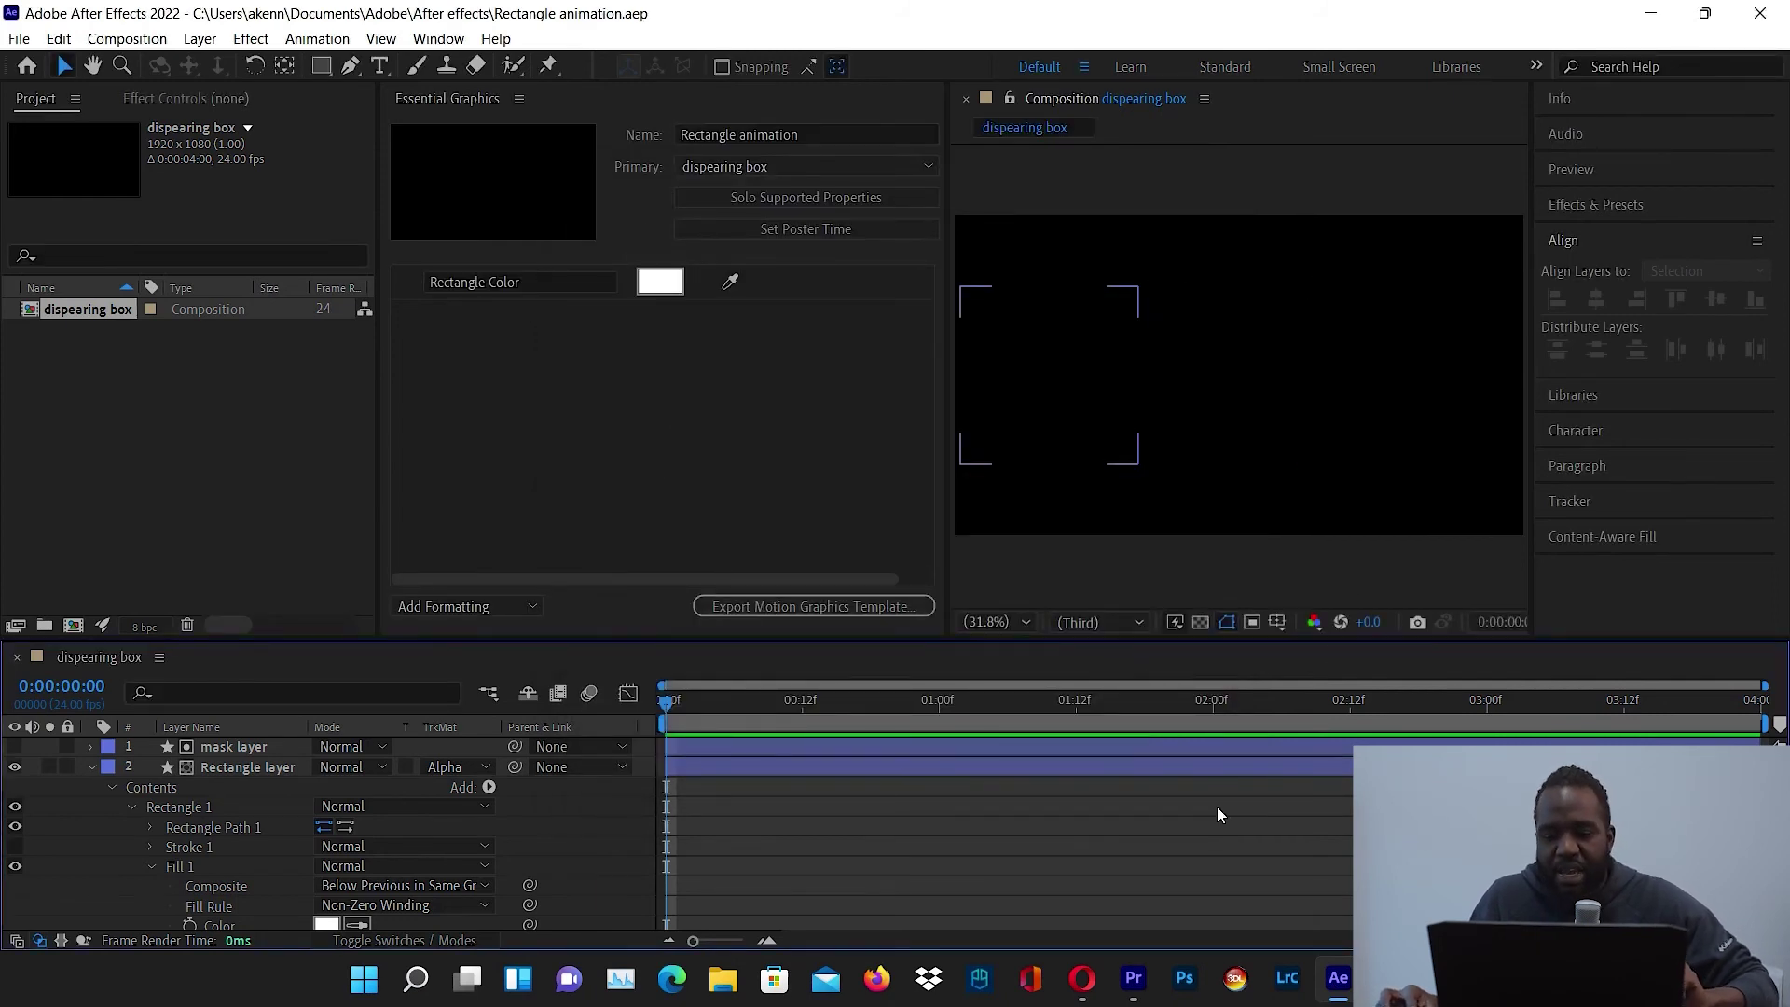
- Switch to Premiere Pro and clear the template search in Essential Graphics
left_click(1137, 973)
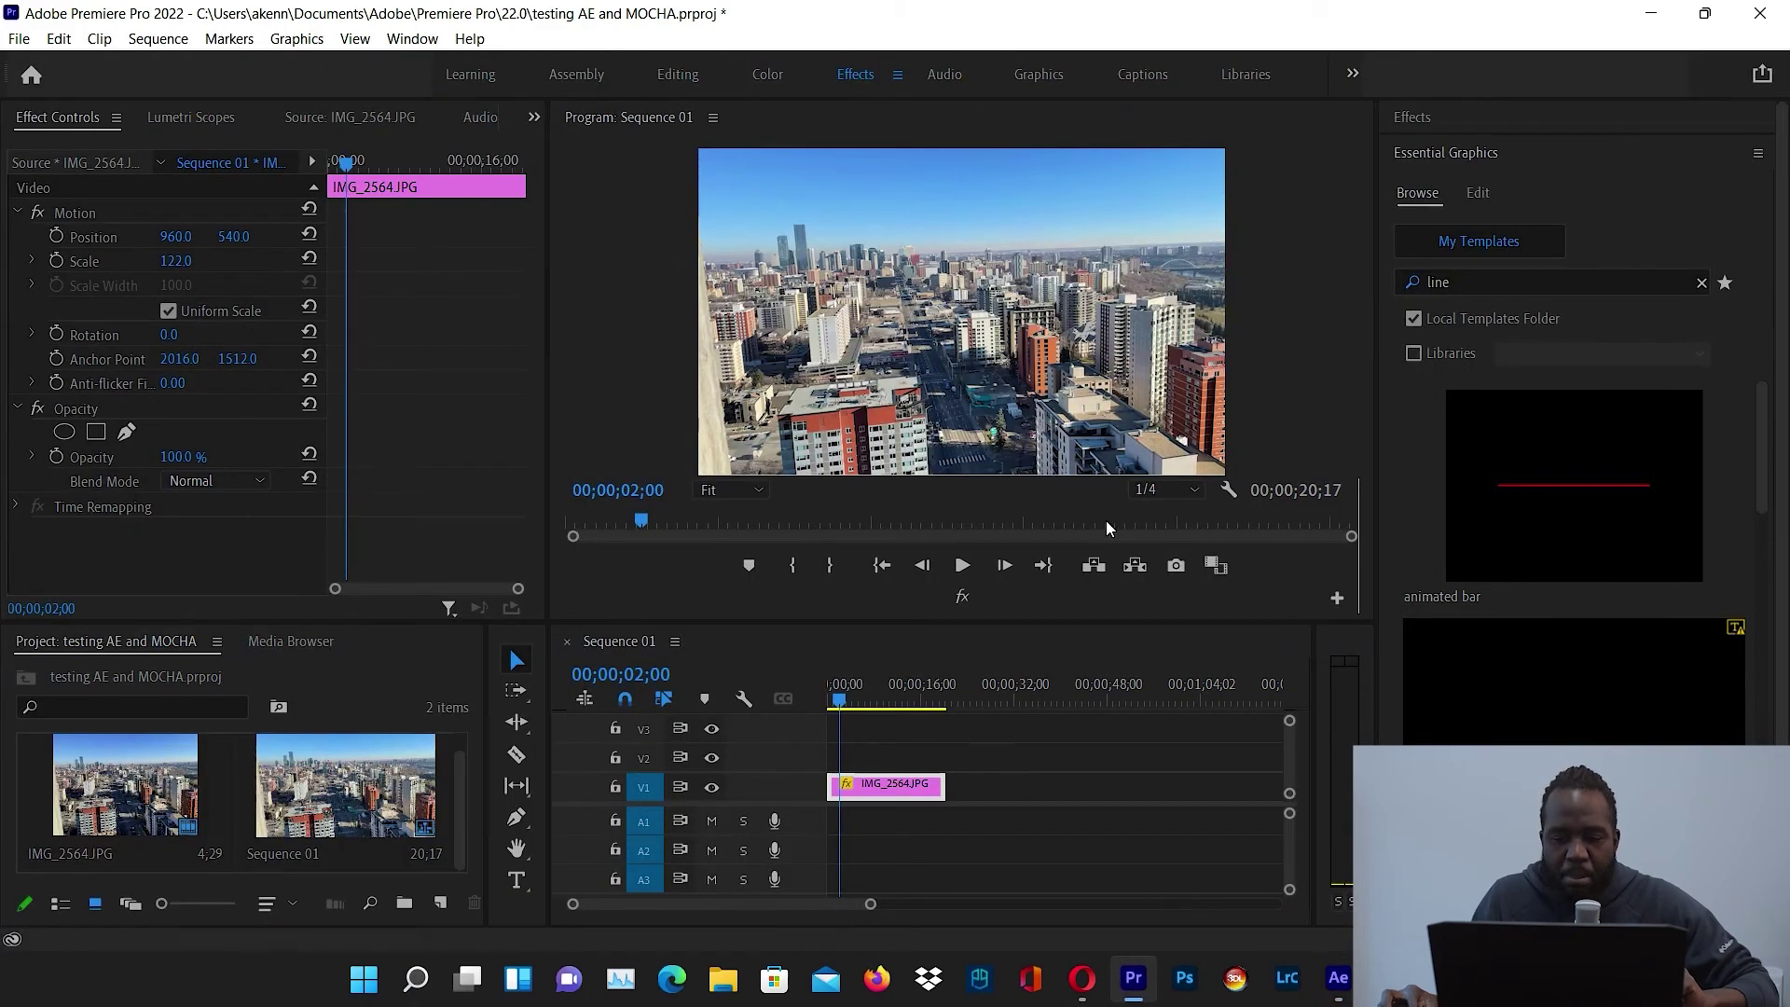
left_click(904, 768)
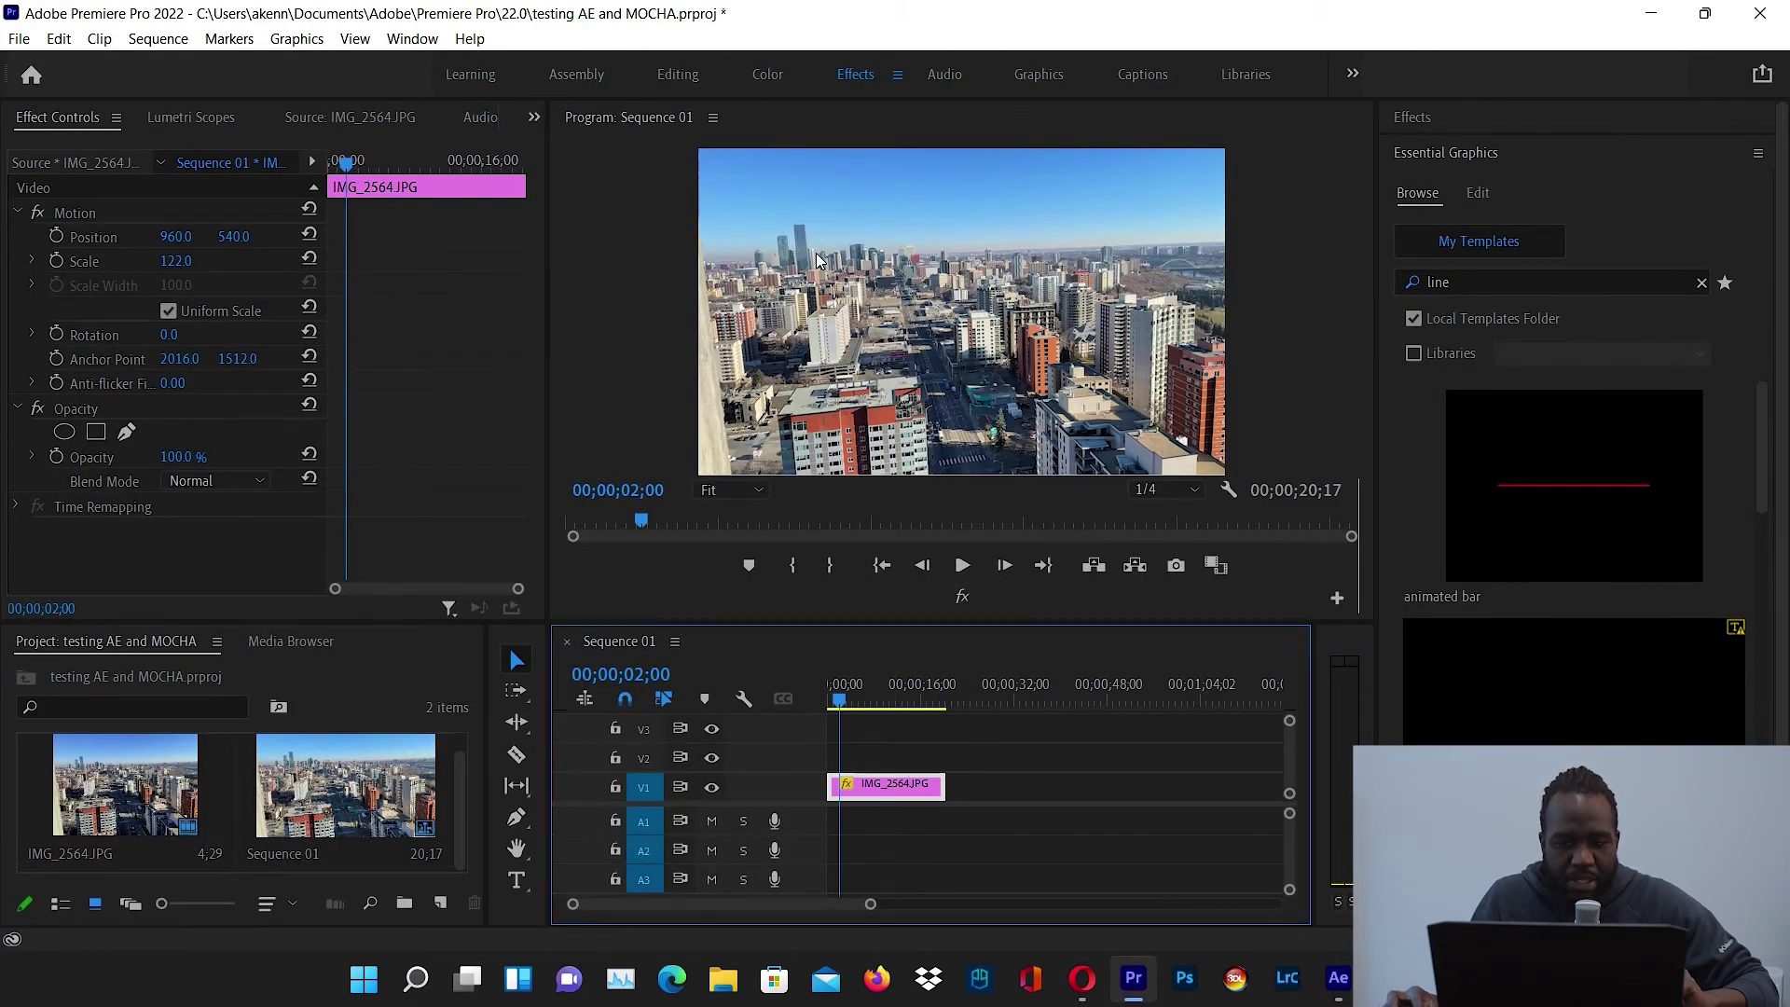
left_click(1701, 284)
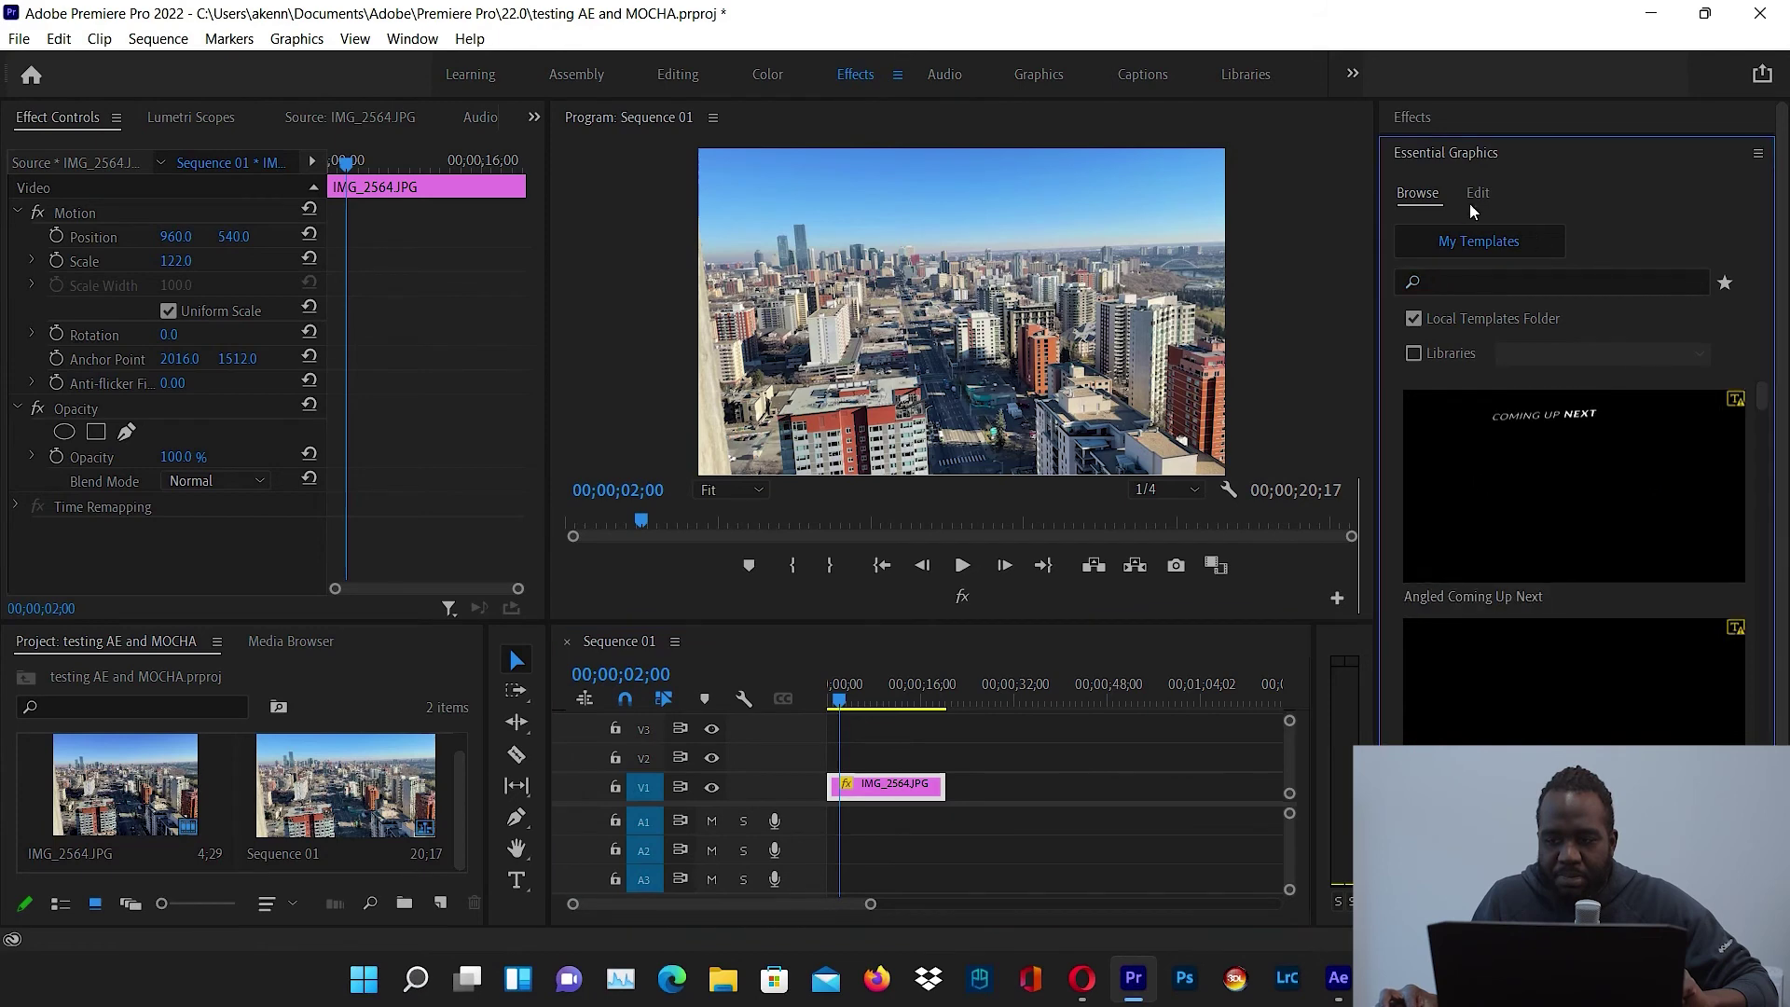
left_click(1428, 149)
left_click(1424, 147)
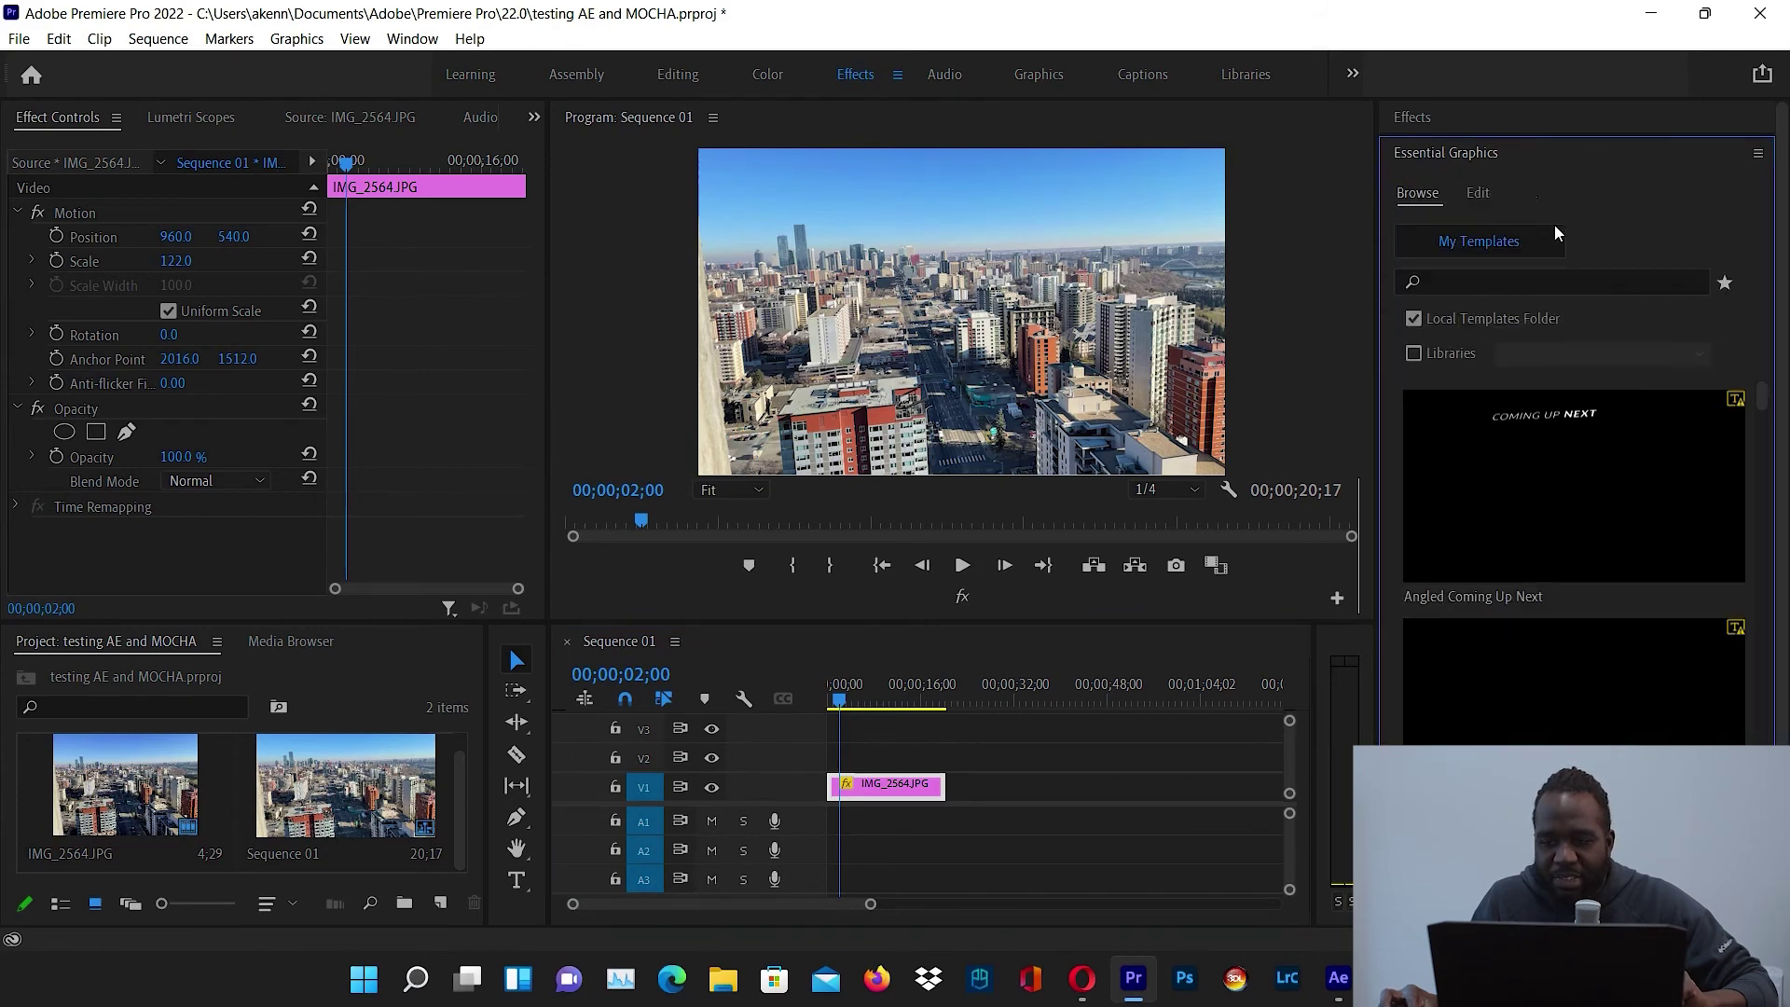
- Search the local templates for "rectangle" and select the Rectangle animation template
left_click(1472, 283)
type("re")
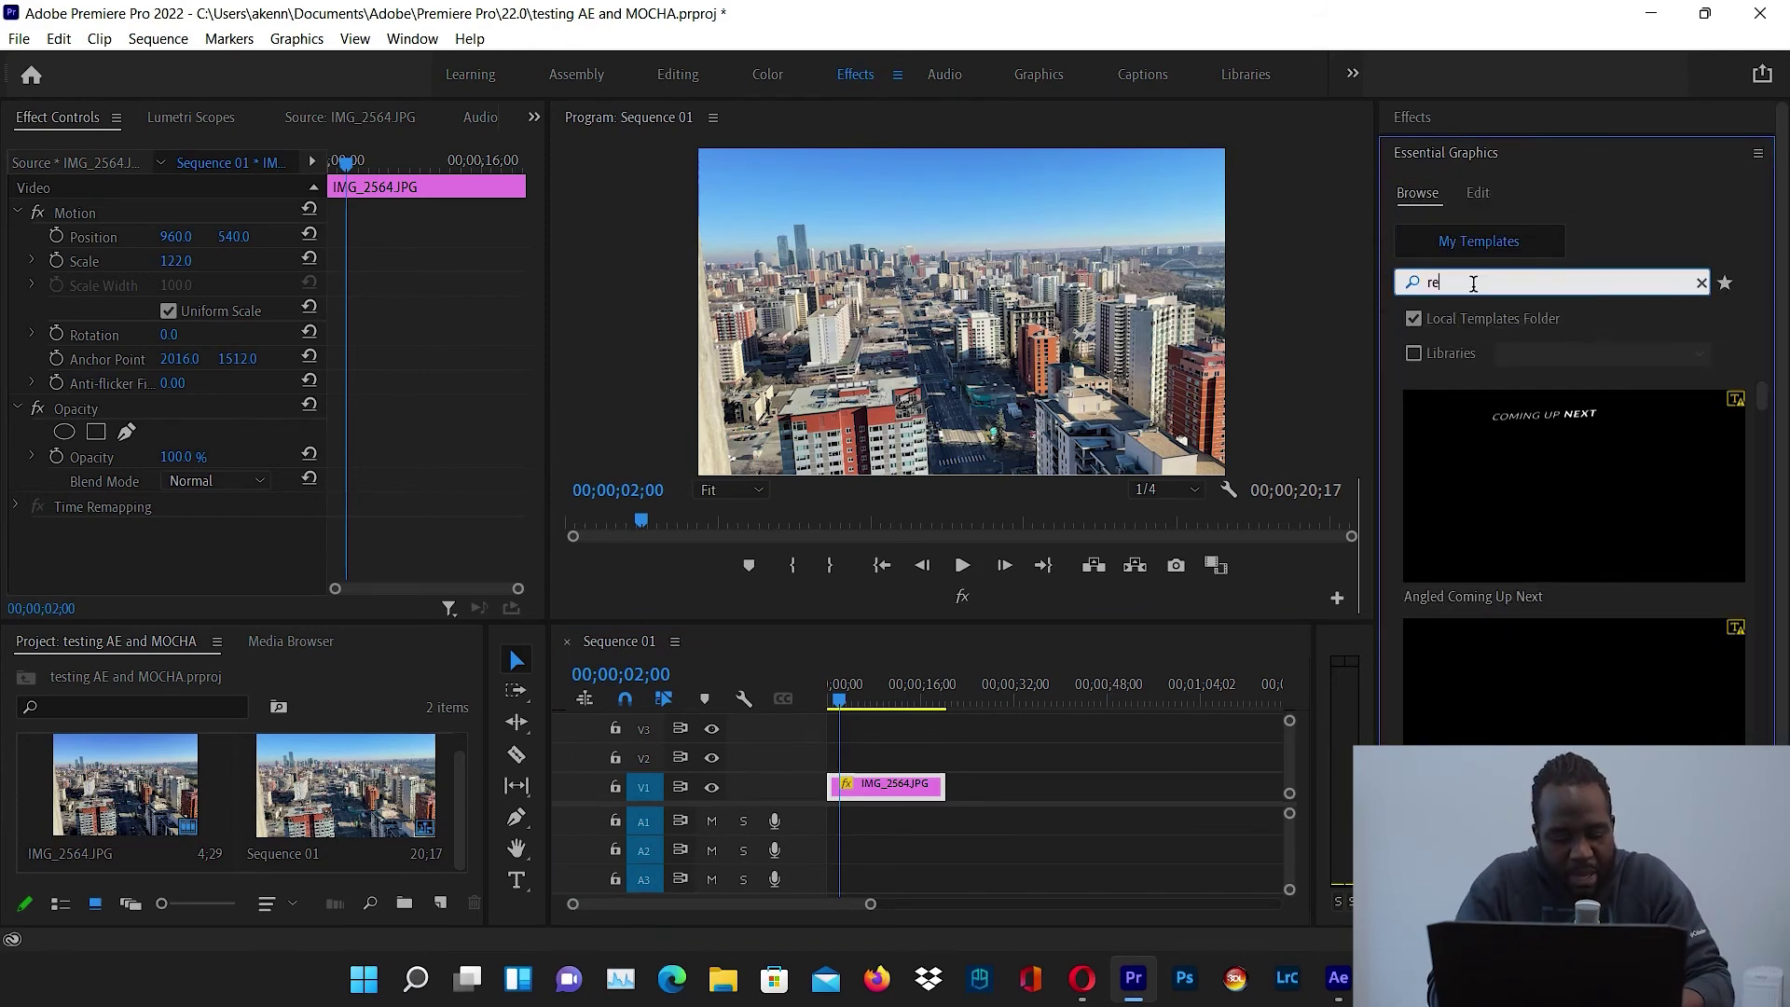
type("ctan")
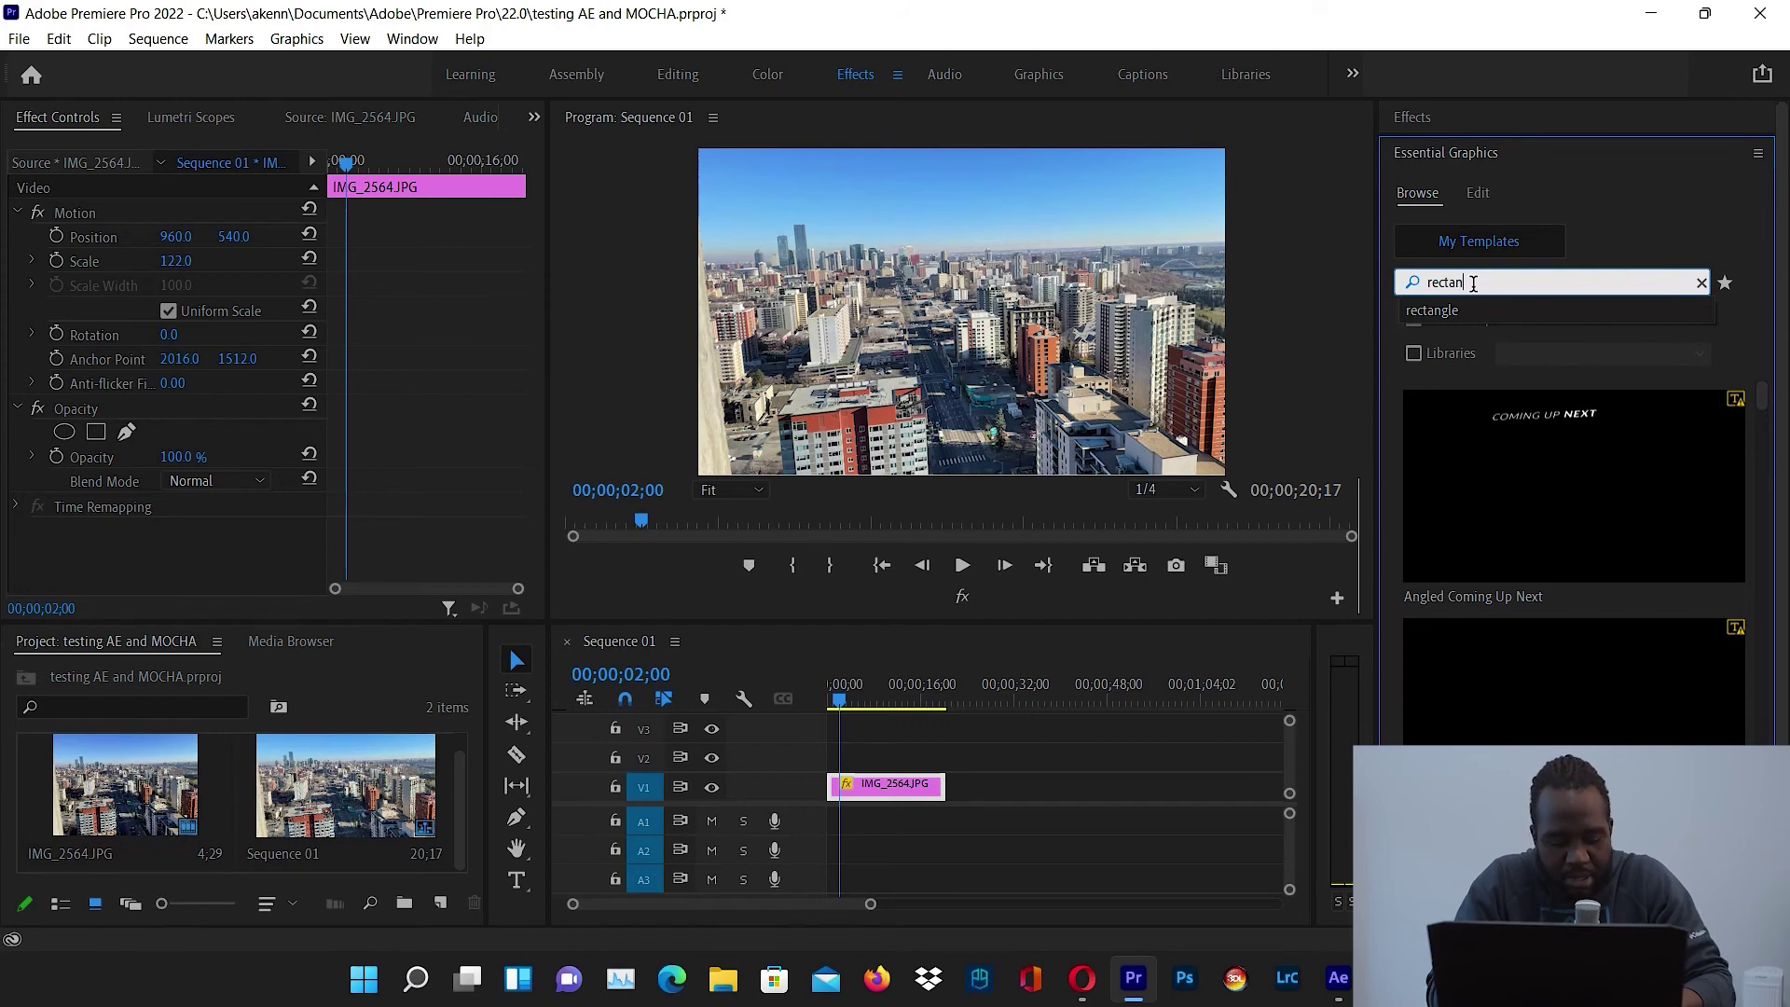
type("gle")
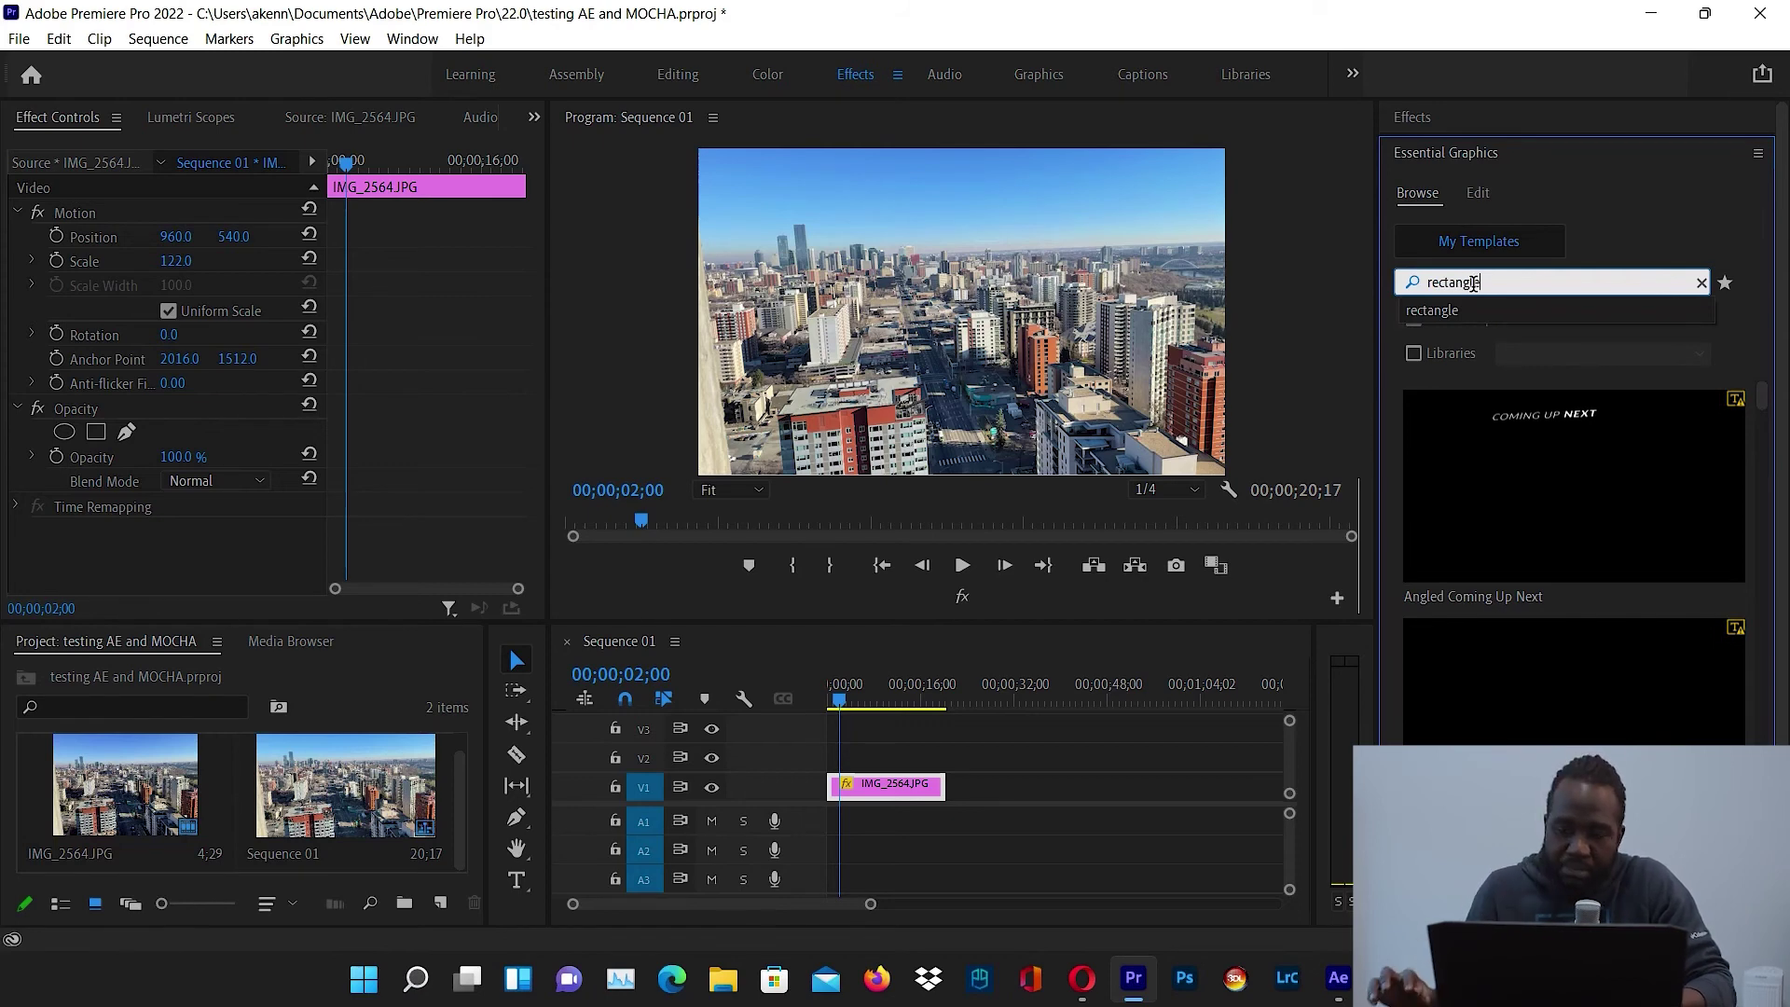
left_click(1432, 309)
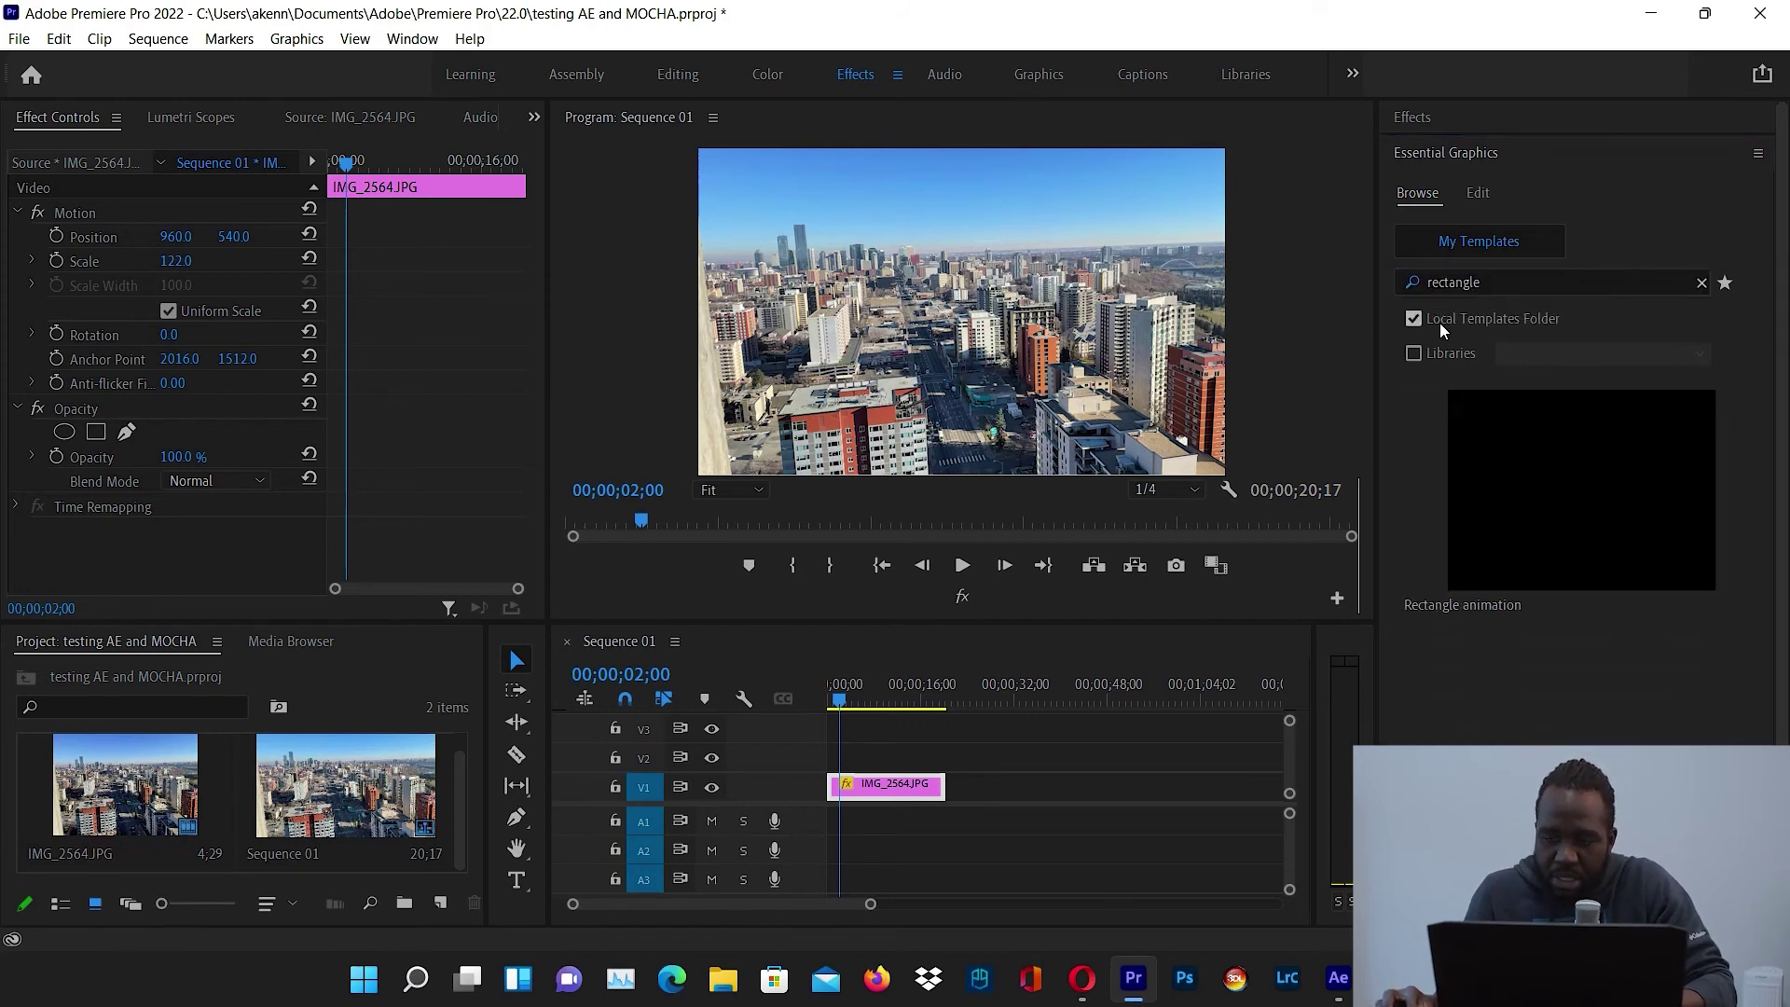
left_click(1577, 517)
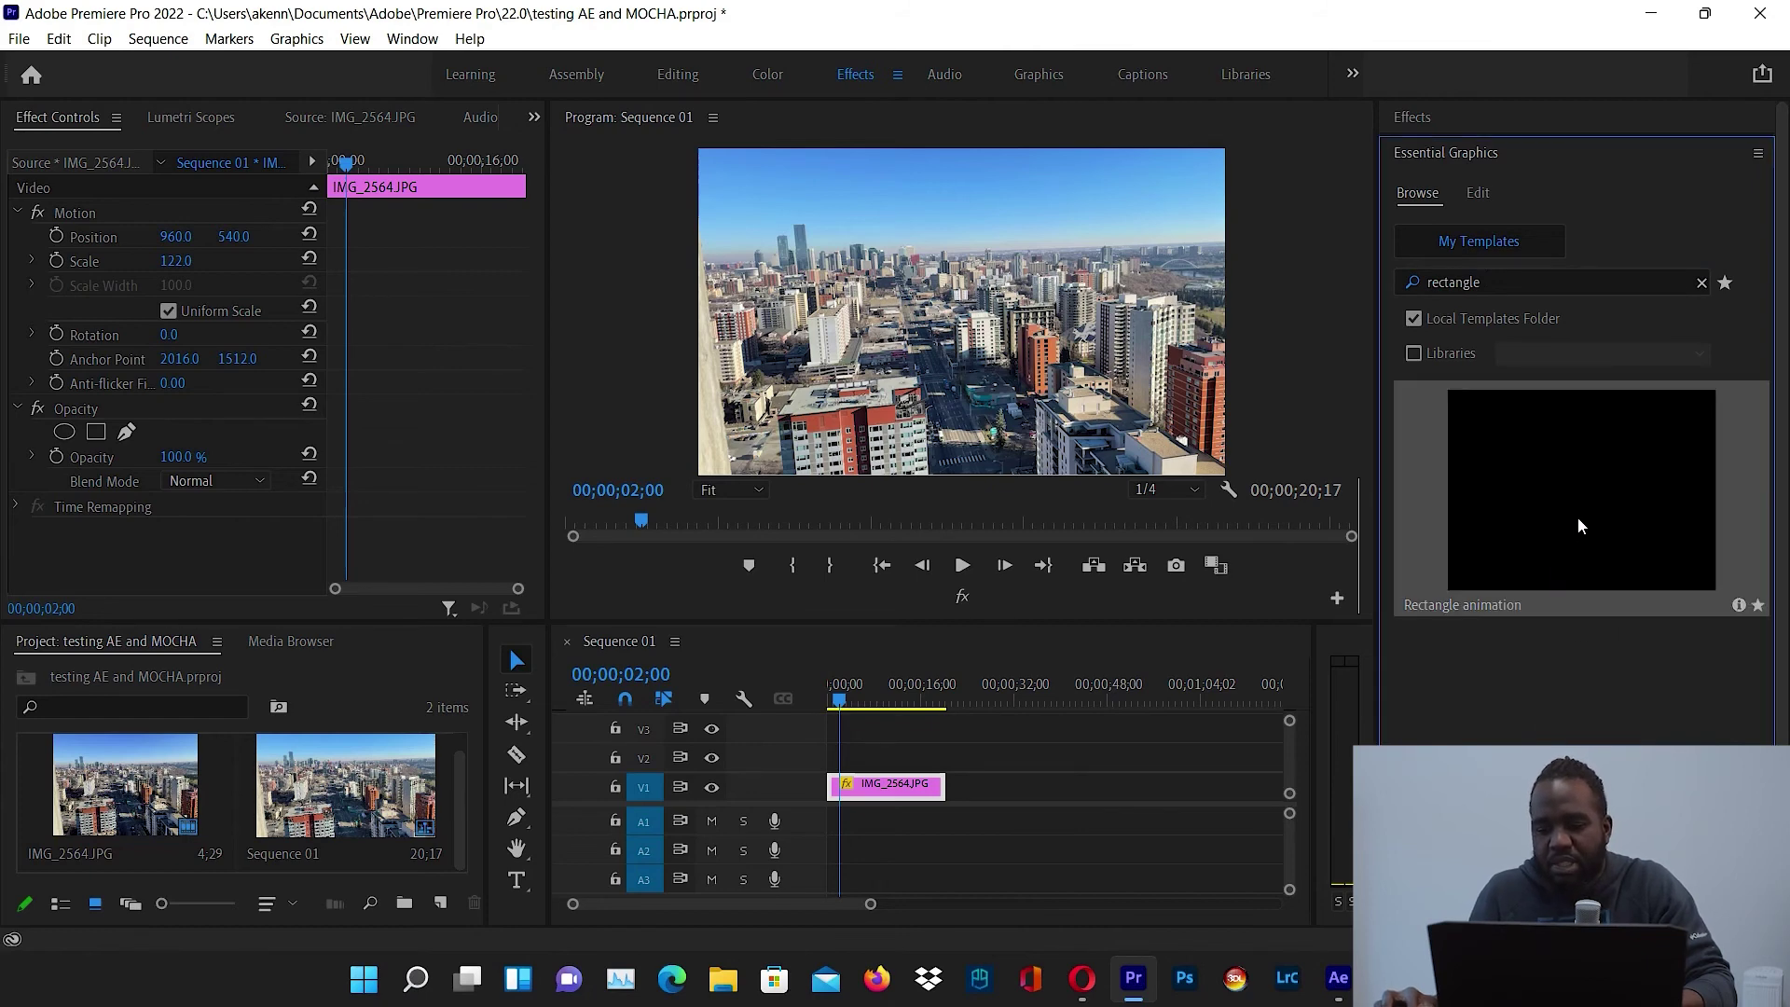
- Mark the Rectangle animation template as a favorite and place it on V2 above the photo, starting at 00;00;02;00
left_click(1756, 606)
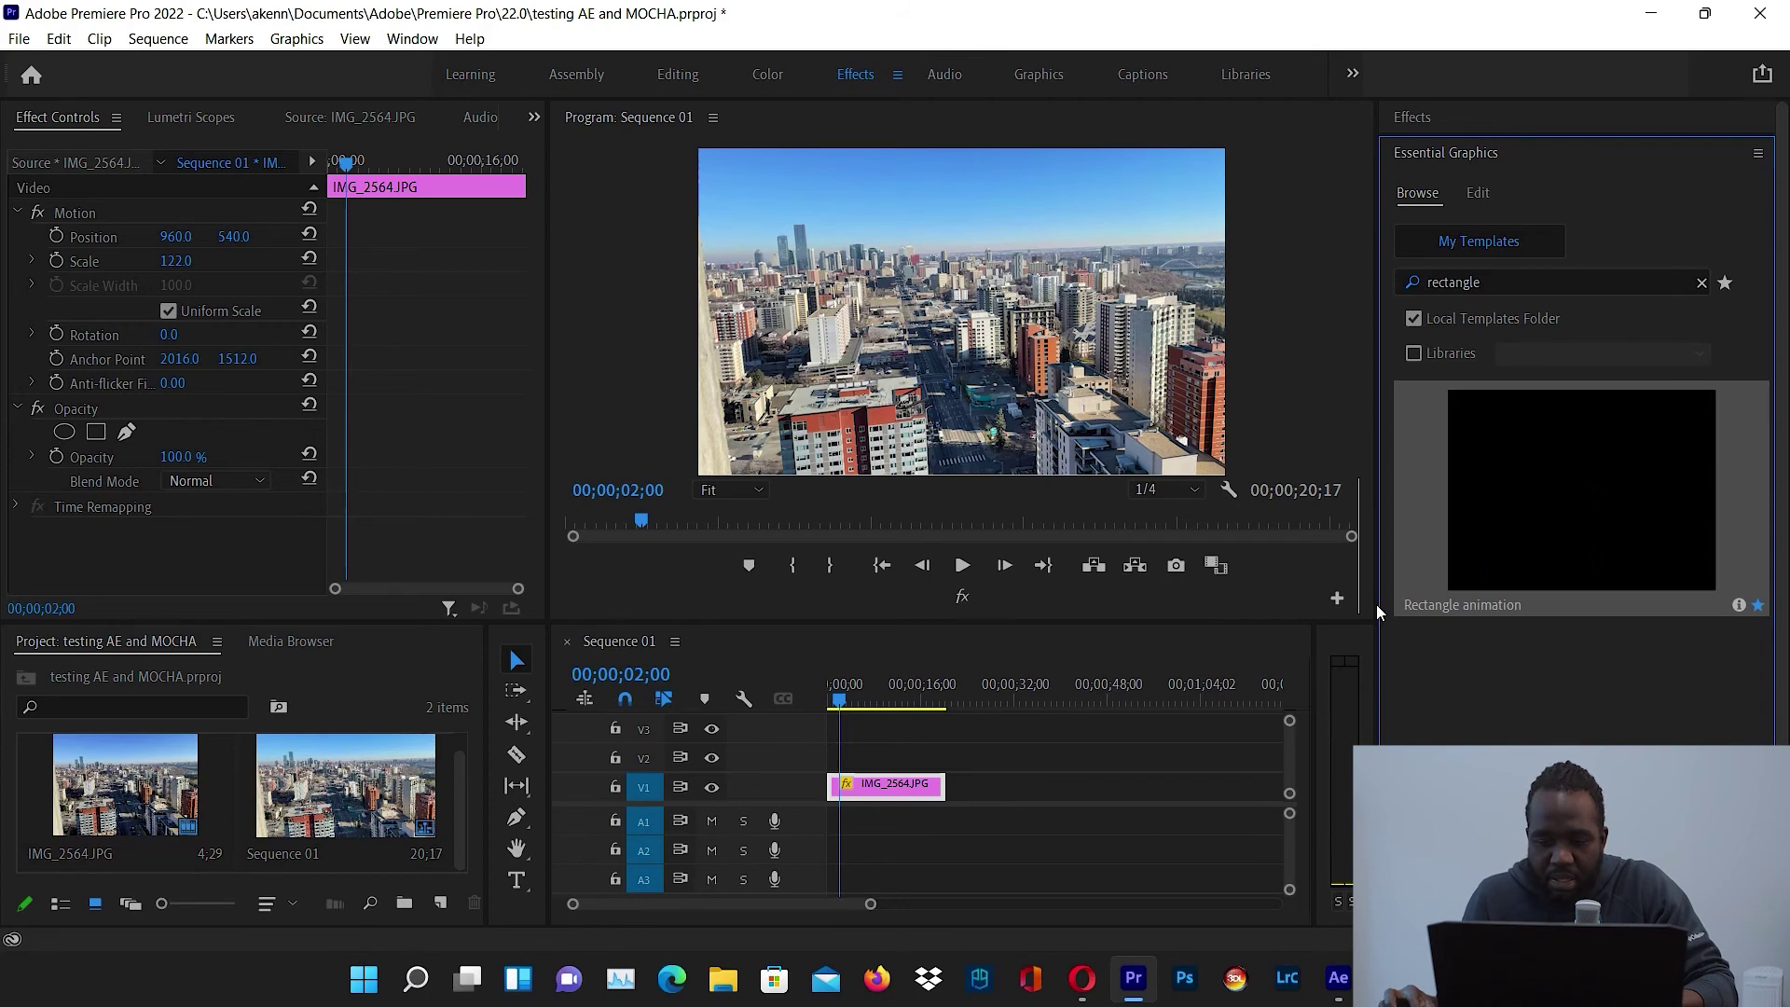
left_click_drag(1379, 610, 860, 767)
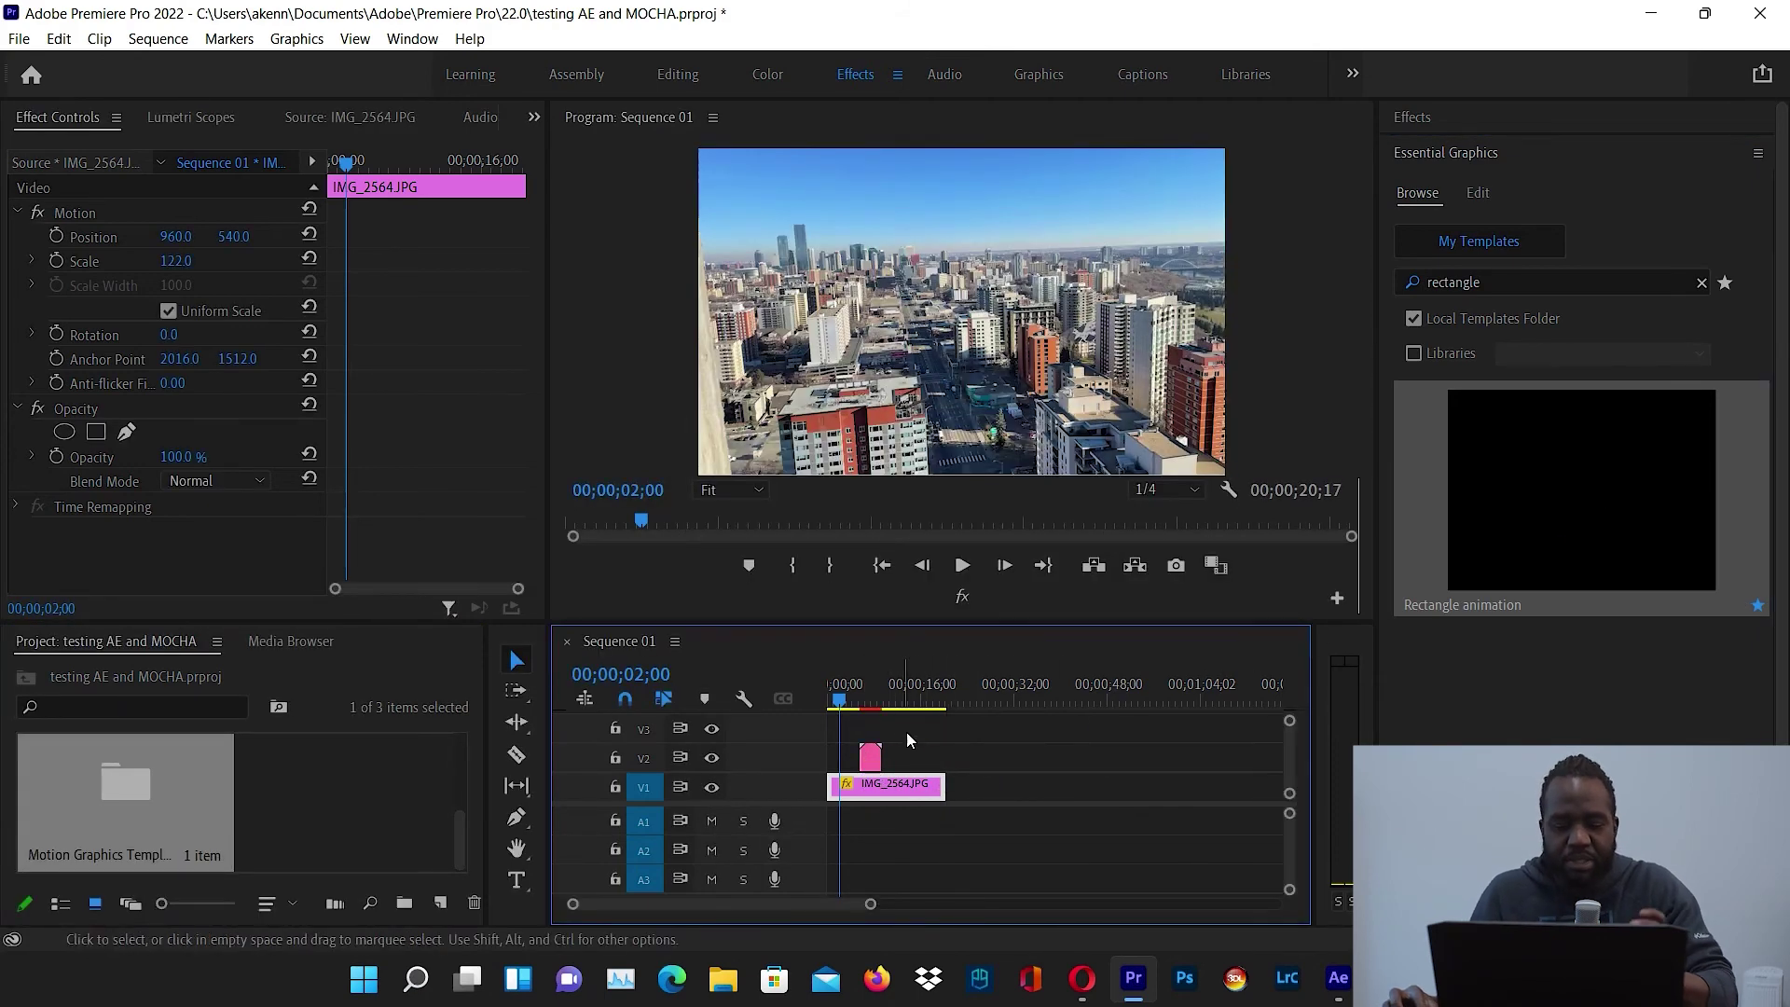
left_click(871, 757)
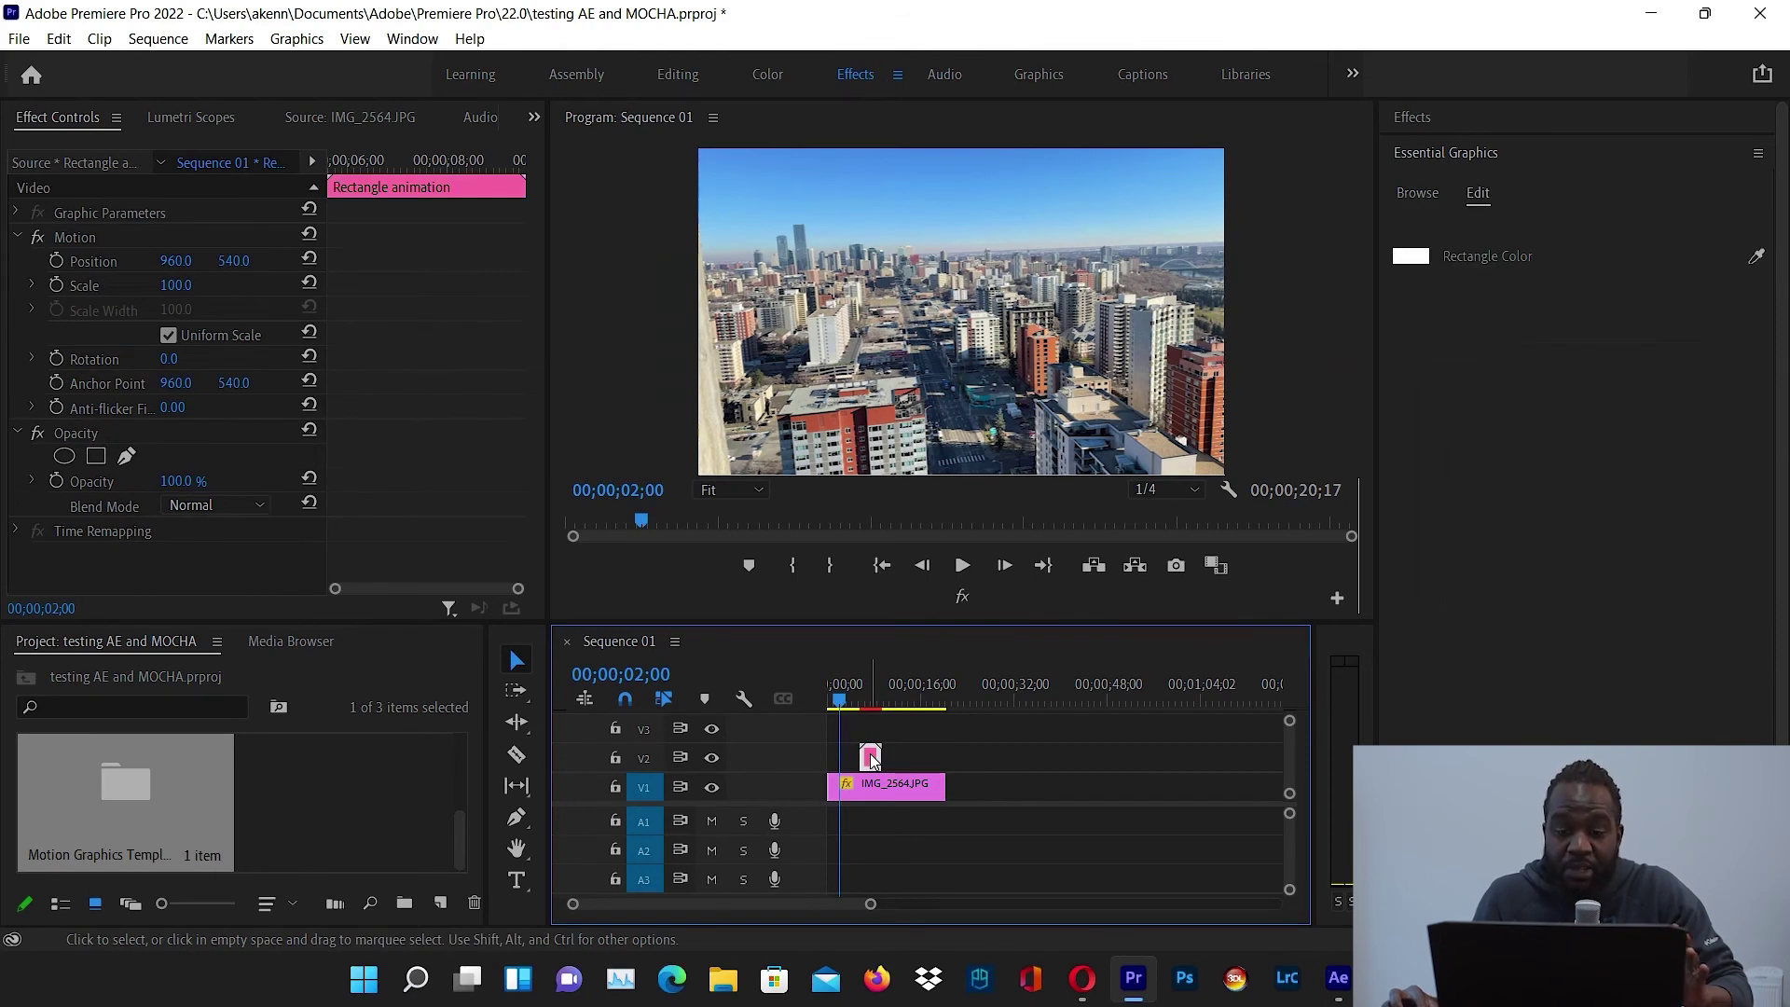
left_click_drag(871, 757, 849, 758)
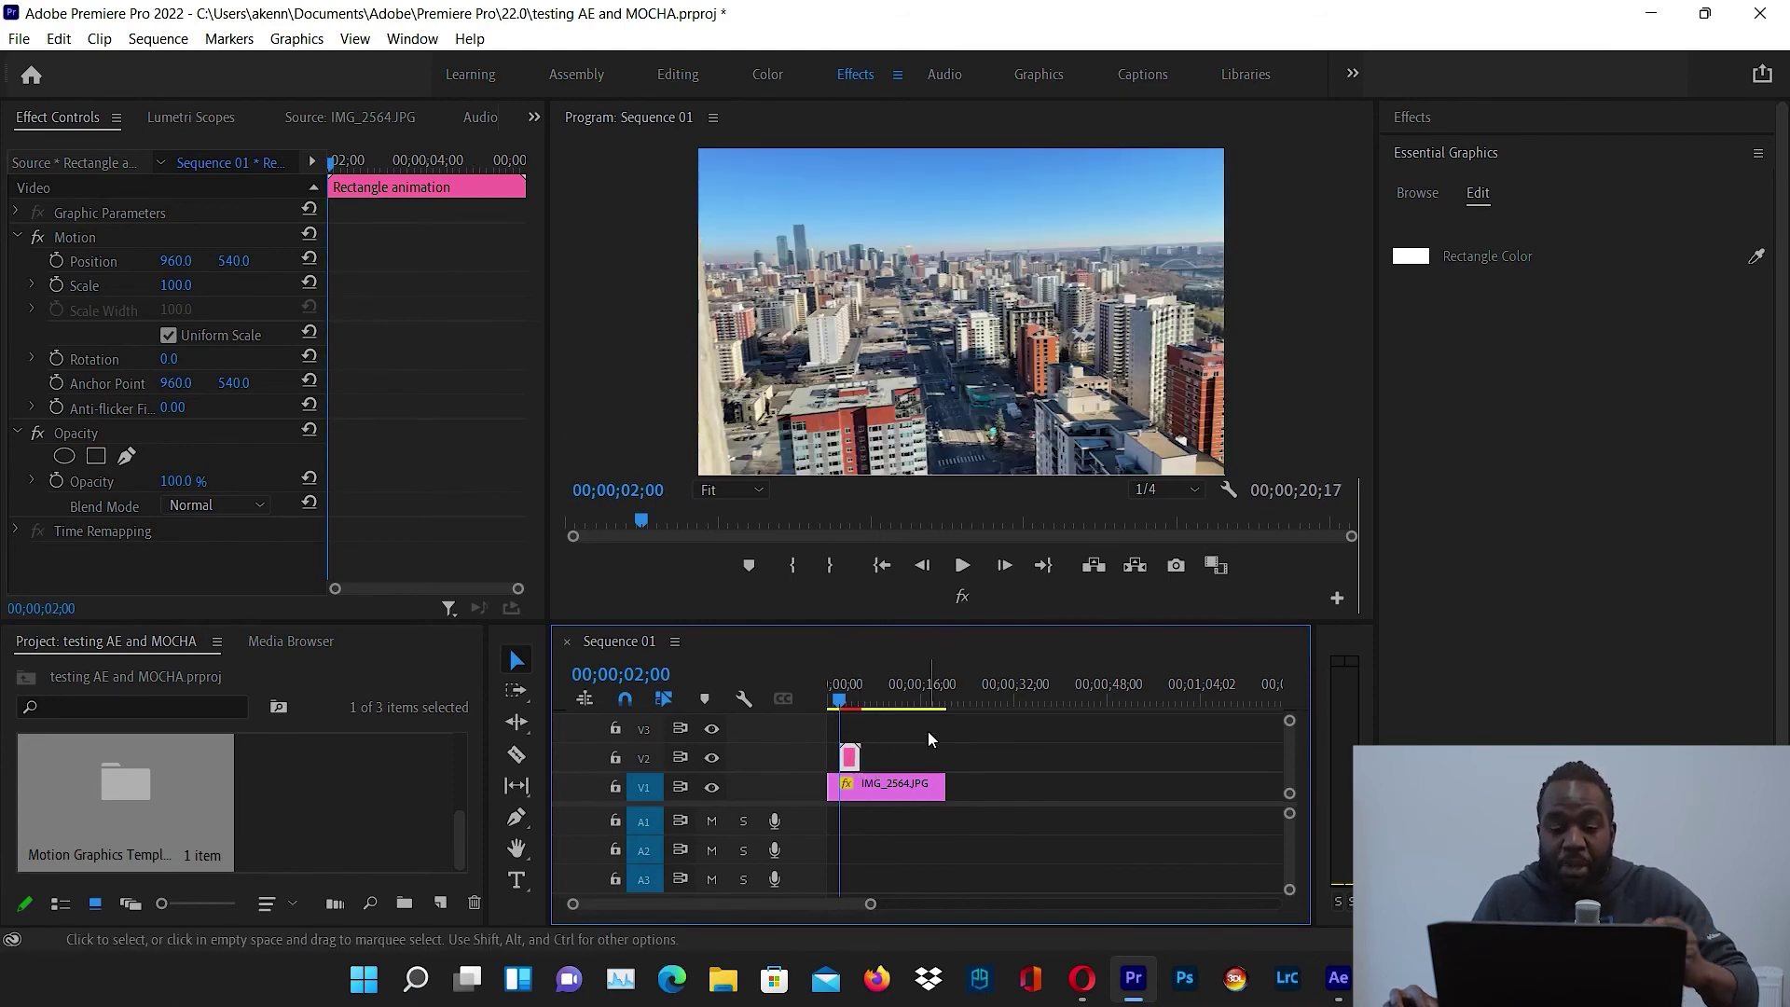
- Play the sequence from its beginning through the end of the rectangle animation to preview it over the photo
key("Home")
left_click(1040, 772)
key("space")
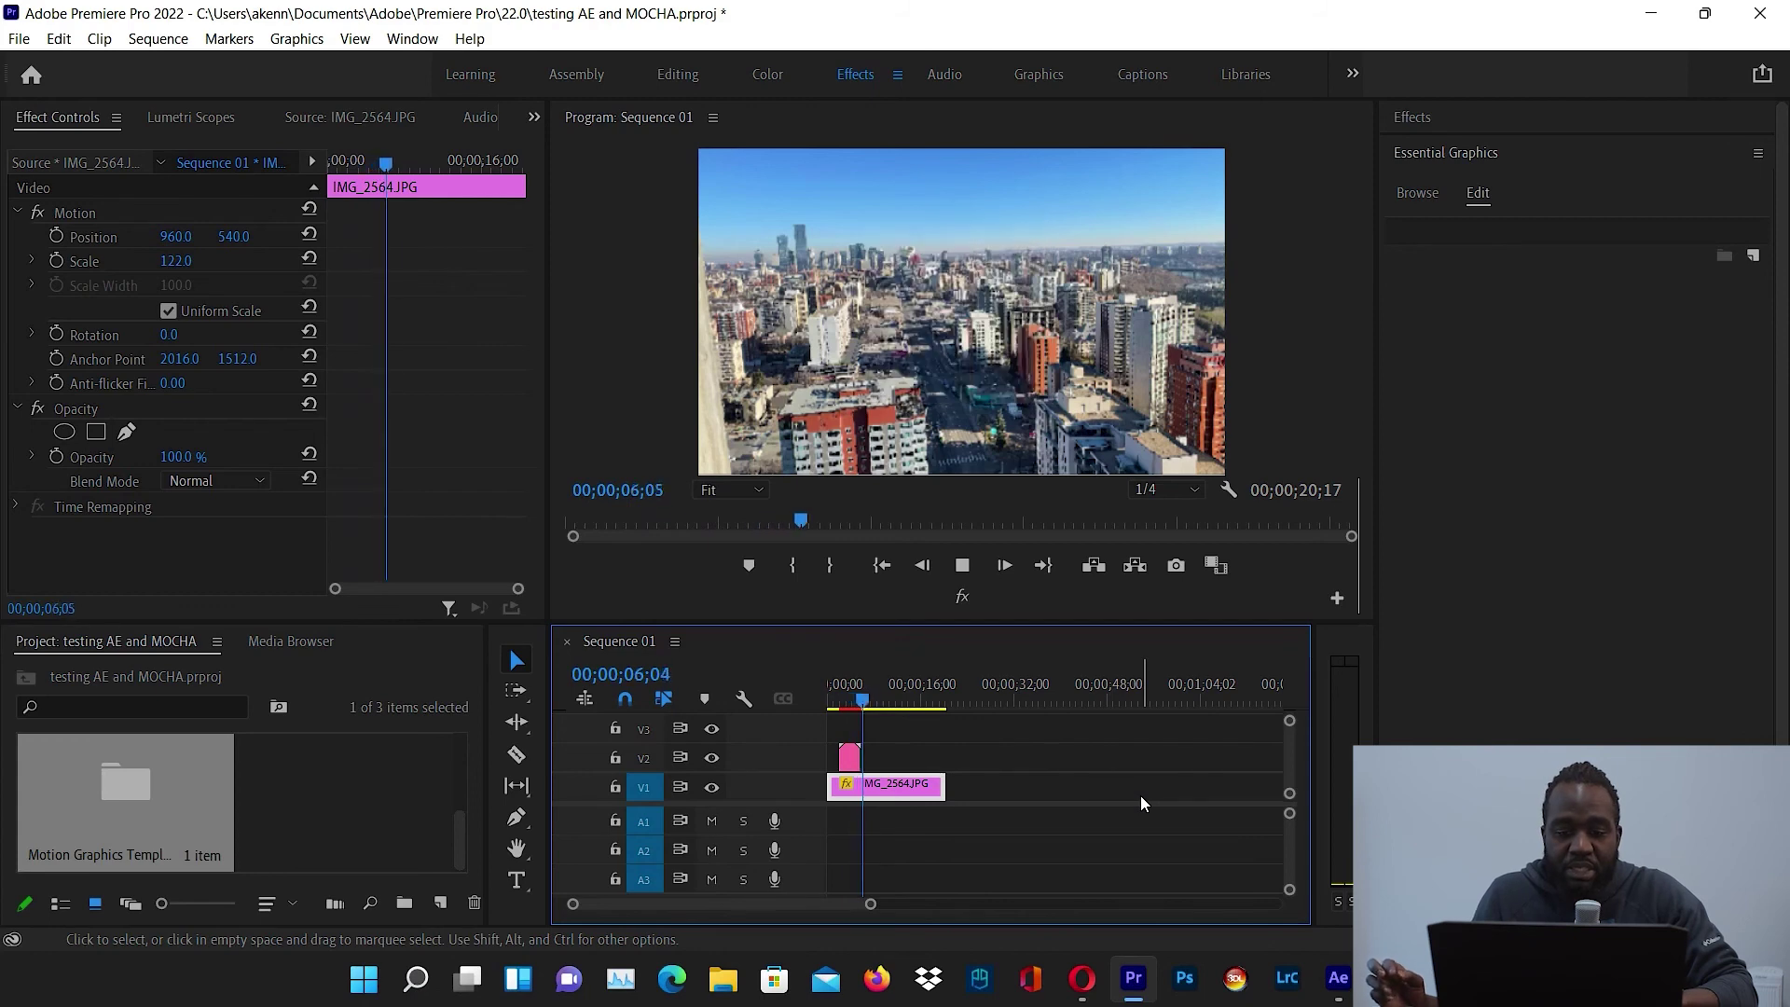
key("space")
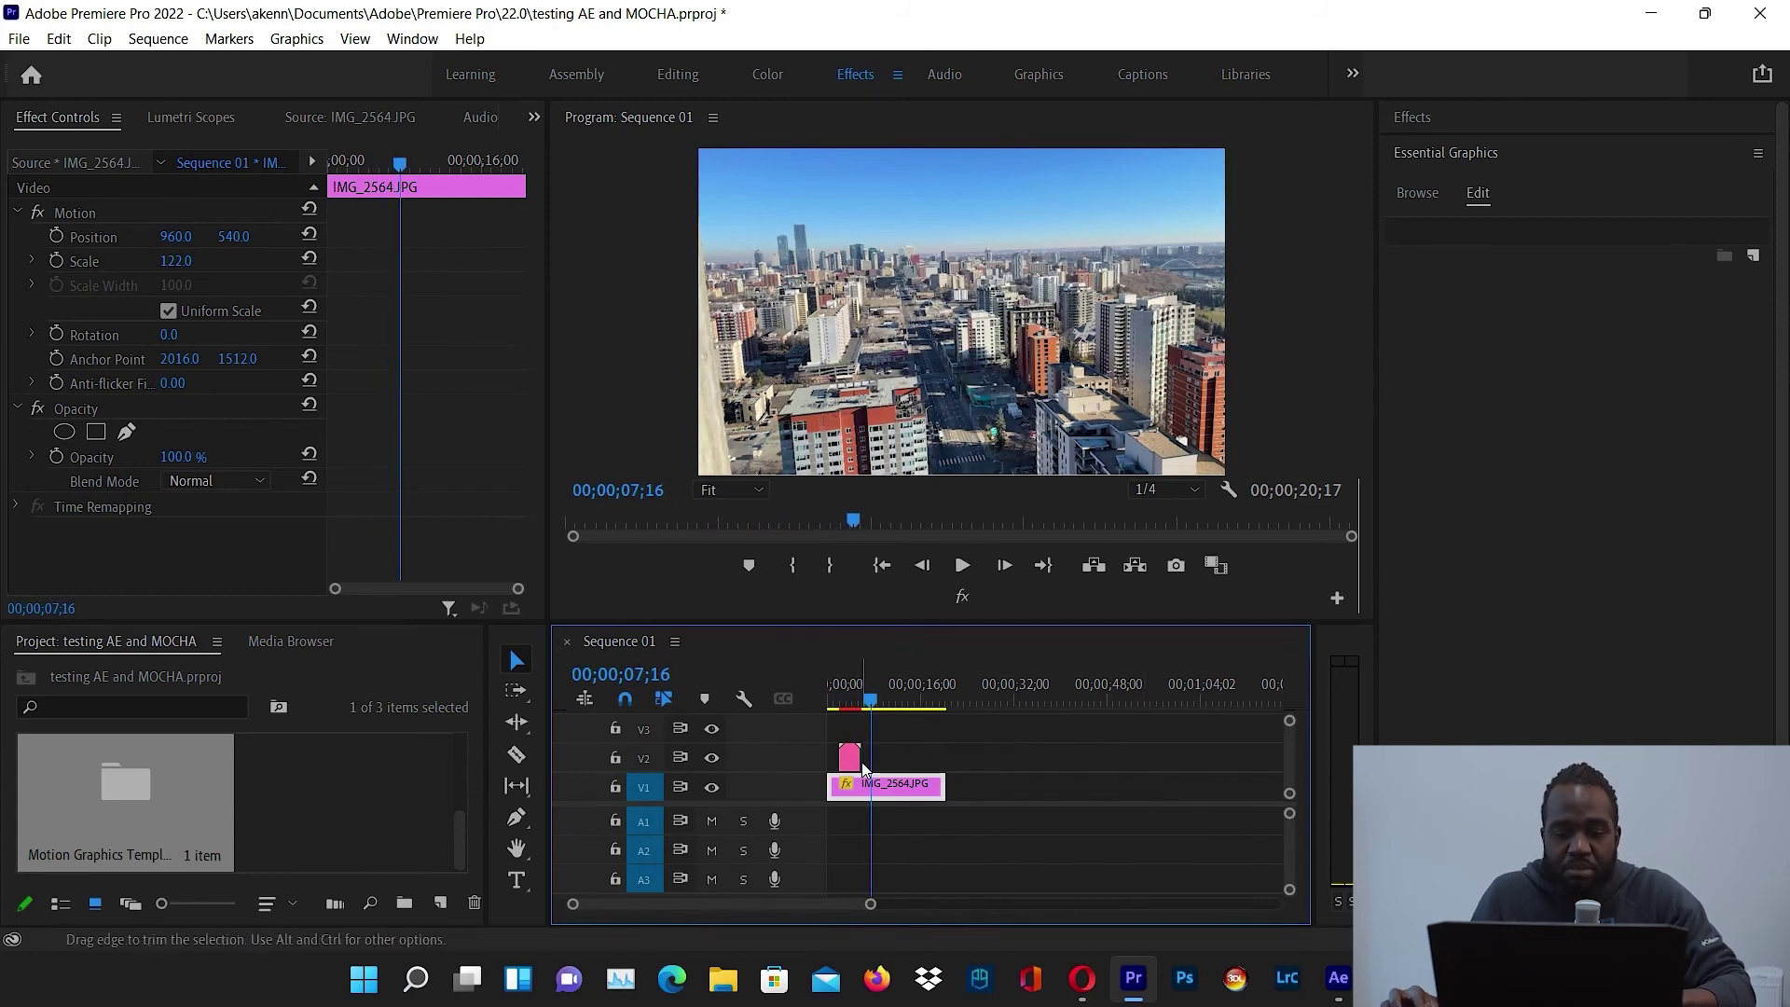
- Show the box at 00;00;04;12 and set the Rectangle animation clip's Rectangle Color to red, E20000
left_click_drag(870, 701, 856, 701)
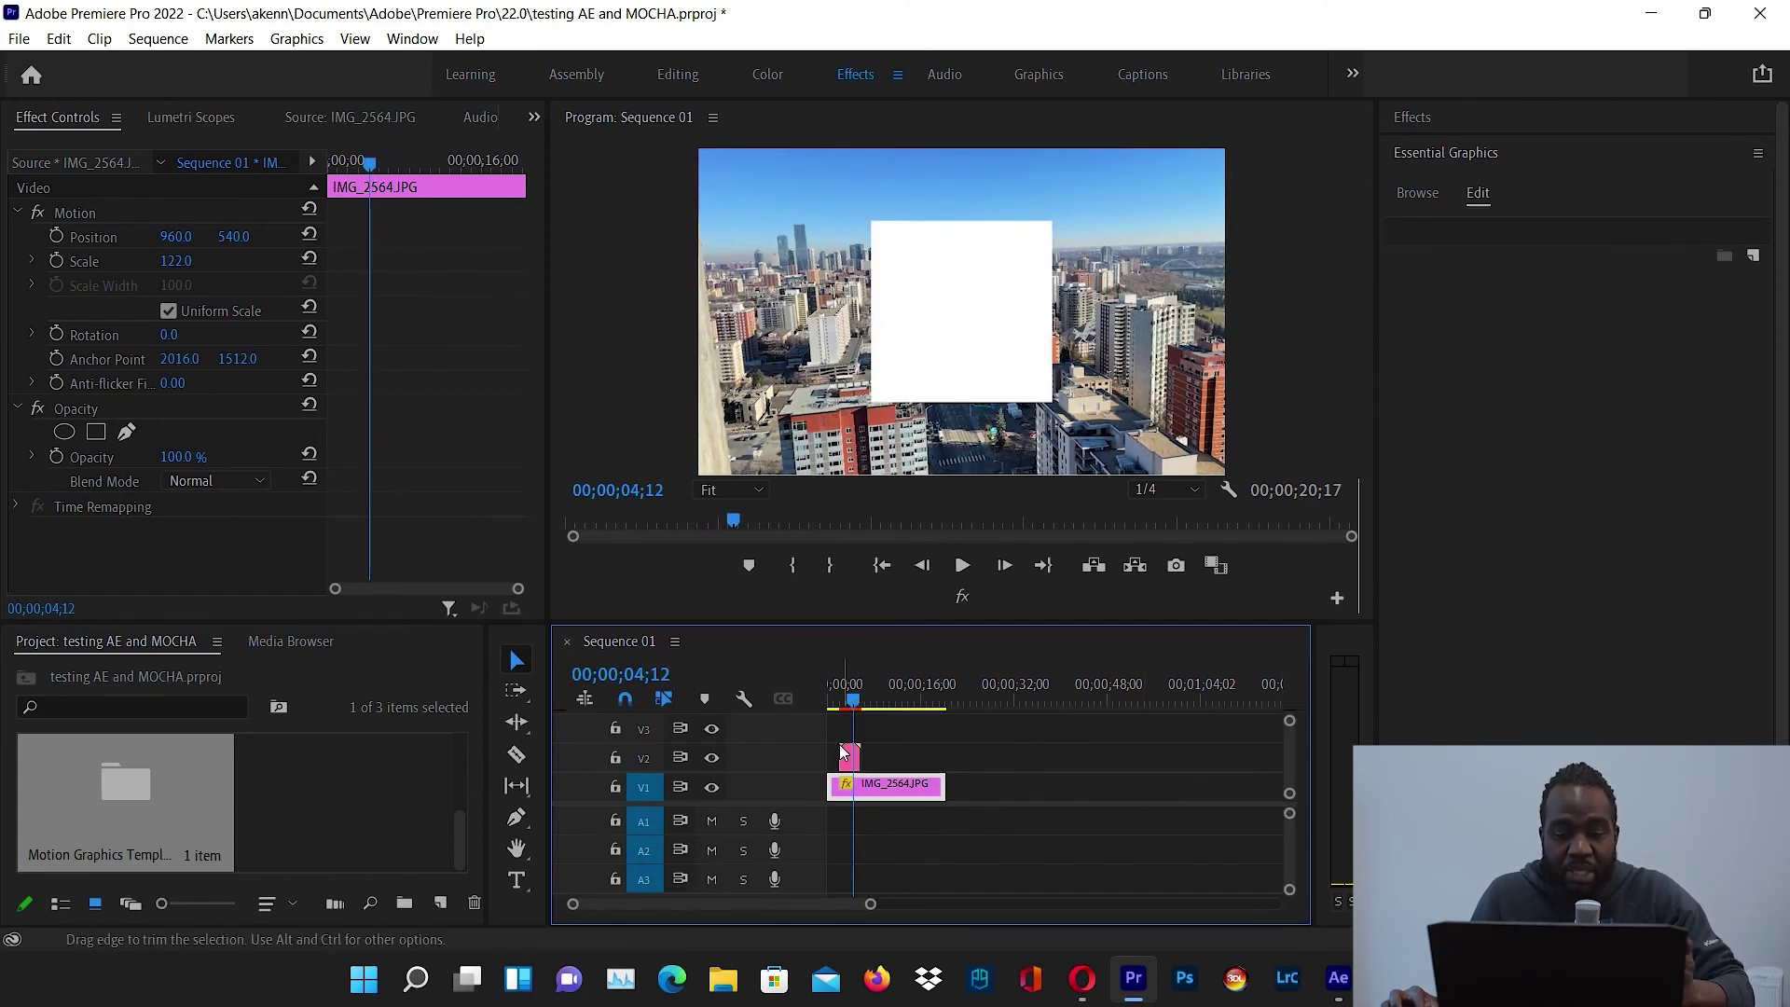
left_click(849, 757)
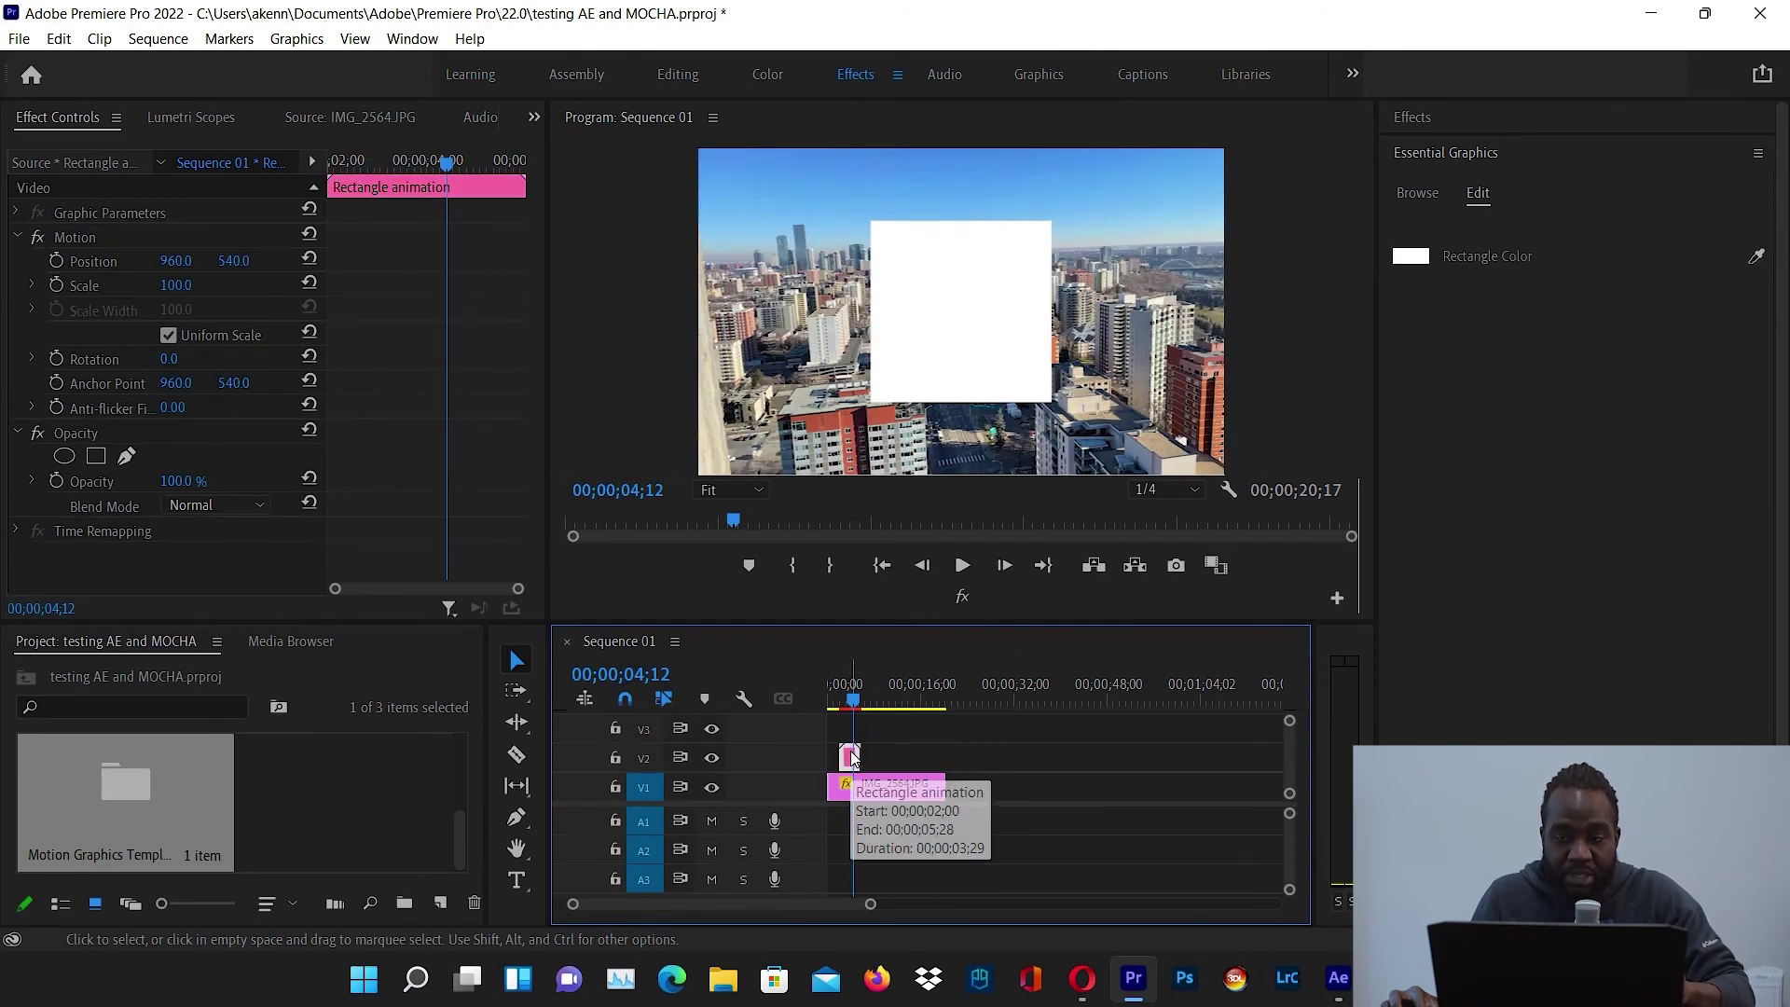
left_click(1475, 261)
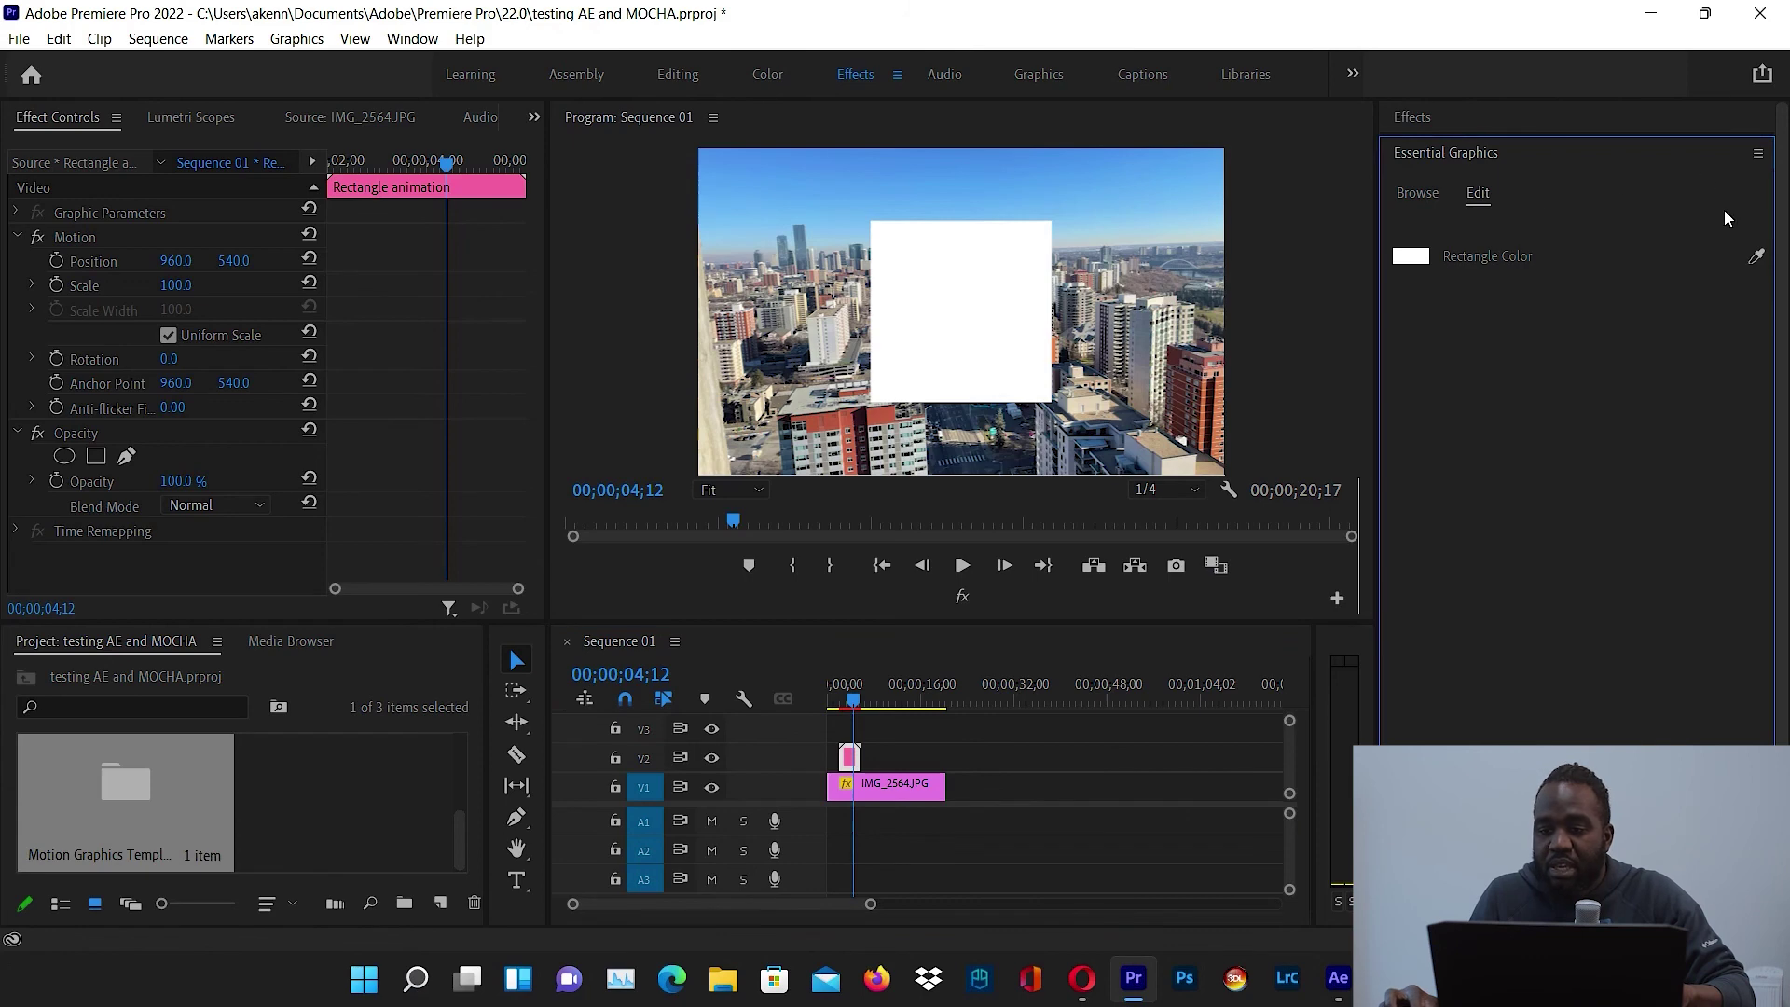
left_click(1399, 256)
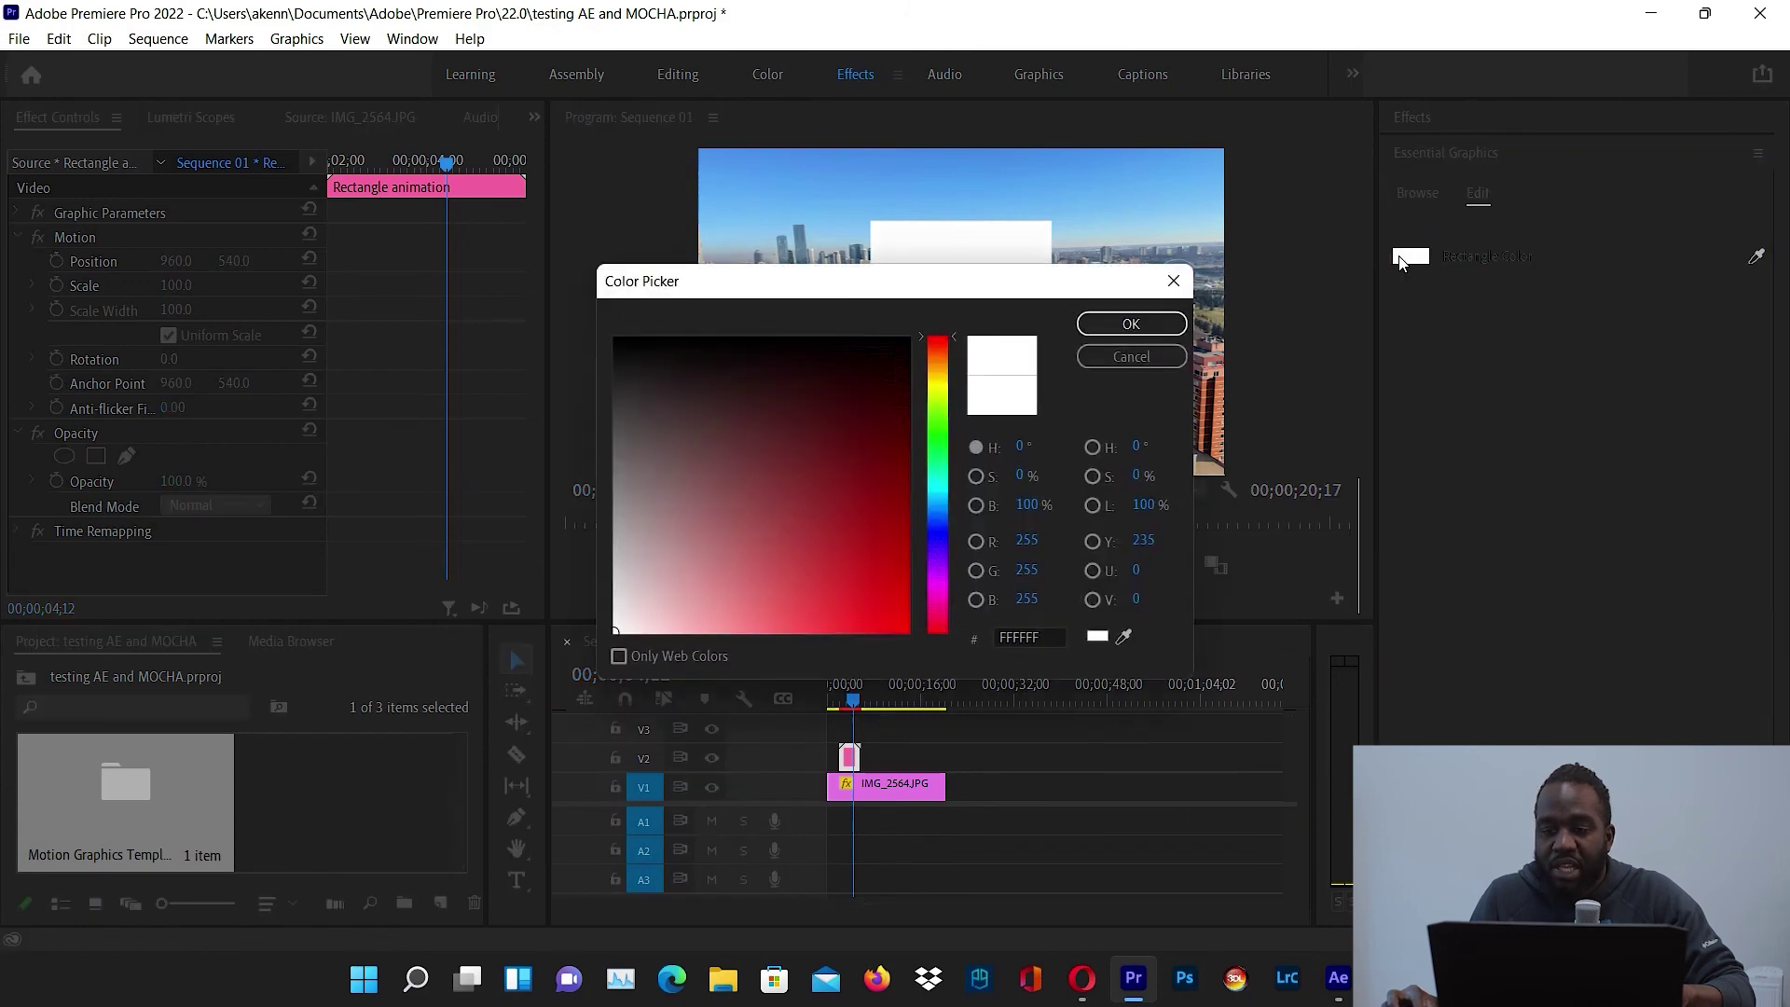
left_click_drag(883, 569, 914, 595)
left_click(1131, 323)
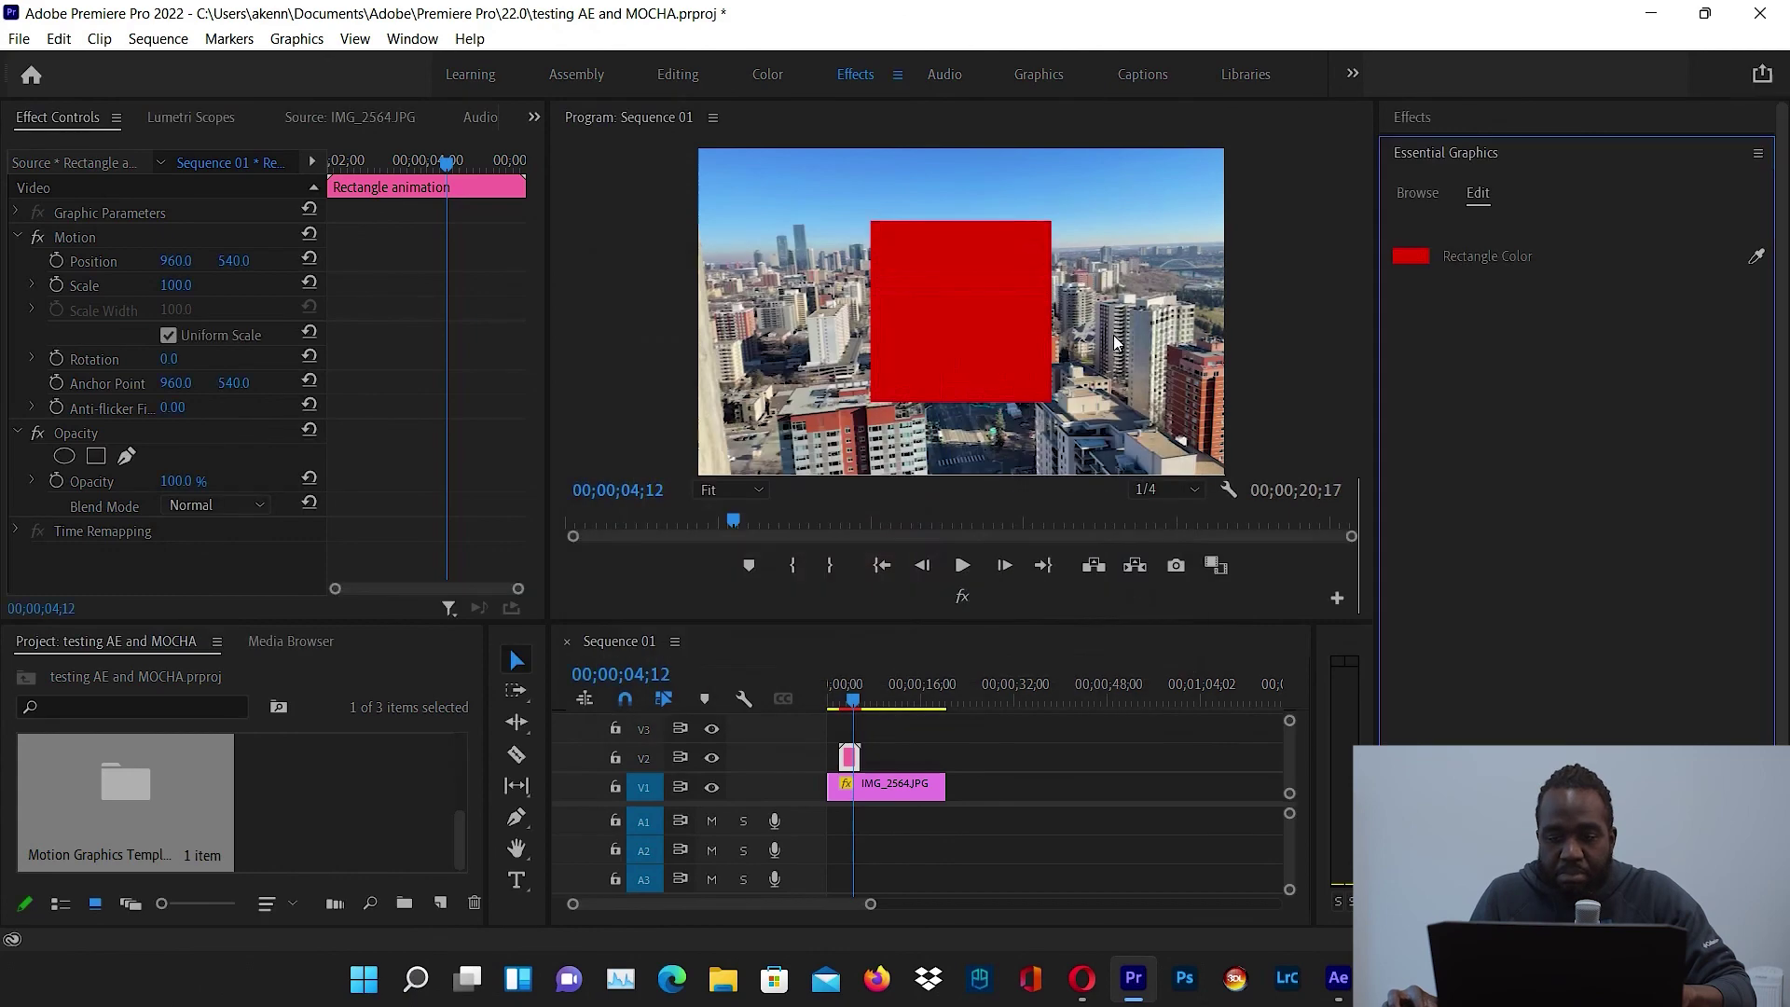
- Set the Rectangle animation clip's Rectangle Color to blue, 009BE2
left_click(1407, 256)
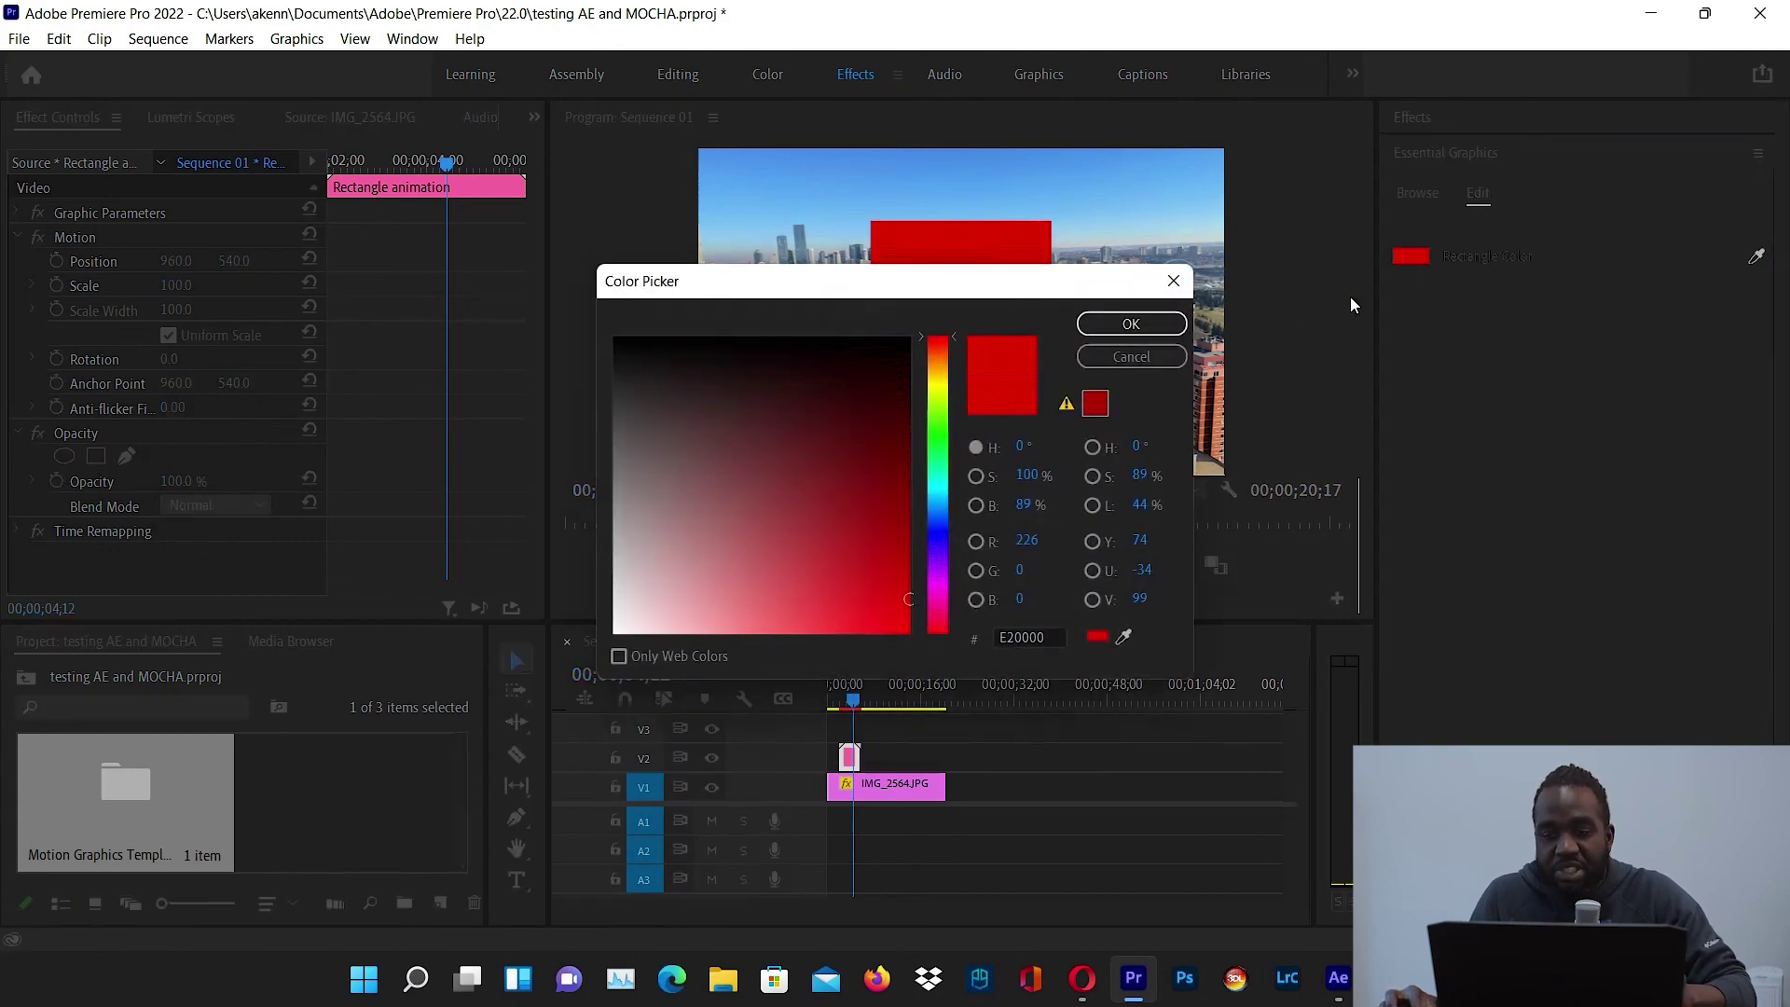
left_click_drag(932, 529, 934, 504)
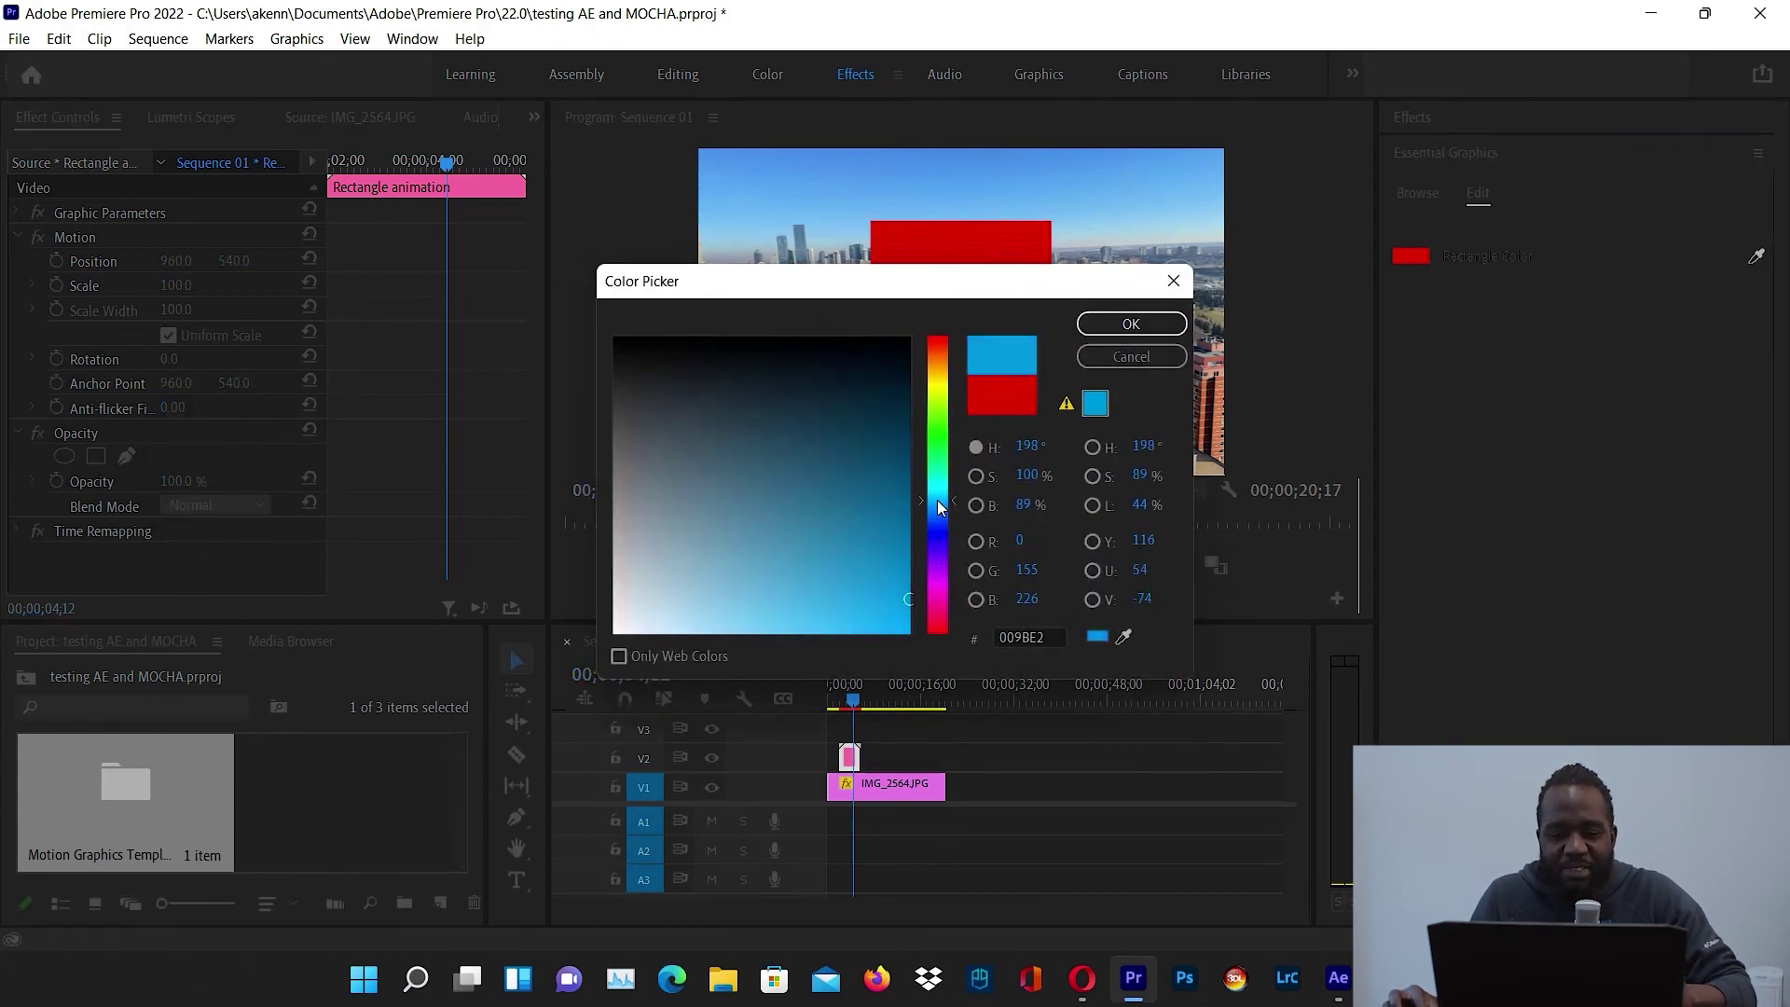
left_click(1131, 324)
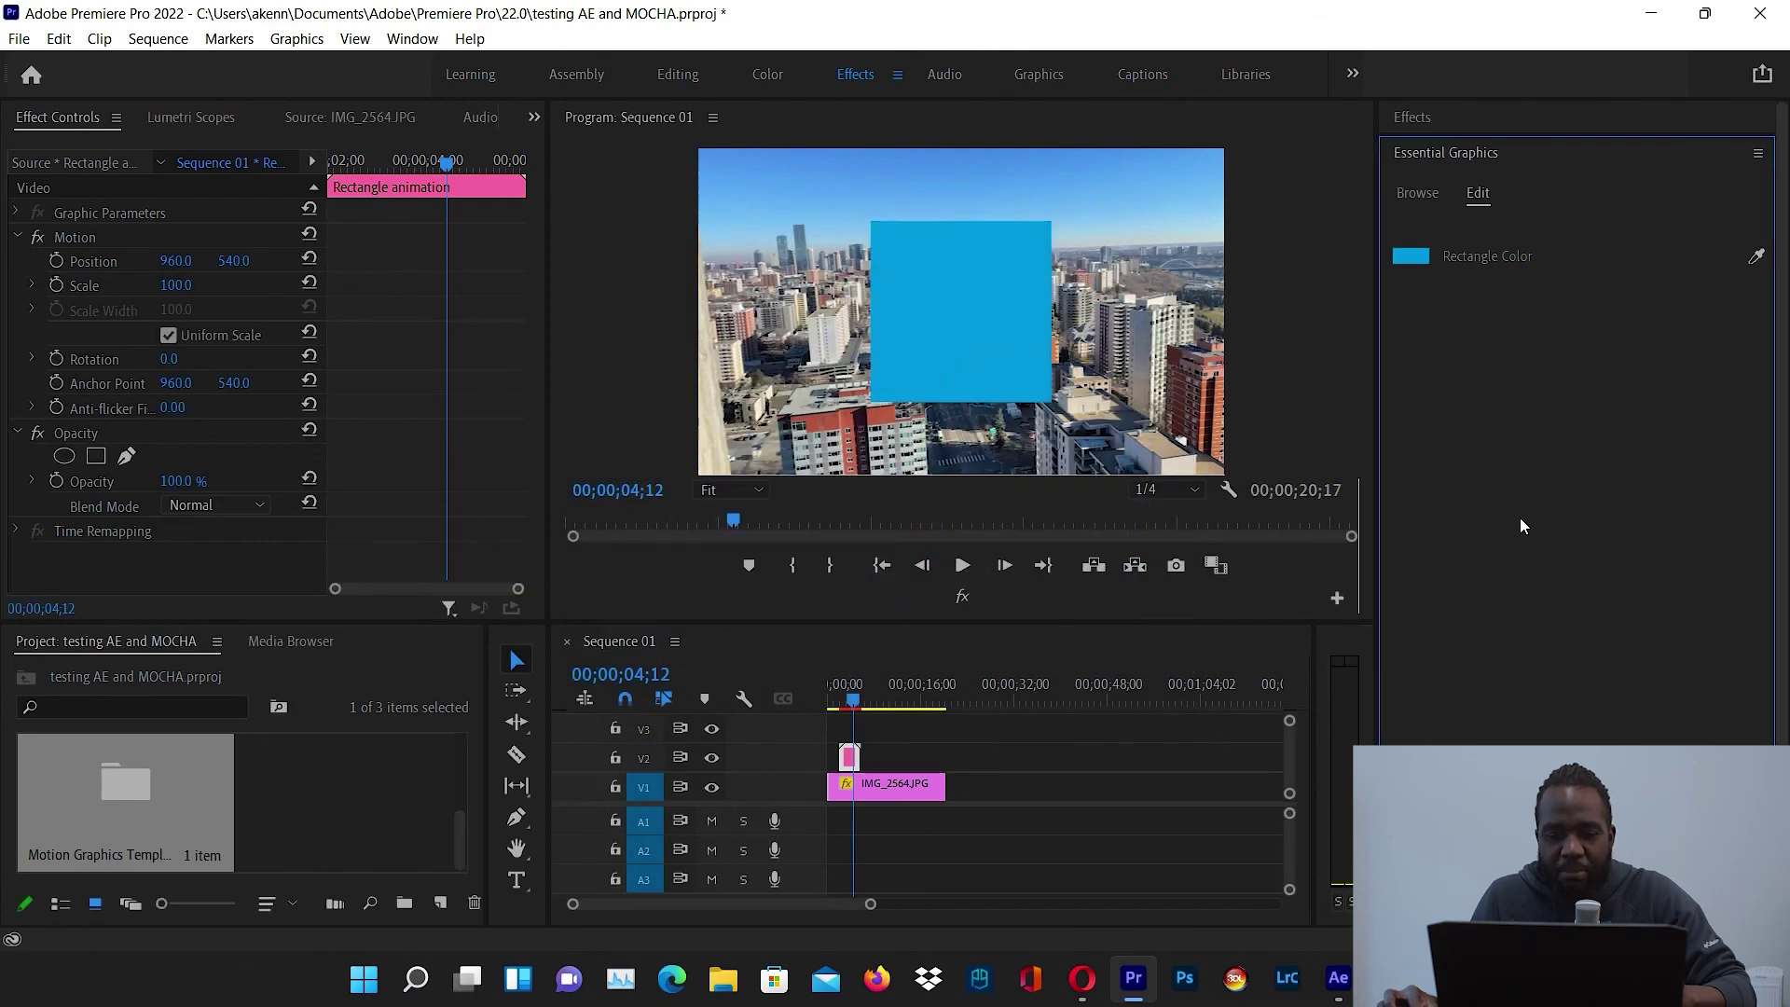
- Scrub the recolored animation from the sequence start to 00;00;03;06 and select the Rectangle animation clip on V2
left_click(822, 710)
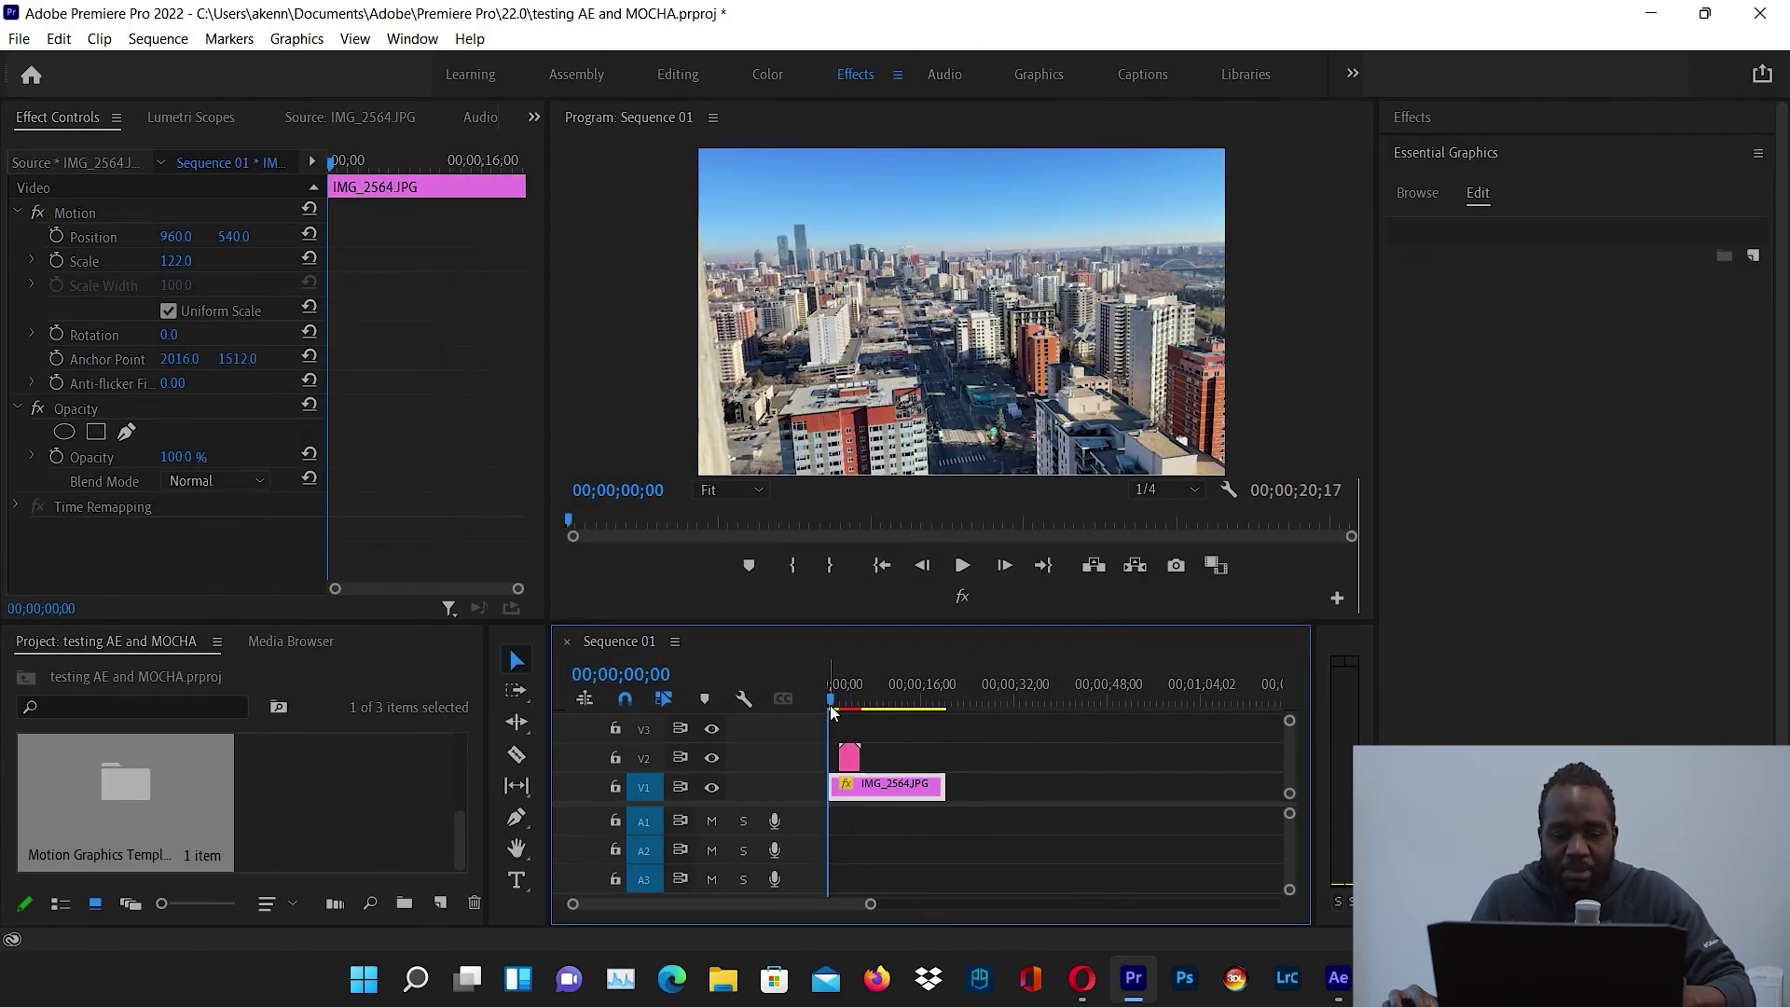
left_click_drag(833, 701, 847, 702)
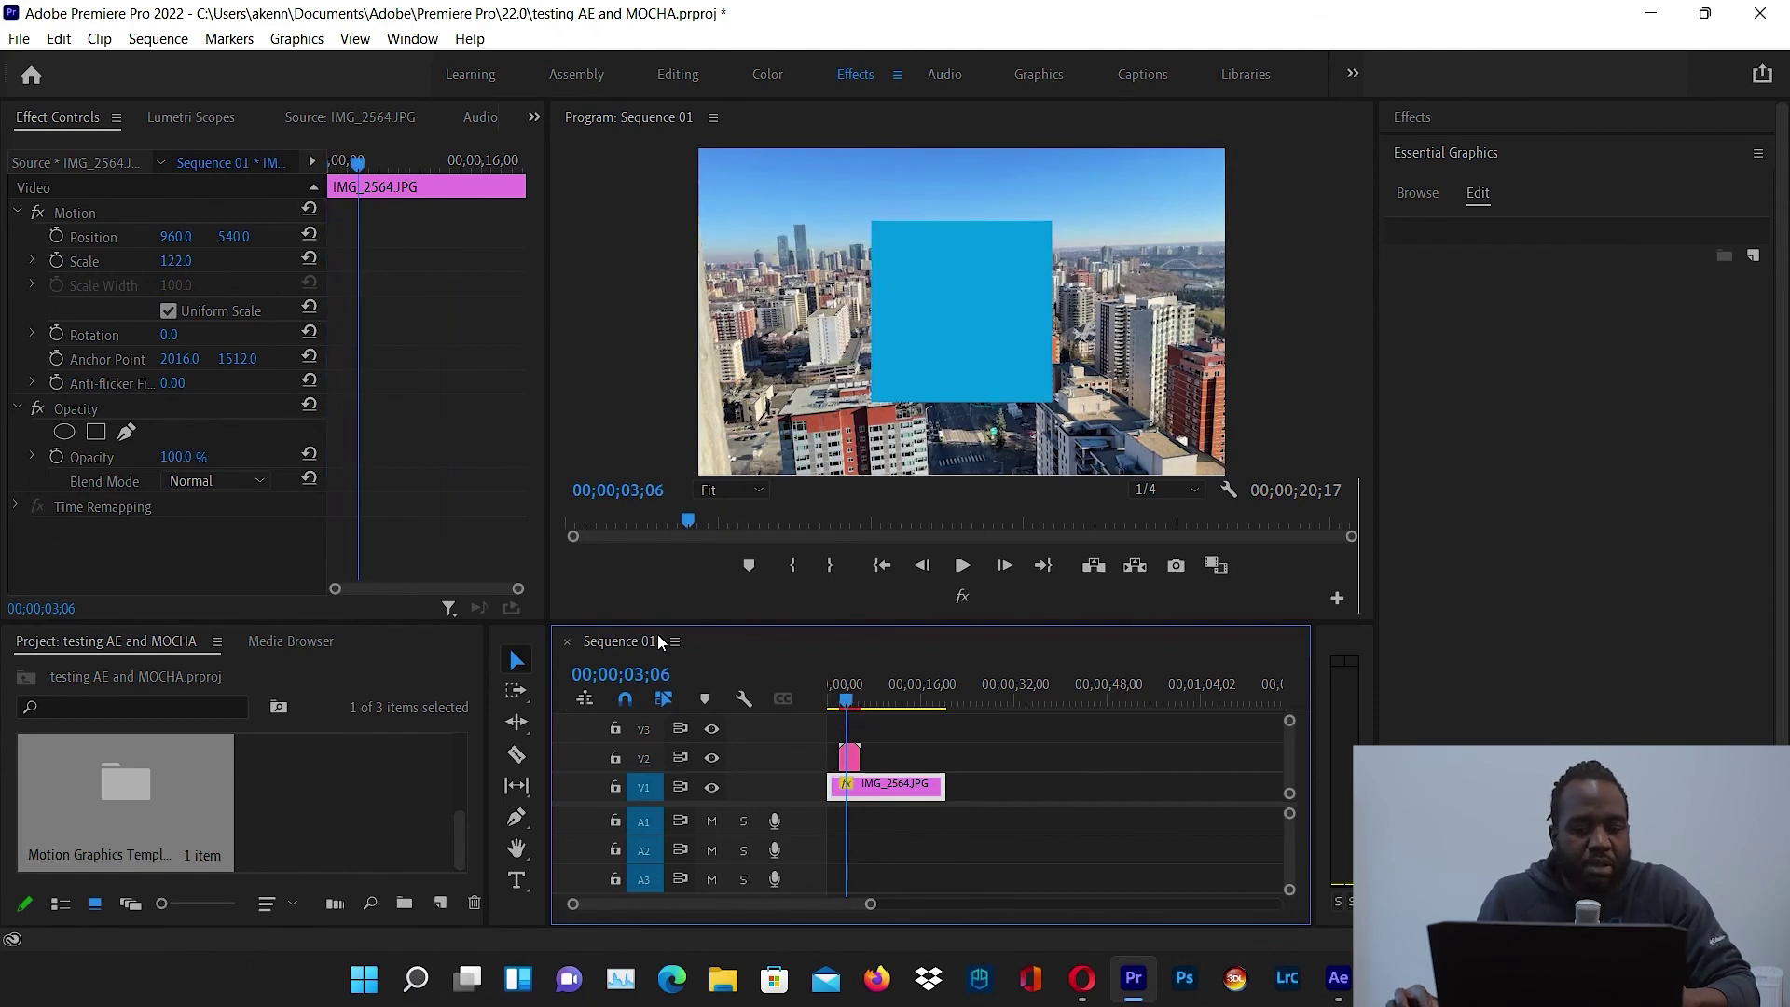
left_click(849, 755)
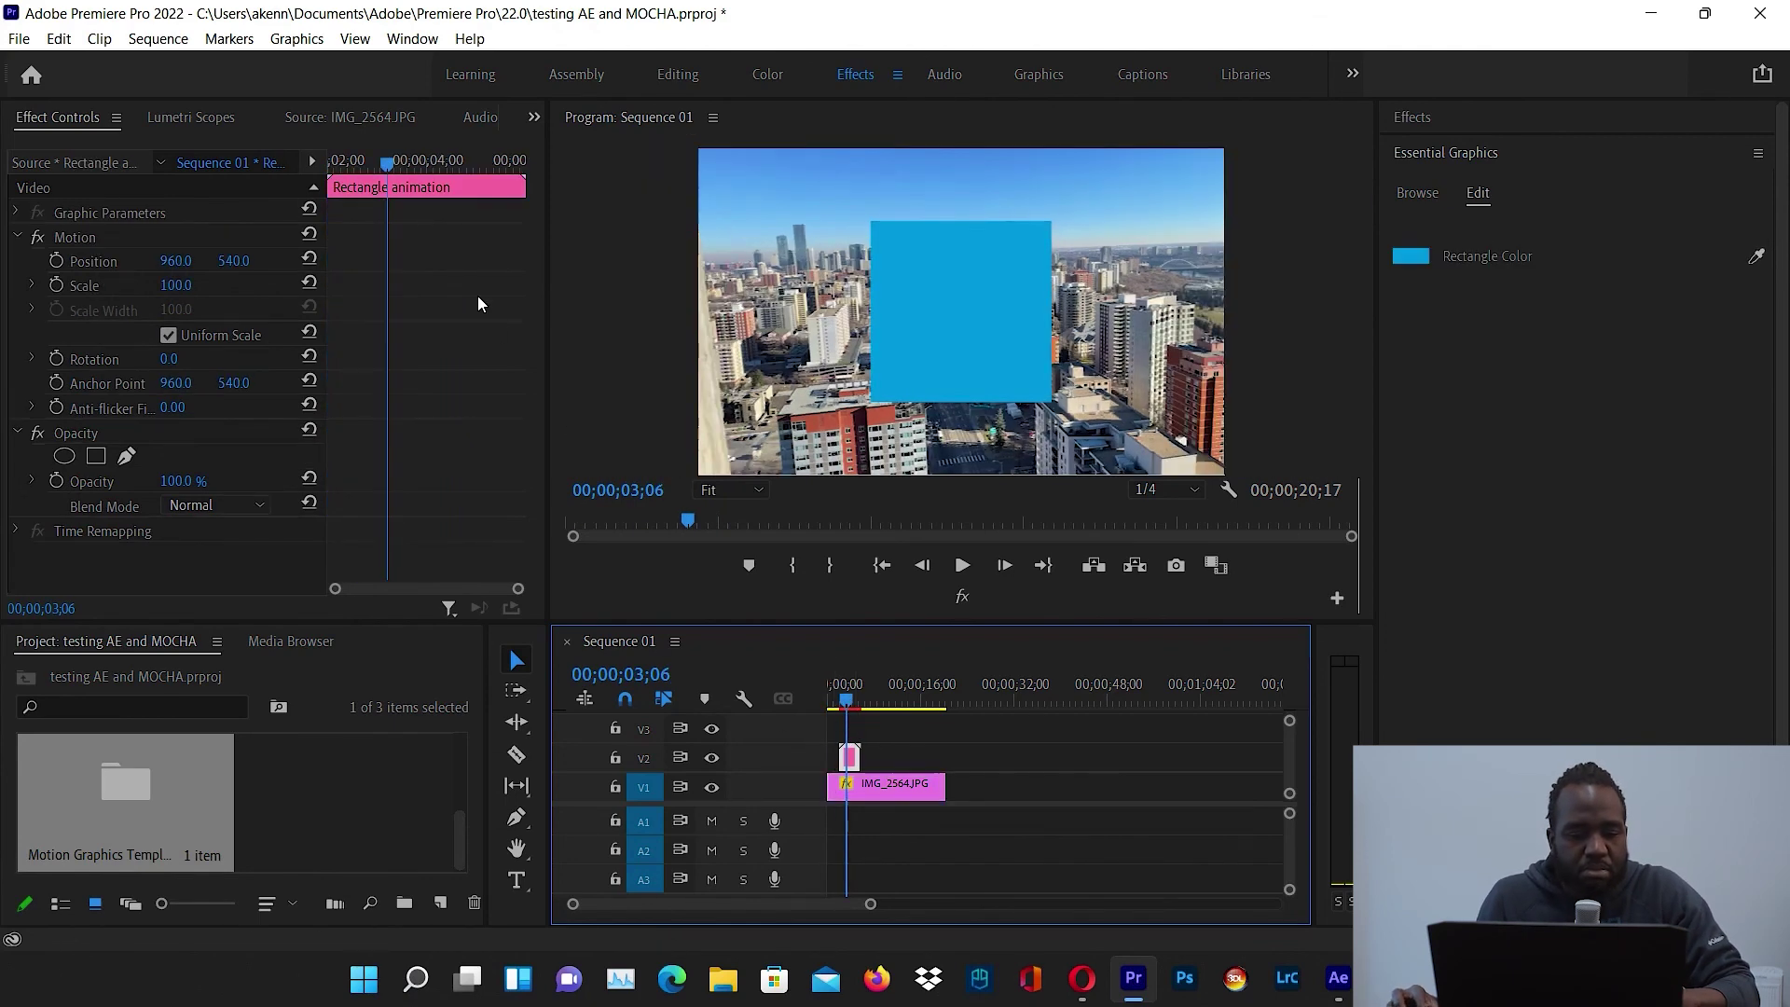